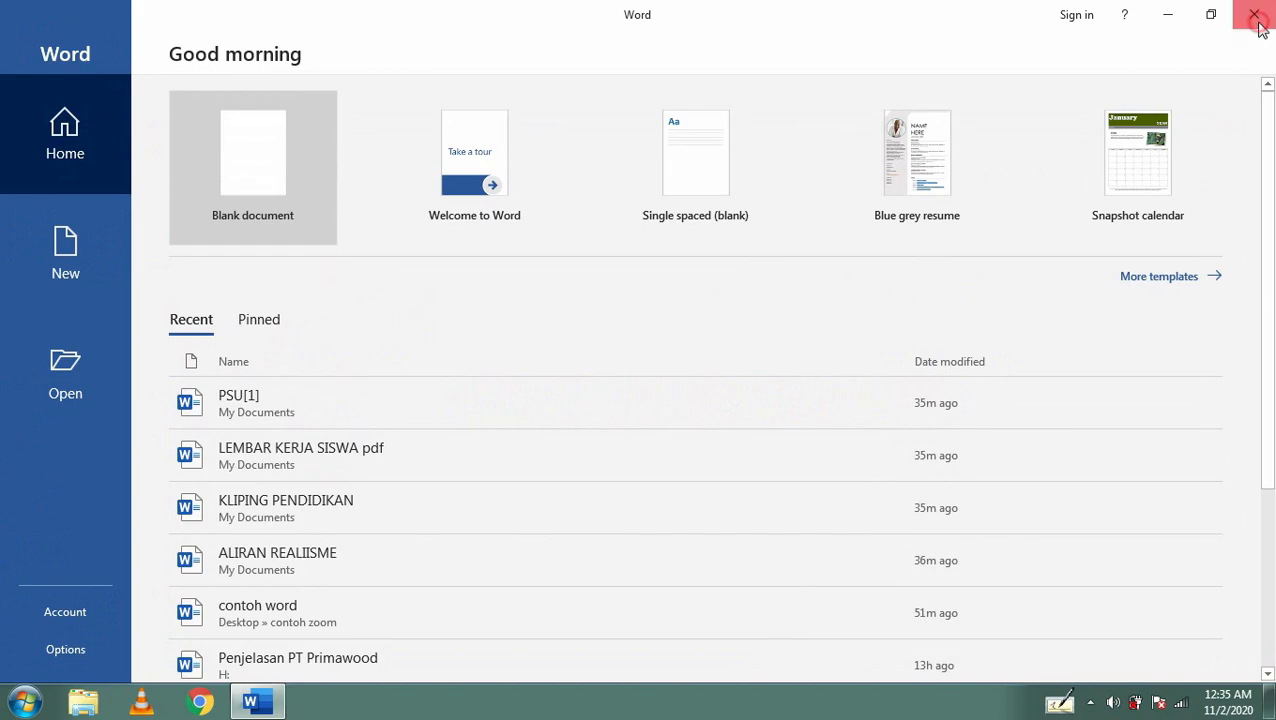
- Find Word by searching the computer for "word", launch it, and close it again
click(28, 704)
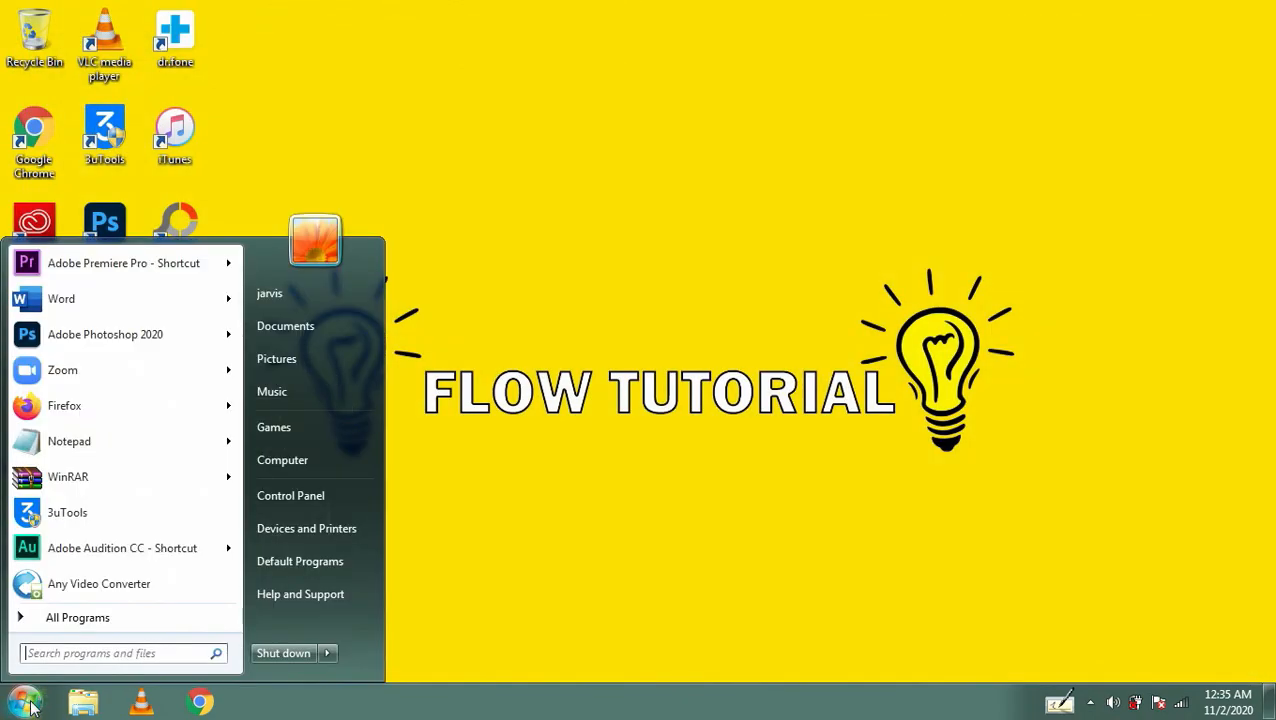
text(word)
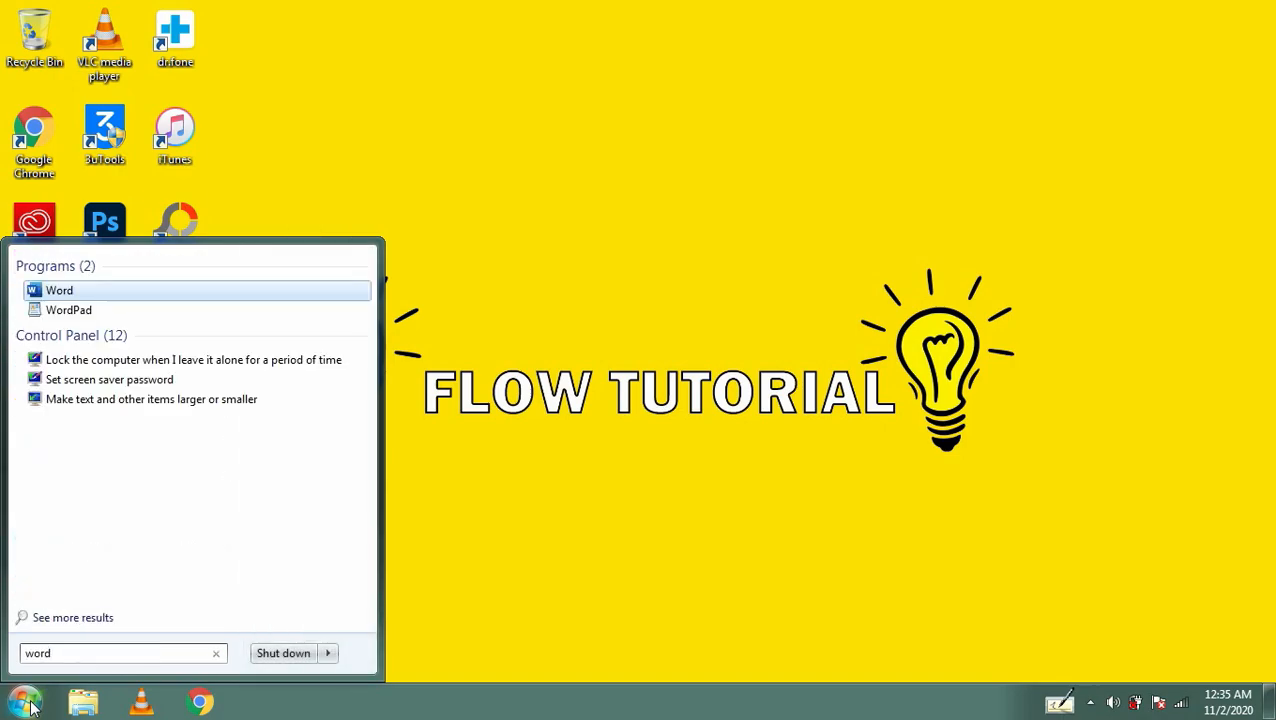
click(100, 291)
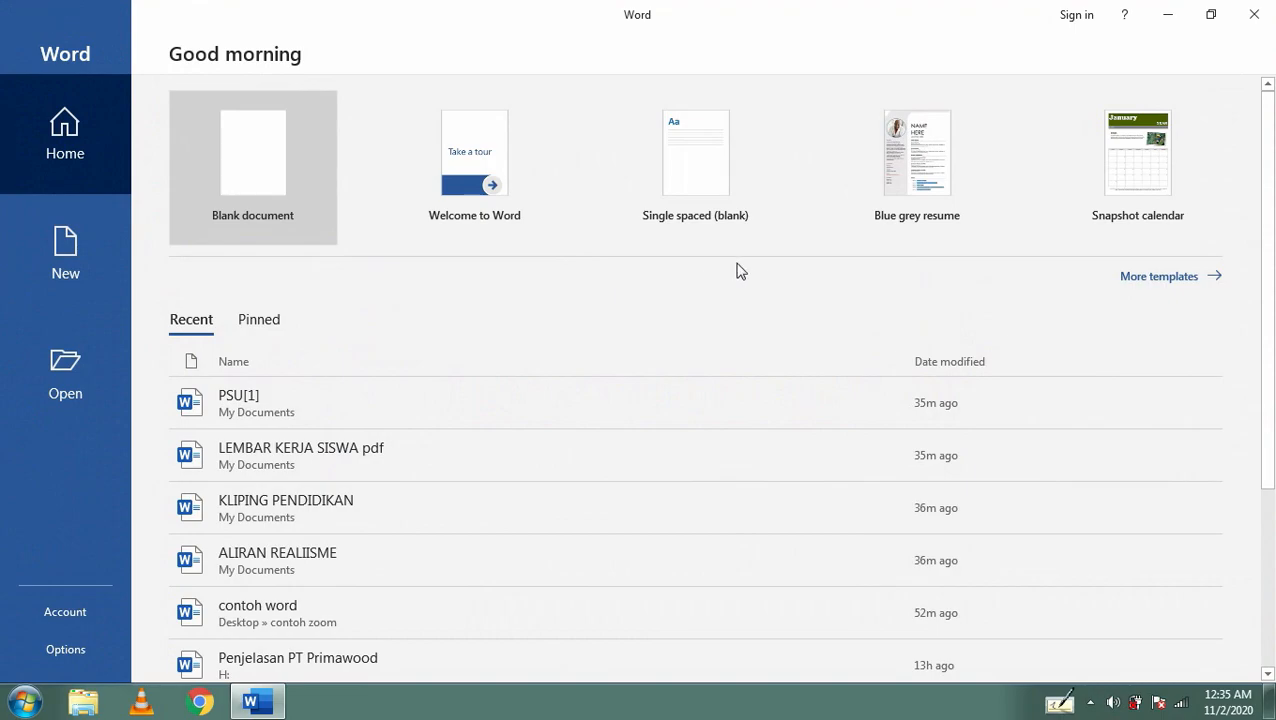
click(1256, 17)
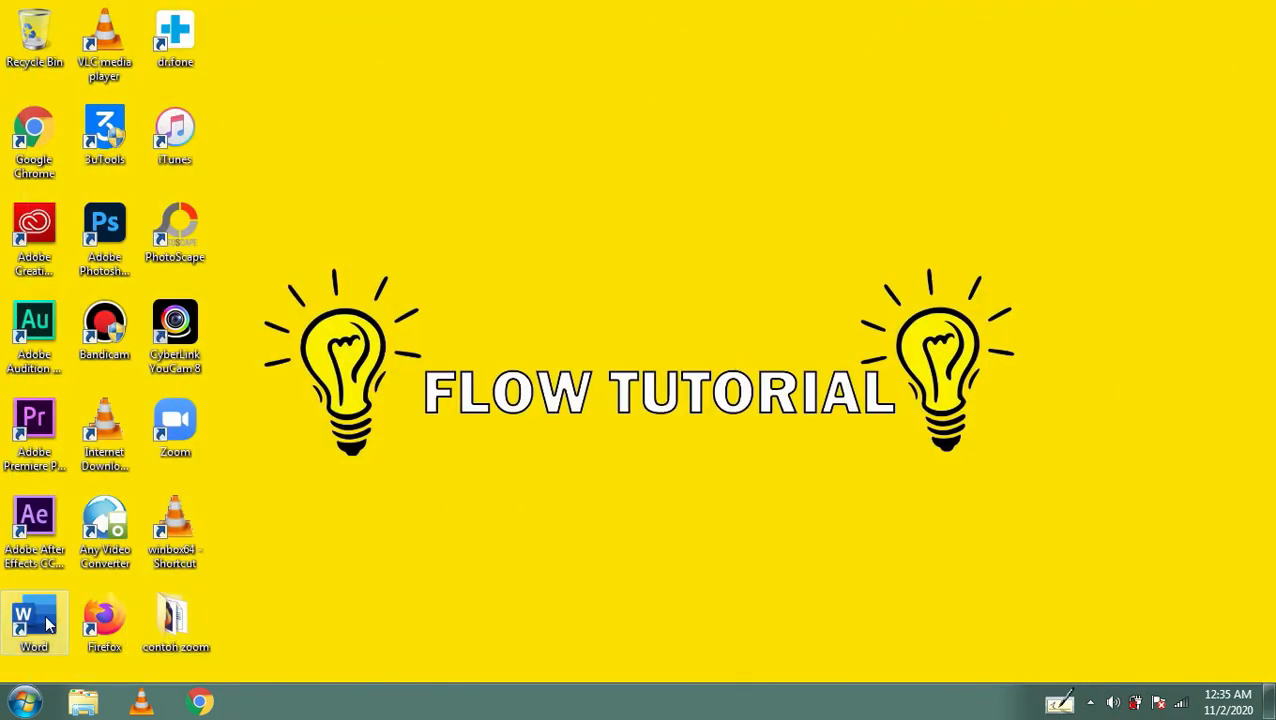
- Launch Word from the desktop and examine its Home, New and Open start pages
double_click(47, 624)
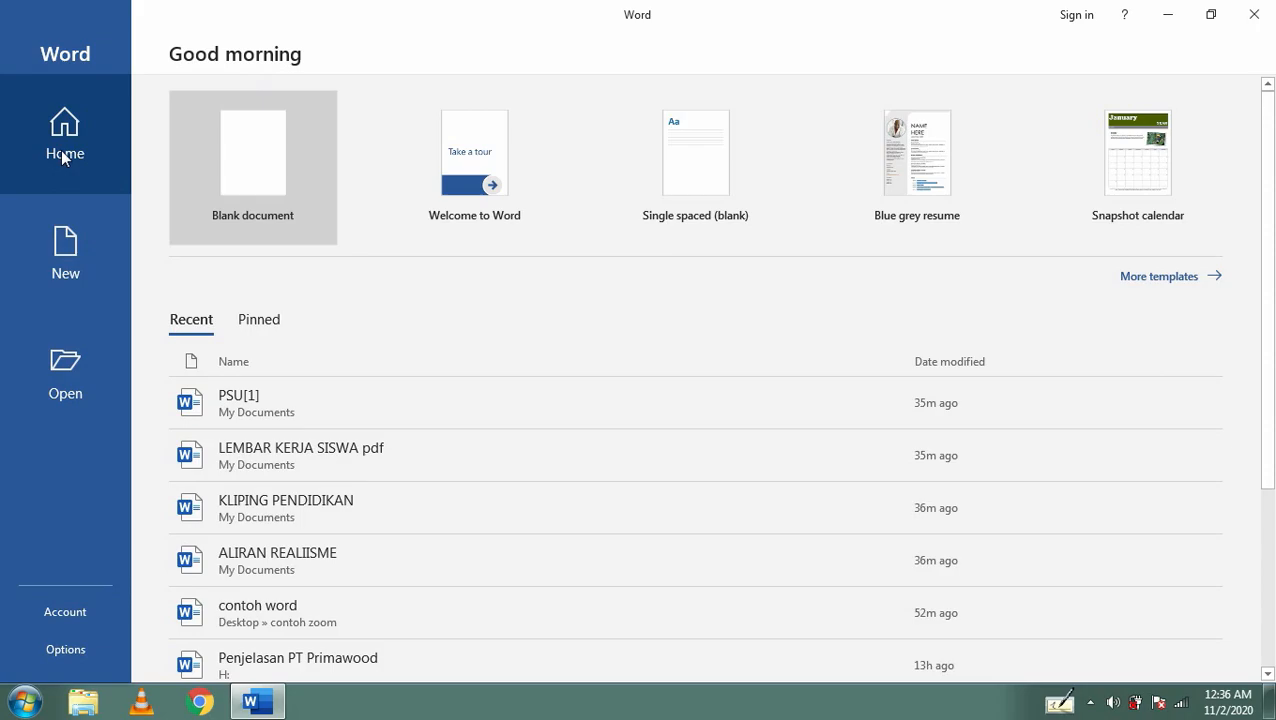
click(60, 273)
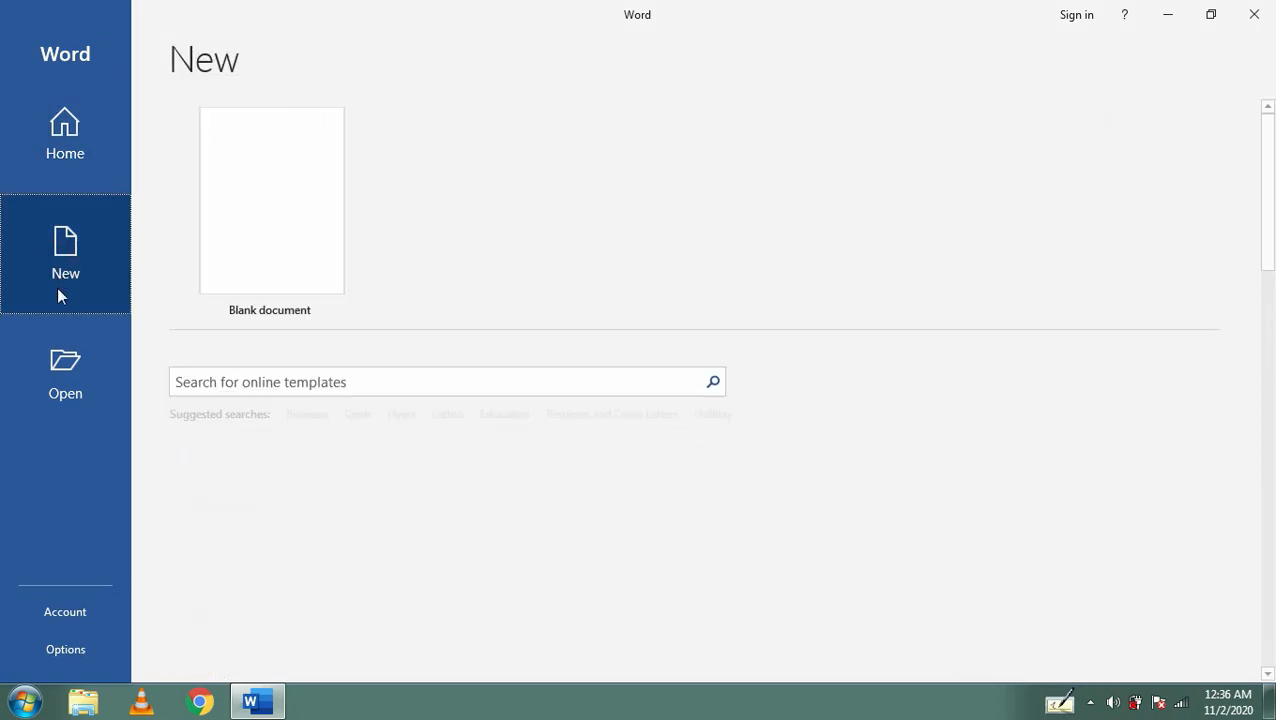
click(63, 379)
click(75, 135)
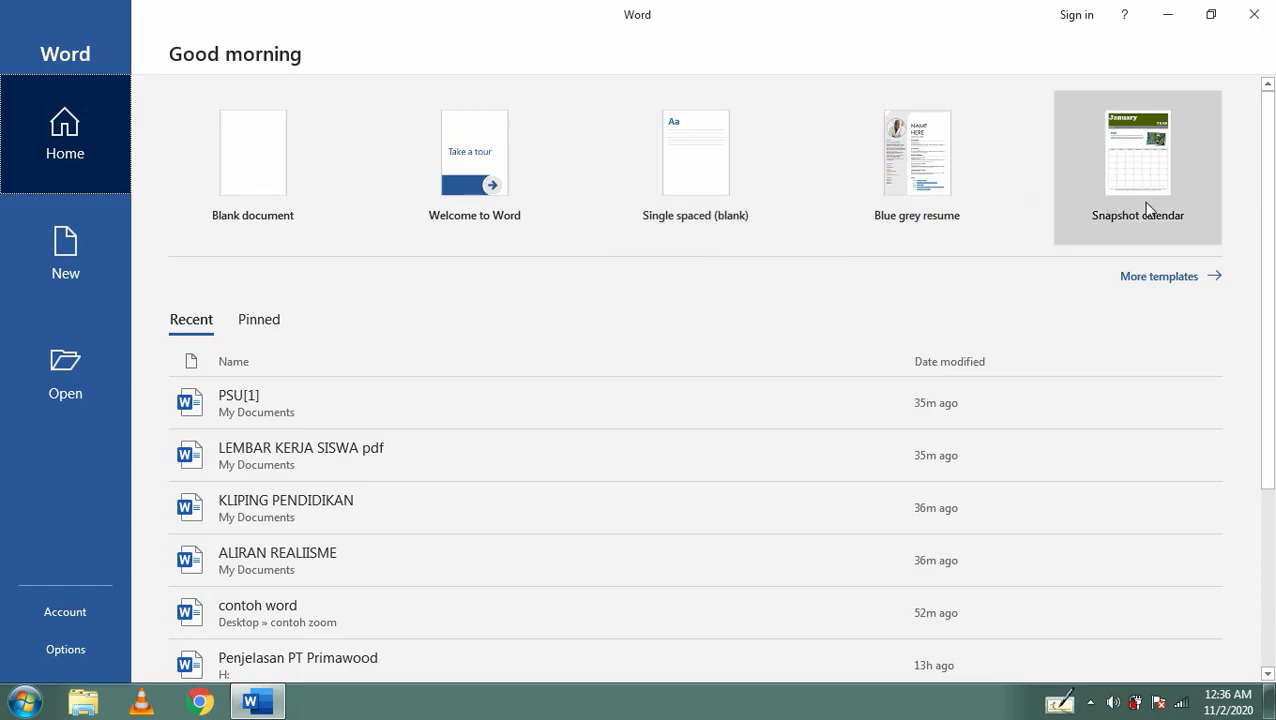
click(65, 268)
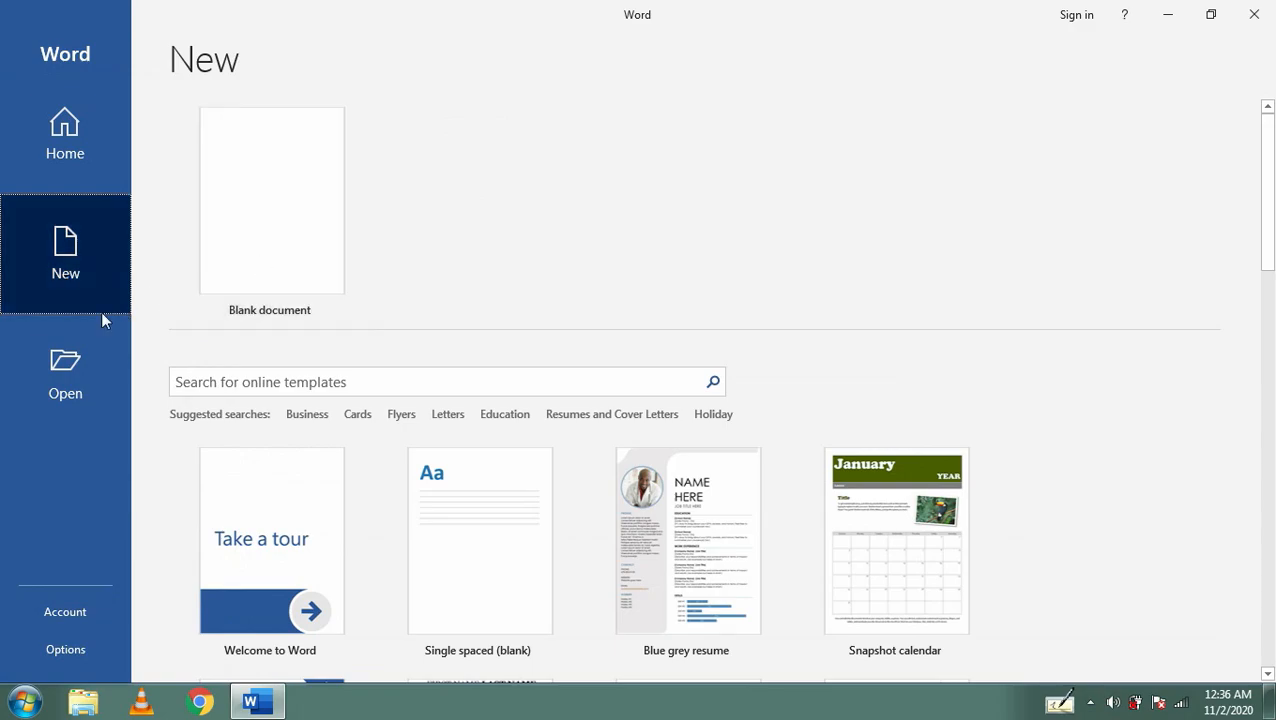
click(69, 375)
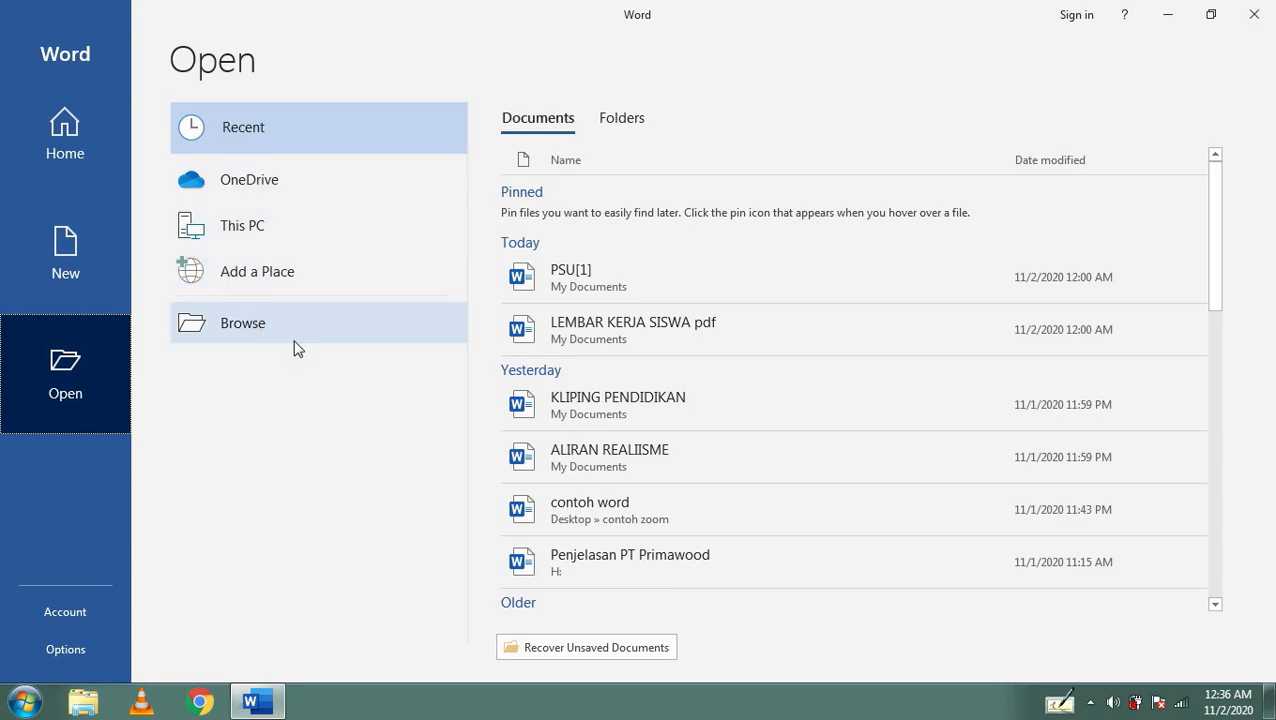
click(79, 262)
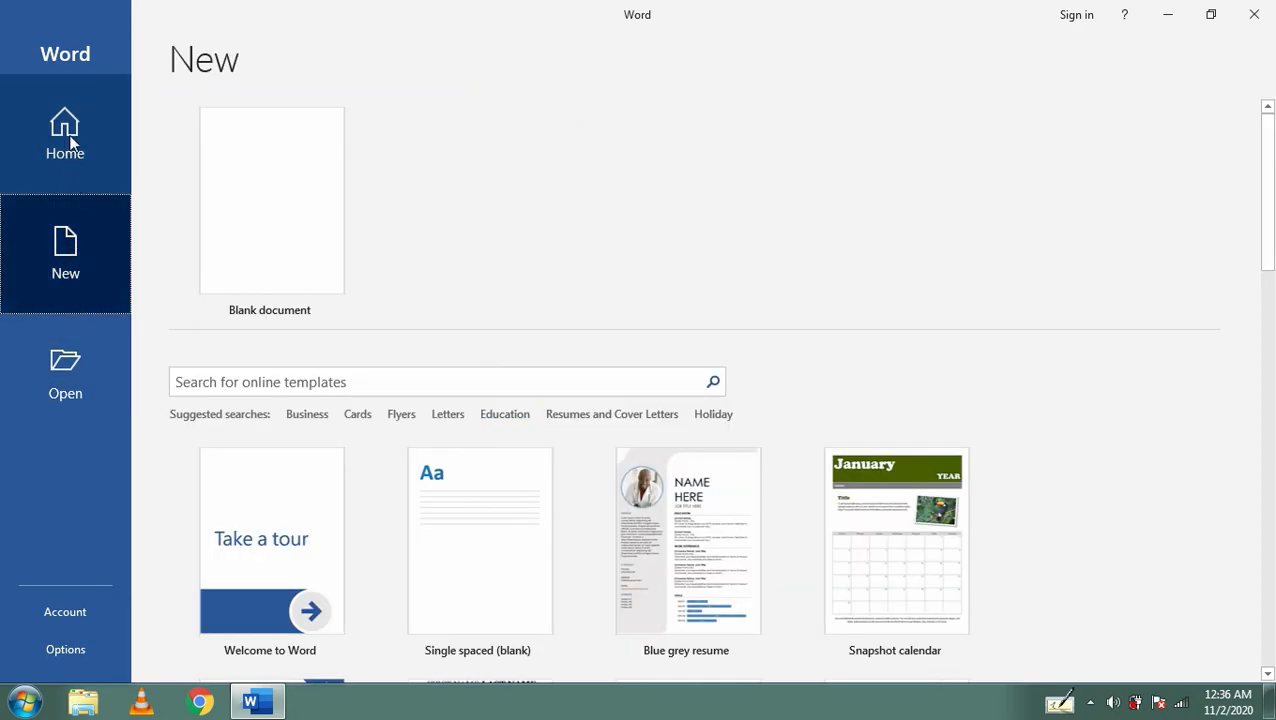
click(71, 142)
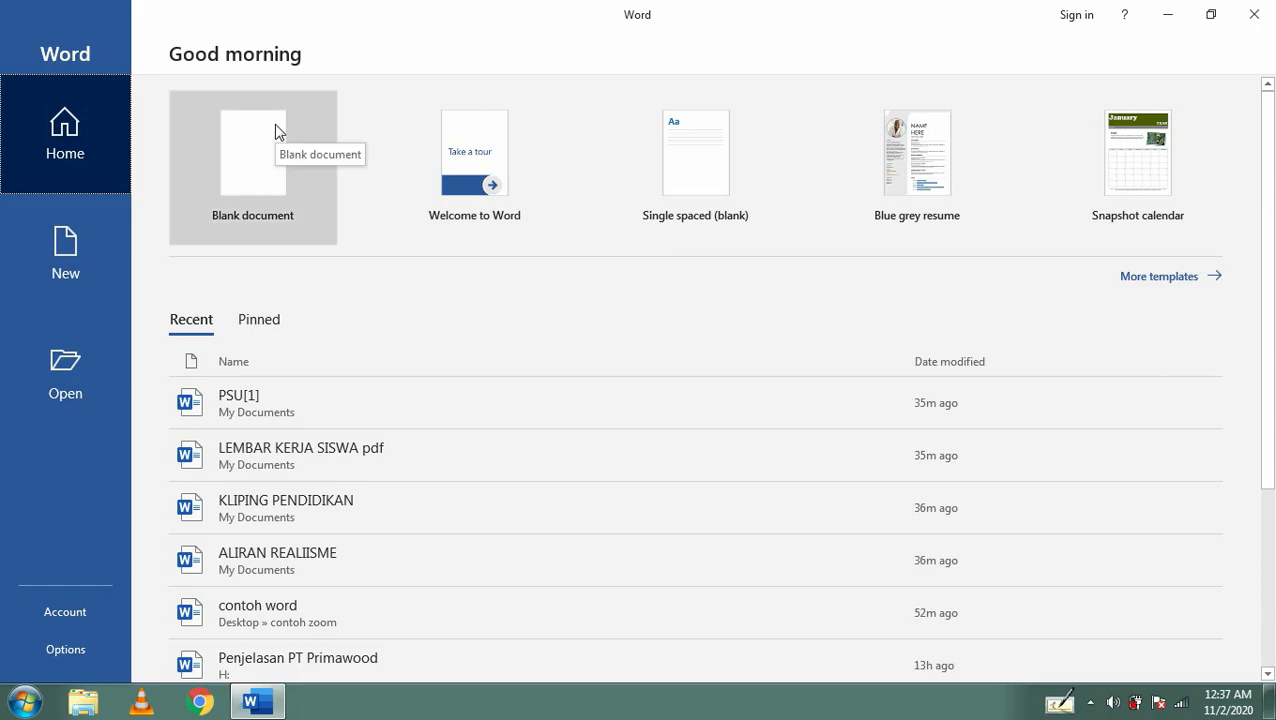
- Create a blank document and view the available ribbon display options without changing the setting
click(255, 172)
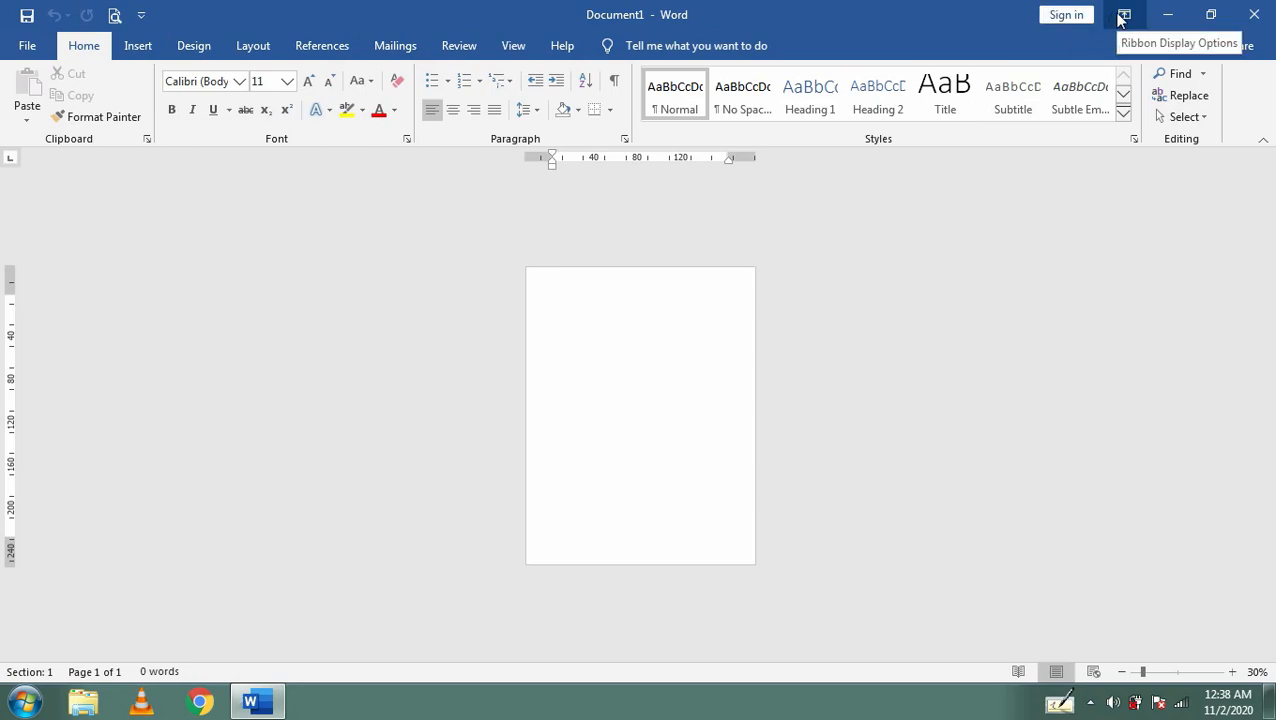
click(1123, 15)
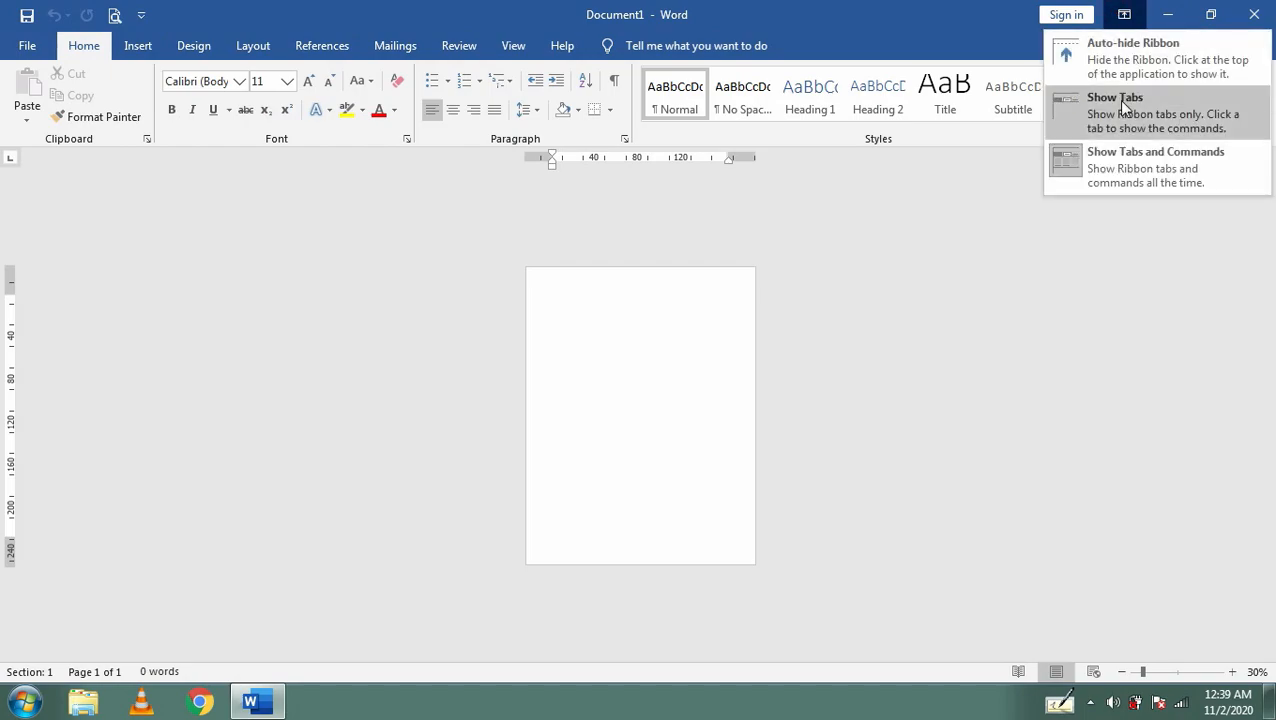
click(1124, 15)
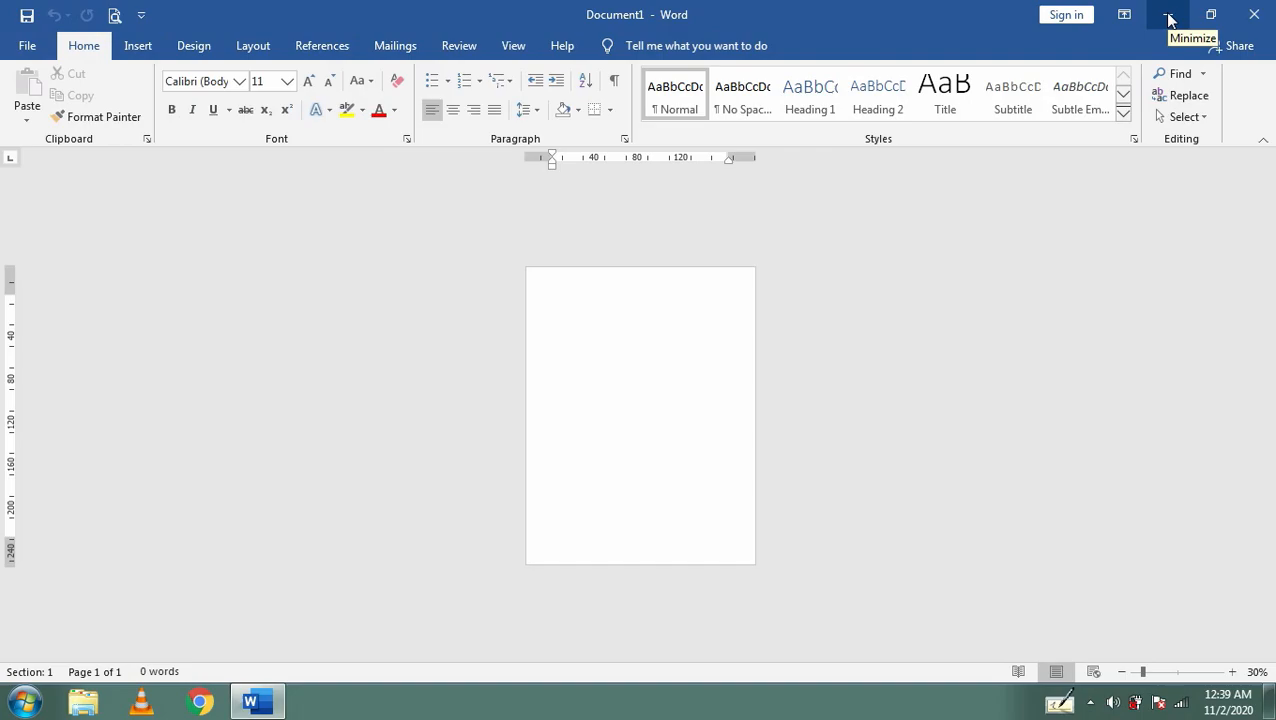
- Minimize and reopen the Word window, then restore it to a smaller size, move it on the desktop and maximize it
click(1170, 20)
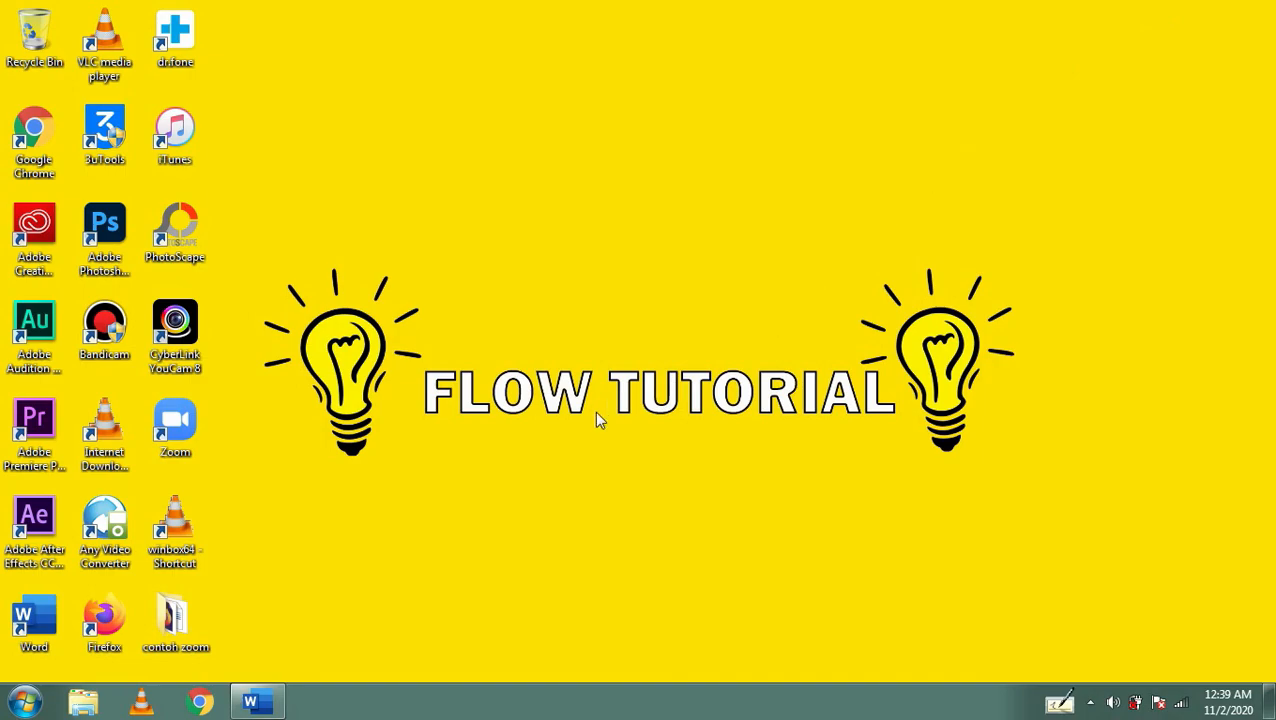
click(252, 703)
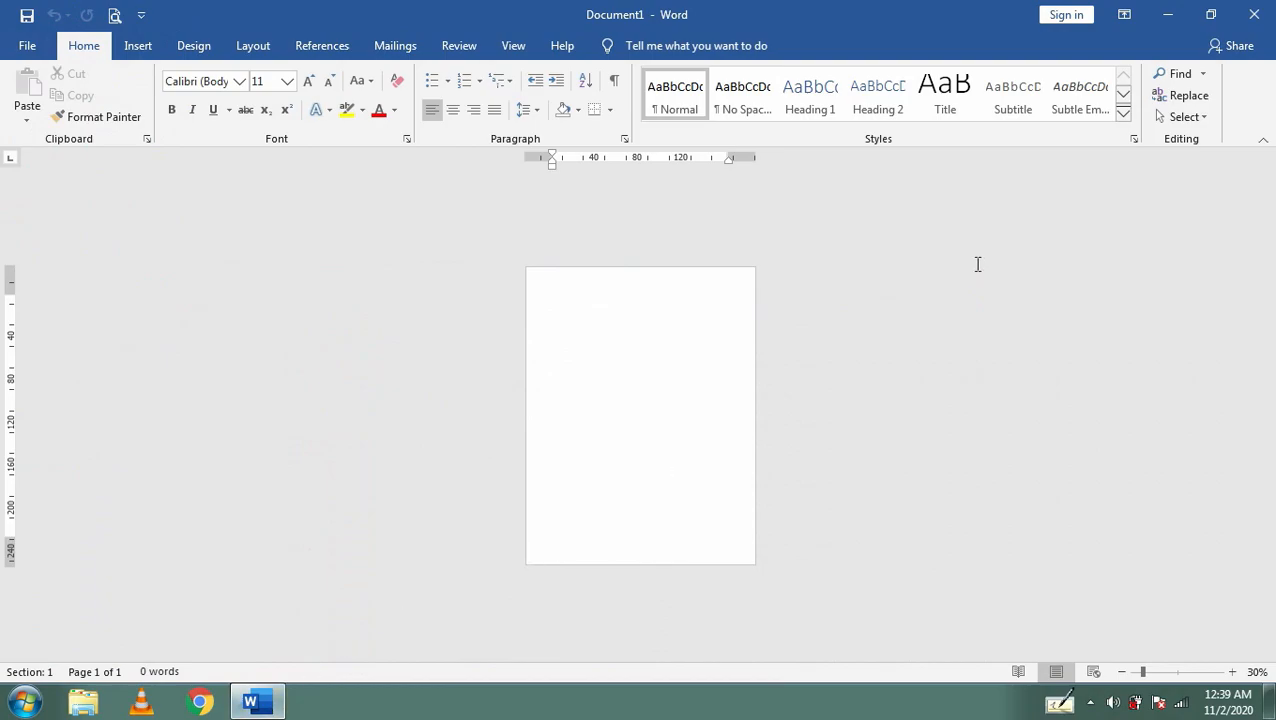
click(1209, 17)
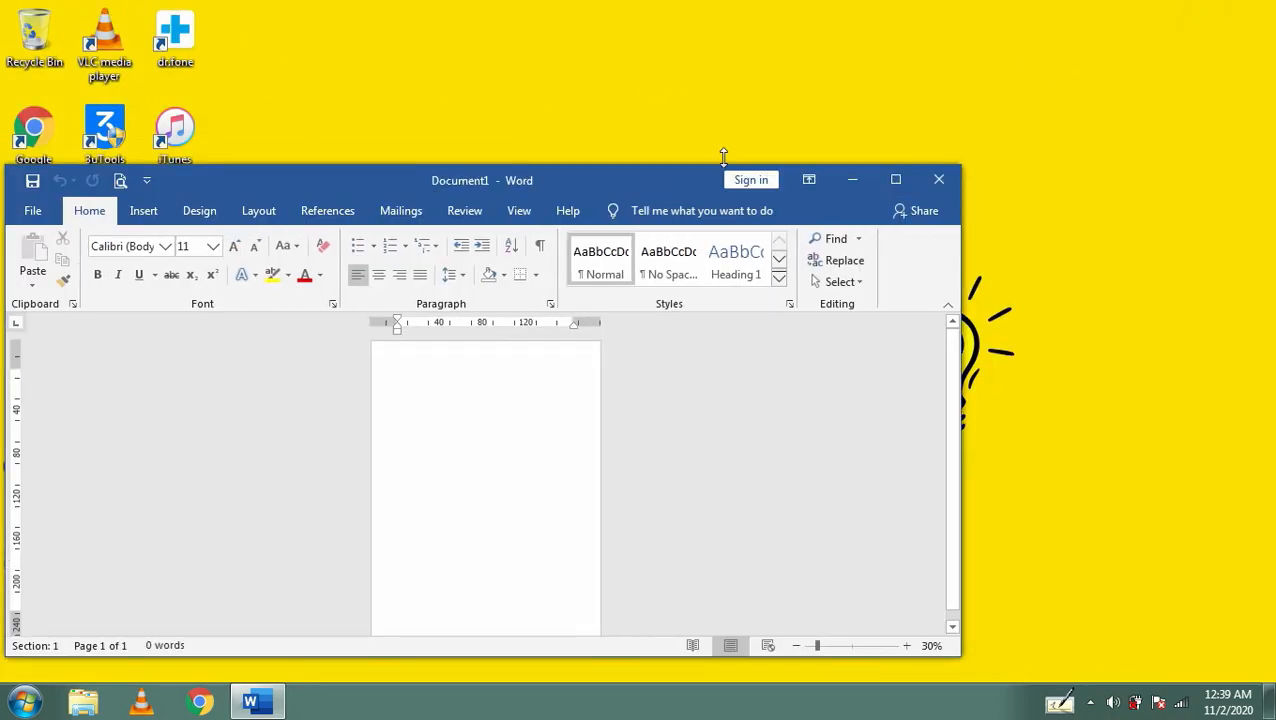
drag(577, 184, 701, 106)
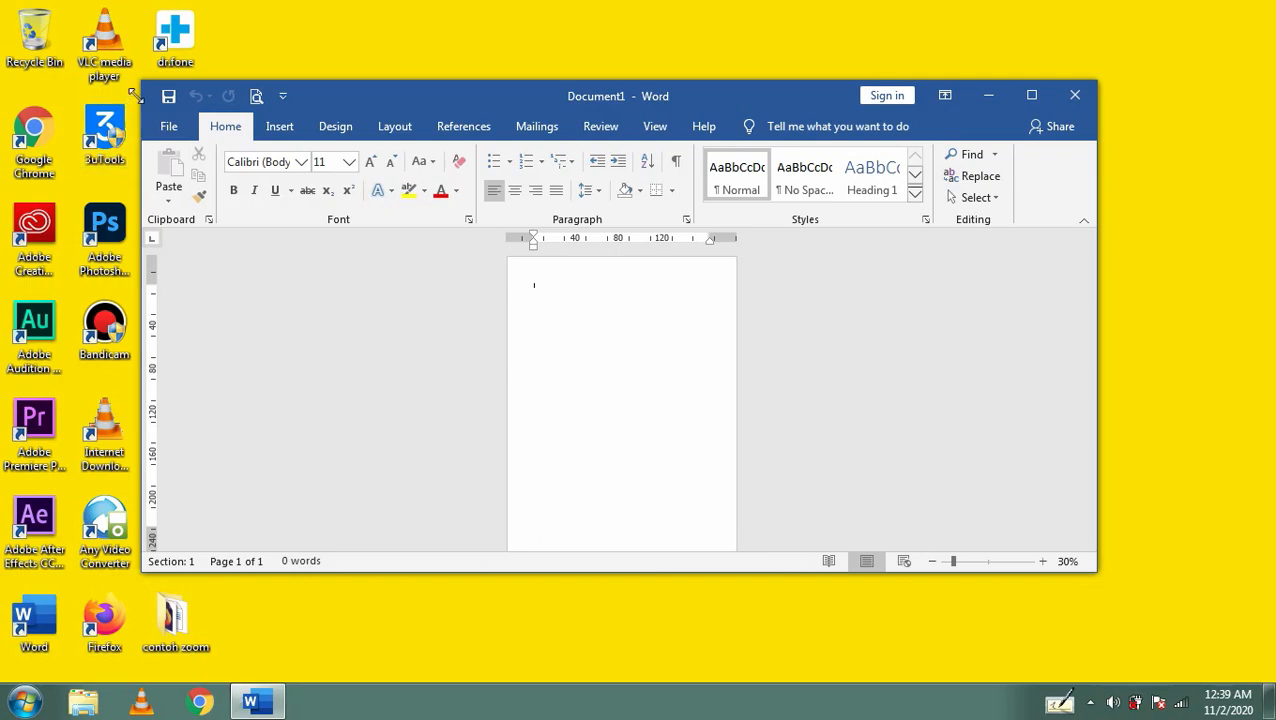
click(1031, 96)
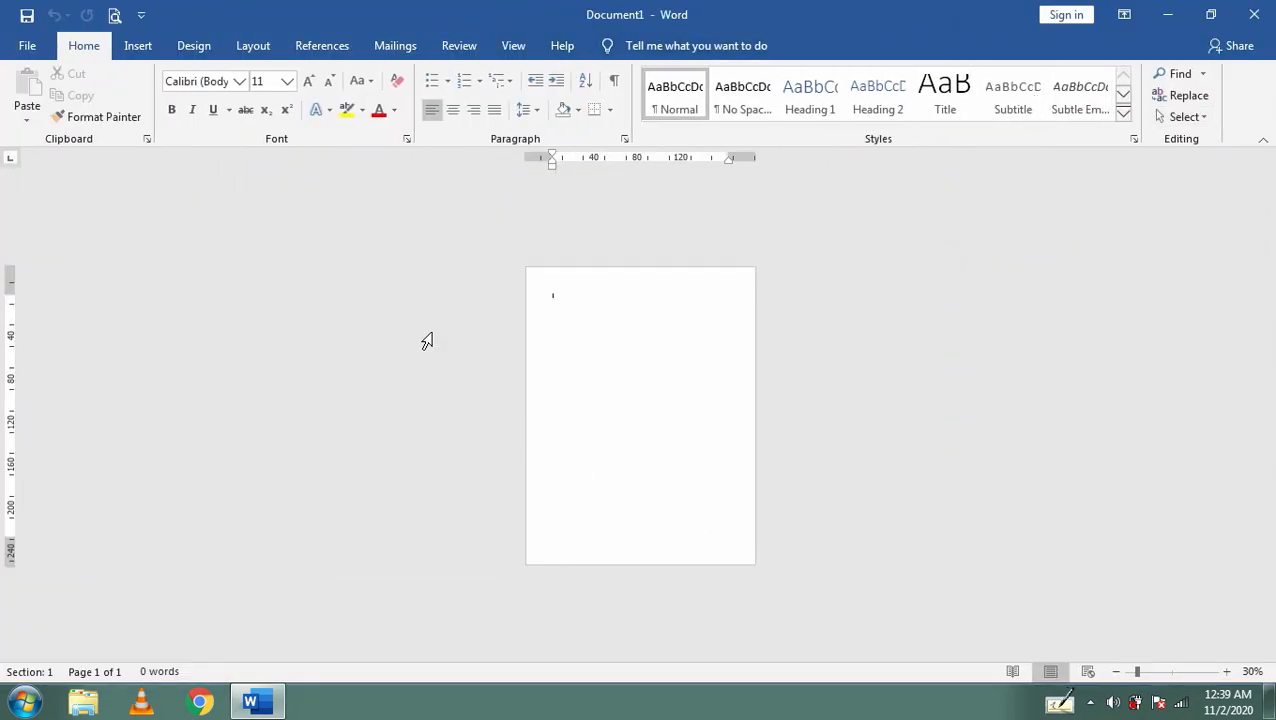
- Relaunch Word after closing the current document, and create a new blank document
click(1250, 14)
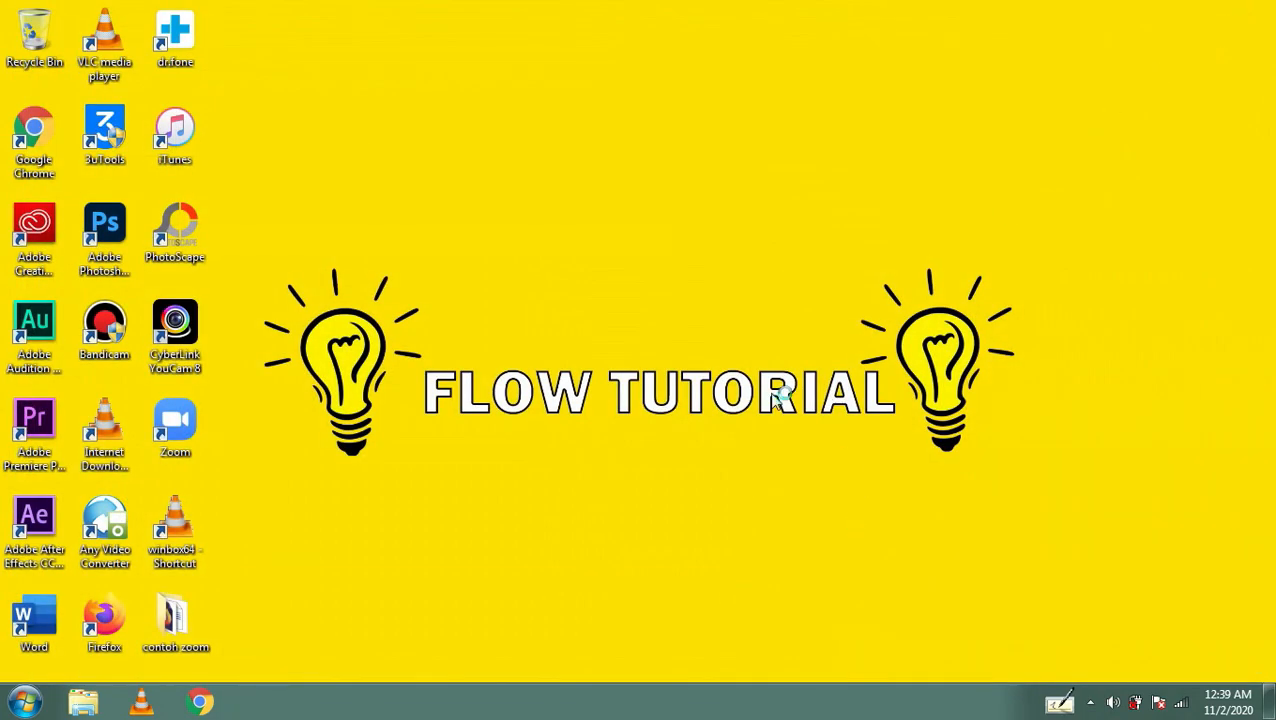
click(50, 620)
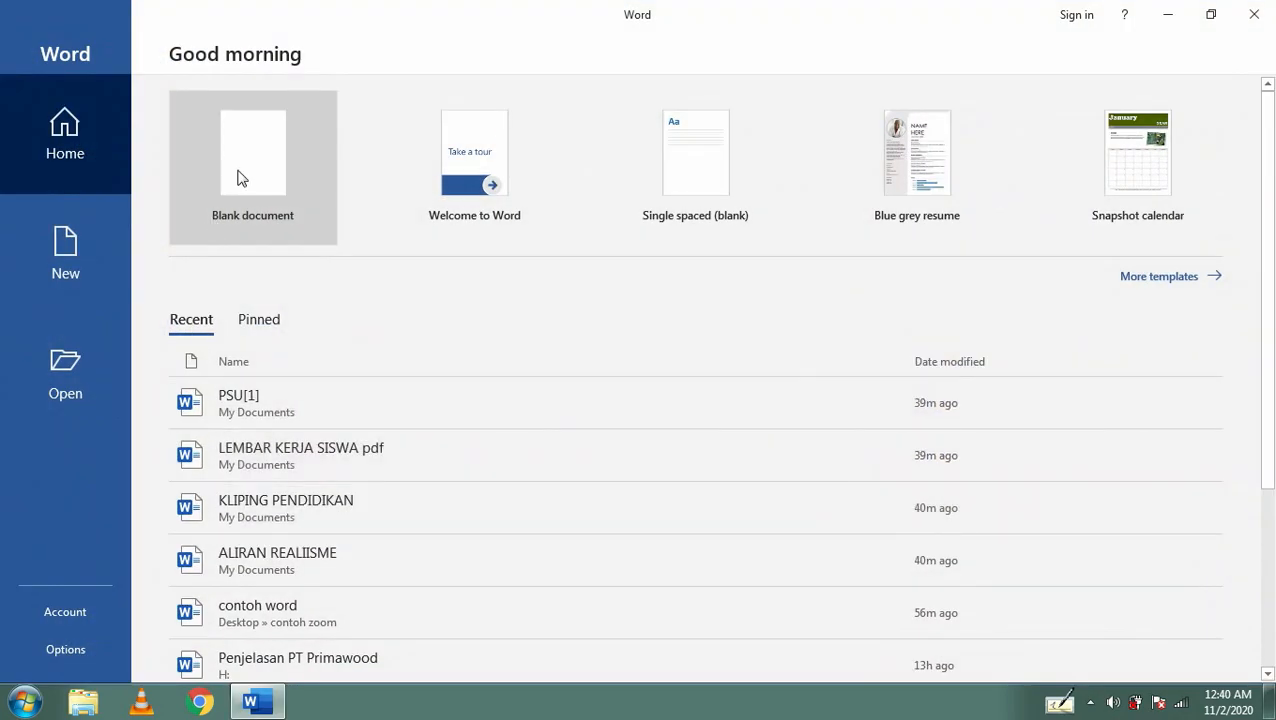
click(237, 173)
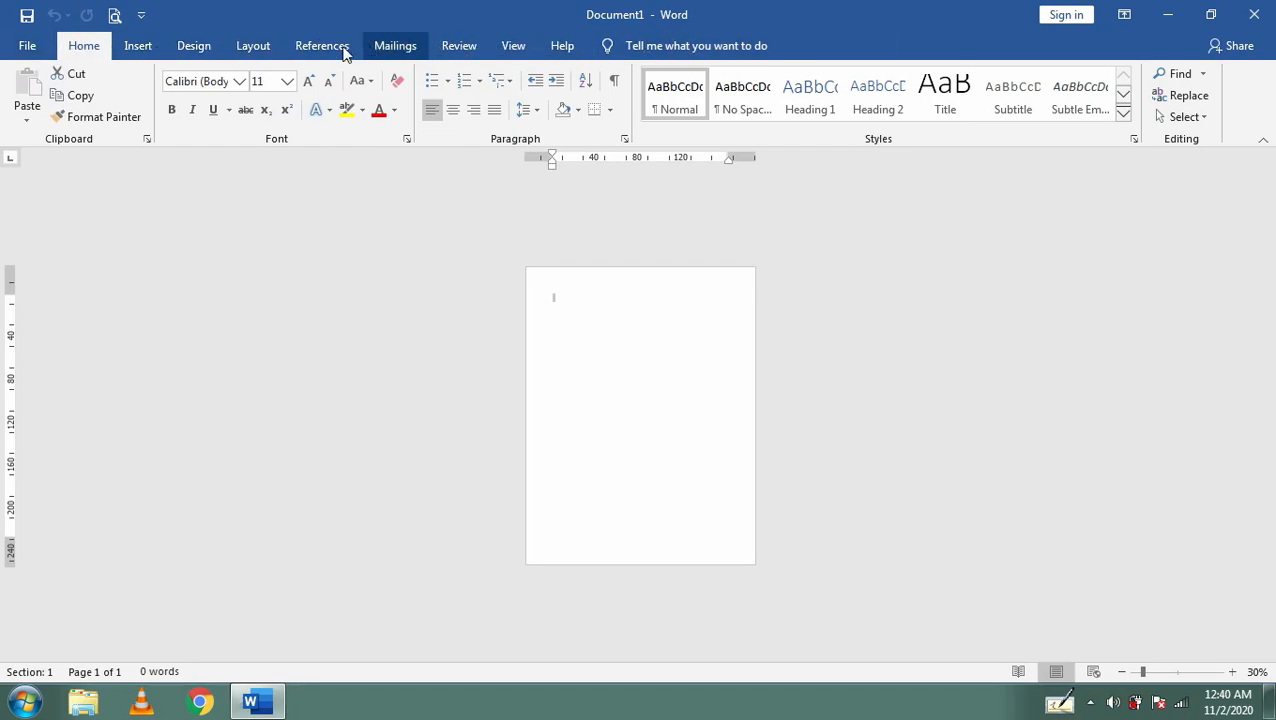
- Examine the ribbon's command groups from Insert through Help, and the file management page, returning to the Home commands
click(27, 46)
key(Escape)
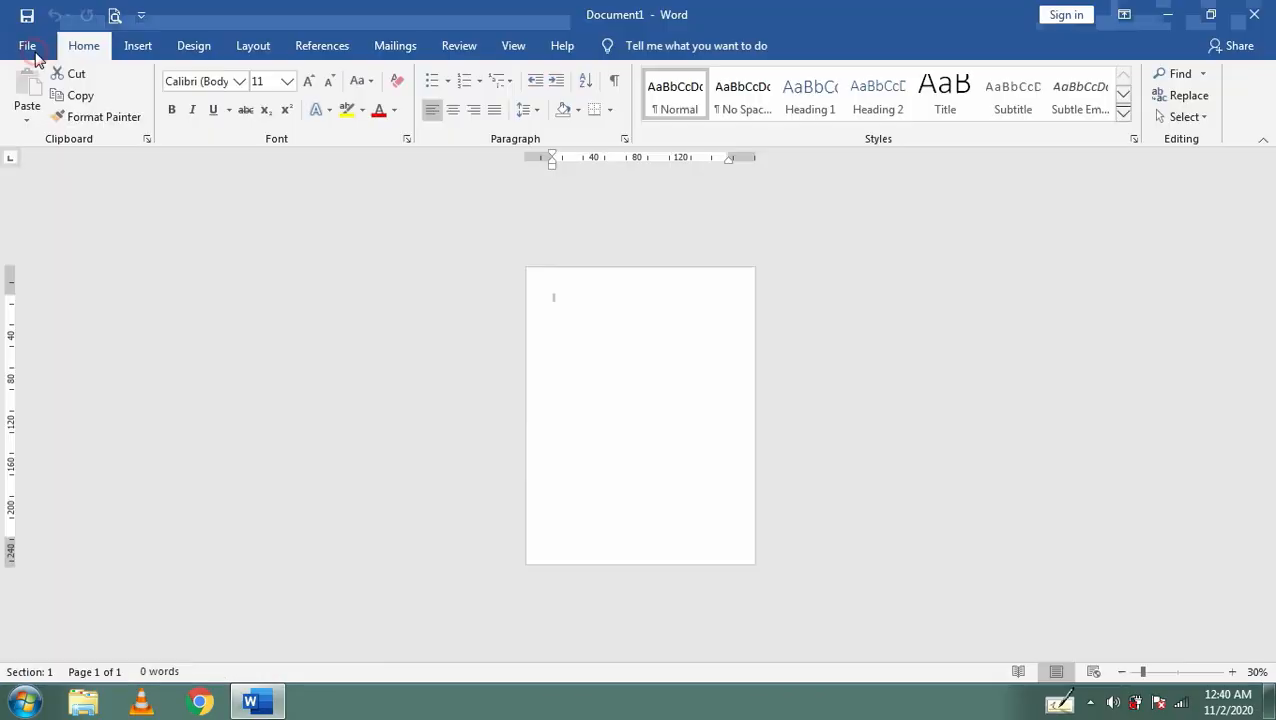
click(138, 46)
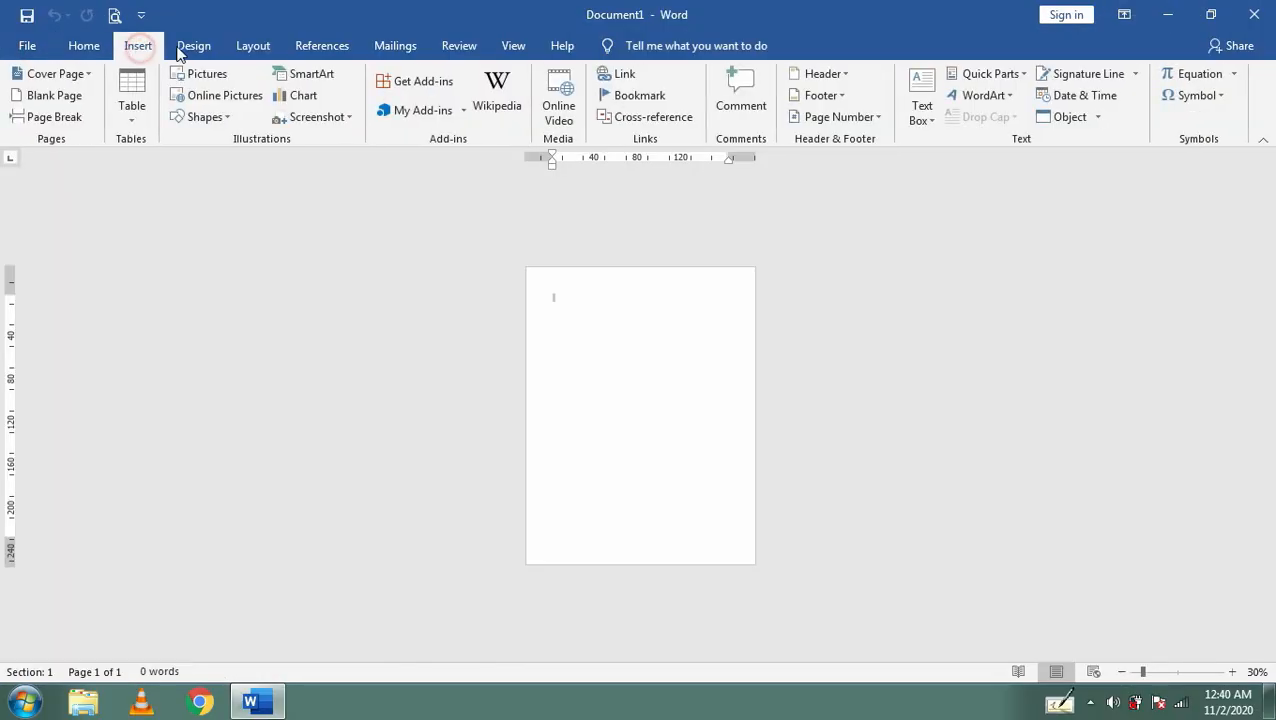
click(193, 46)
click(258, 48)
click(333, 50)
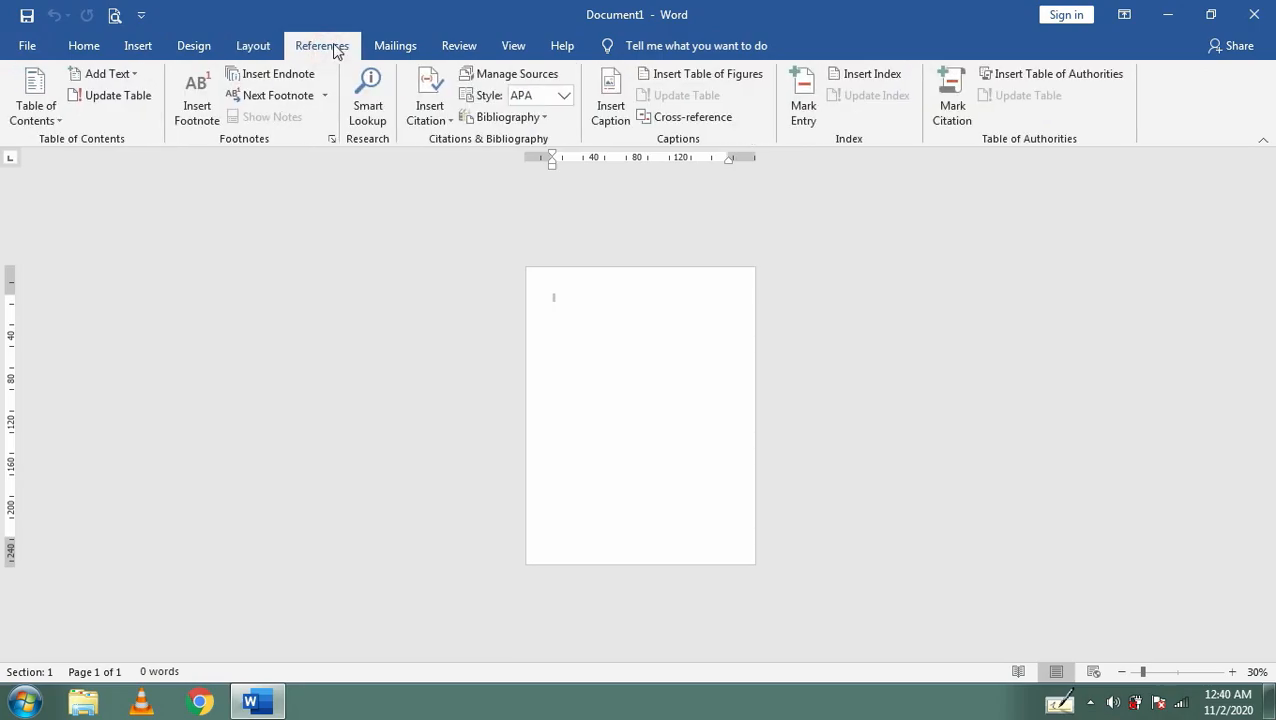
click(392, 46)
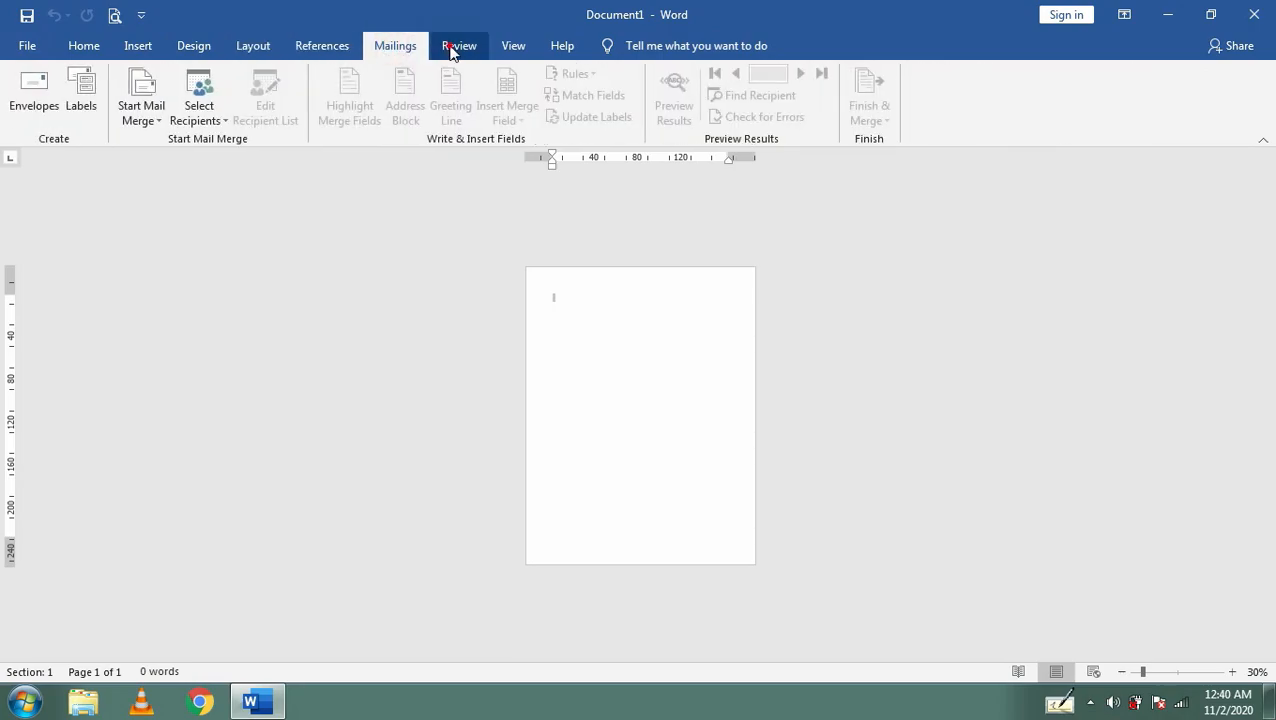
click(452, 47)
click(513, 47)
click(561, 47)
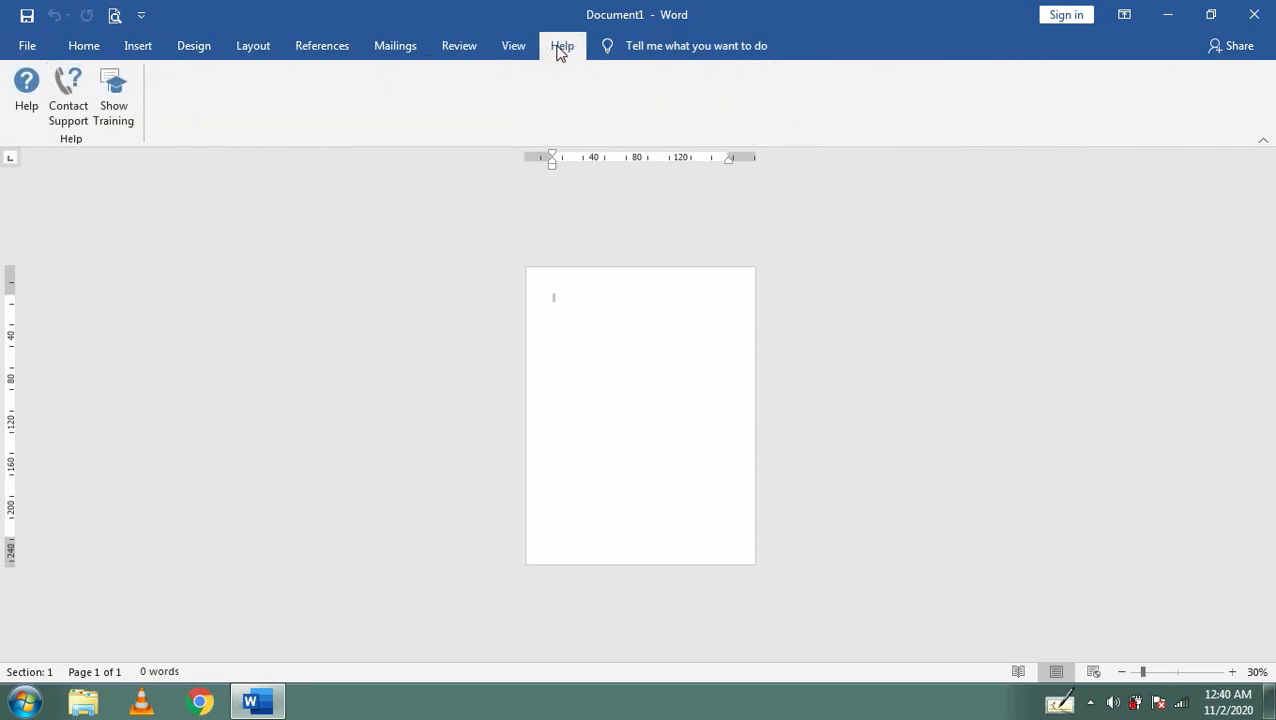
click(85, 48)
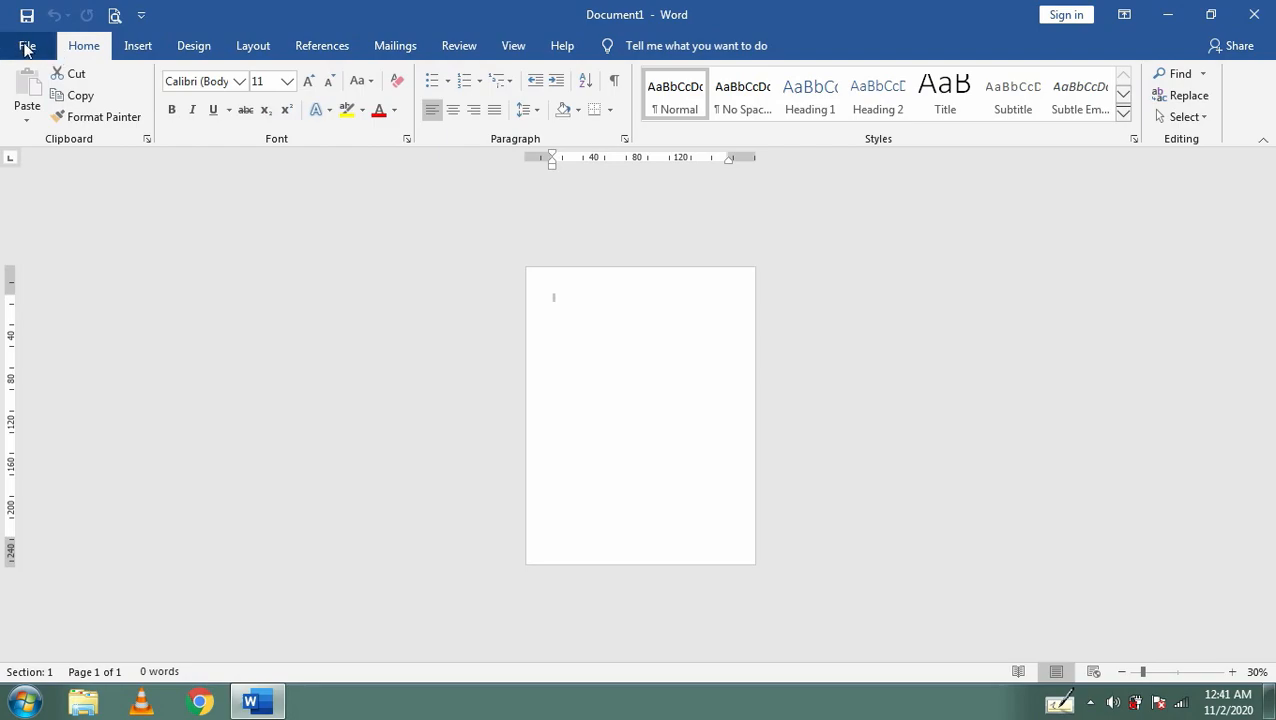
click(27, 47)
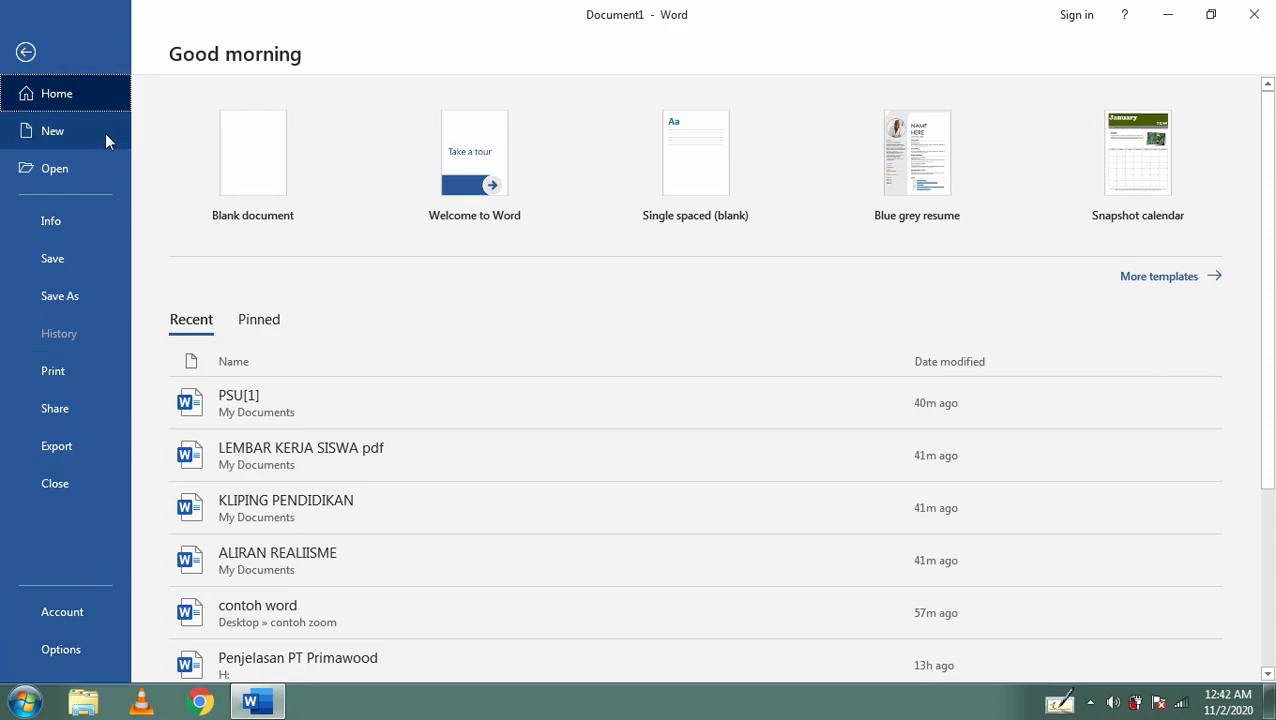
click(27, 53)
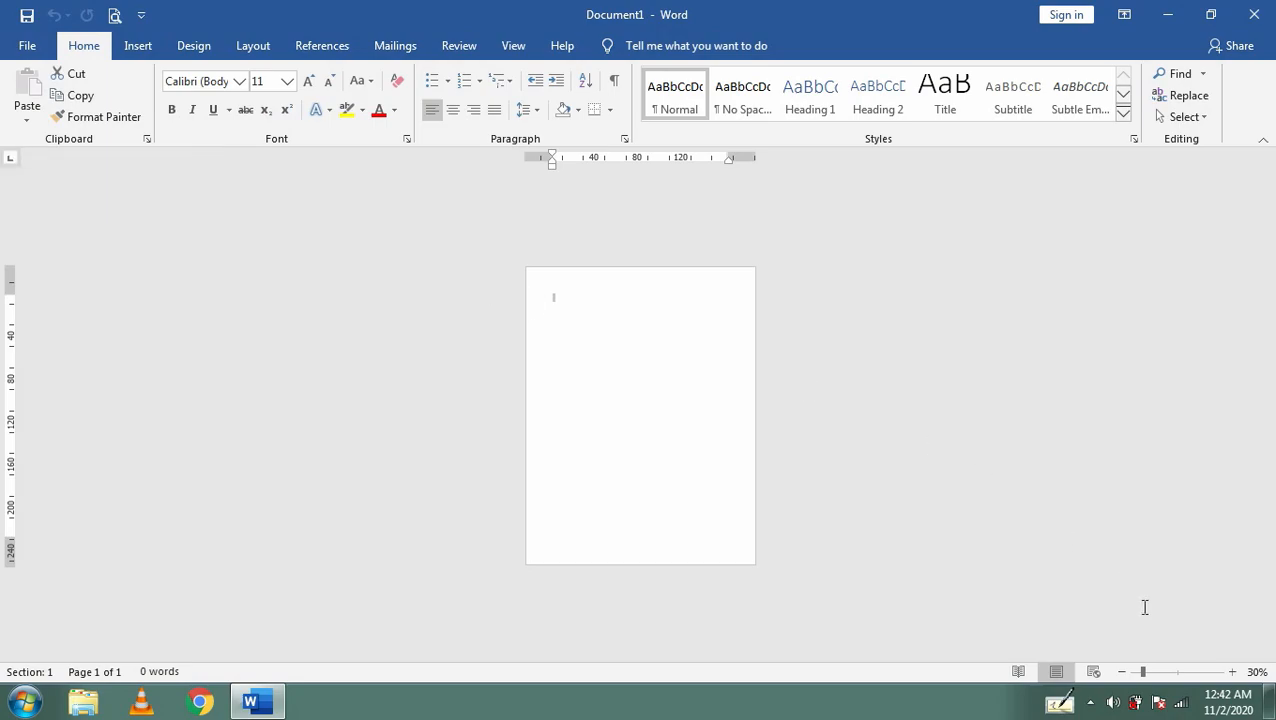
- Write "Aku anak indonesia" on the first line of the blank document
click(1234, 676)
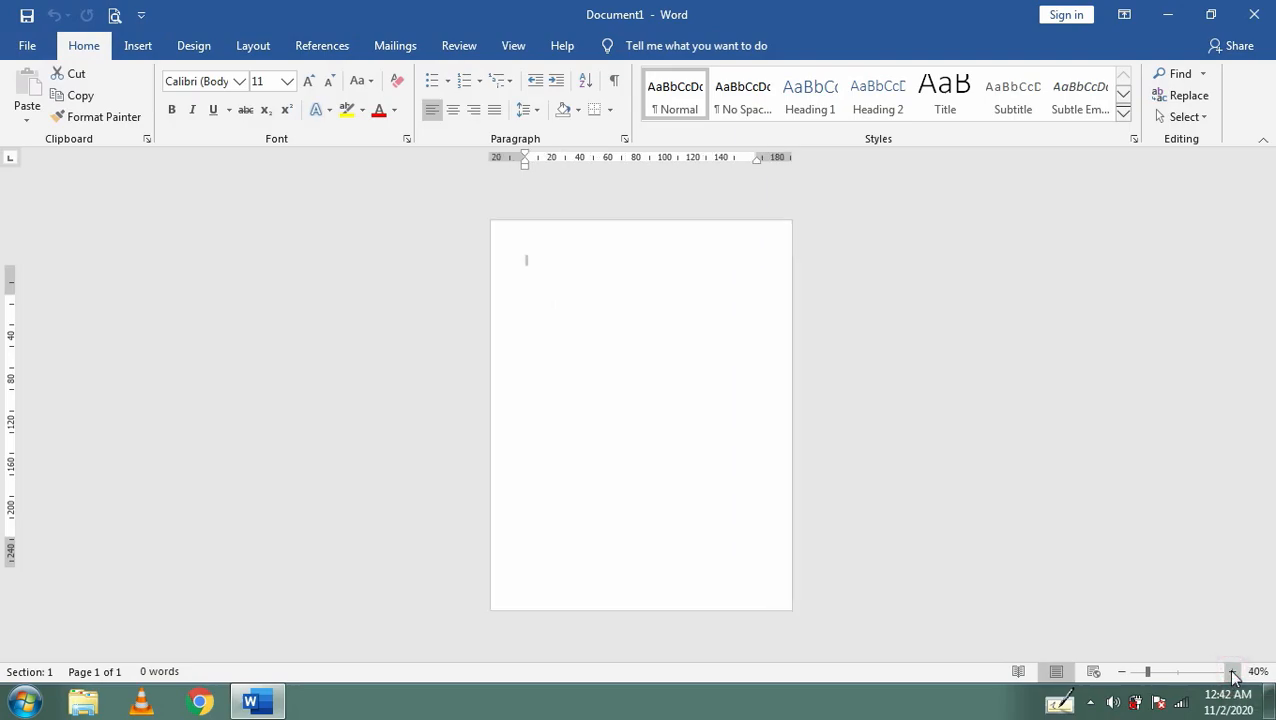
click(1234, 676)
click(1234, 676)
click(1234, 676)
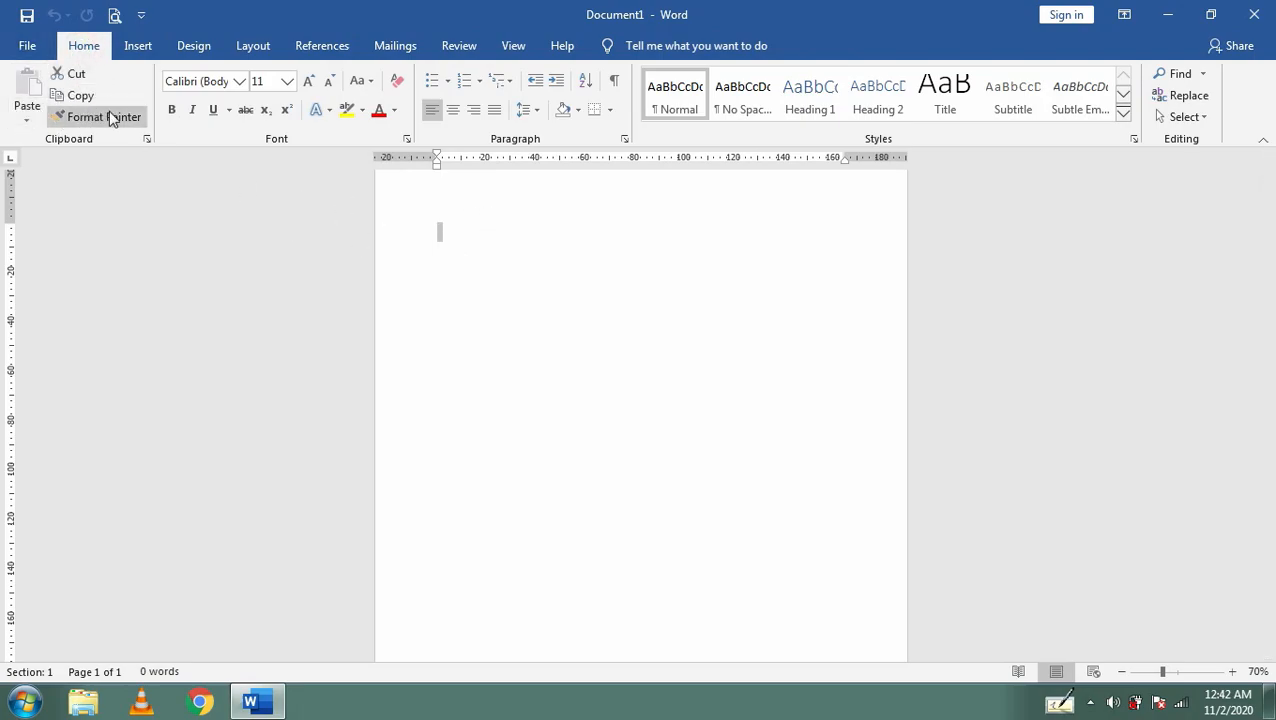
click(451, 231)
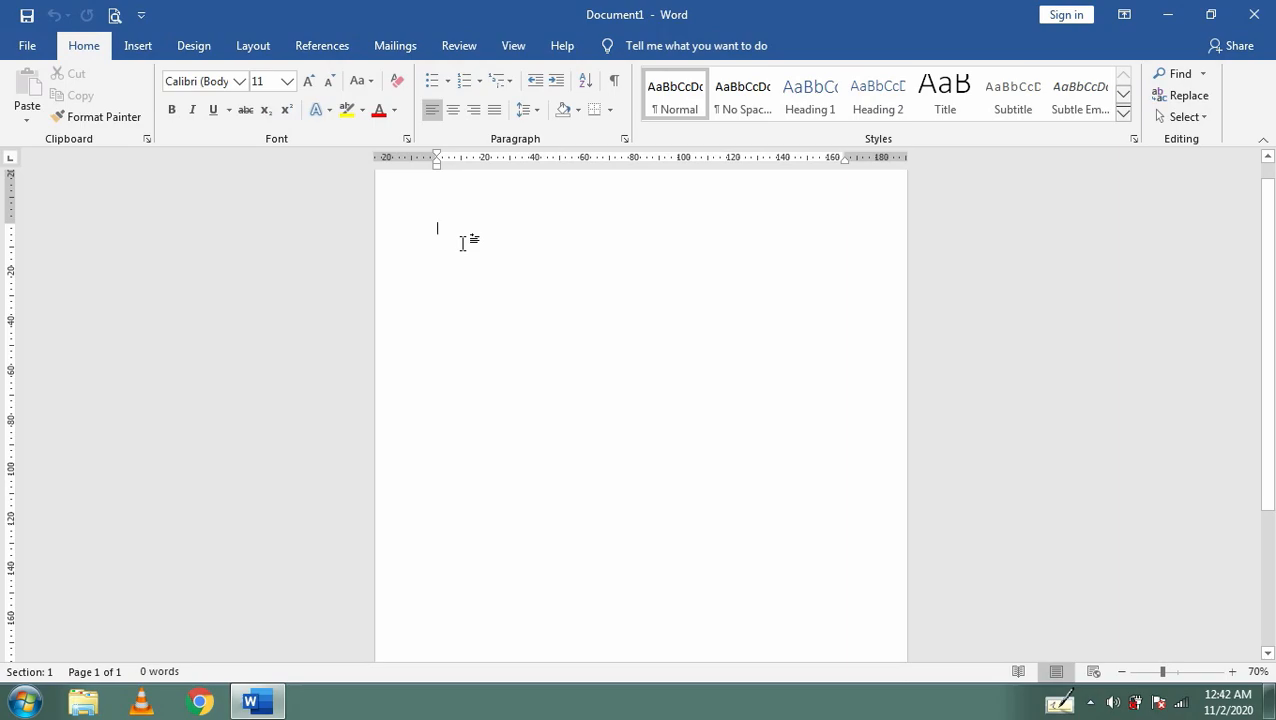
text(Aku ana)
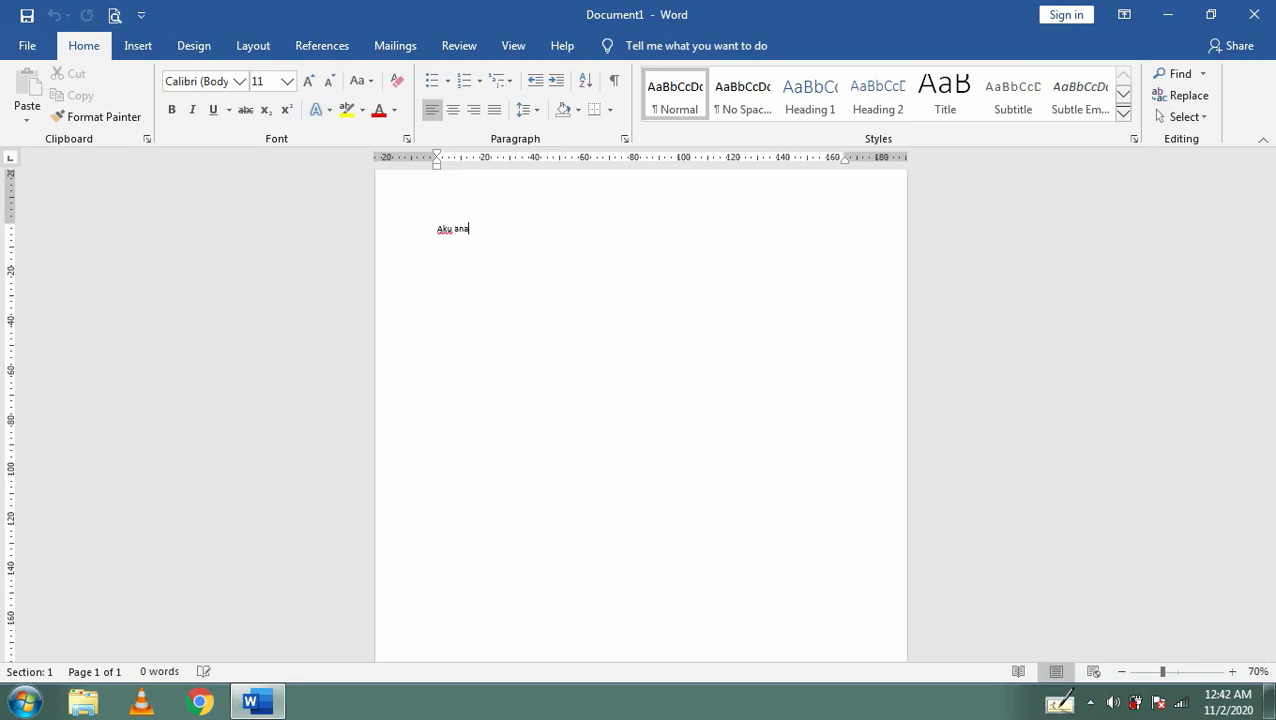
text(k indonesia)
click(549, 224)
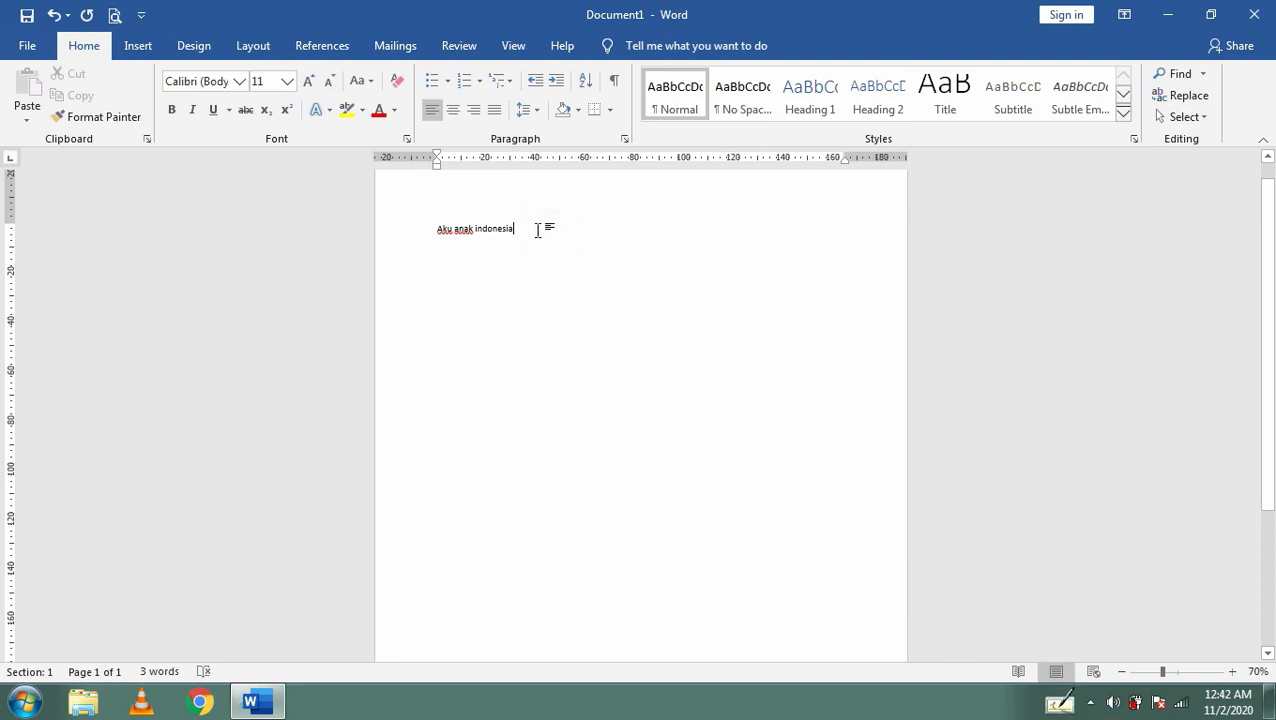
- Select the whole sentence "Aku anak indonesia" and copy it
click(439, 228)
click(551, 230)
click(519, 229)
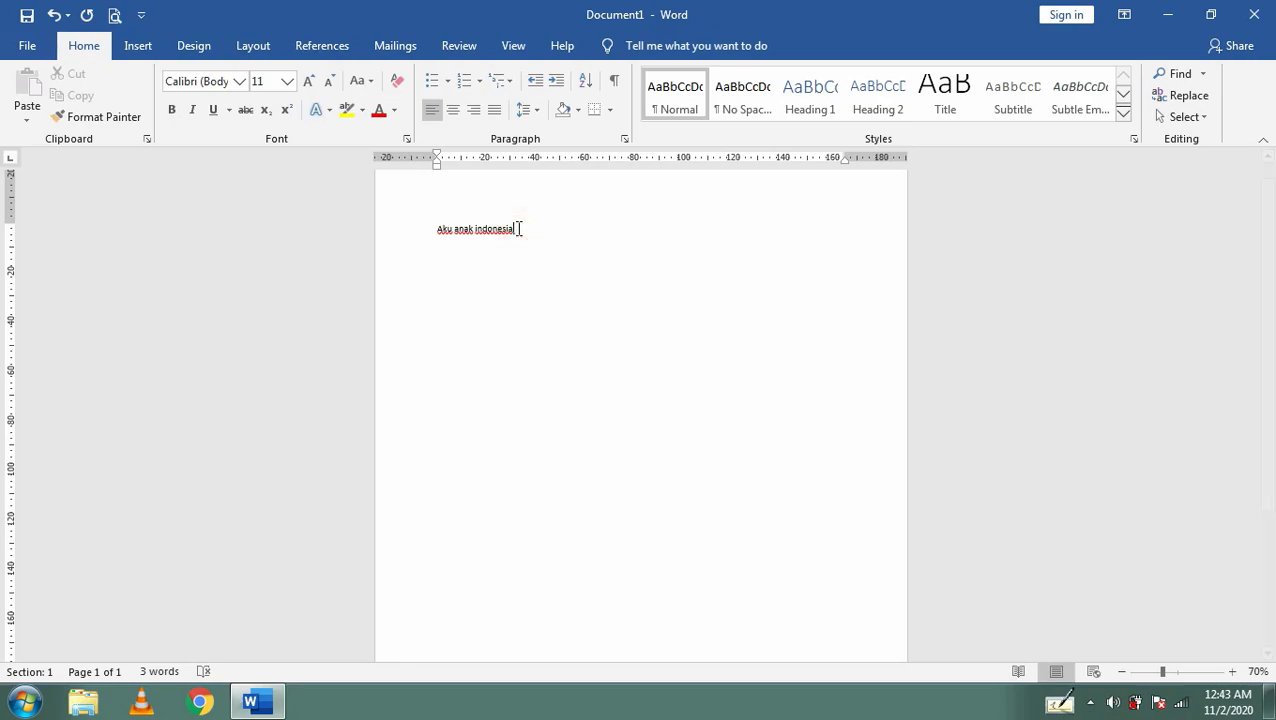
drag(516, 229, 452, 231)
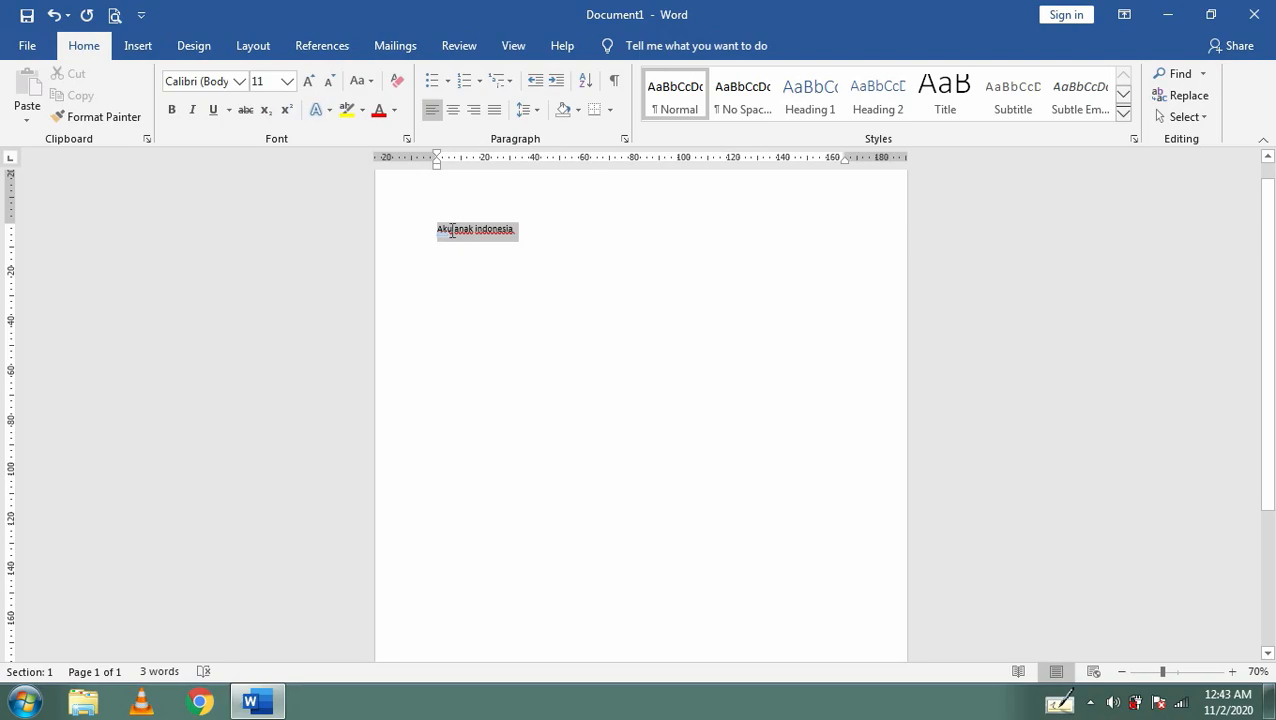
drag(452, 231, 451, 234)
key(ctrl+c)
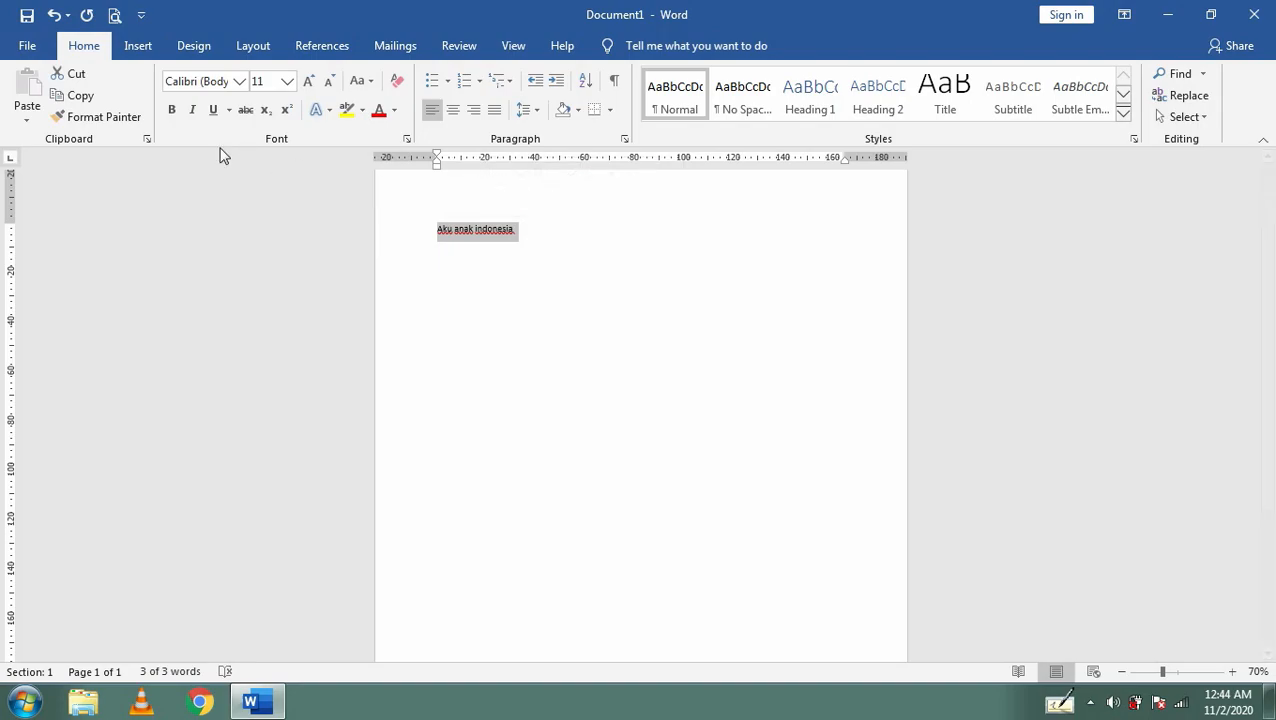
click(86, 104)
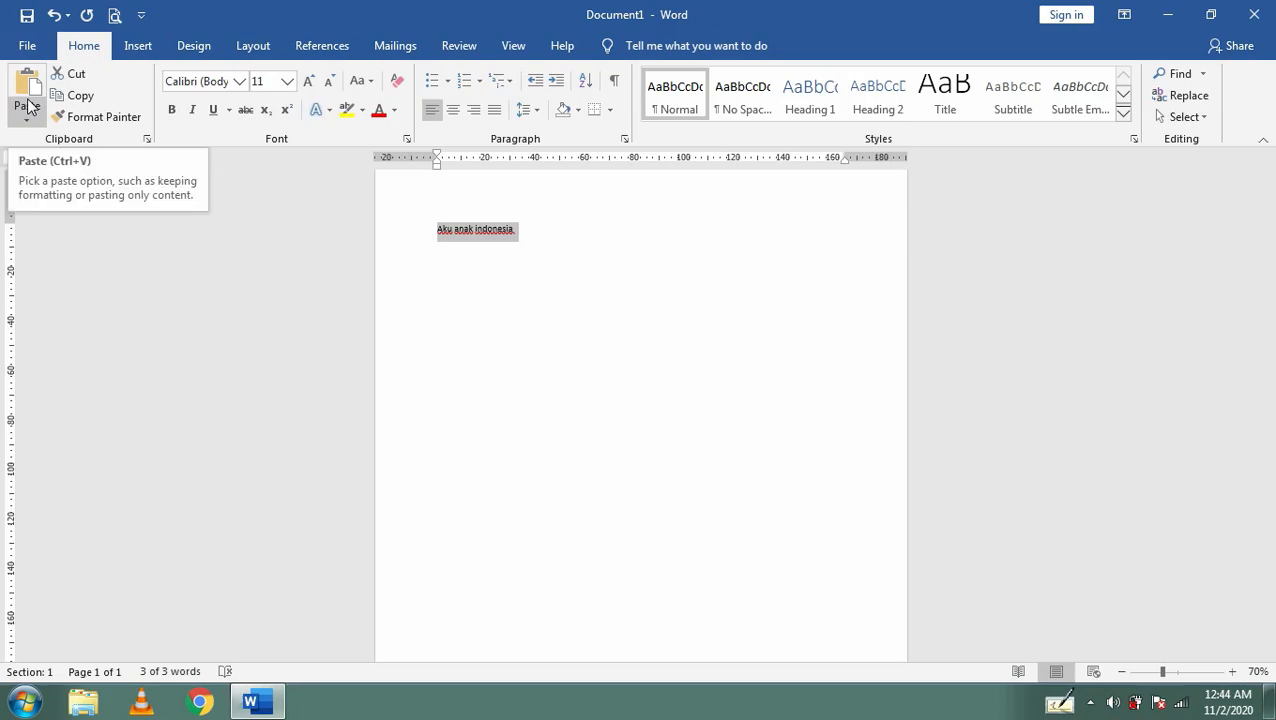
- Start a new line below the sentence and paste the copied text twelve times
click(527, 227)
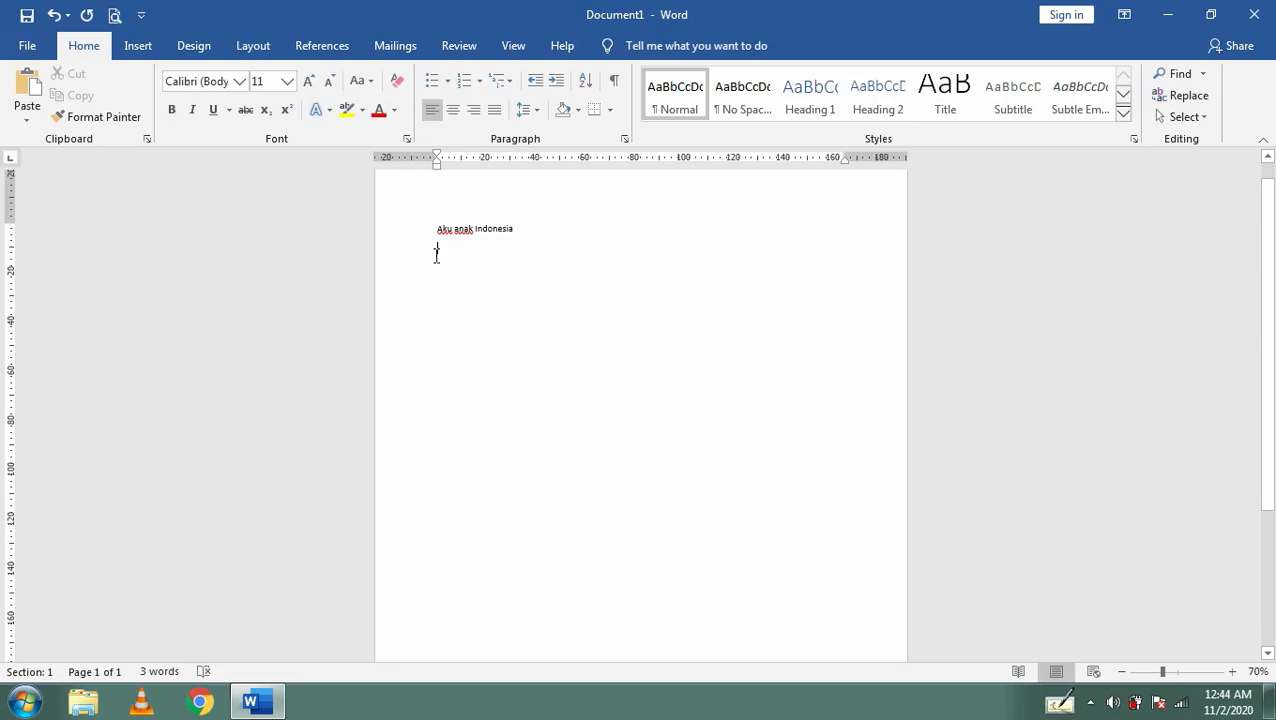
click(28, 90)
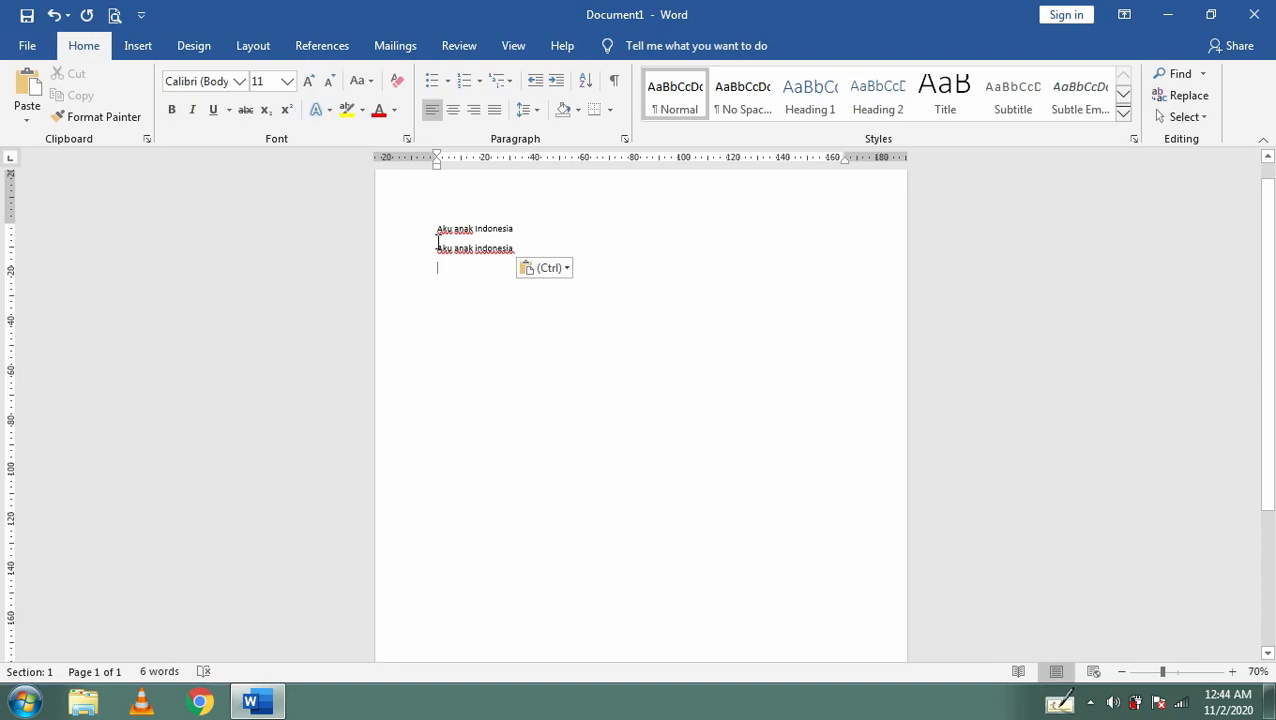
click(28, 88)
click(28, 88)
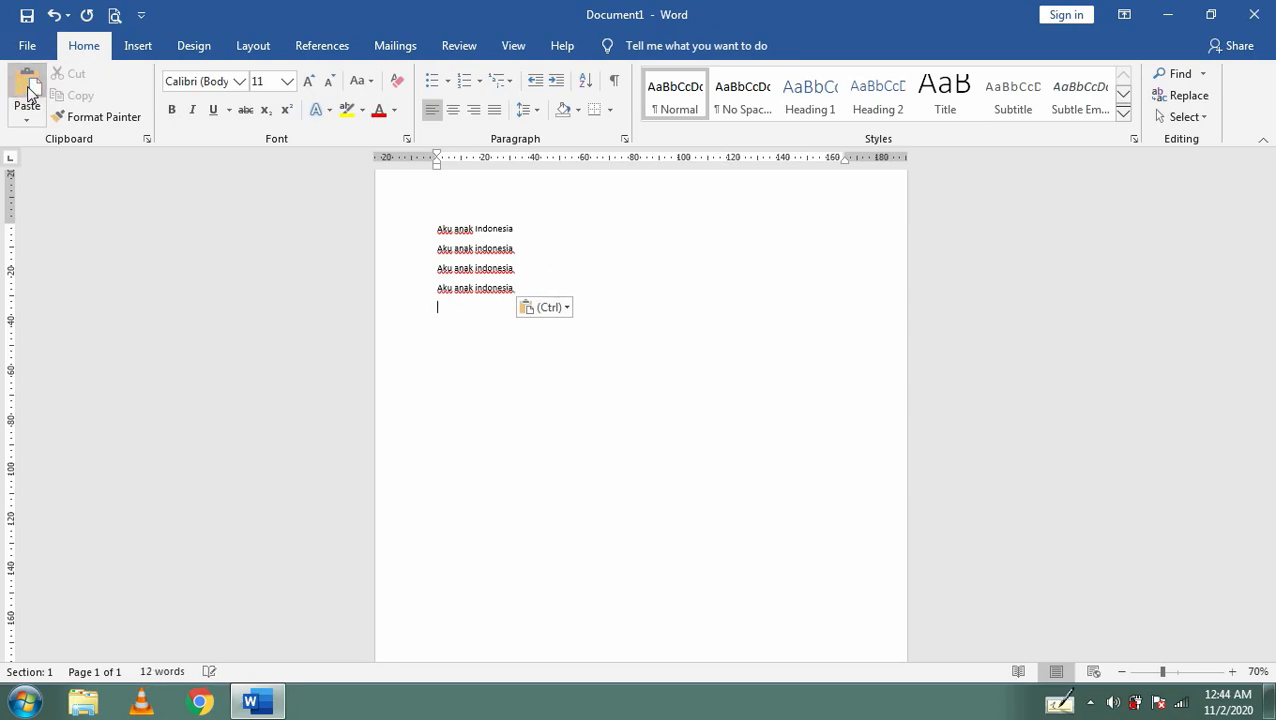
click(28, 88)
click(28, 88)
click(28, 88)
click(28, 88)
click(28, 88)
click(28, 88)
click(28, 88)
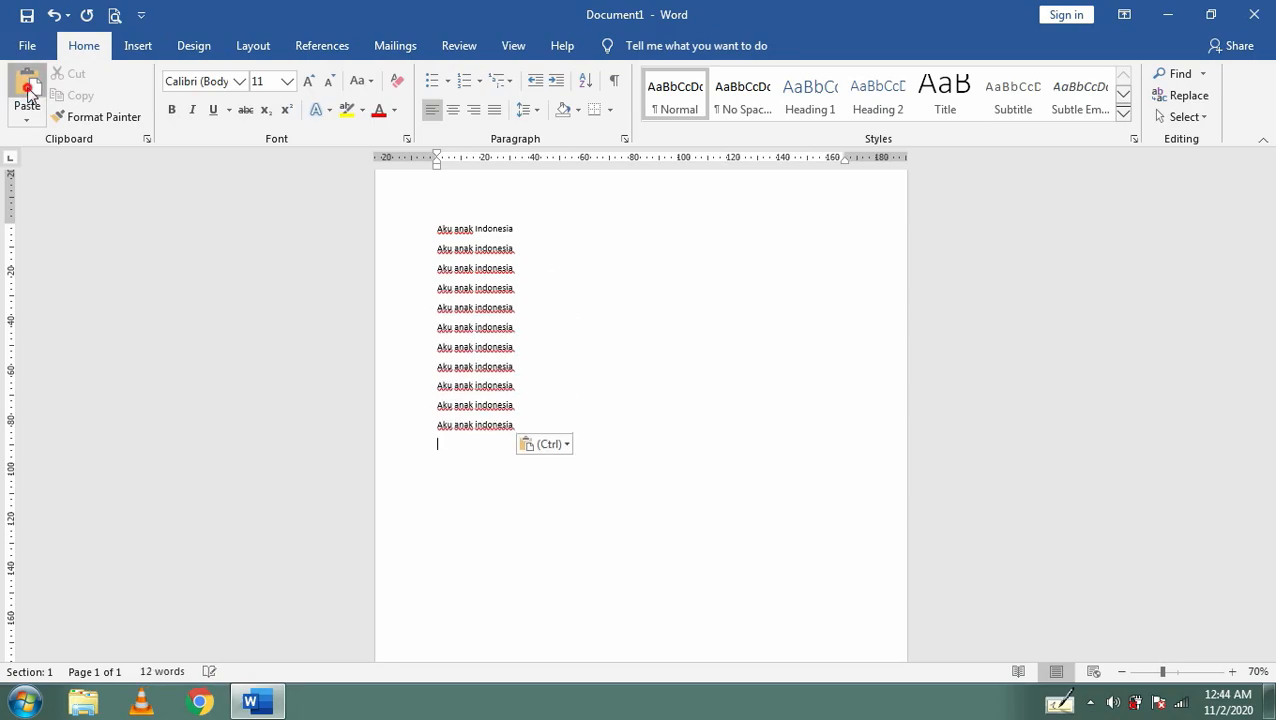
click(29, 90)
click(29, 90)
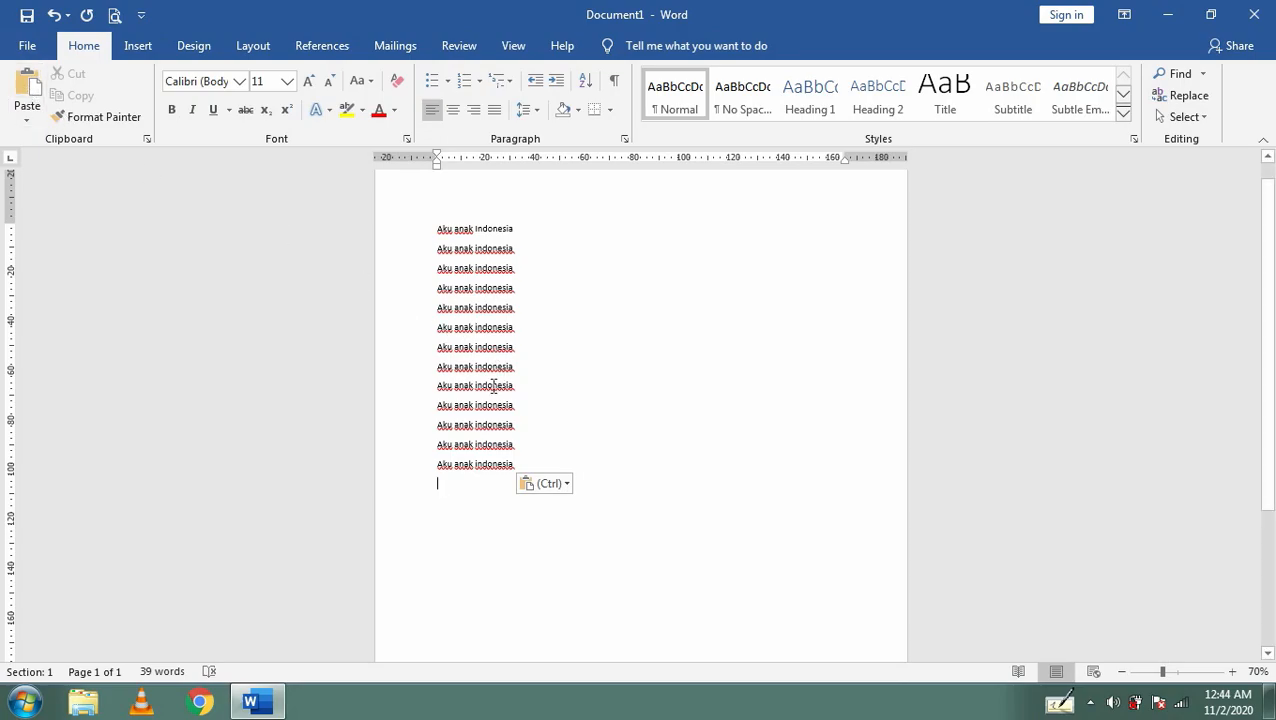
- Select all the pasted copies below the first line and delete them
click(446, 479)
drag(446, 479, 430, 257)
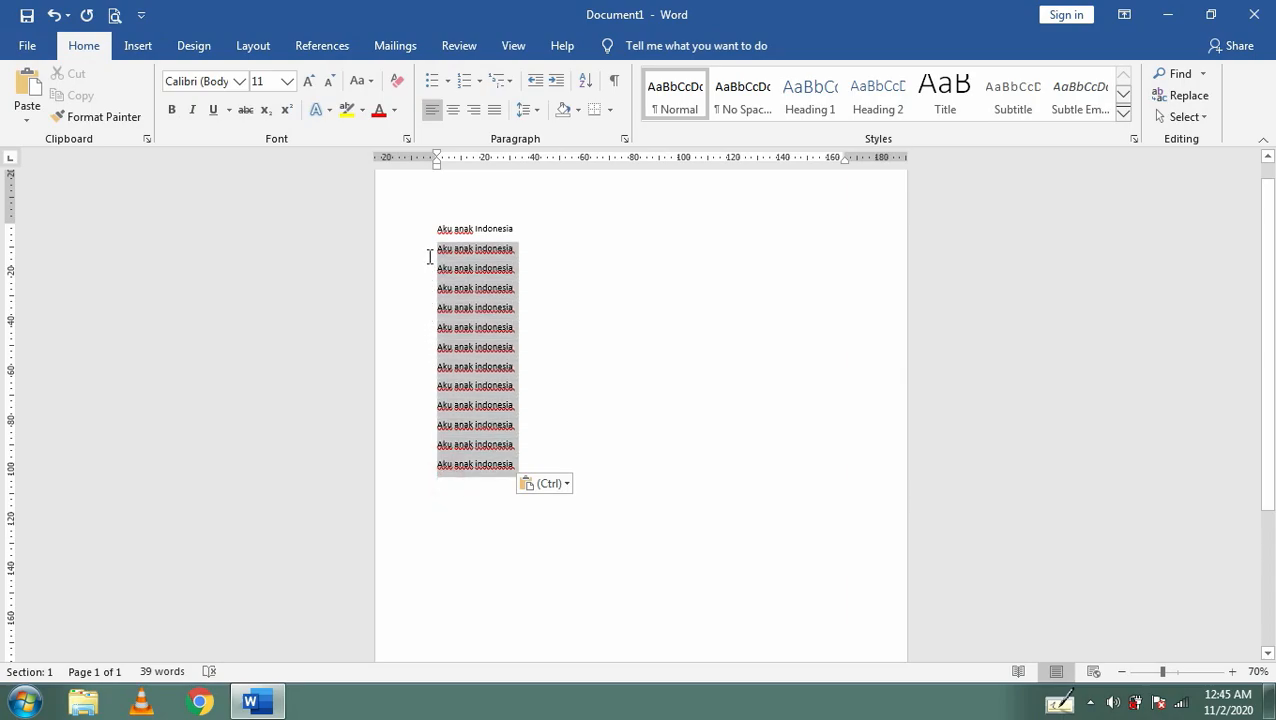
click(567, 392)
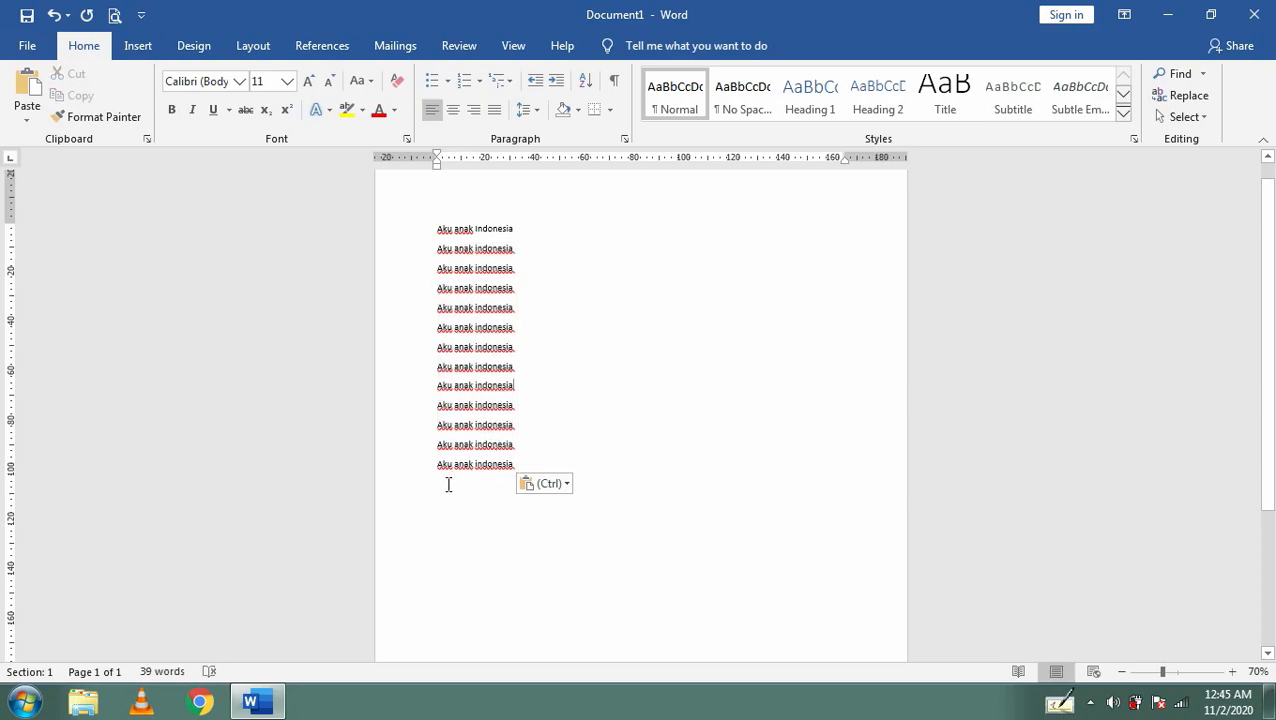
click(515, 464)
click(439, 481)
click(518, 465)
drag(518, 465, 432, 249)
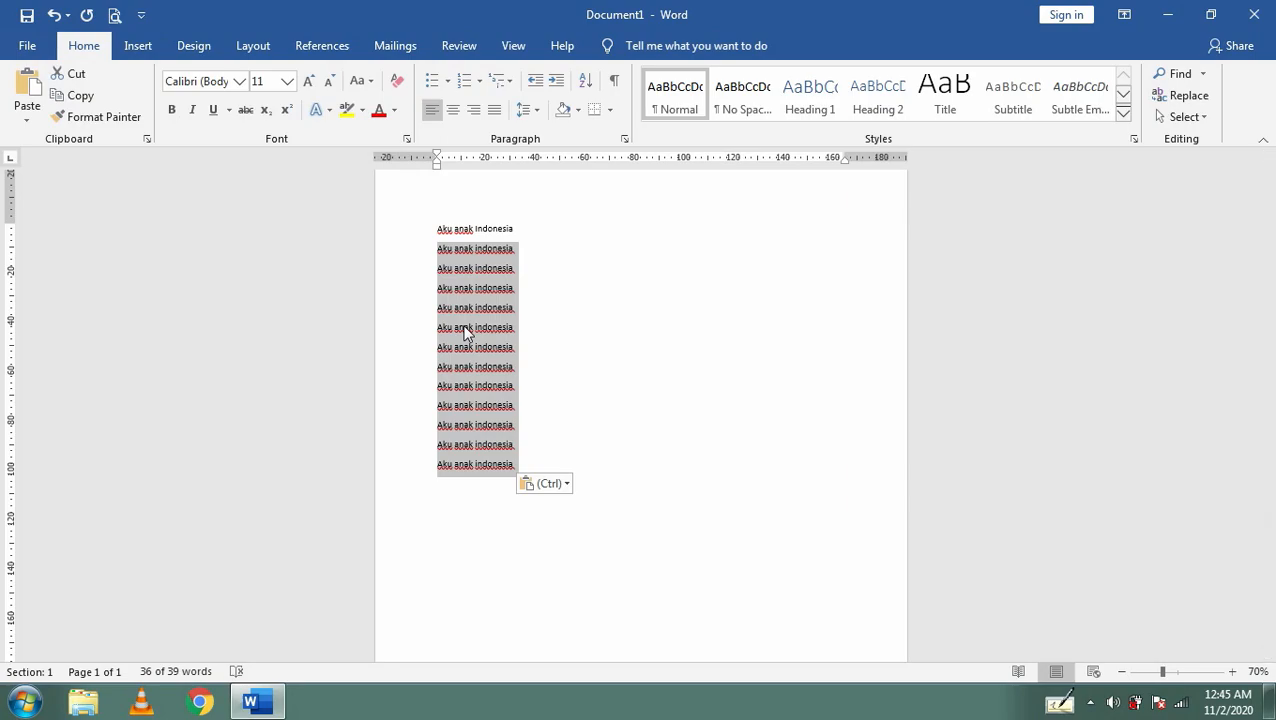
key(Delete)
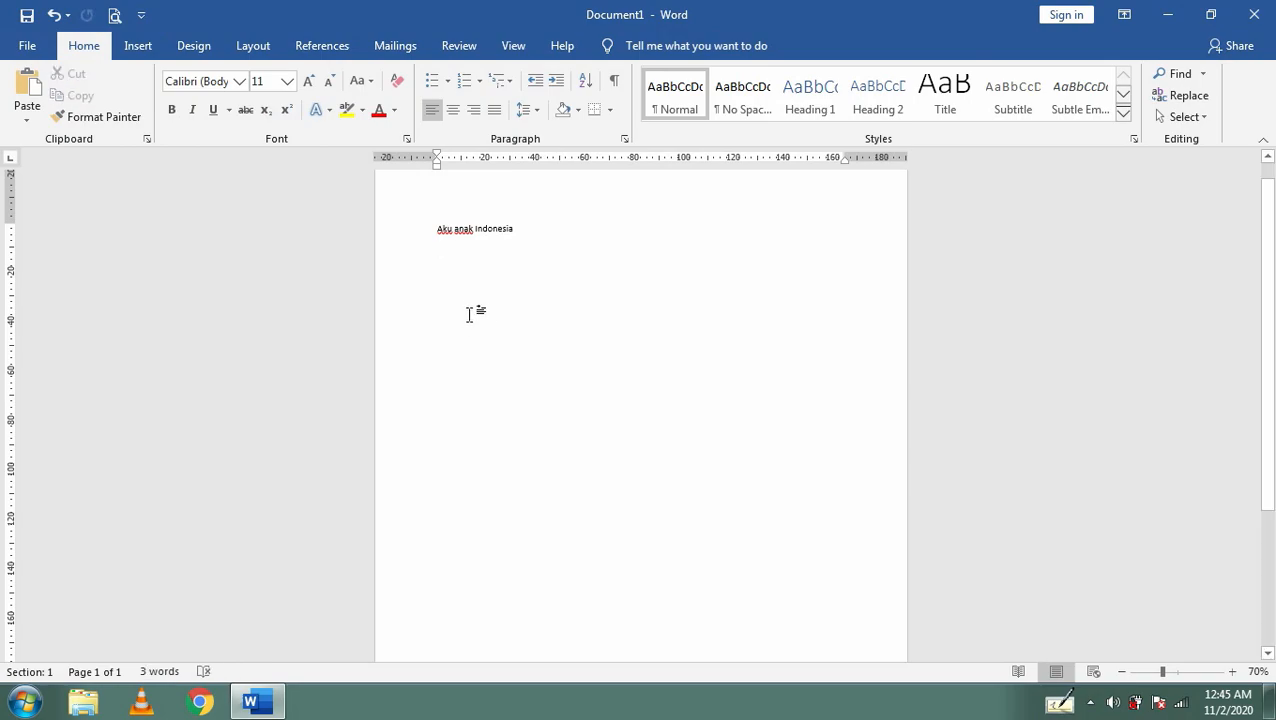
- Cut the remaining sentence "Aku anak Indonesia" and paste it several lines further down the page
click(469, 229)
click(516, 226)
drag(516, 226, 428, 226)
key(Return)
click(28, 88)
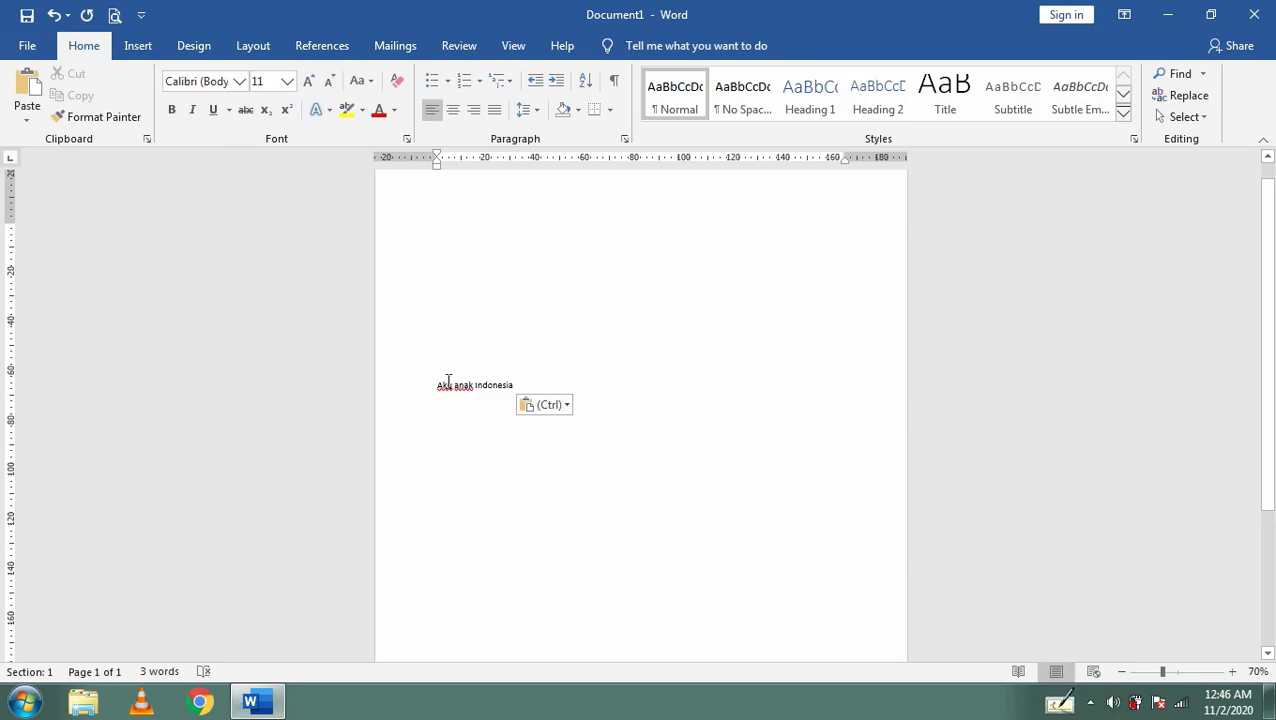
- Undo moving the sentence down the page until it is back on the first line, and deselect it
click(55, 17)
click(55, 17)
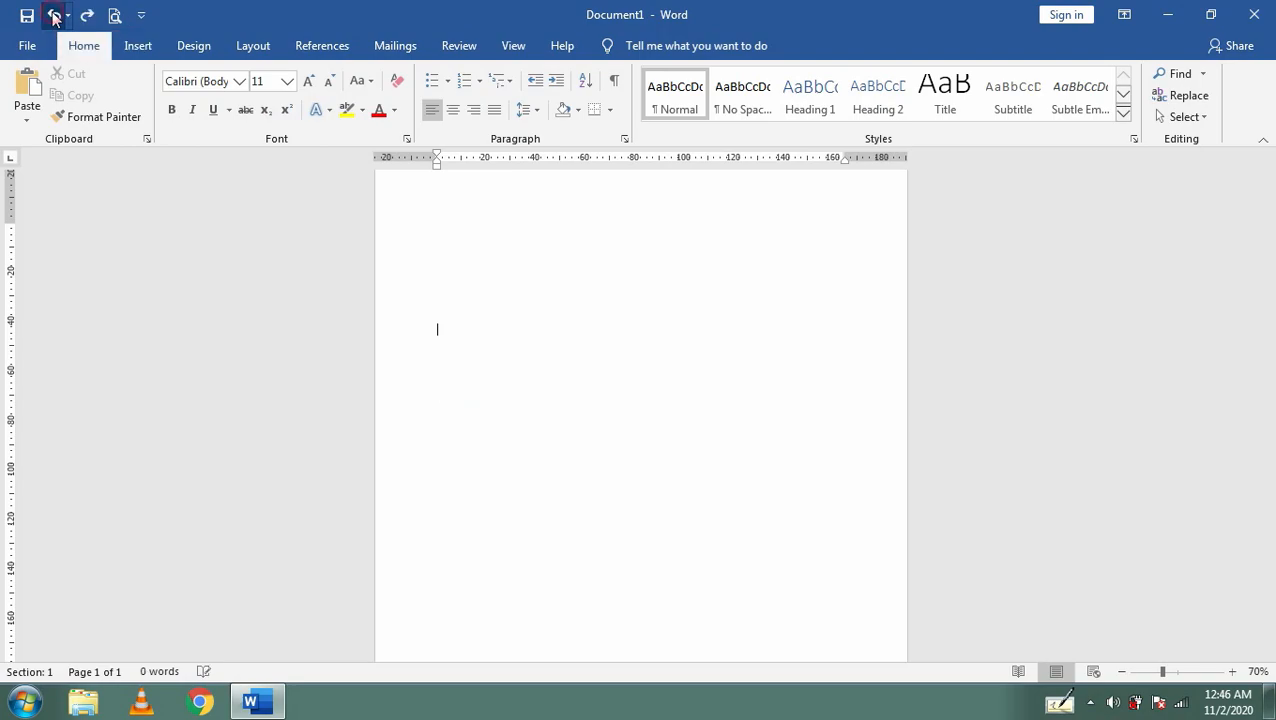
click(55, 17)
click(55, 17)
click(55, 17)
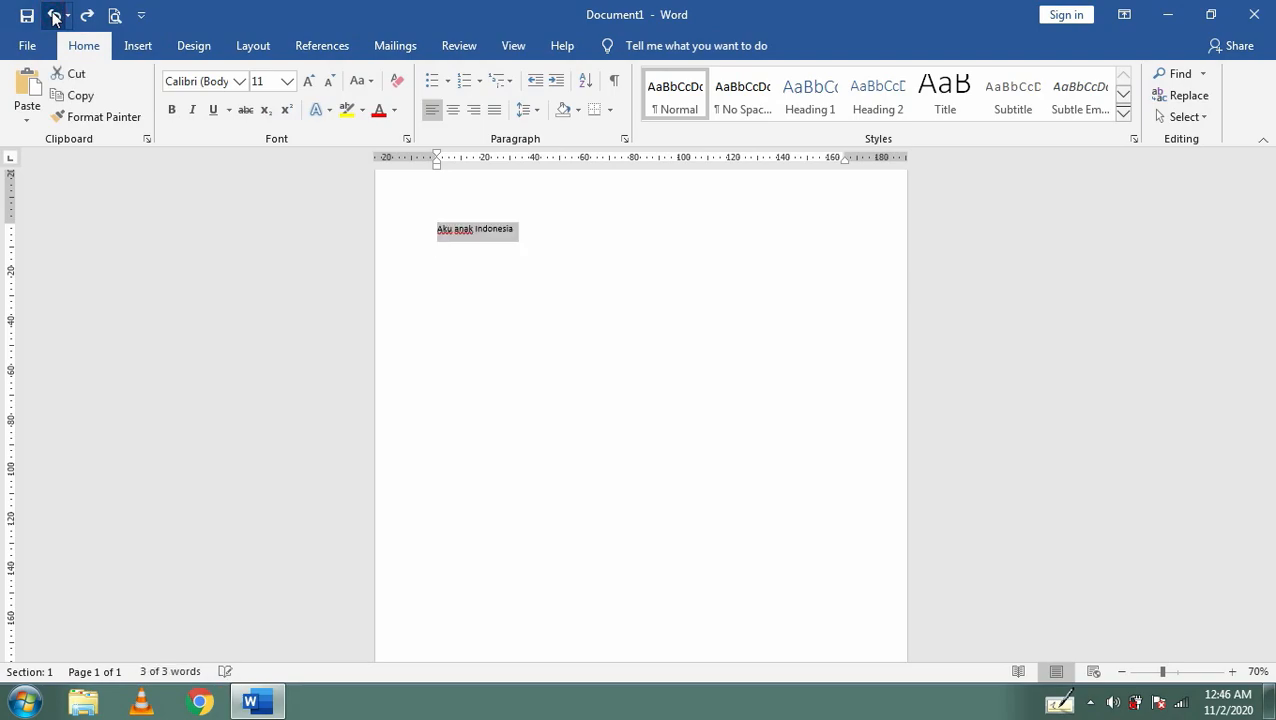
click(528, 236)
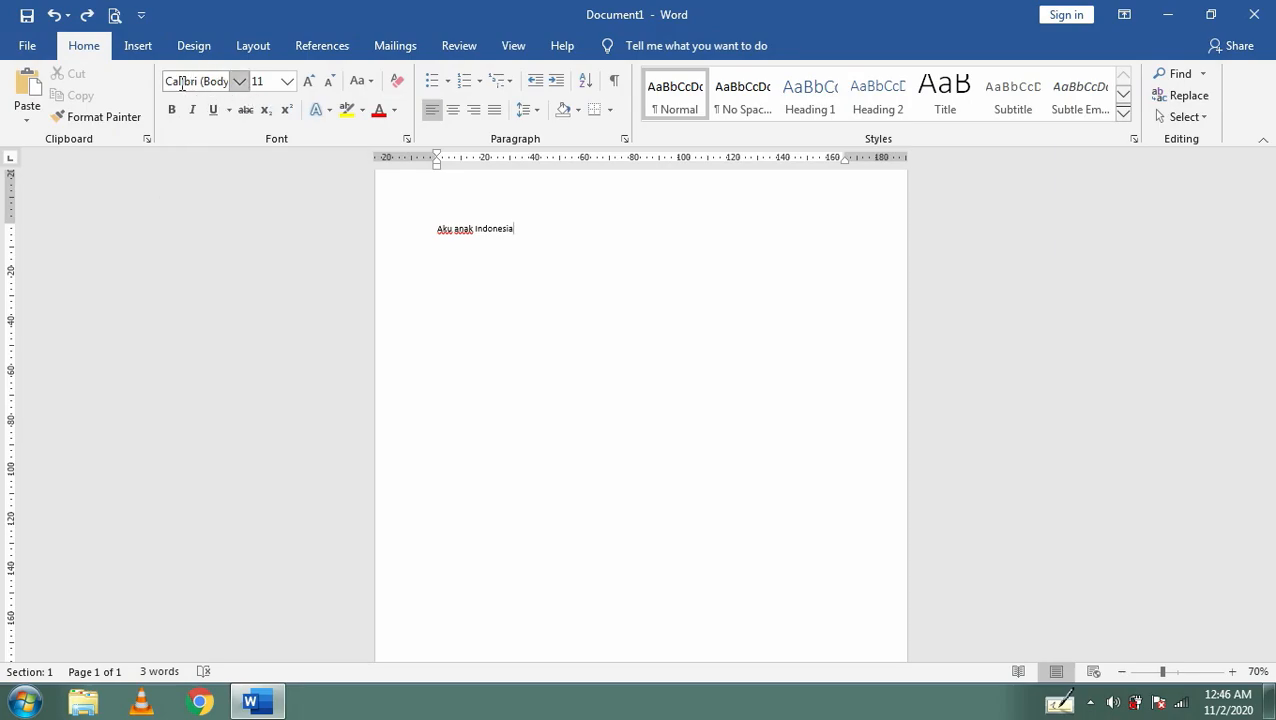
- Look at the available fonts, and set the font size to 12 at the end of the sentence with nothing selected
click(1233, 672)
click(1233, 672)
click(1233, 672)
click(1233, 672)
click(1233, 672)
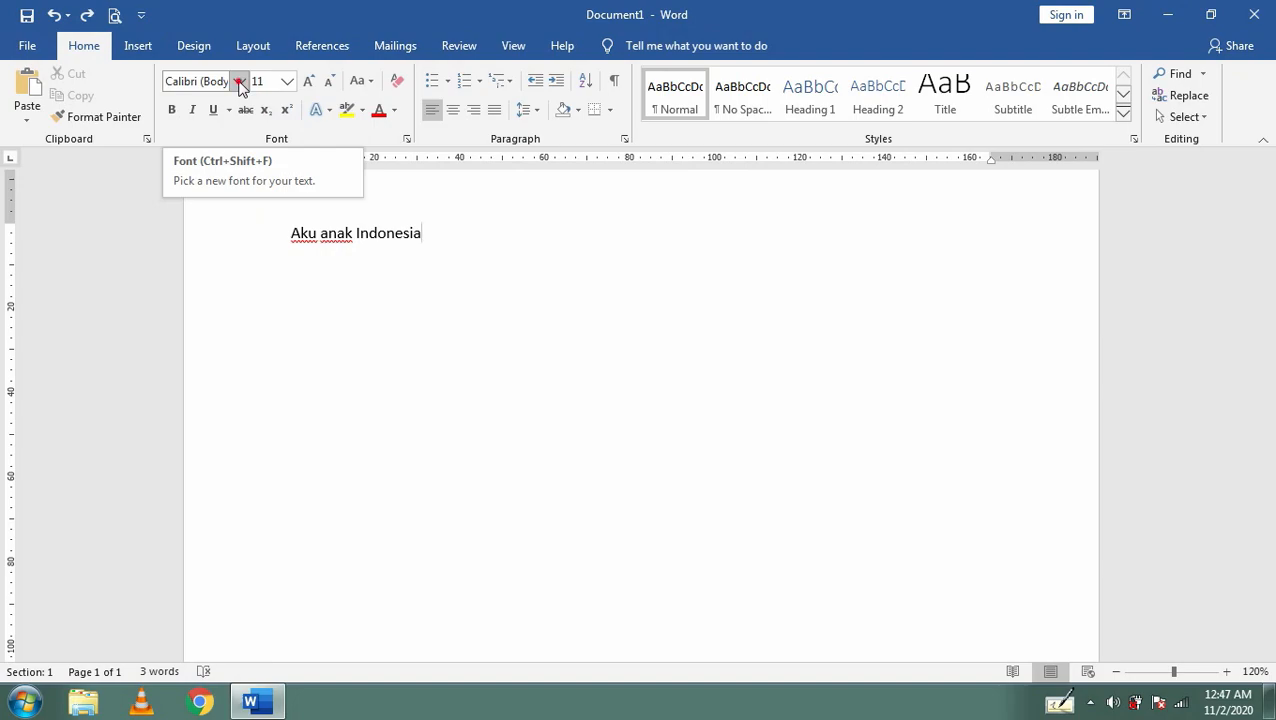
click(239, 82)
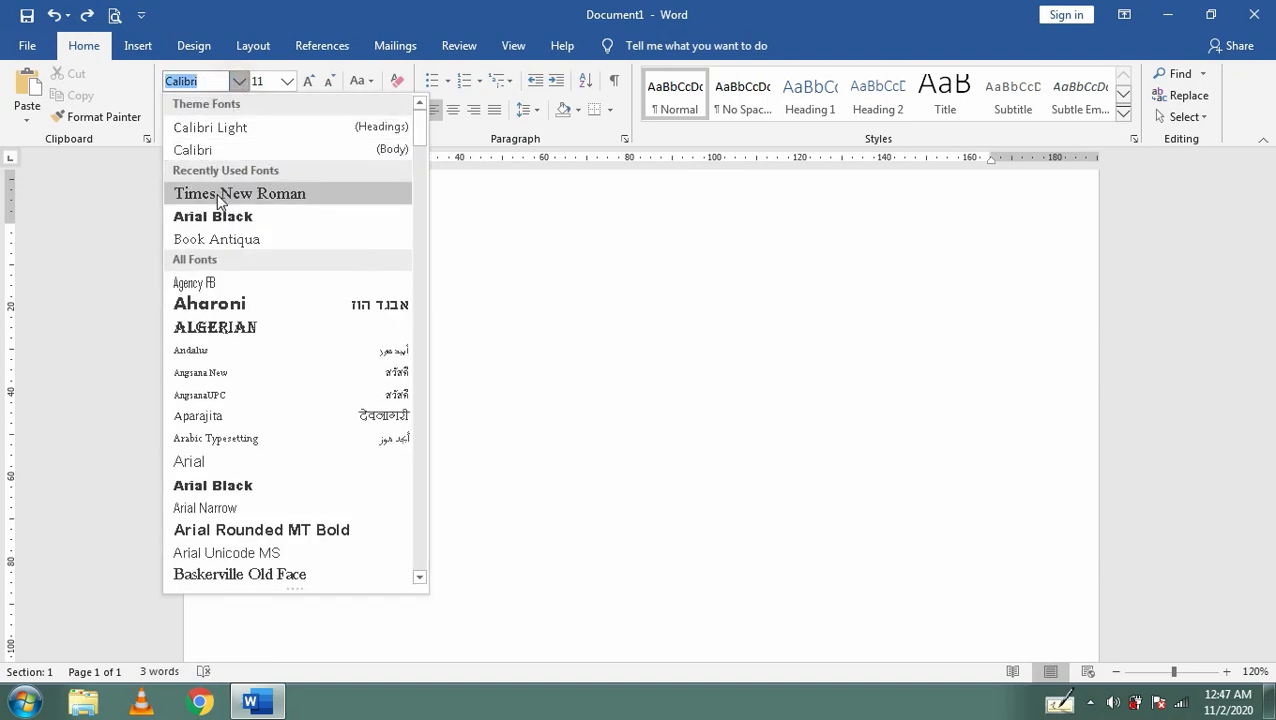
click(239, 81)
click(286, 84)
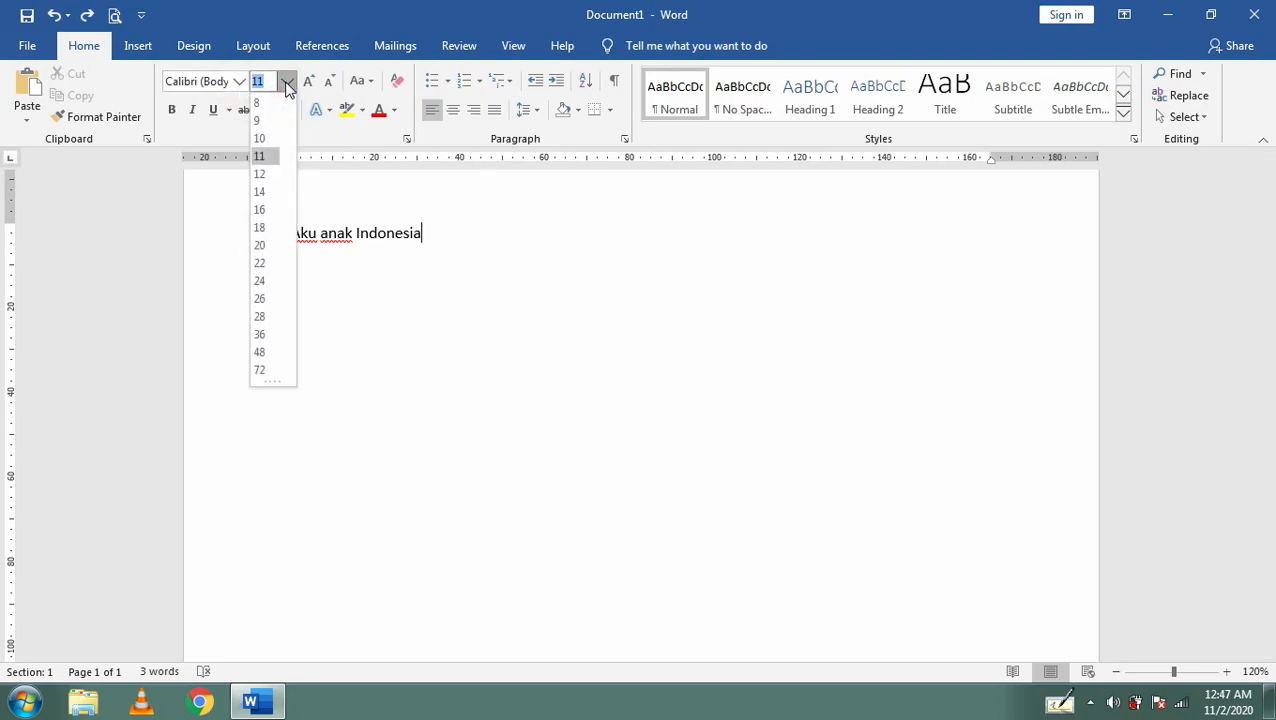
click(262, 174)
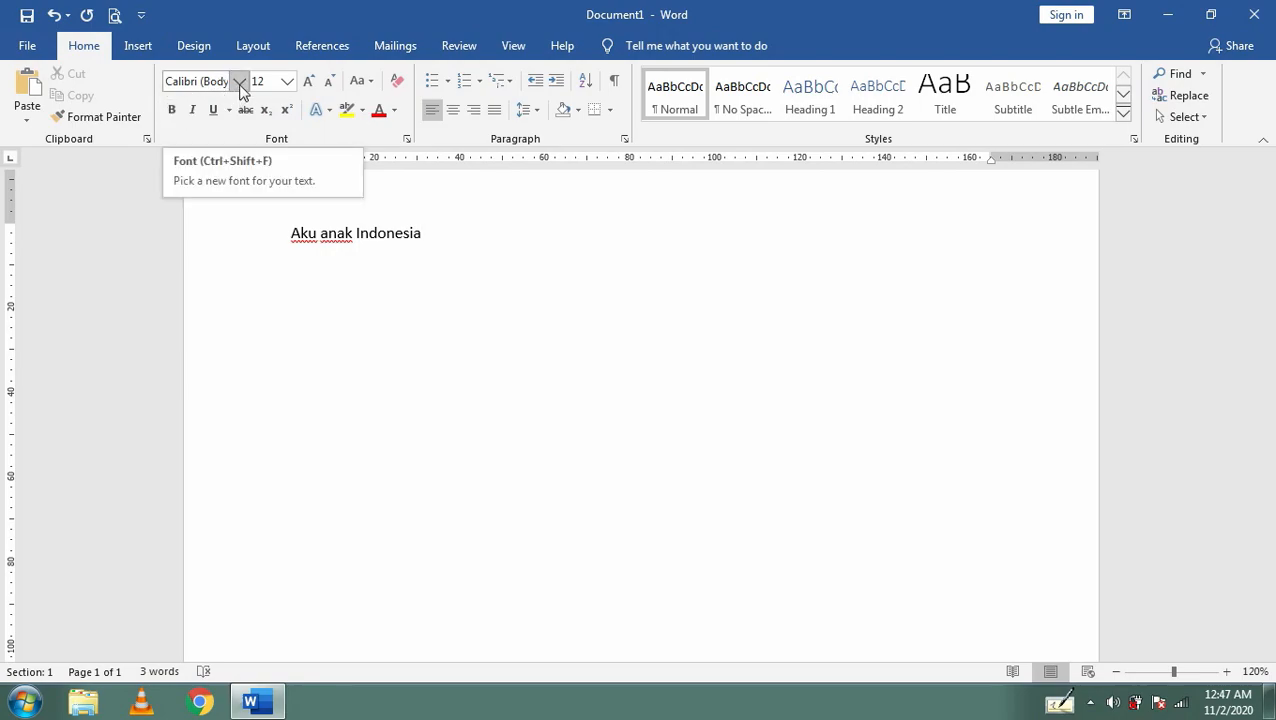
- Change the font of the word "Indonesia" to Times New Roman
click(321, 238)
click(356, 232)
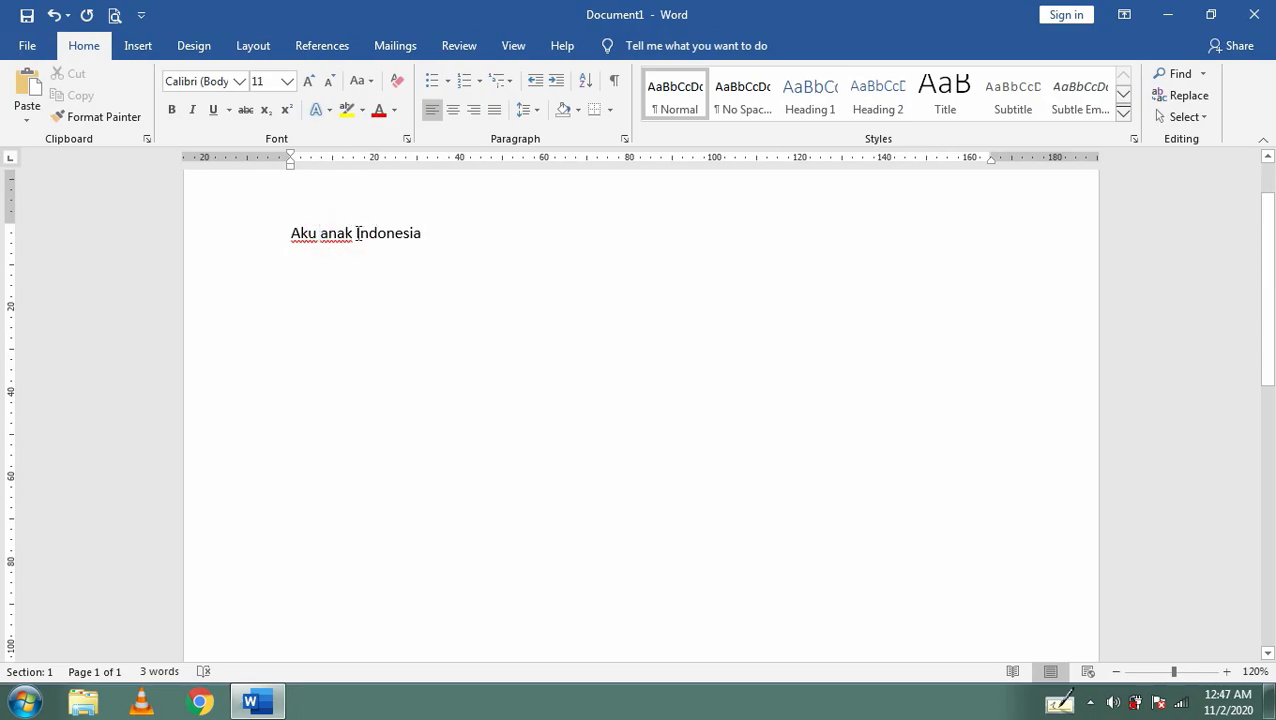
click(357, 233)
click(430, 233)
click(353, 232)
click(424, 233)
click(421, 233)
drag(413, 233, 356, 233)
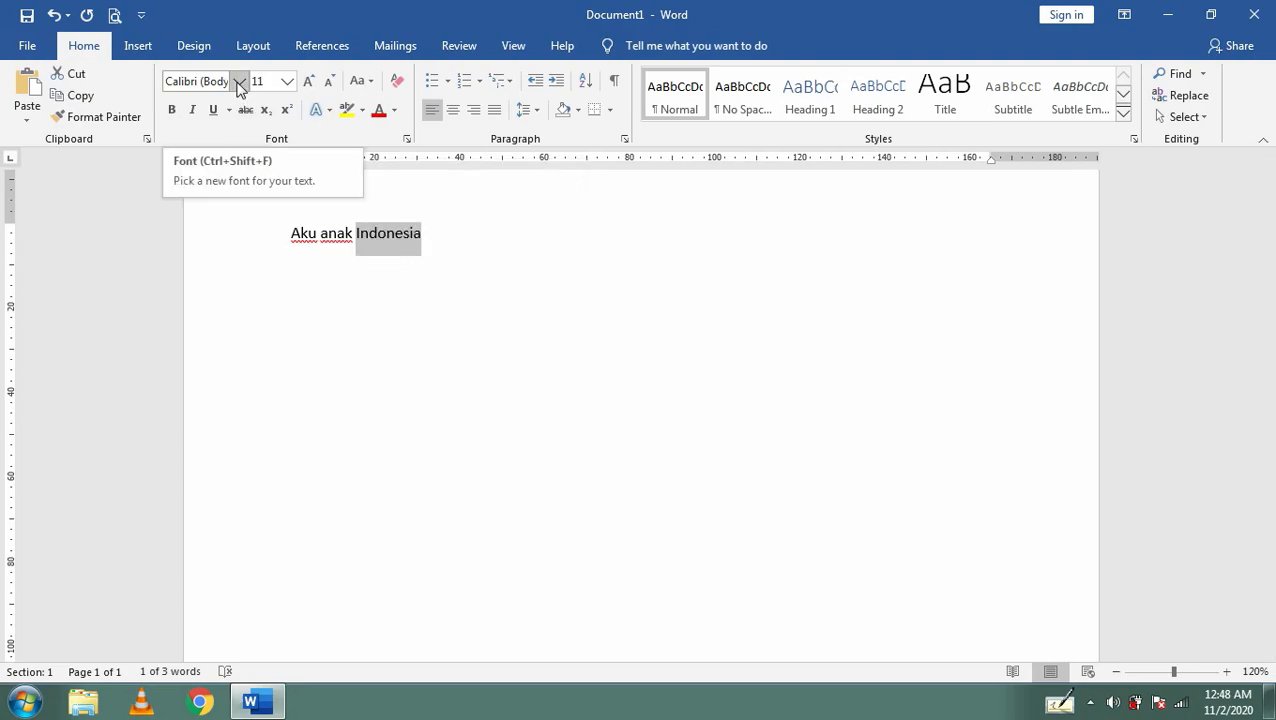
click(239, 81)
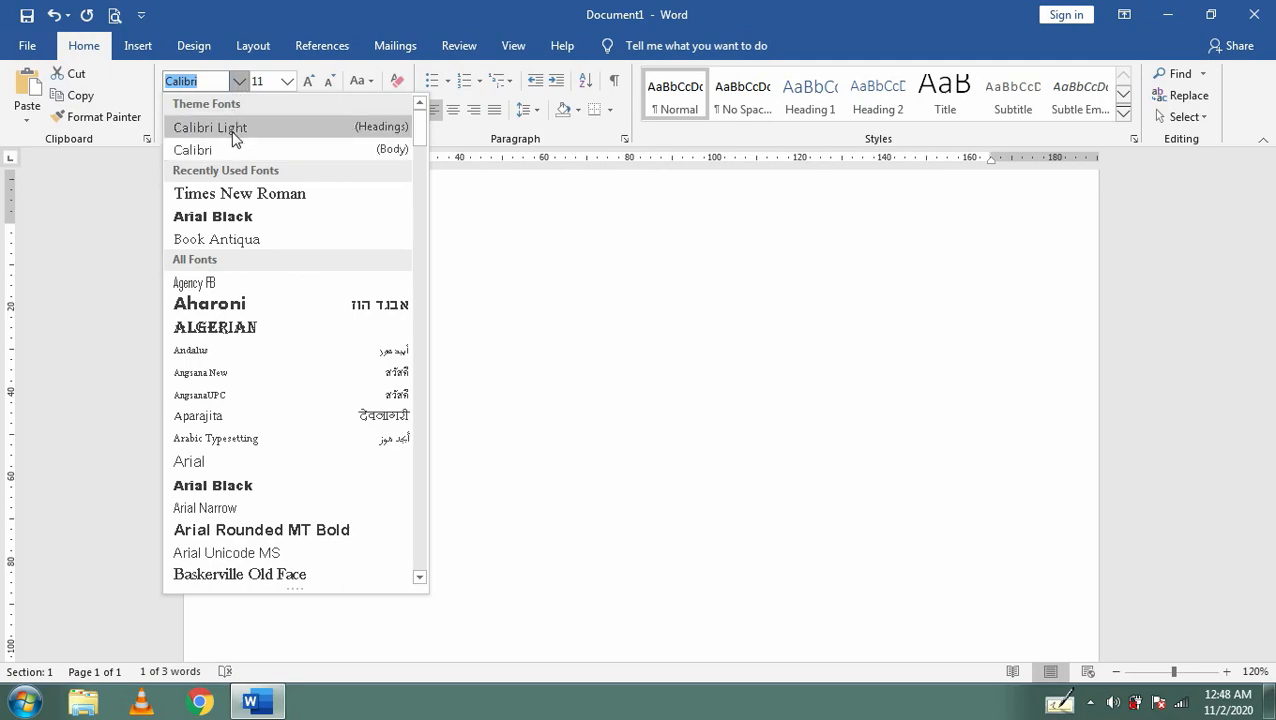
click(238, 195)
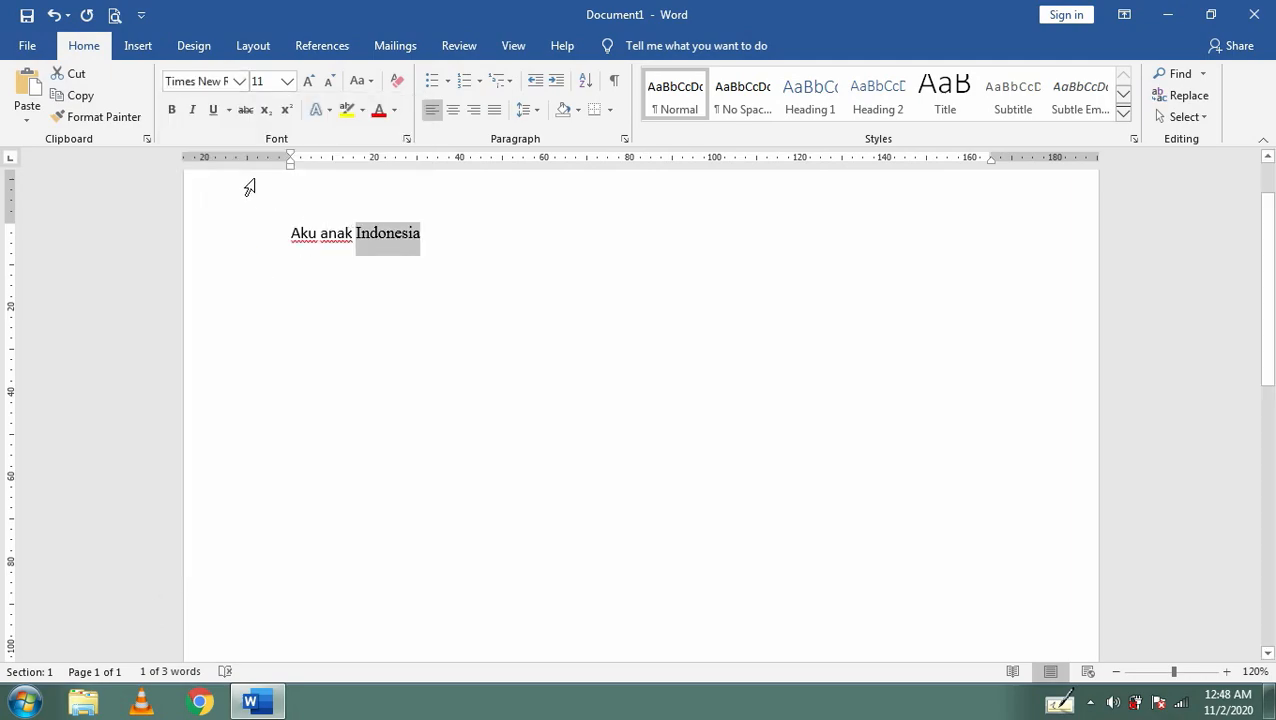
- Change the font of the selected word "Indonesia" to Blackadder ITC
click(240, 83)
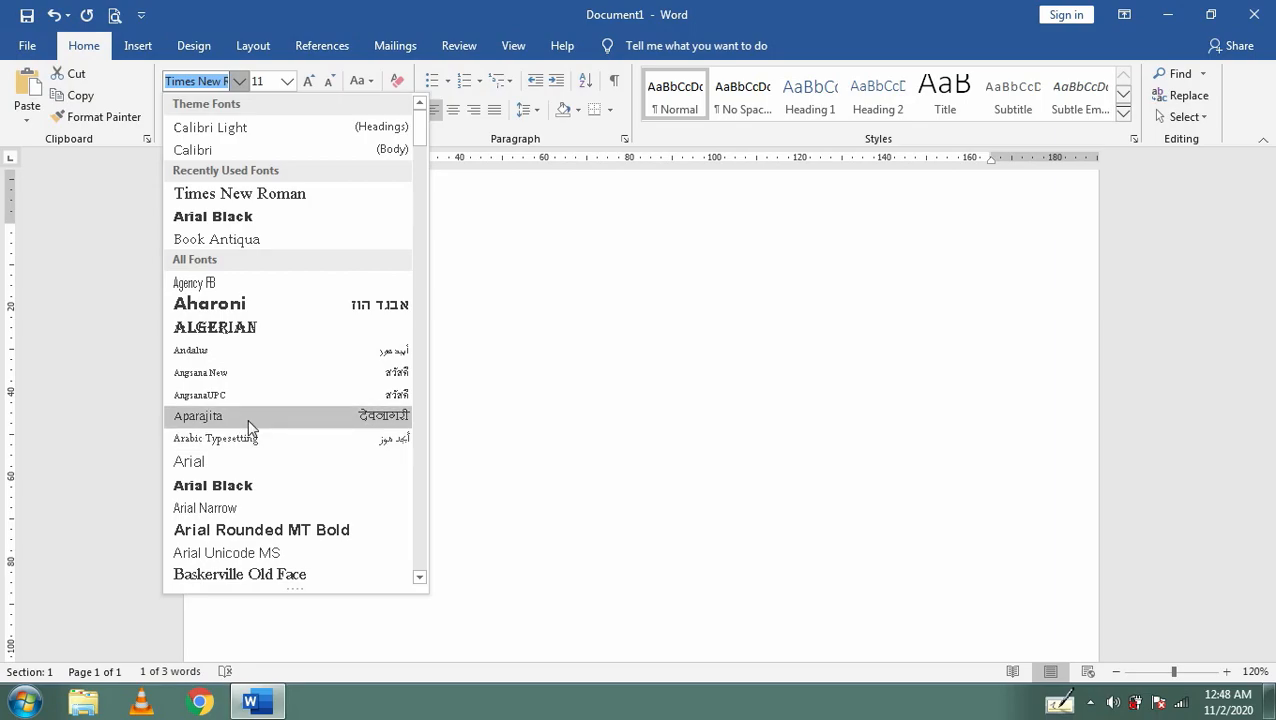
scroll(252, 424, down, 2)
scroll(255, 432, down, 2)
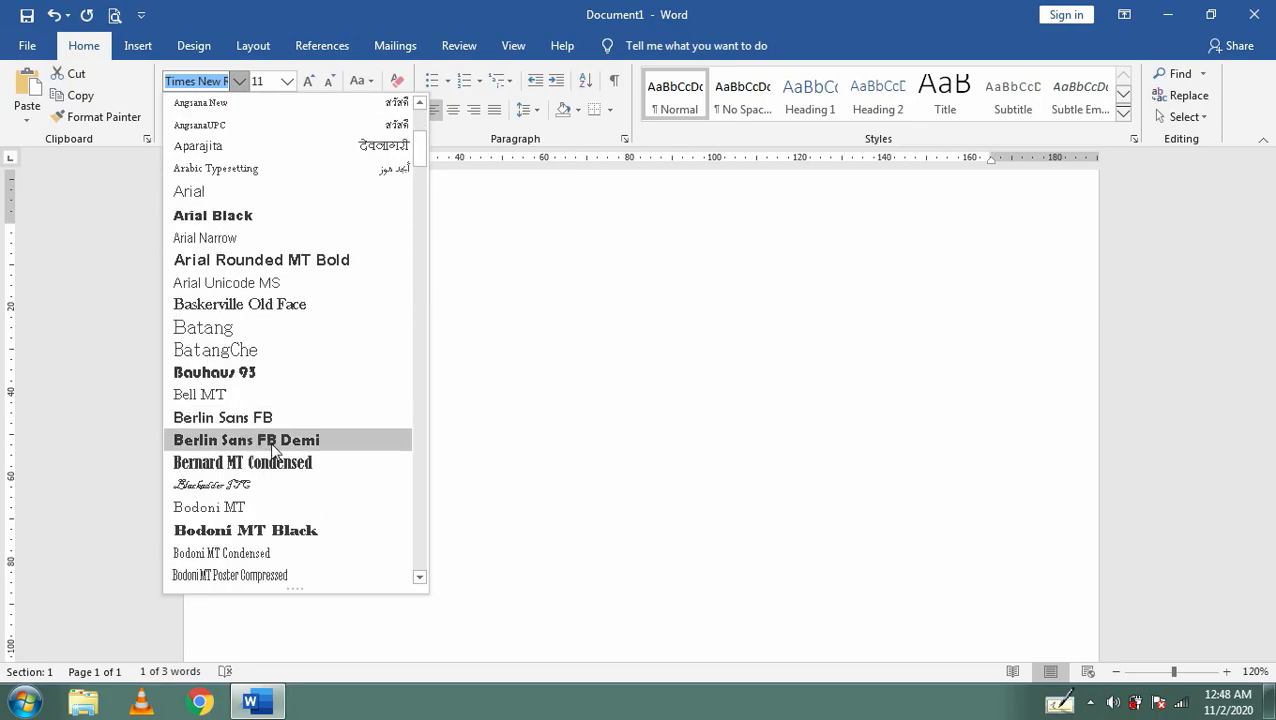
click(214, 485)
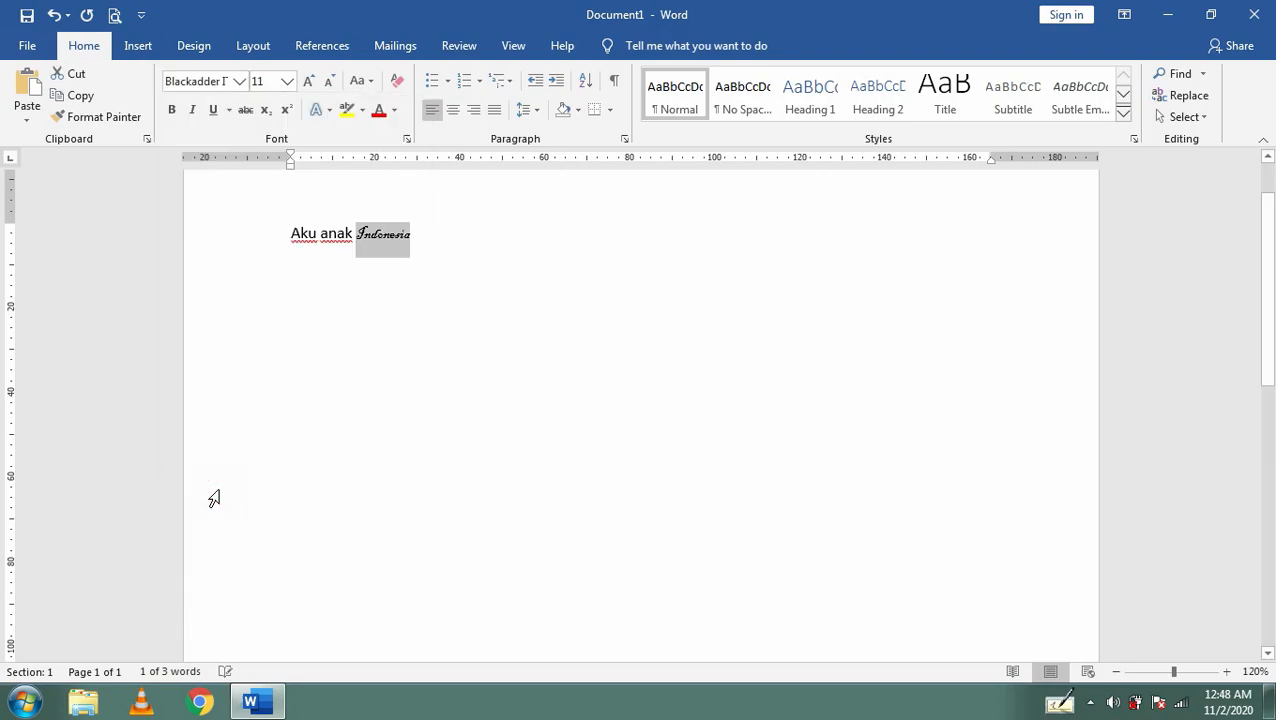
- Set the font of the whole sentence "Aku anak Indonesia" to Algerian and deselect the text
click(355, 234)
click(416, 233)
drag(416, 233, 291, 233)
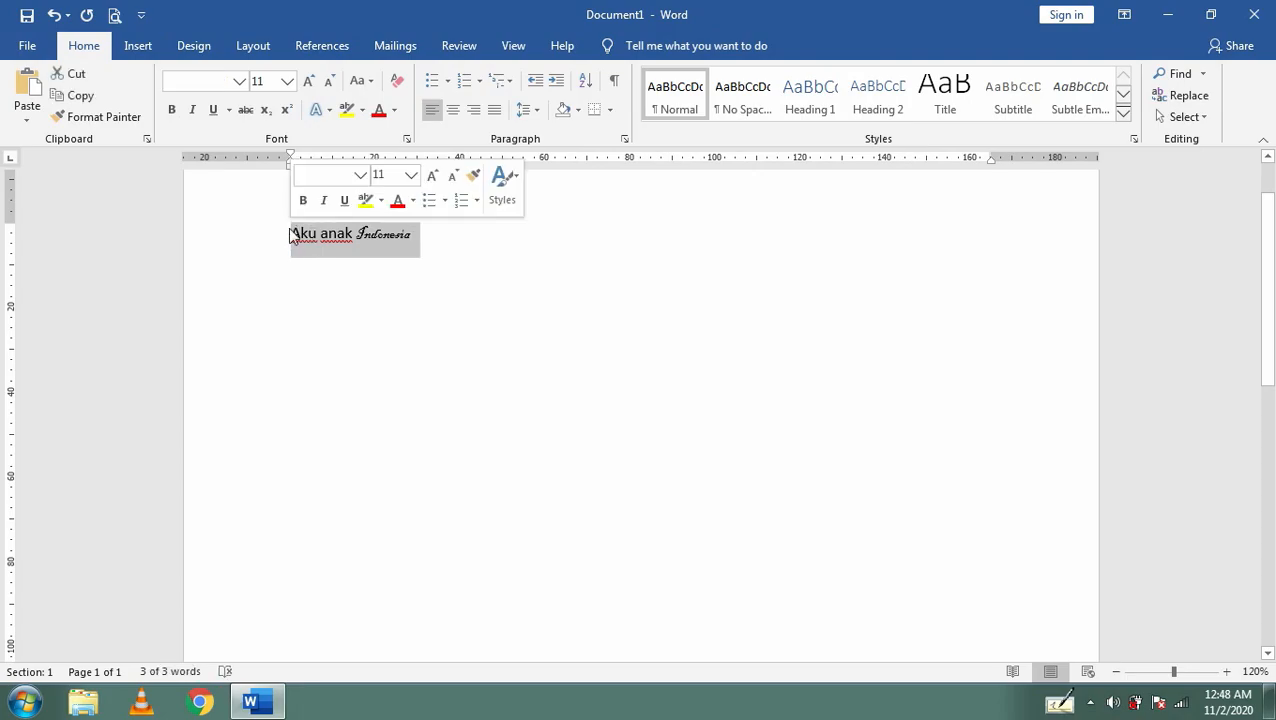
click(240, 81)
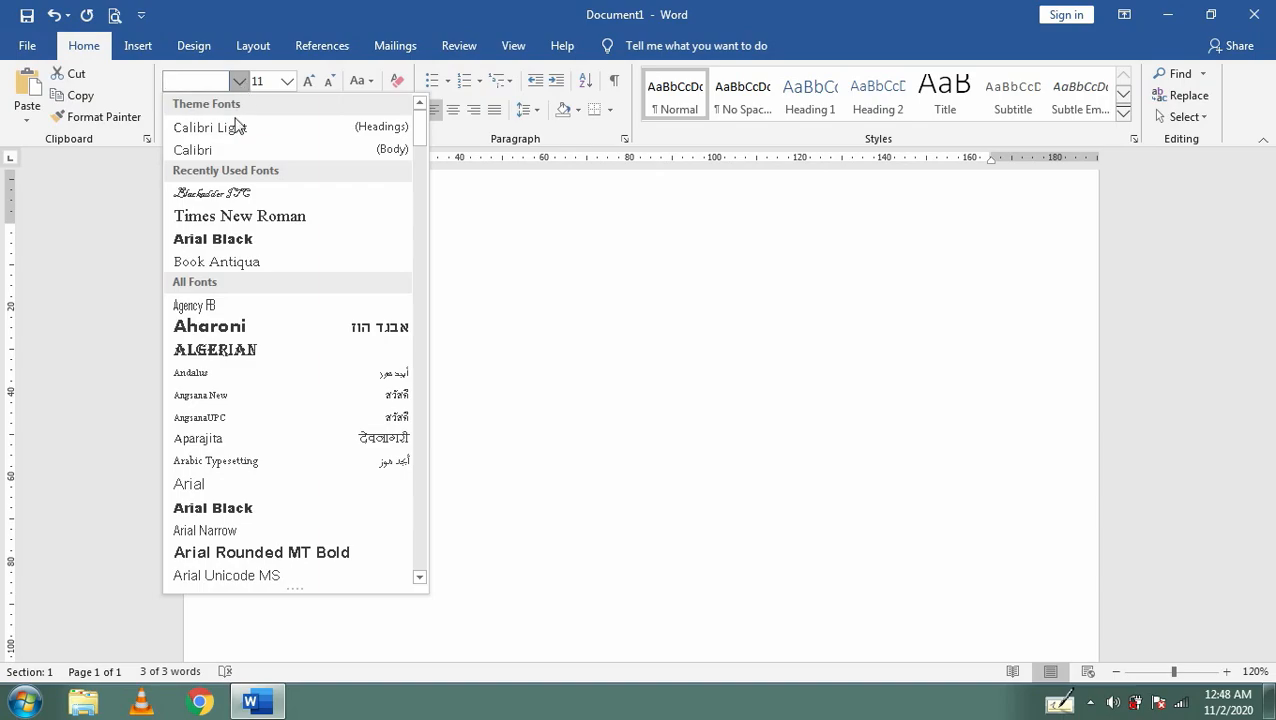
click(222, 358)
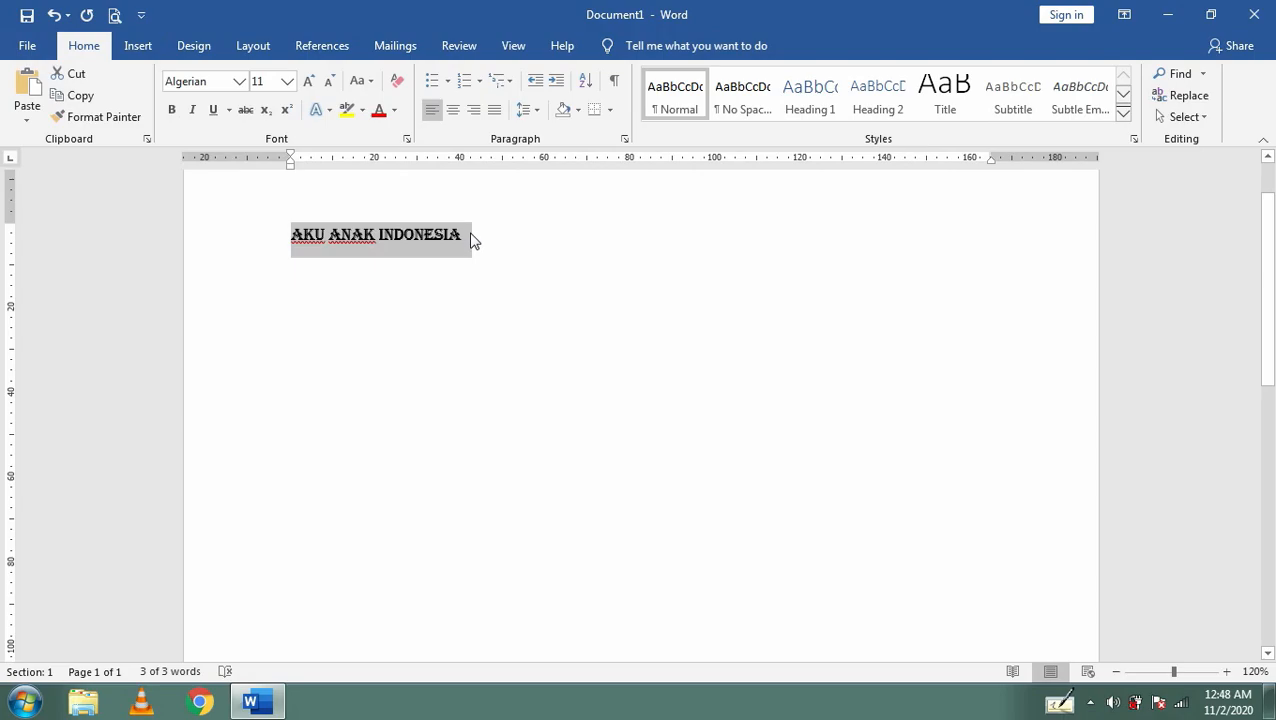
click(607, 240)
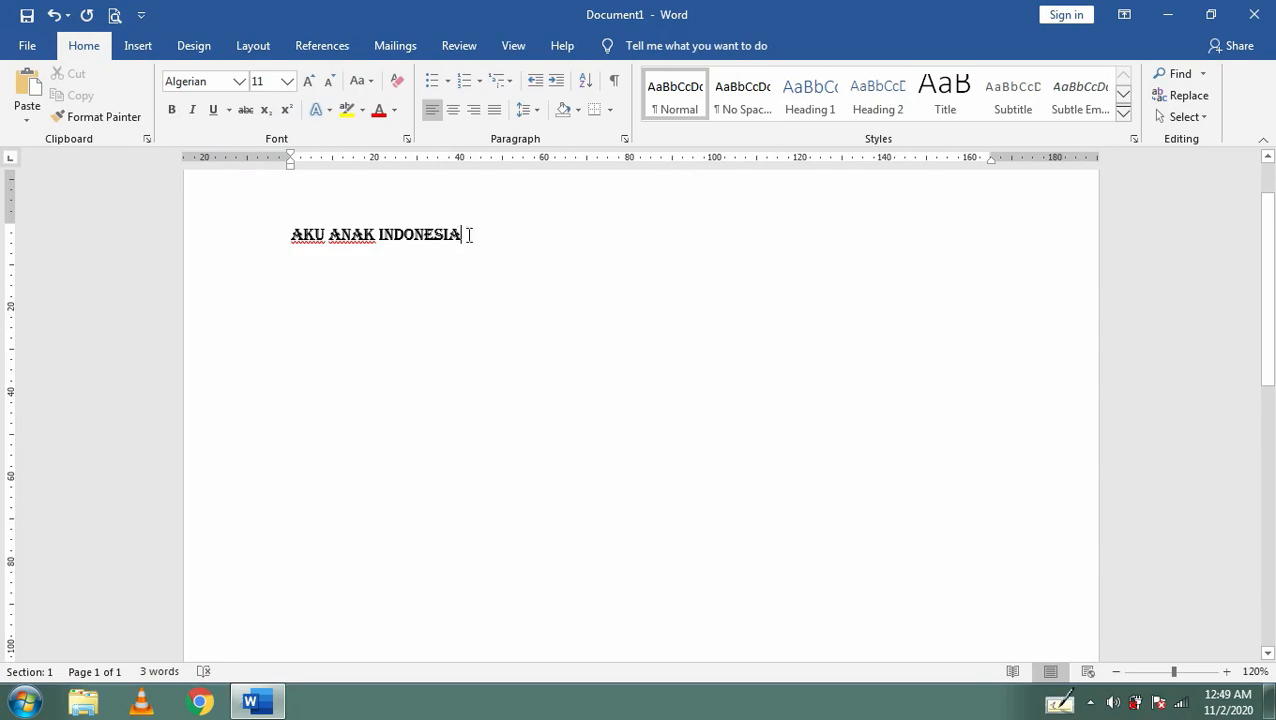
- Choose Blackadder ITC with nothing selected, and set the font of the whole sentence "Aku anak Indonesia" to Arial Black
click(240, 81)
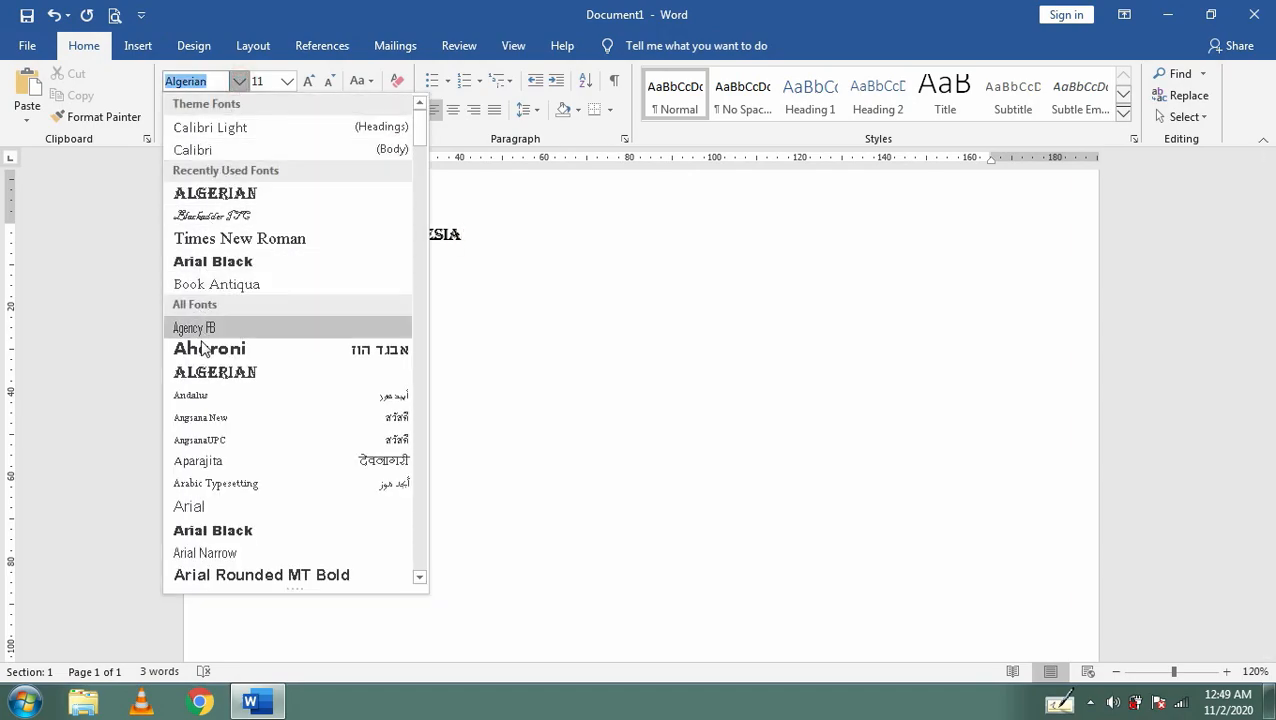
click(212, 216)
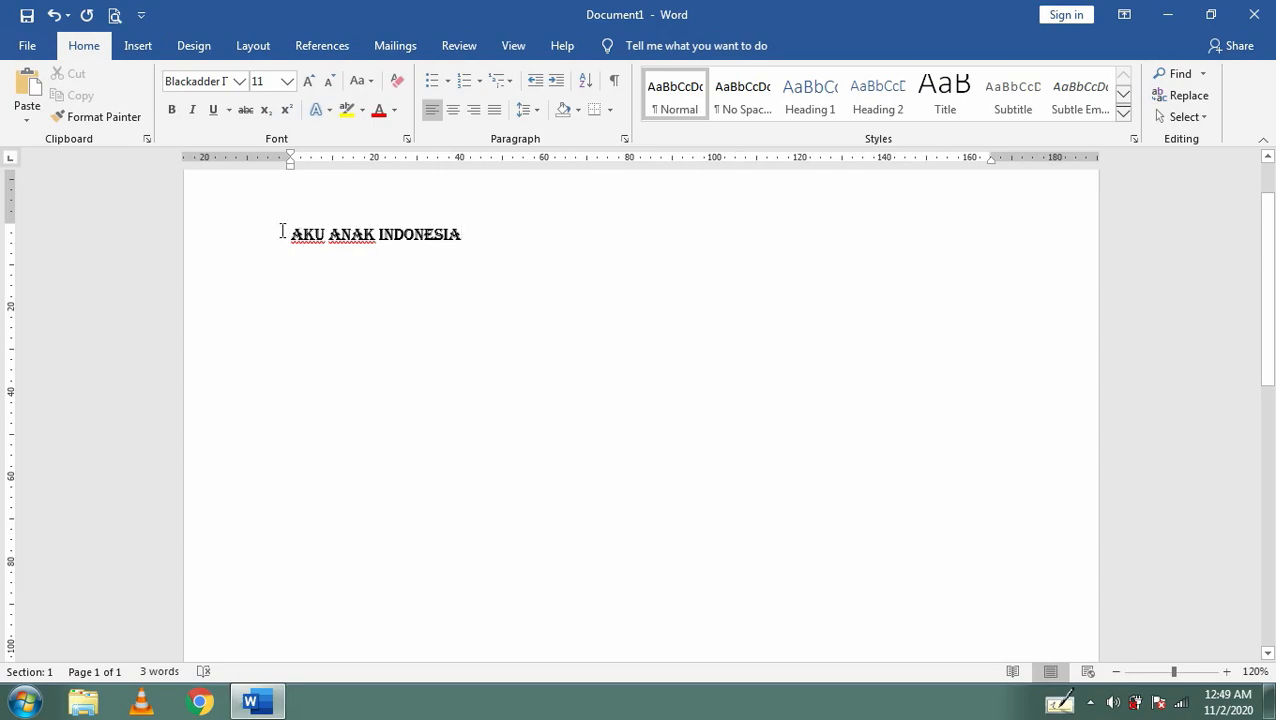
drag(472, 235, 291, 234)
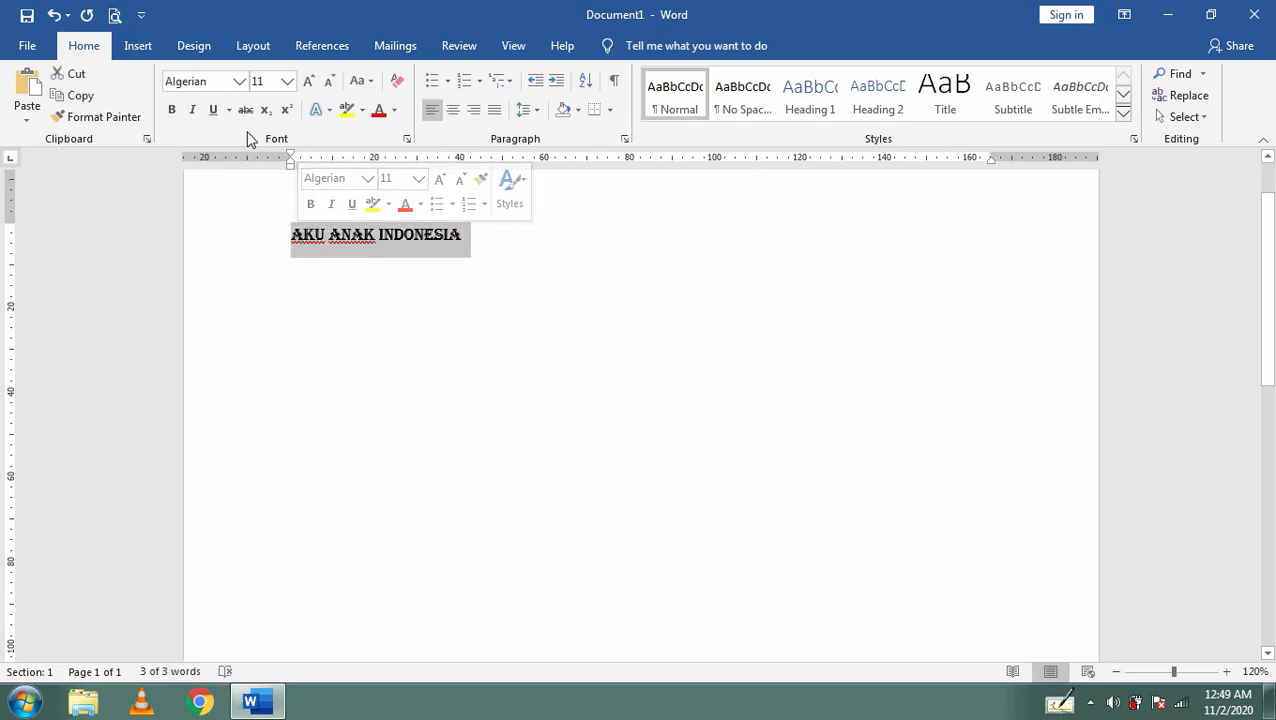
click(240, 81)
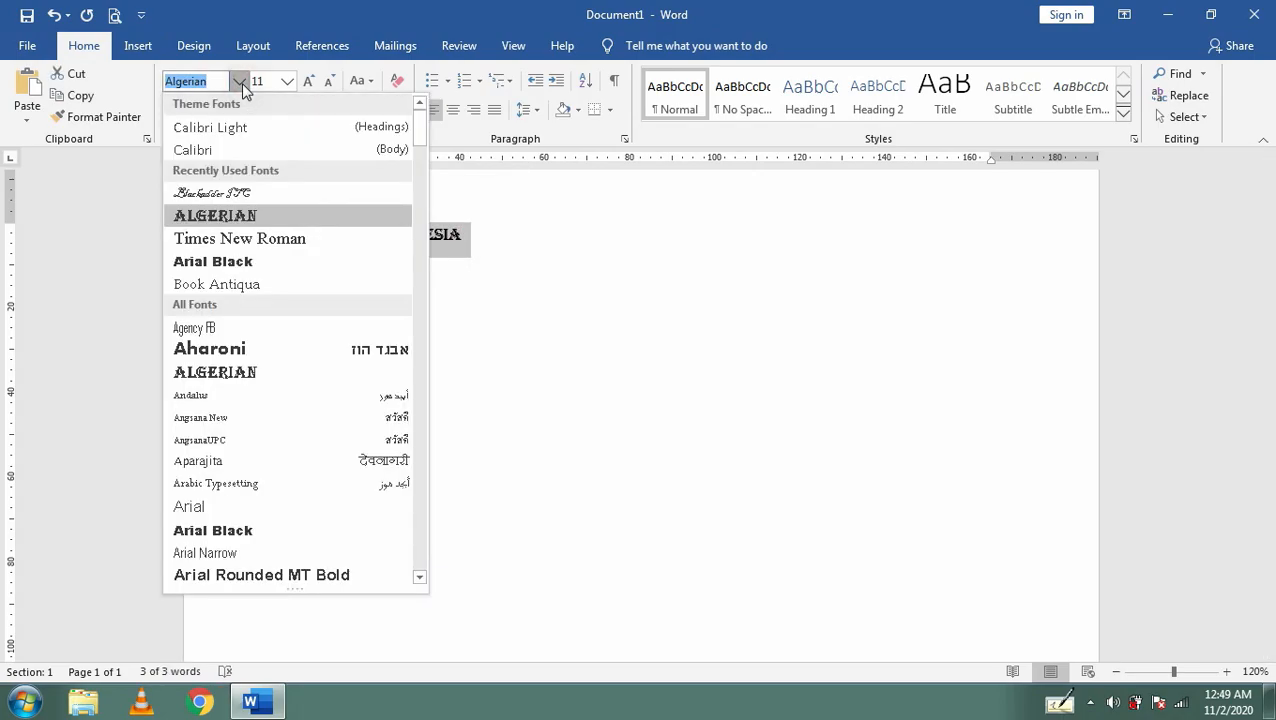
click(217, 265)
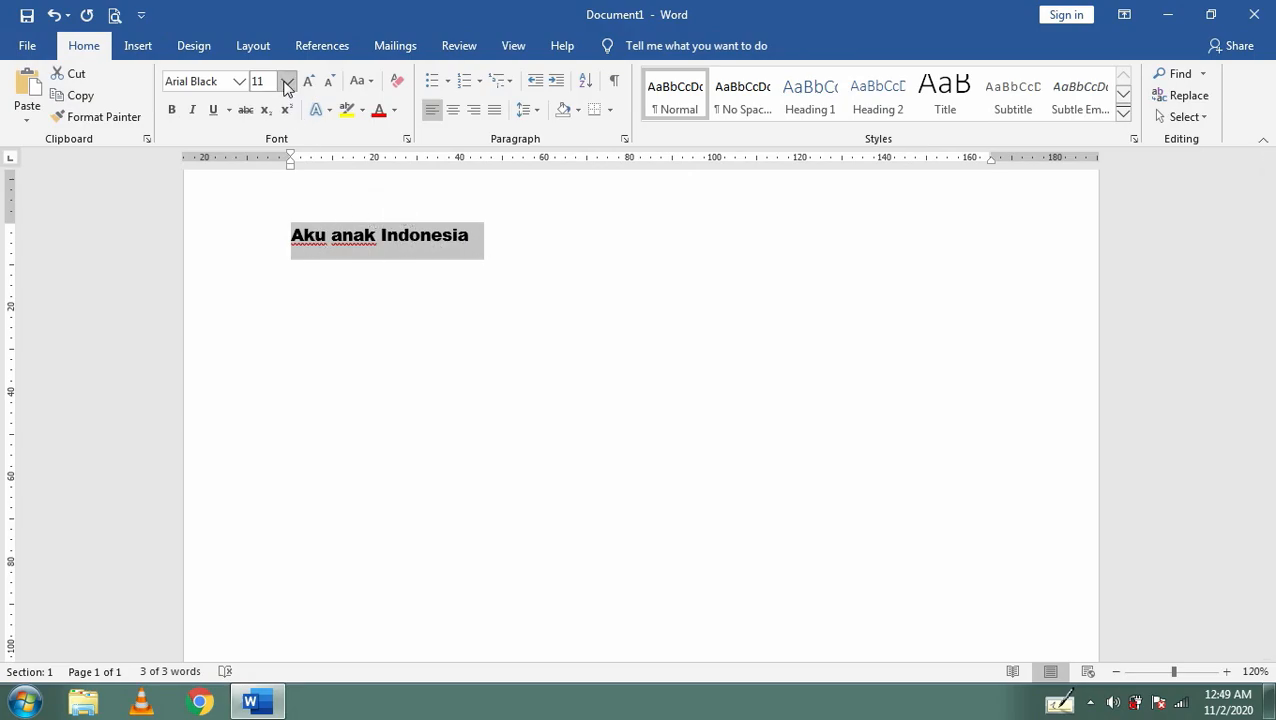
click(477, 242)
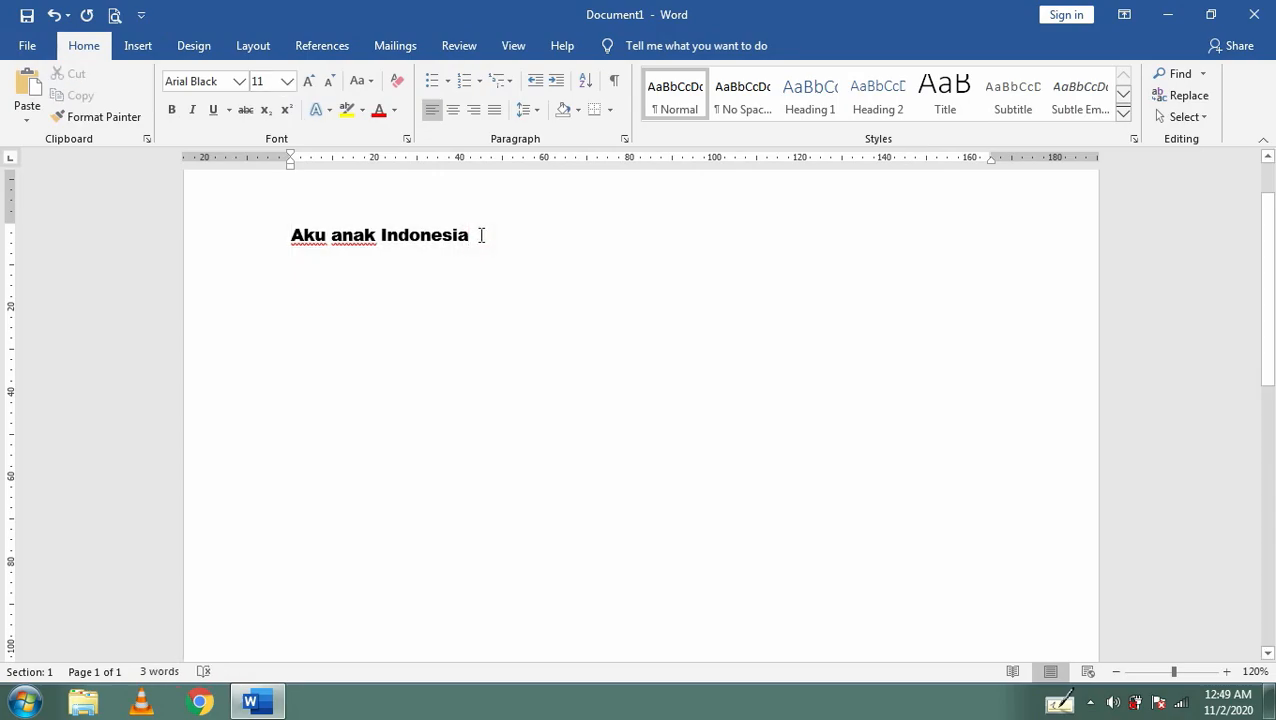
- Choose font size 48 with nothing selected, and apply size 48 to the selected word "Indonesia"
click(287, 81)
click(263, 352)
drag(480, 233, 380, 235)
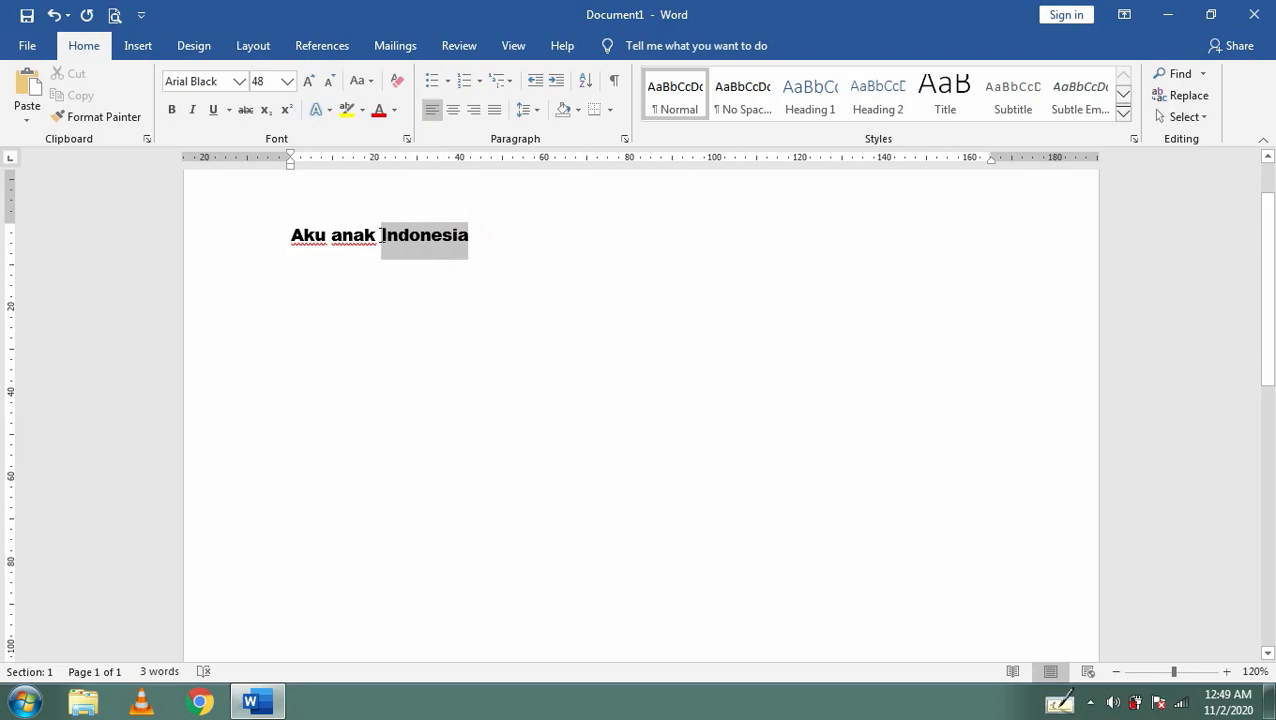
click(286, 82)
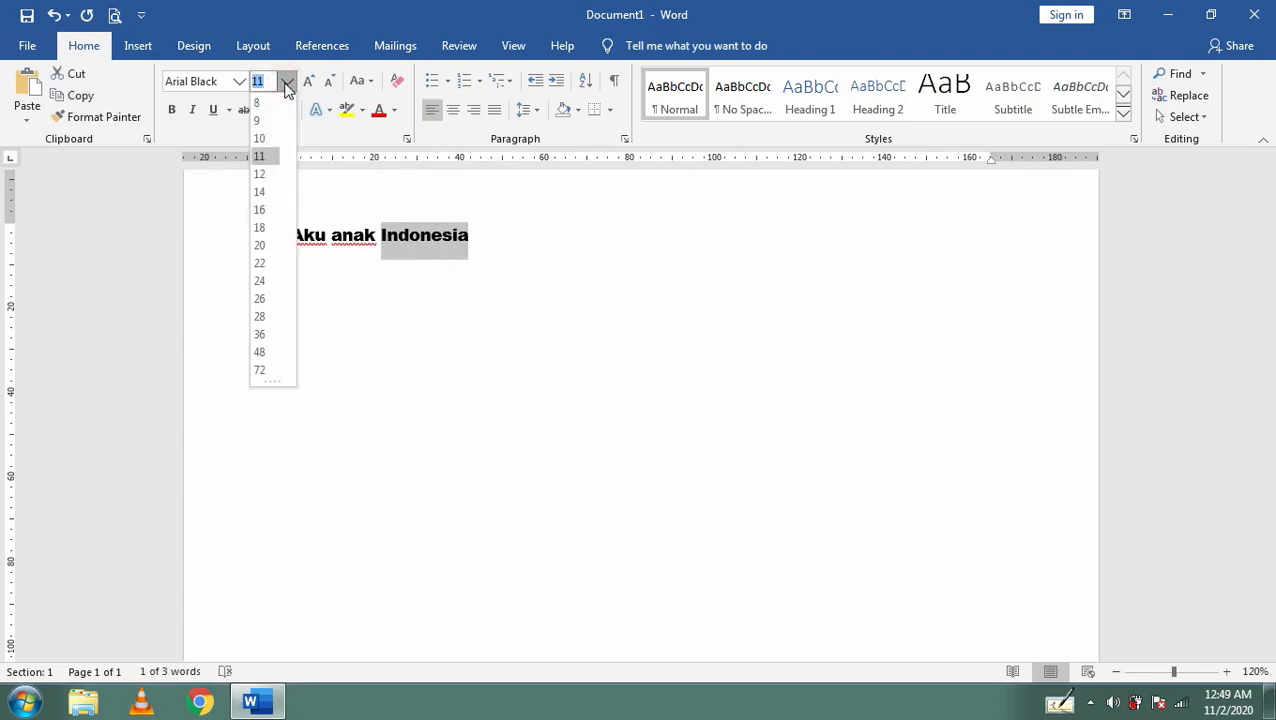
click(259, 352)
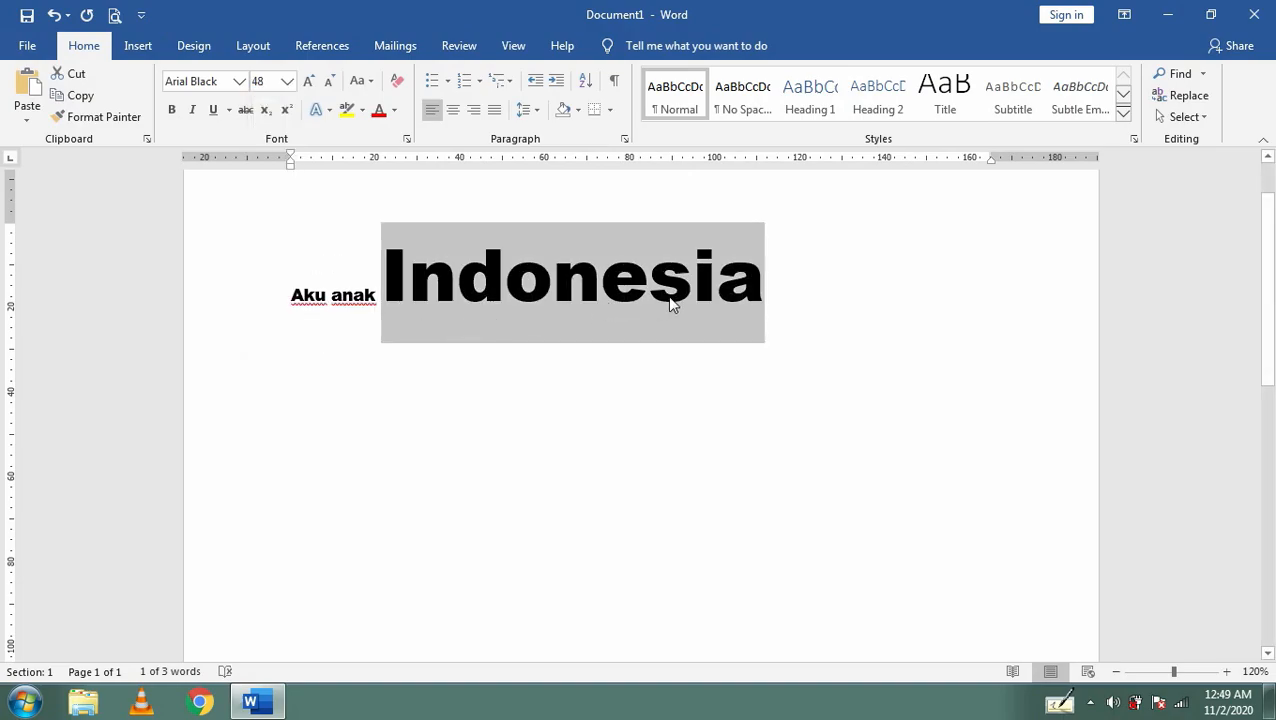
- Set the font size of the word "Indonesia" first to 100 and finally to 20, and deselect it
click(268, 82)
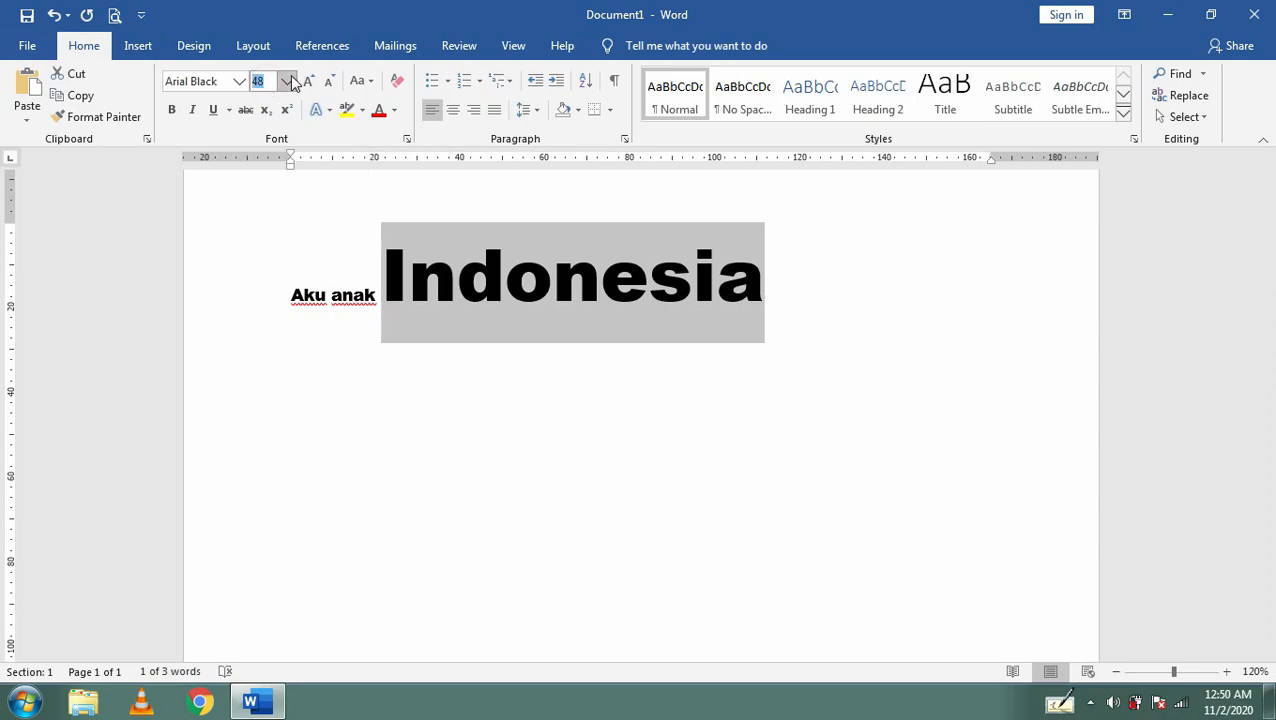
key(Return)
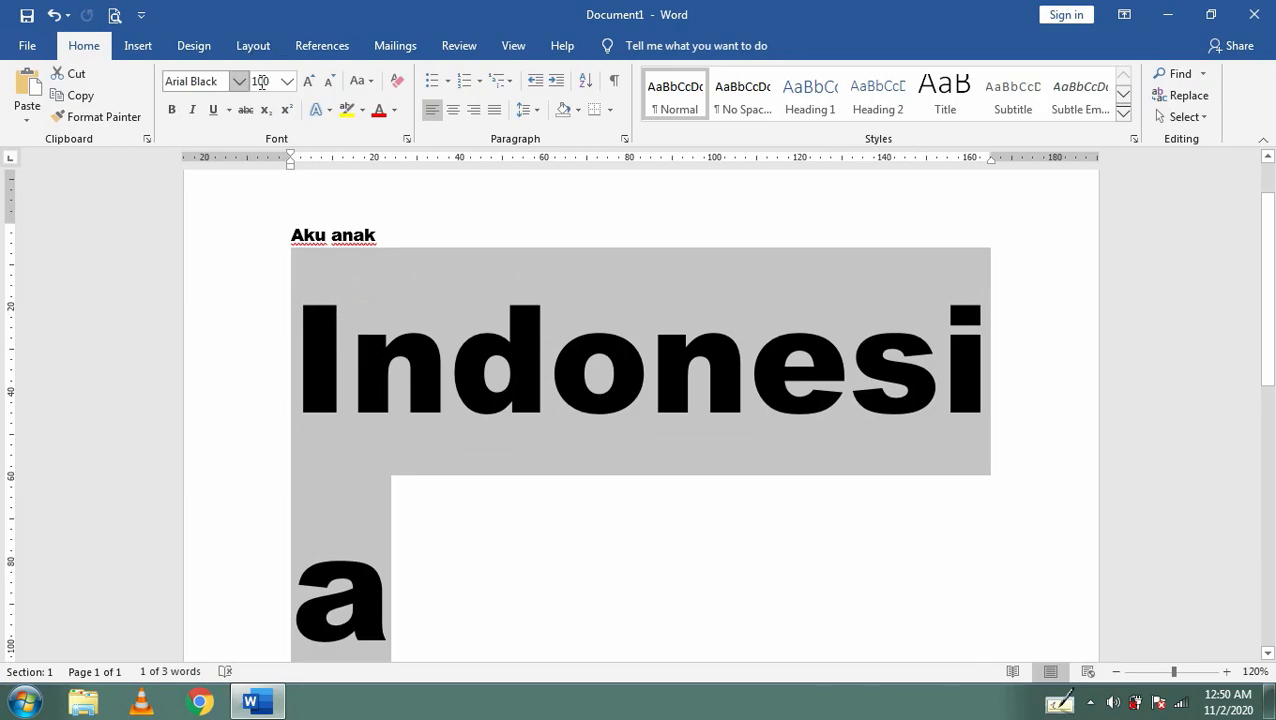
click(274, 83)
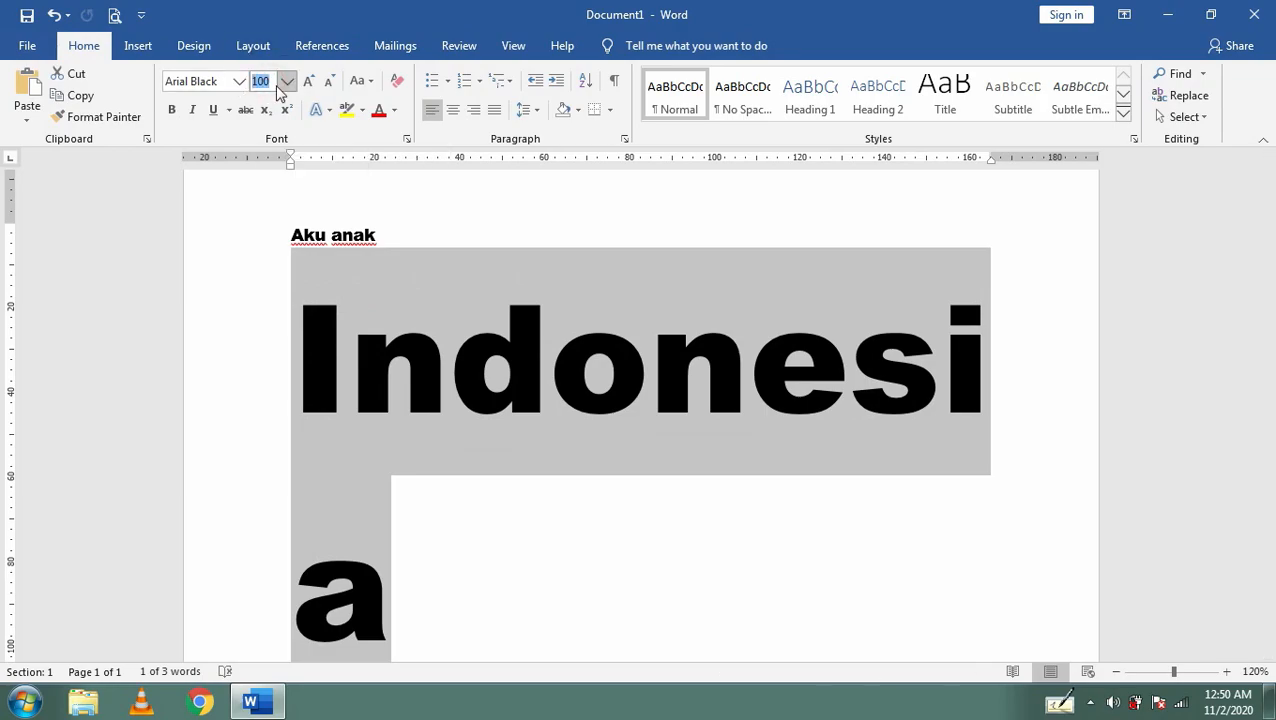
text(20)
key(Return)
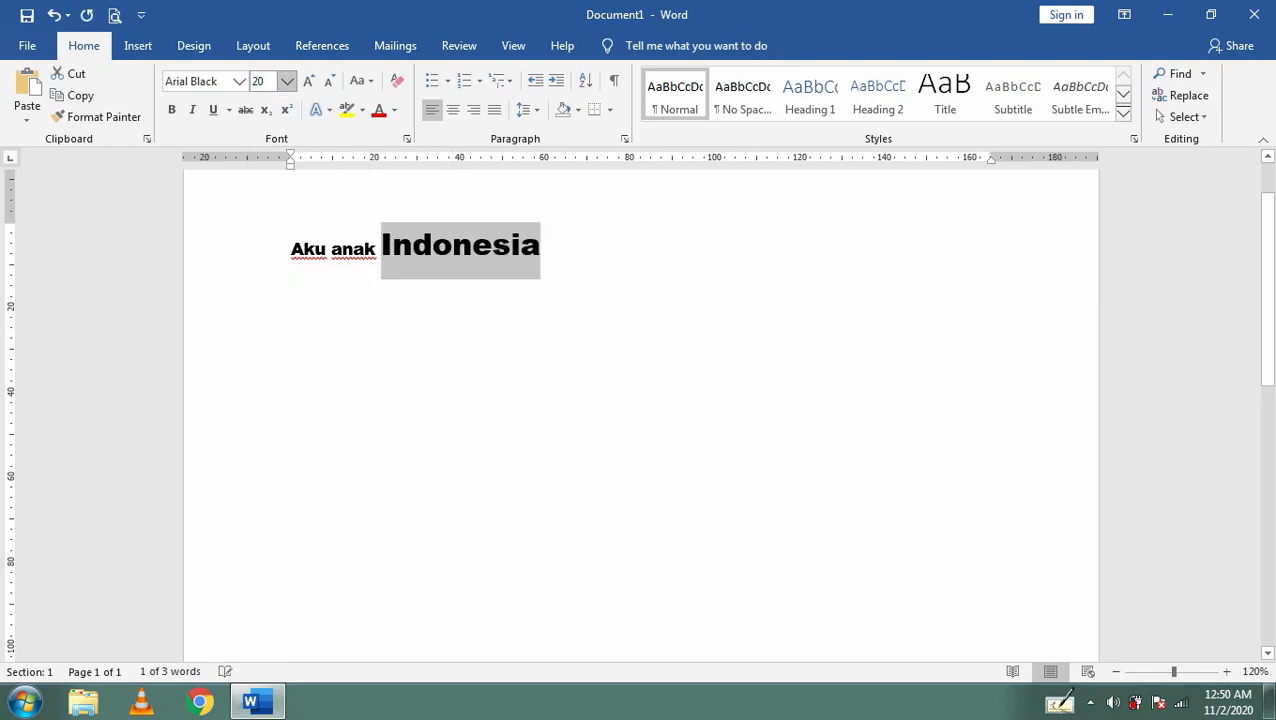
click(548, 246)
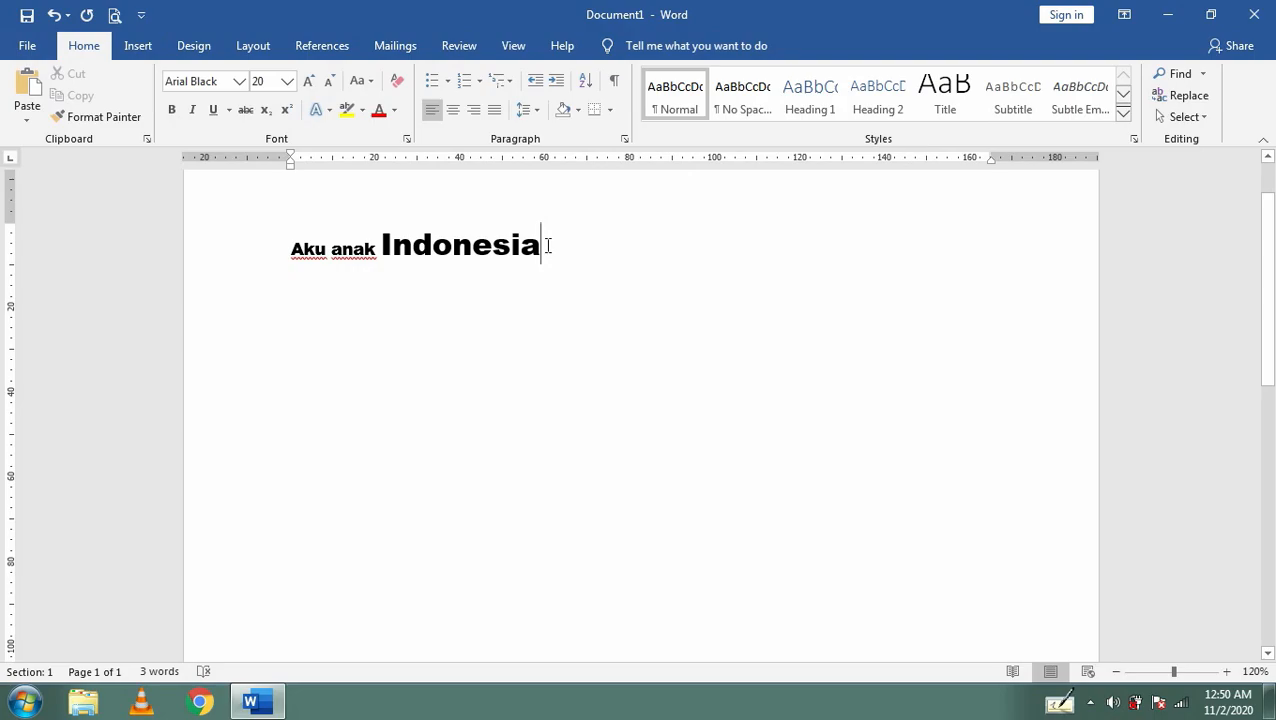
- Set the font size of the whole sentence "Aku anak Indonesia" to 22 and deselect the text
drag(548, 246, 385, 246)
click(561, 248)
drag(553, 242, 294, 237)
click(286, 81)
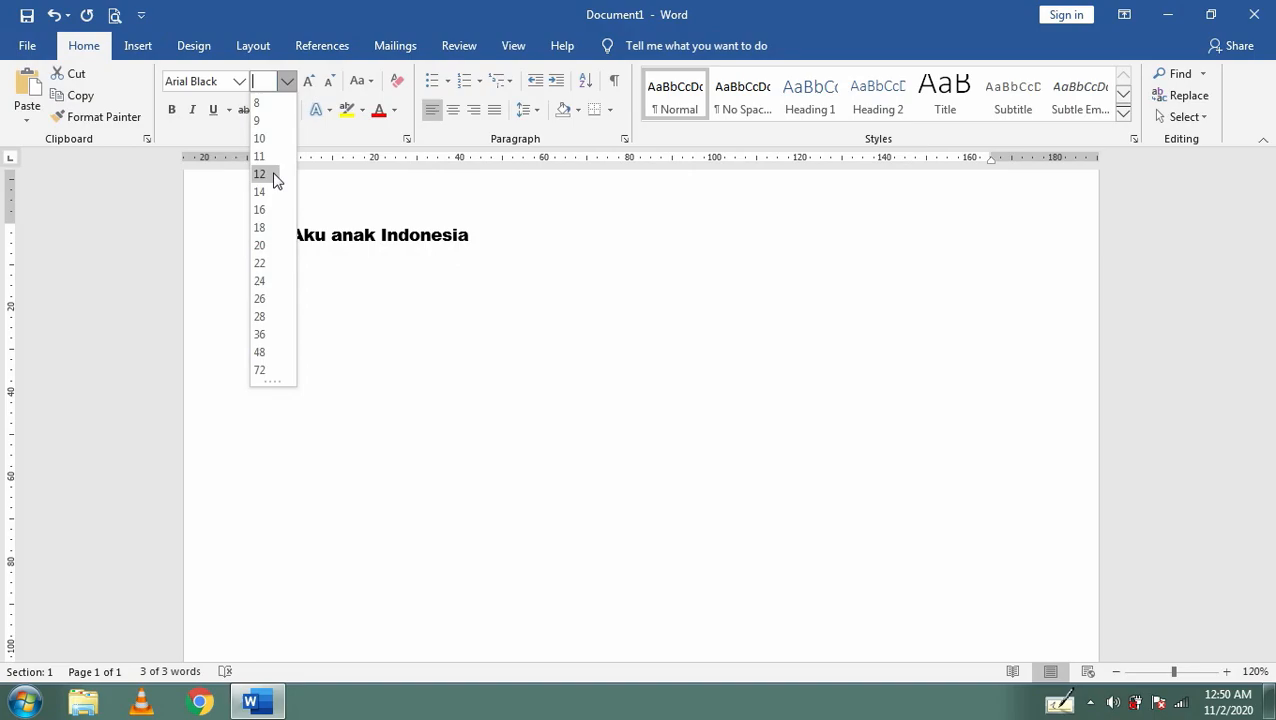
click(262, 263)
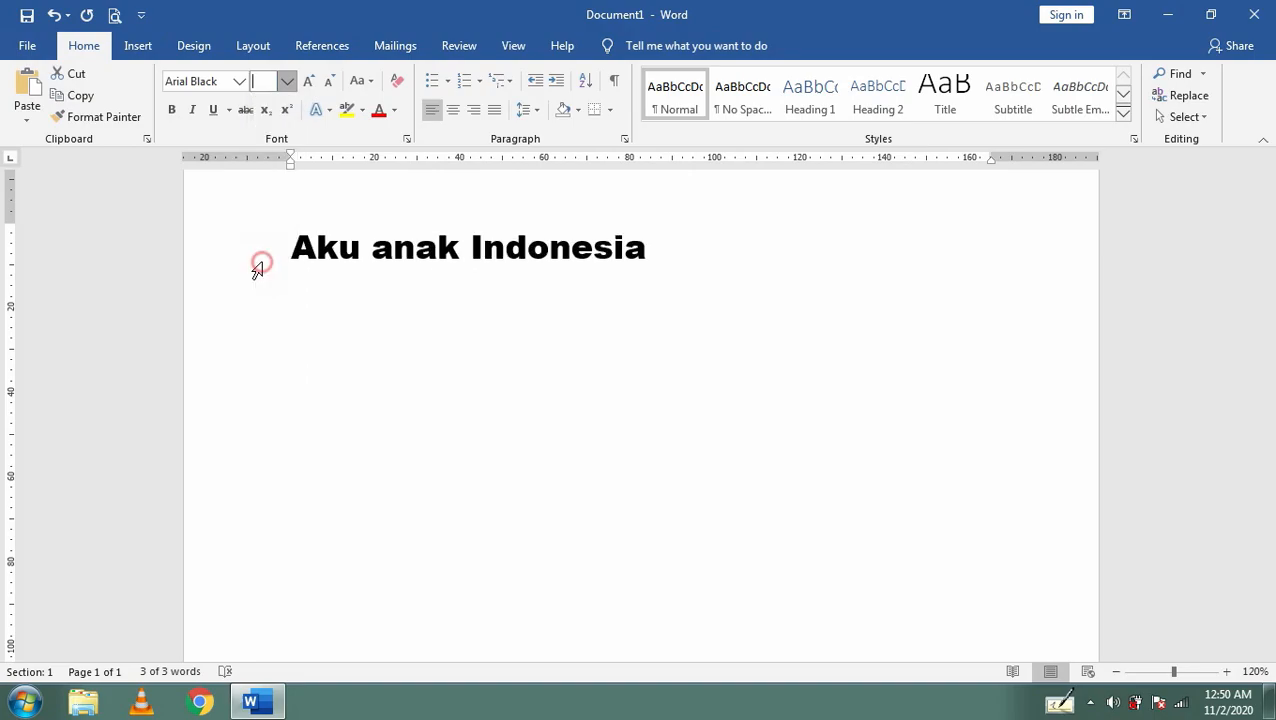
click(705, 261)
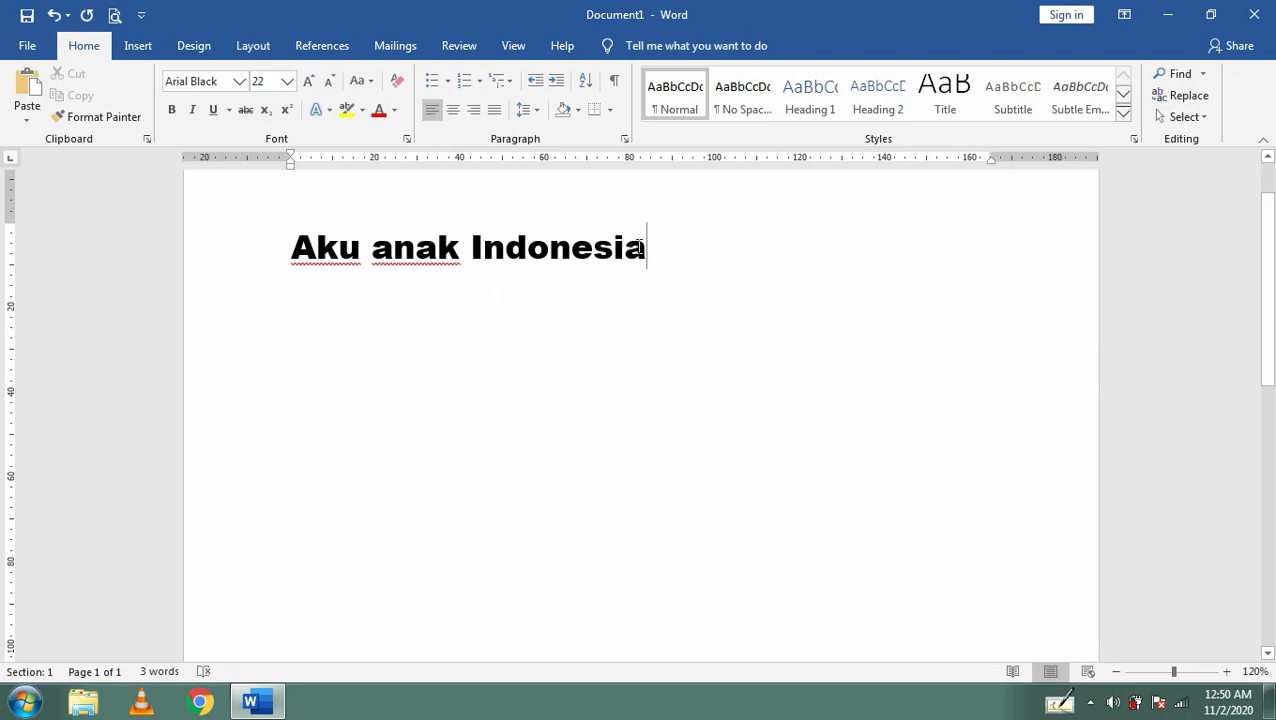
- Enlarge only the letter "I" of "Indonesia" to size 48, undo the change and deselect the letter
click(477, 246)
double_click(478, 246)
click(479, 247)
drag(472, 247, 485, 247)
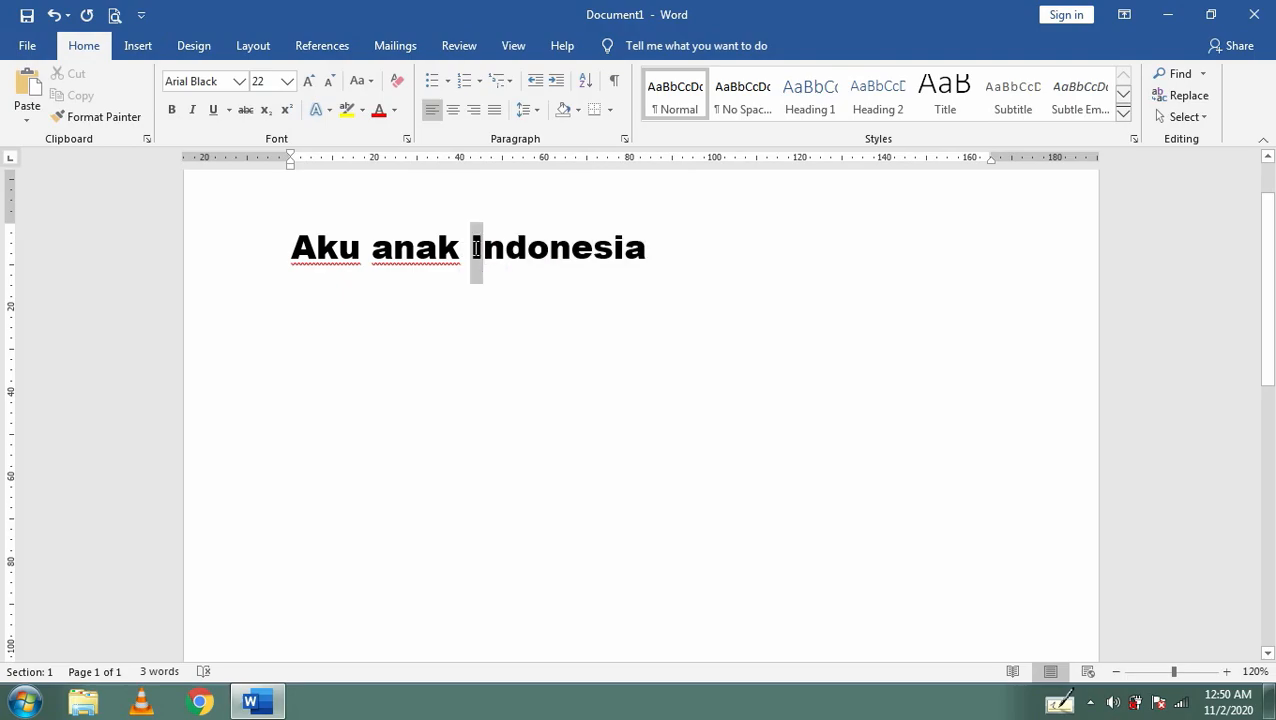
click(290, 86)
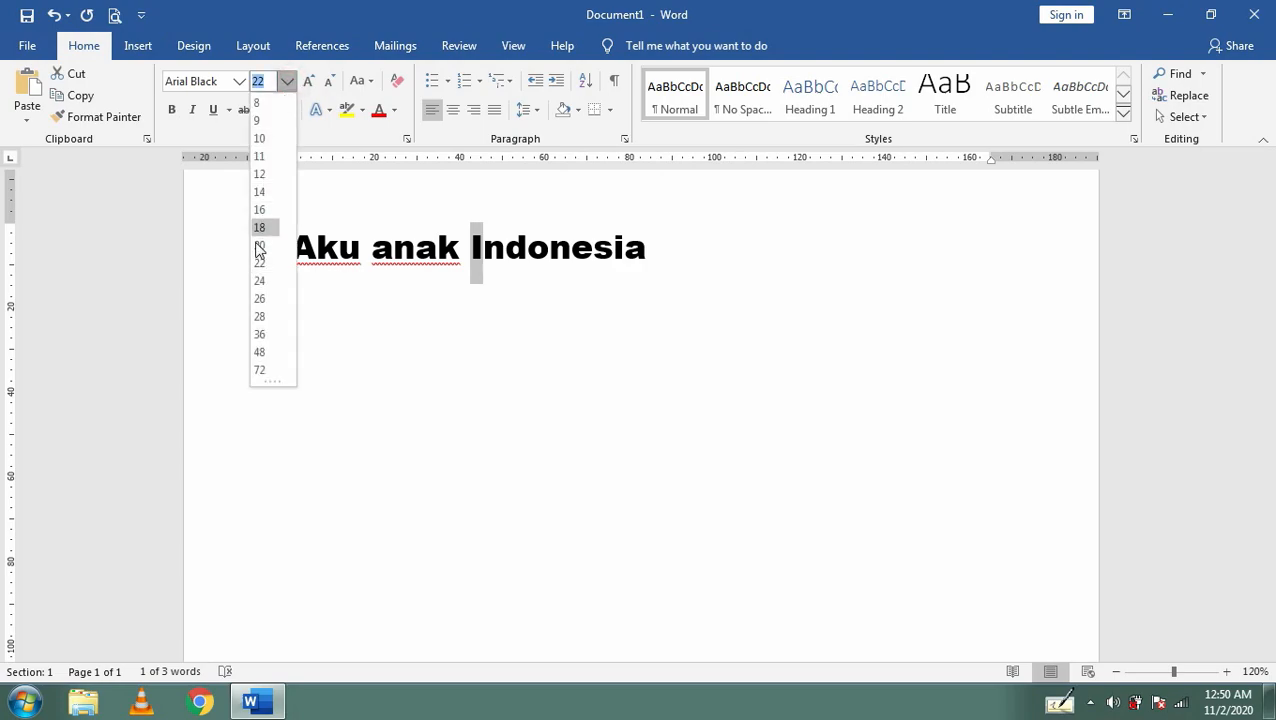
click(256, 351)
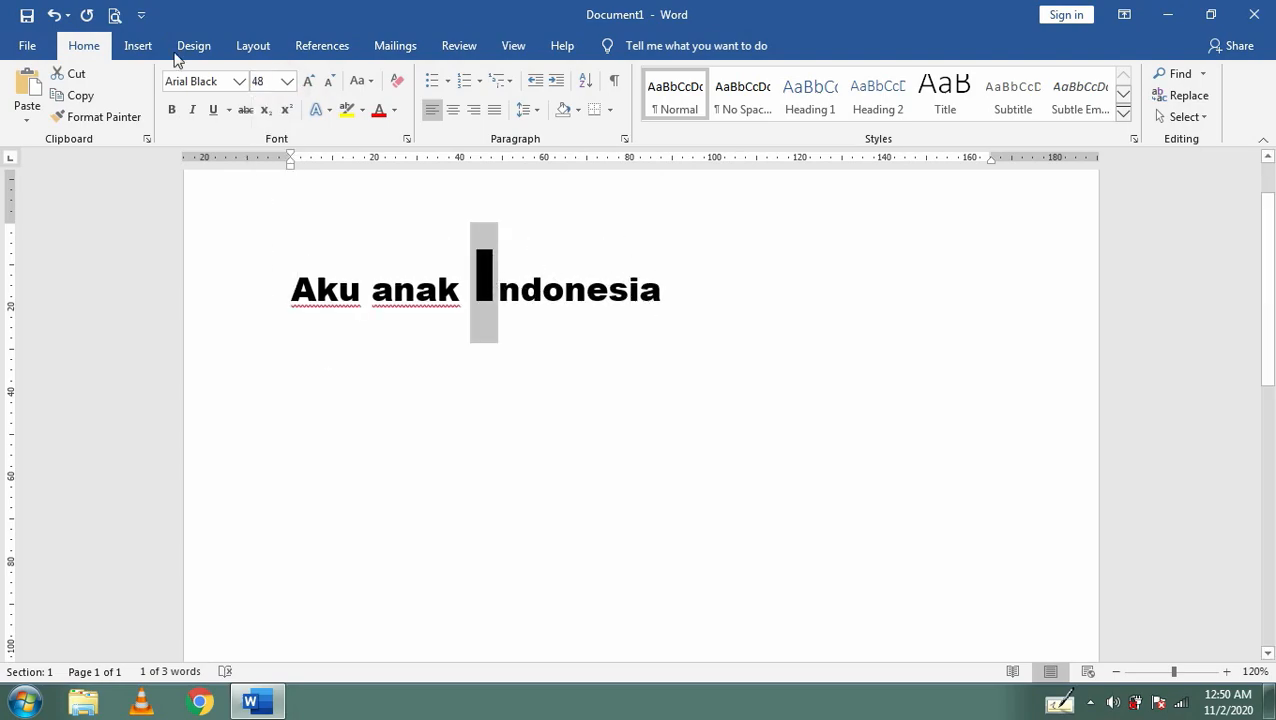
click(55, 17)
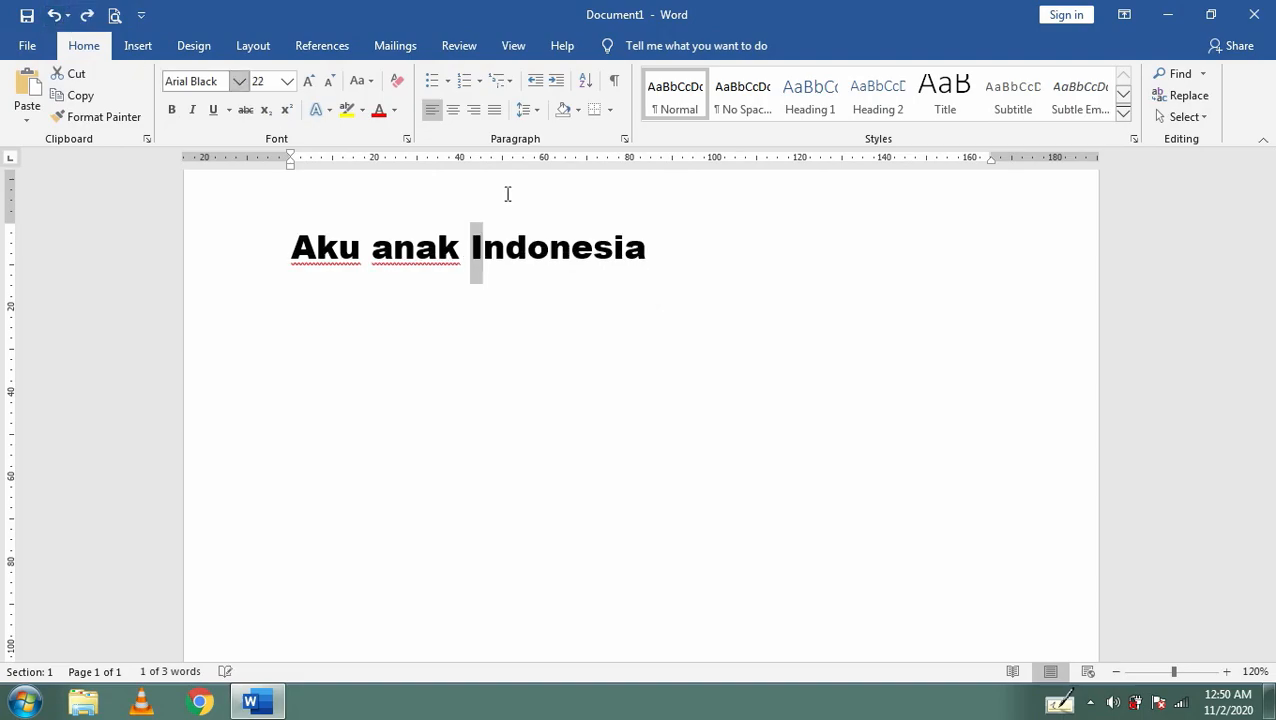
click(568, 244)
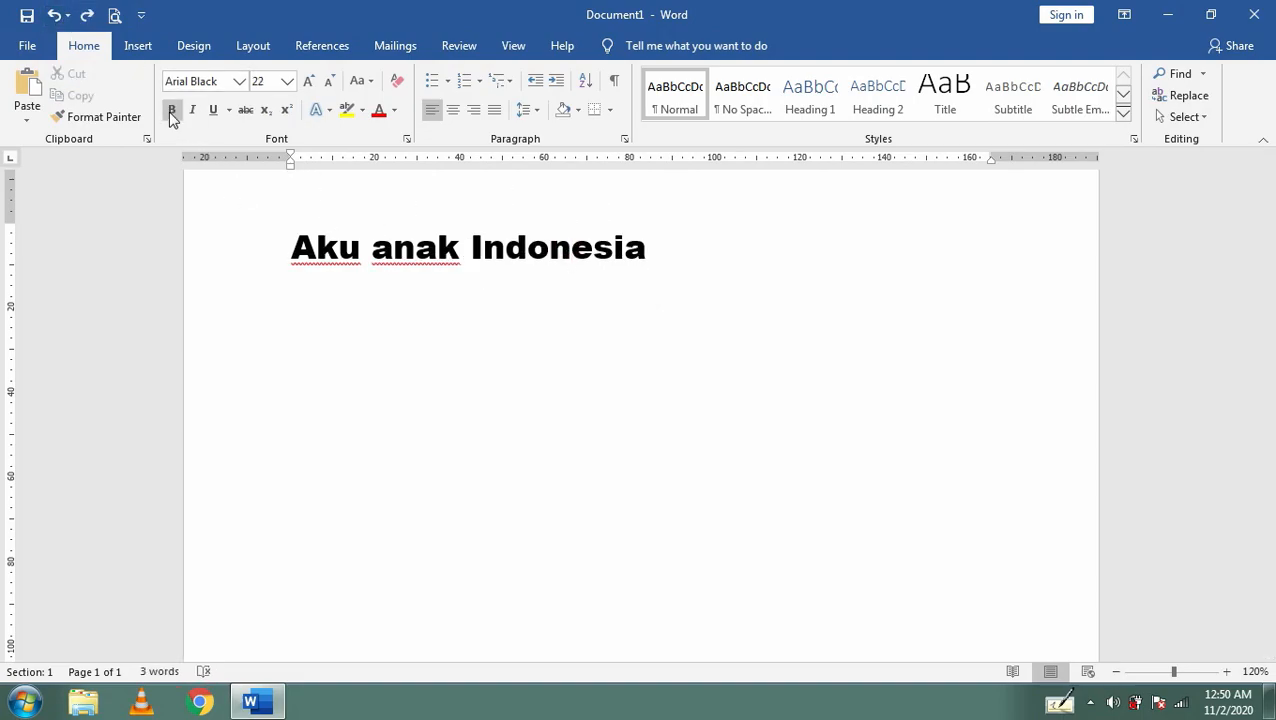
- Set the font of the whole sentence "Aku anak Indonesia" to Calibri Light and deselect the text
drag(668, 250, 305, 247)
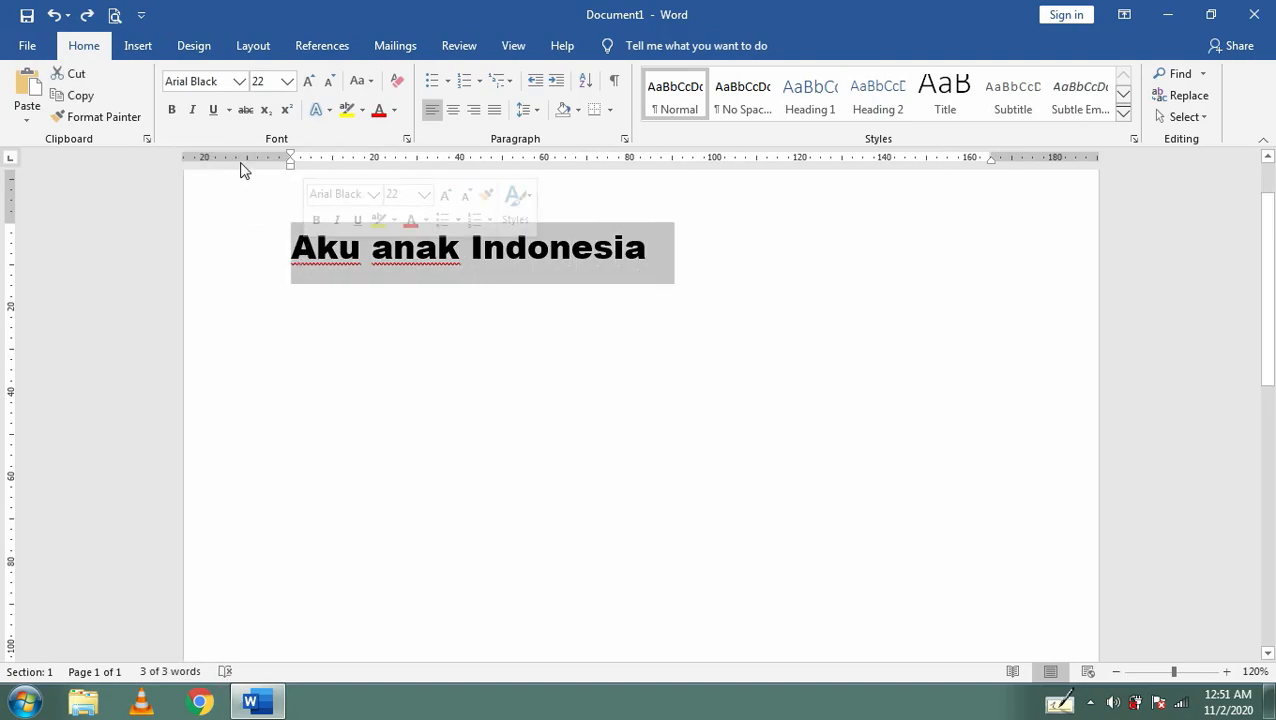
click(239, 83)
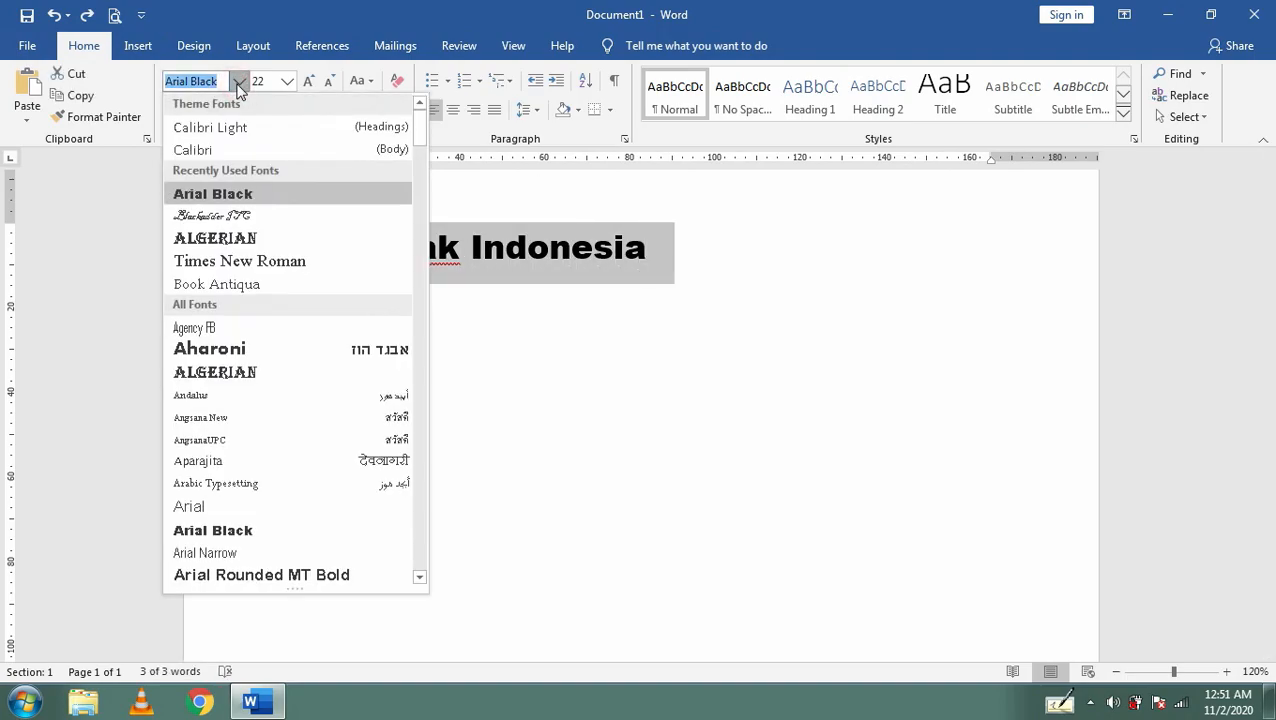
click(210, 130)
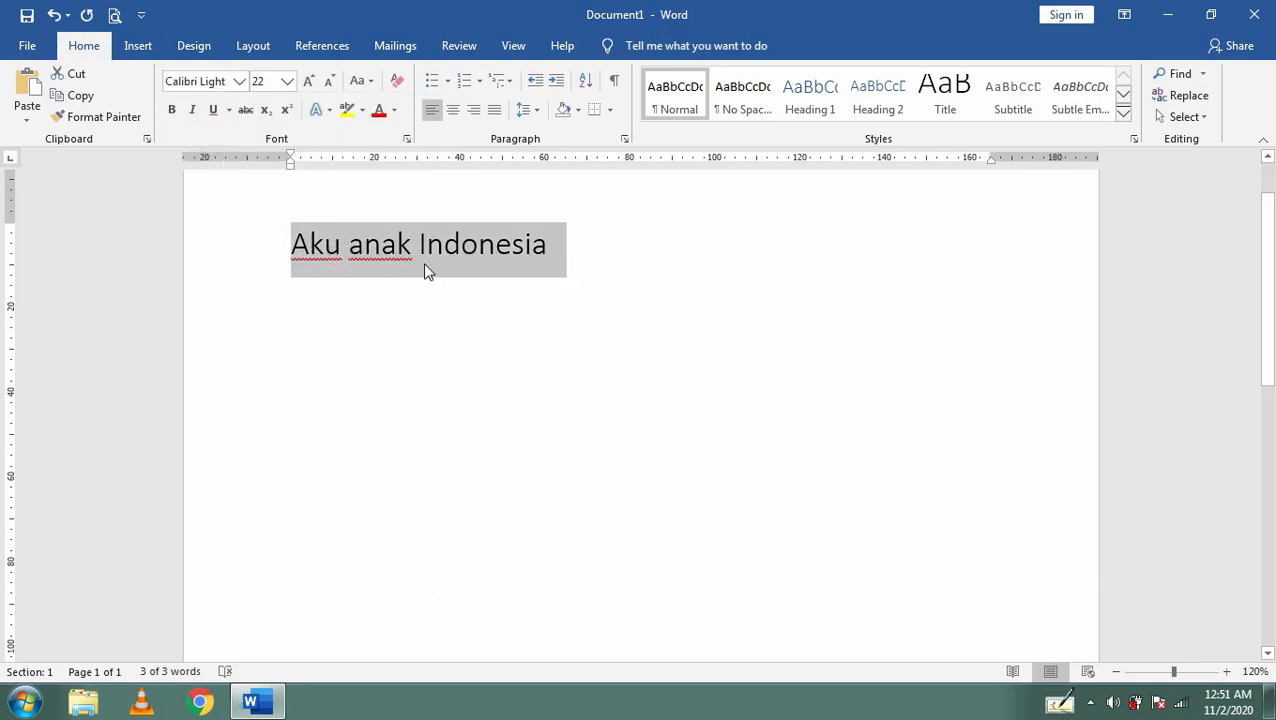
click(530, 249)
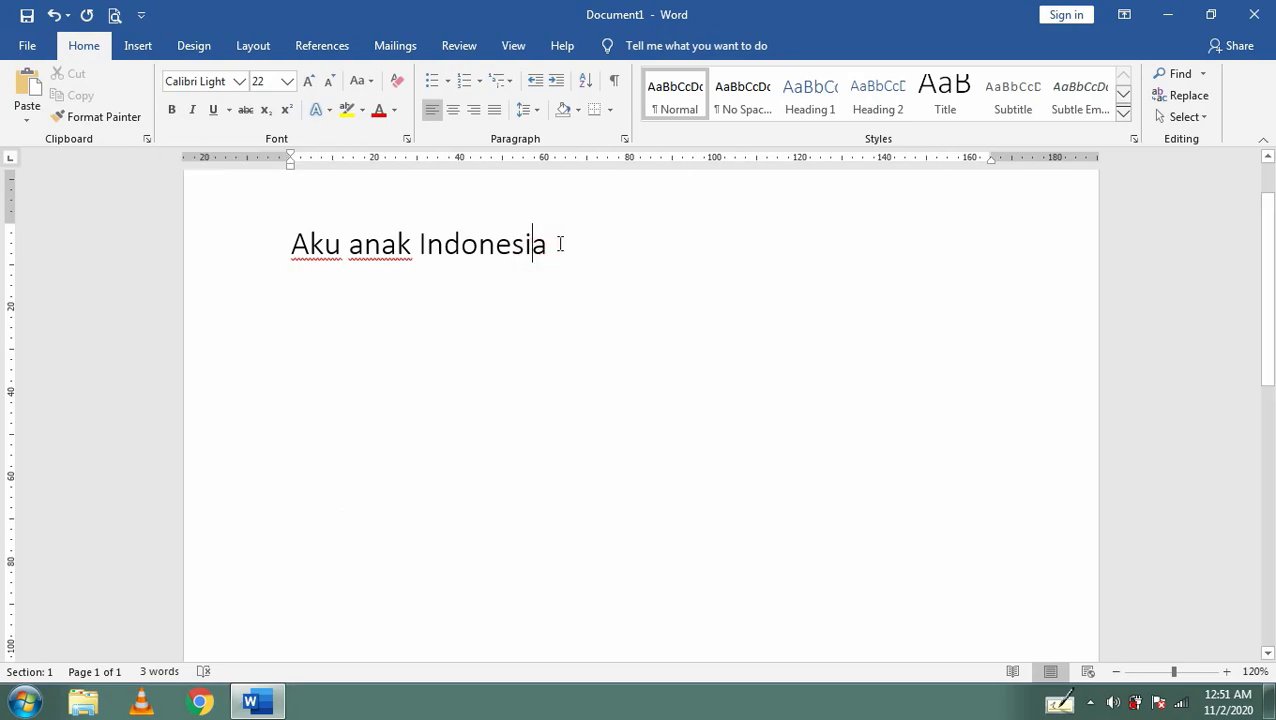
- Make the whole sentence "Aku anak Indonesia" bold, italic and underlined, and deselect it
drag(558, 244, 293, 244)
click(172, 112)
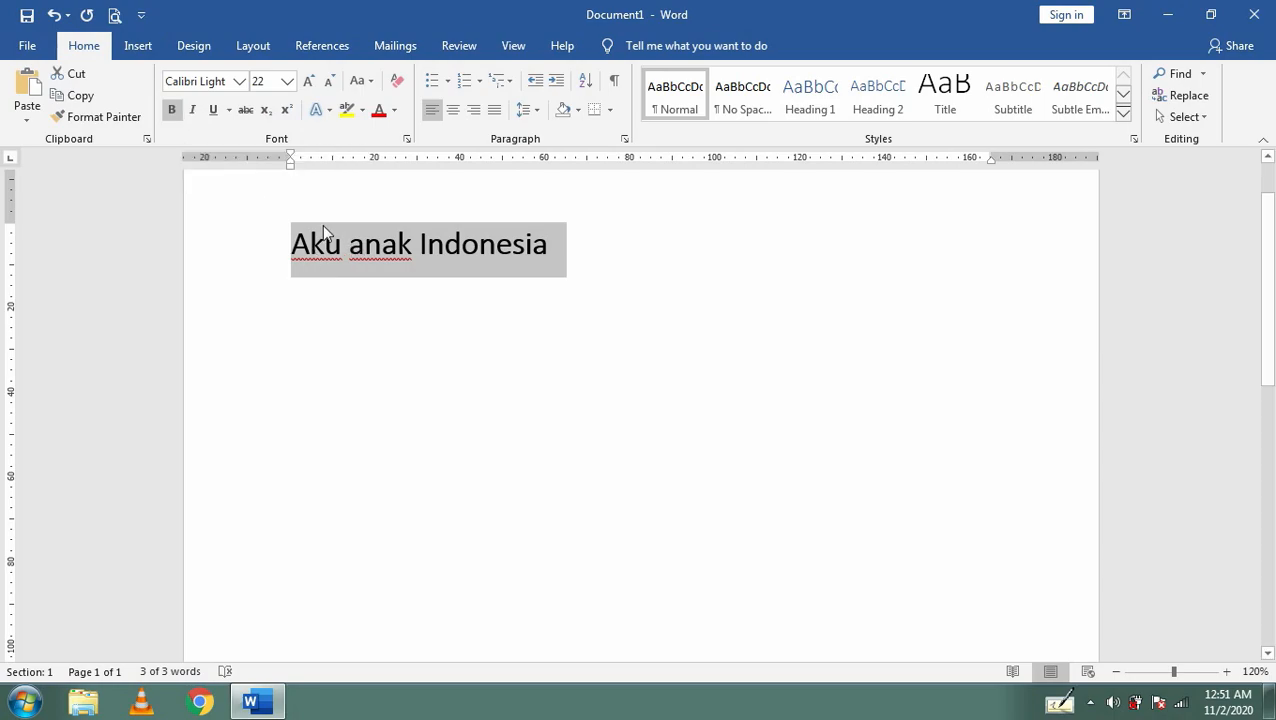
click(194, 110)
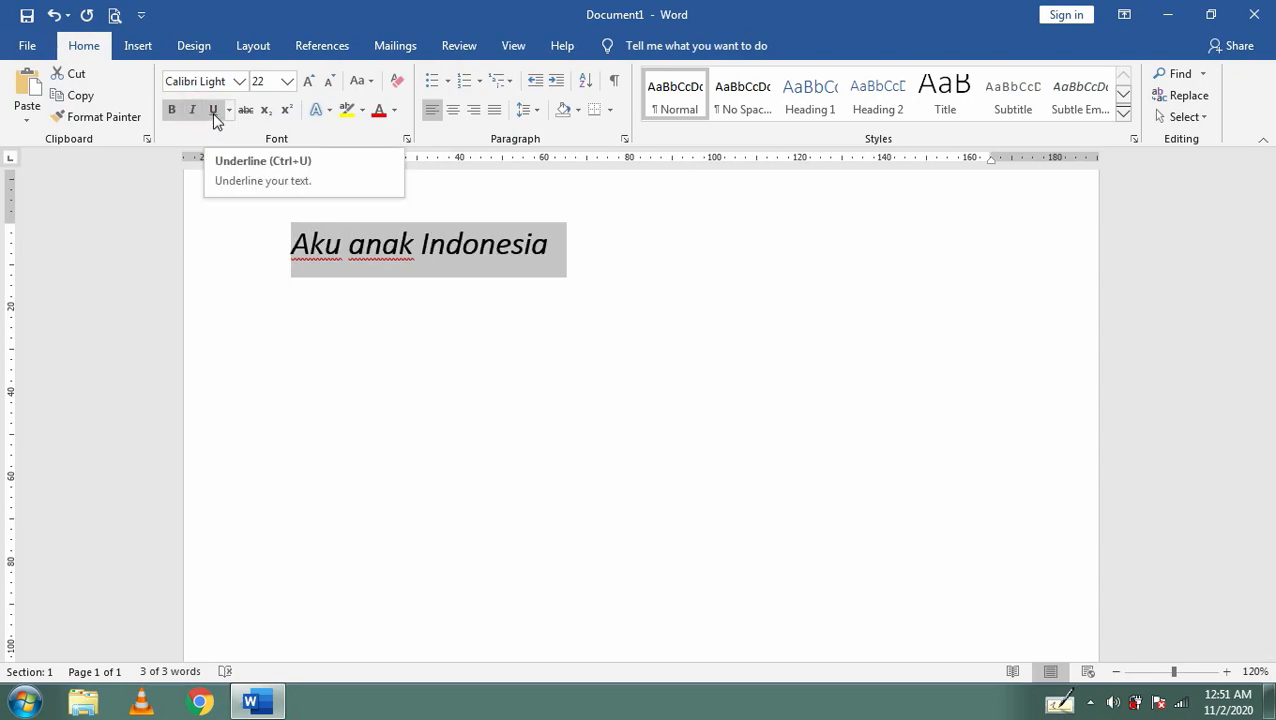
click(213, 114)
click(656, 290)
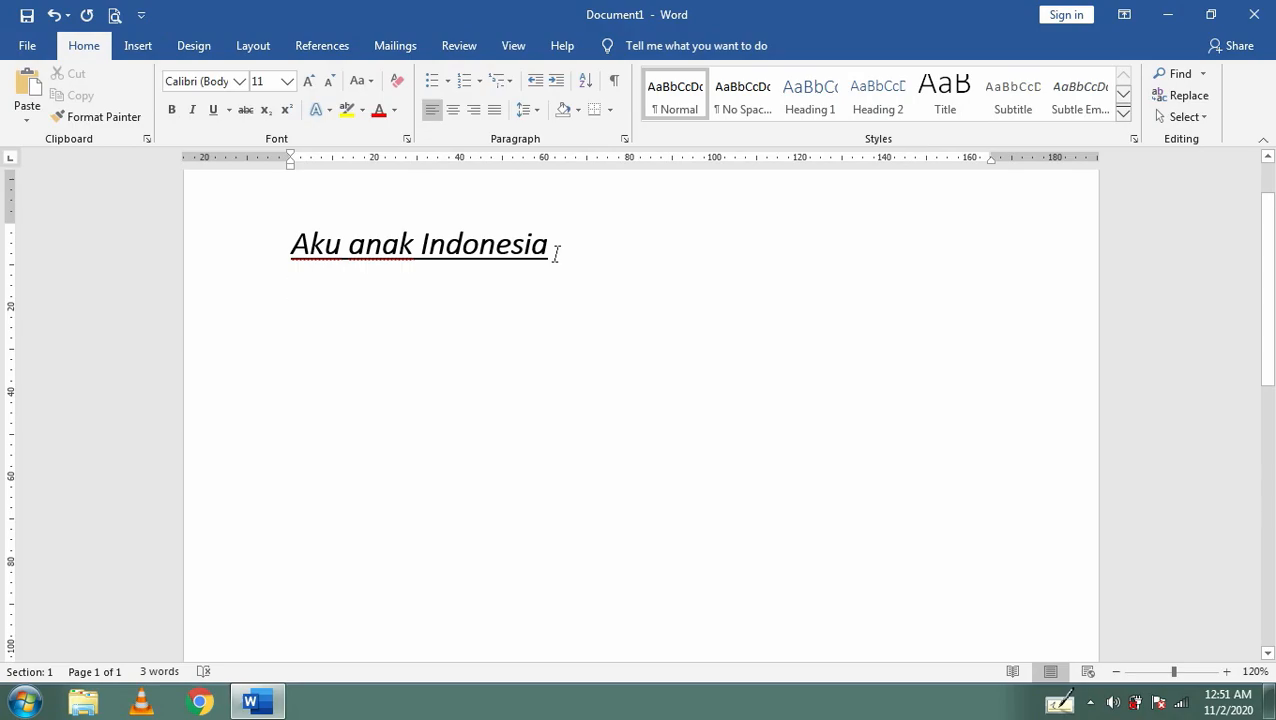
- Remove the underline, italic and bold formatting from the whole sentence, and apply strikethrough to it and remove it again
drag(556, 252, 258, 265)
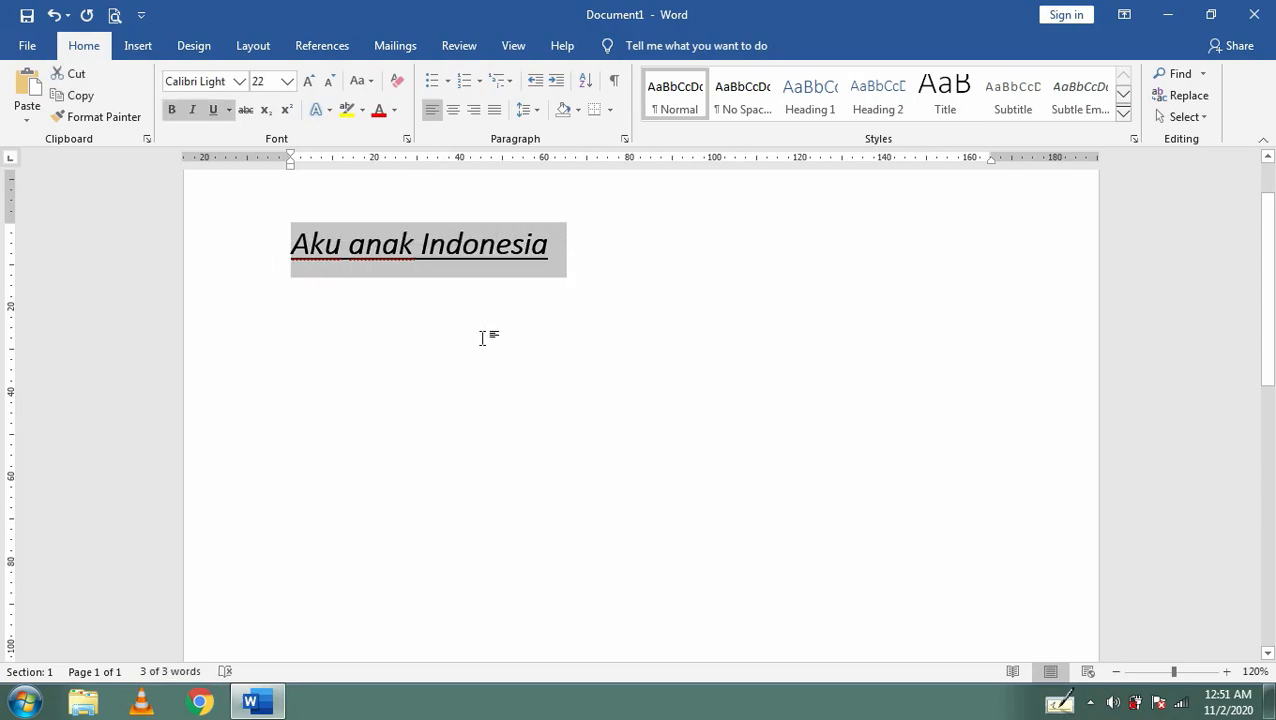
click(213, 111)
click(192, 110)
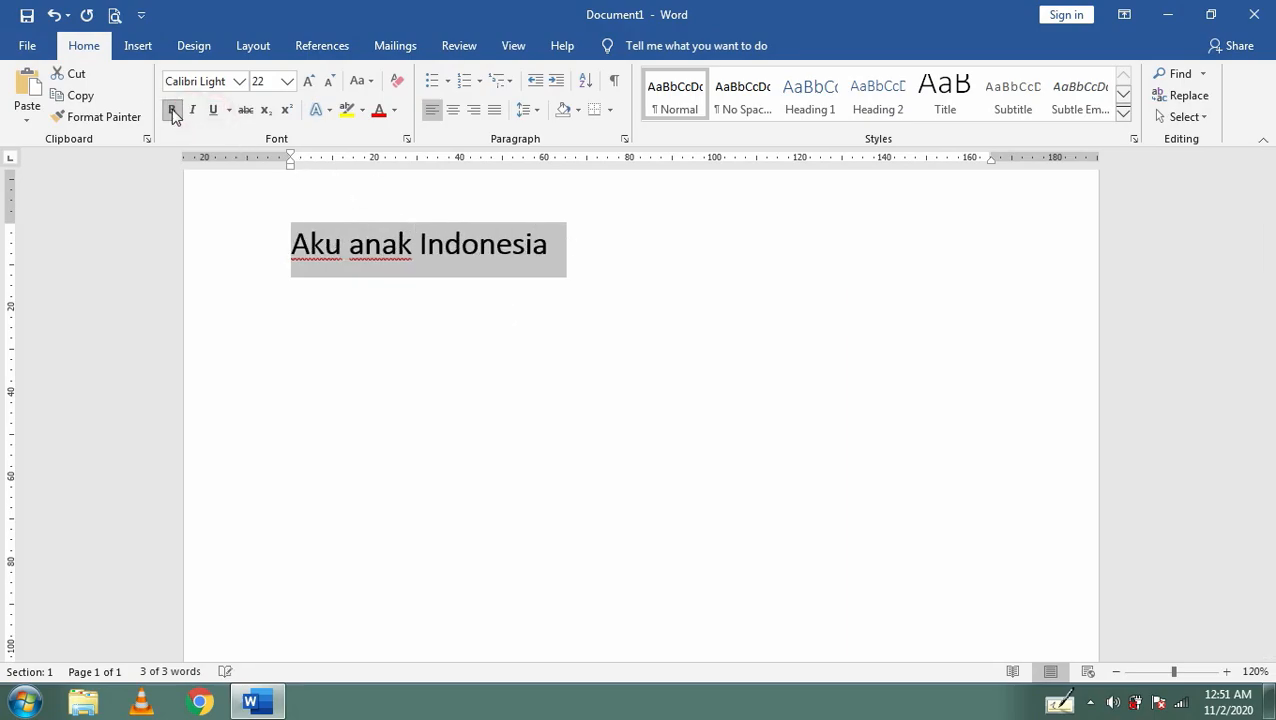
click(246, 112)
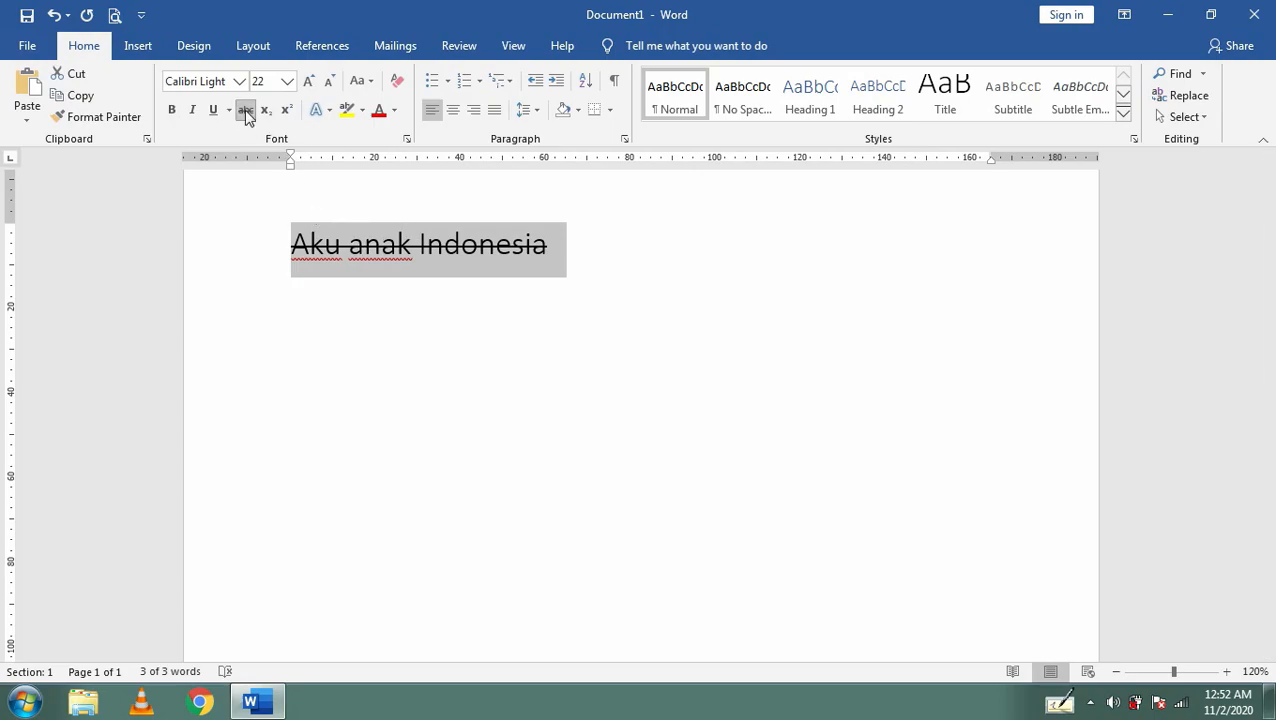
click(245, 110)
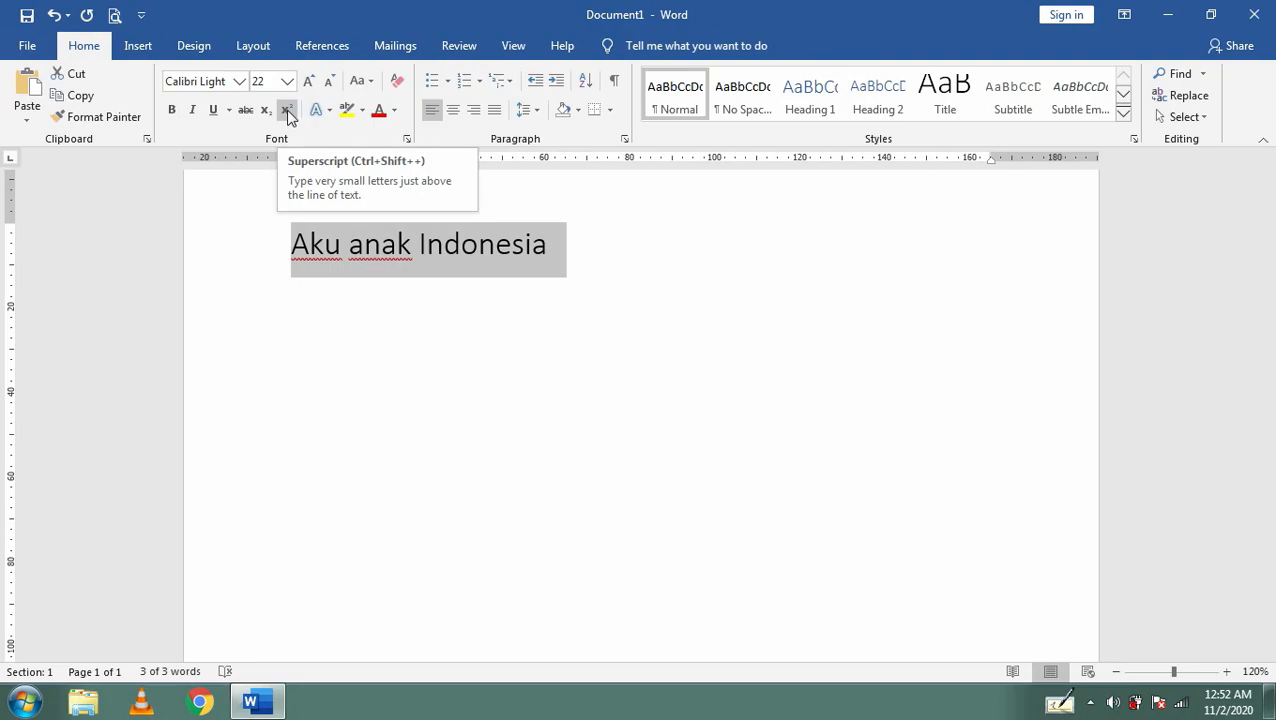
click(550, 251)
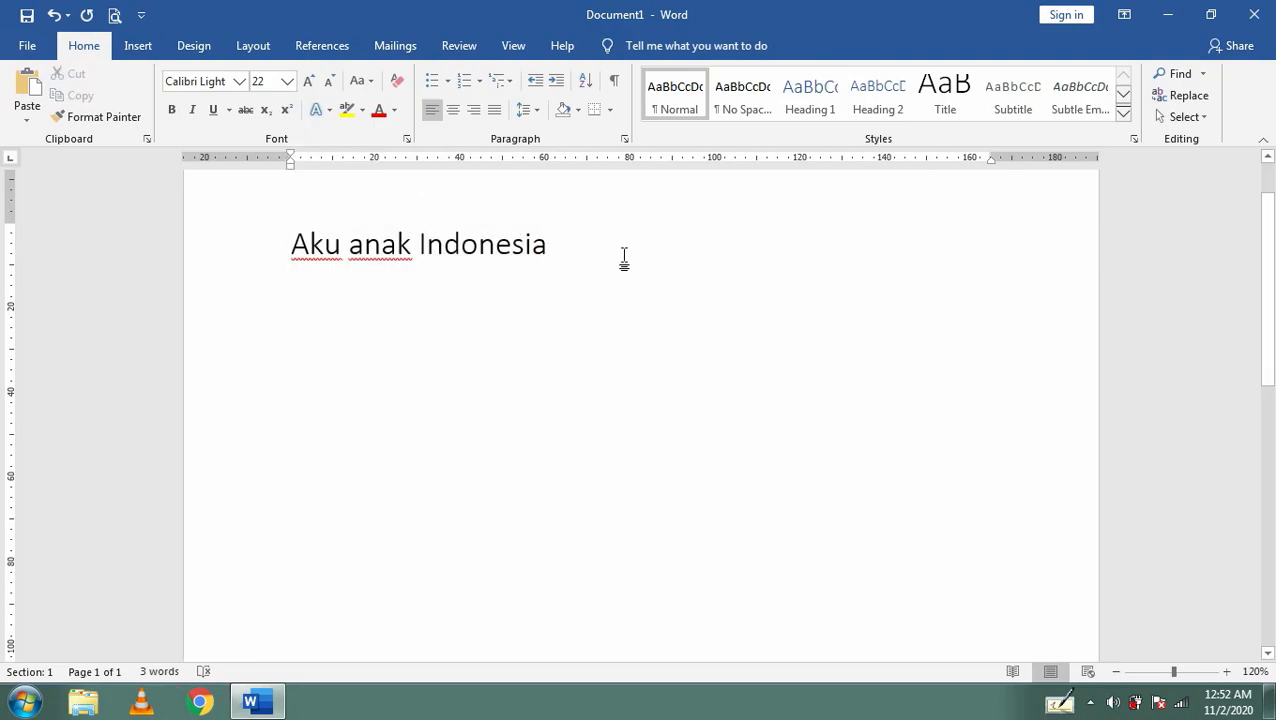
text(h)
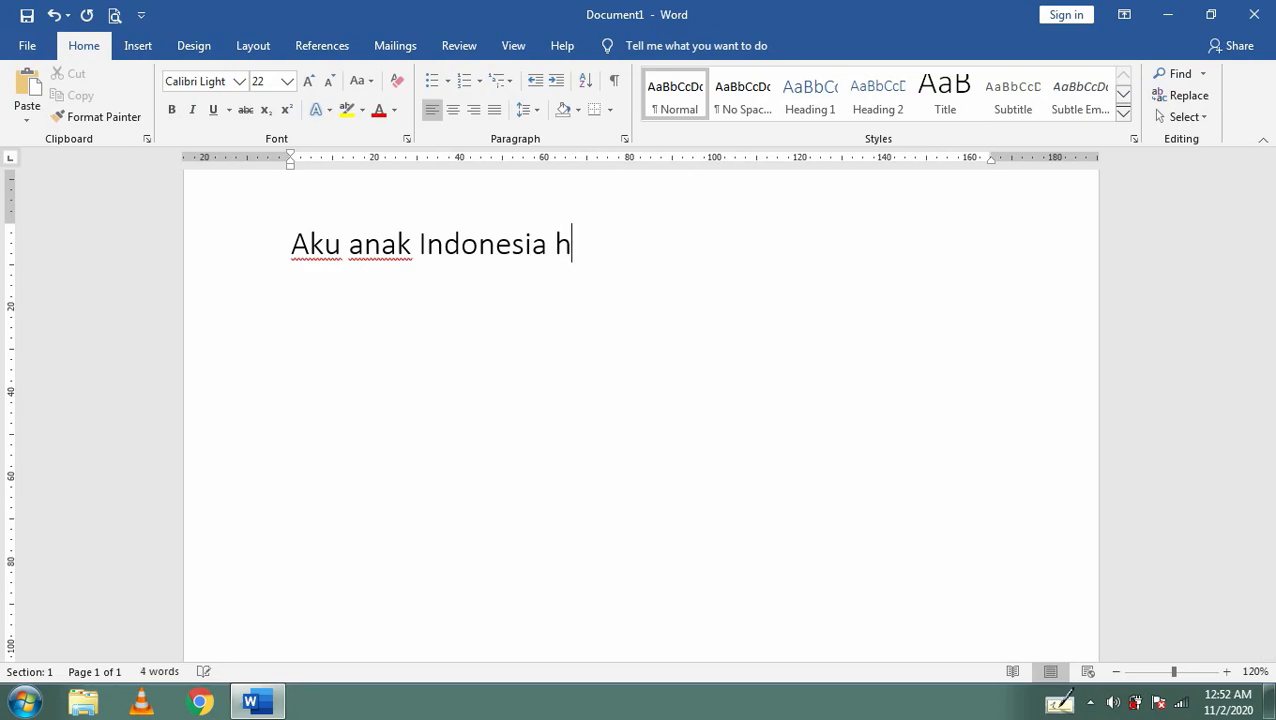
text(2o)
key(BackSpace)
key(BackSpace)
key(BackSpace)
- Write "100o" on a new line below the sentence and format its "o" as superscript
key(Return)
text(00)
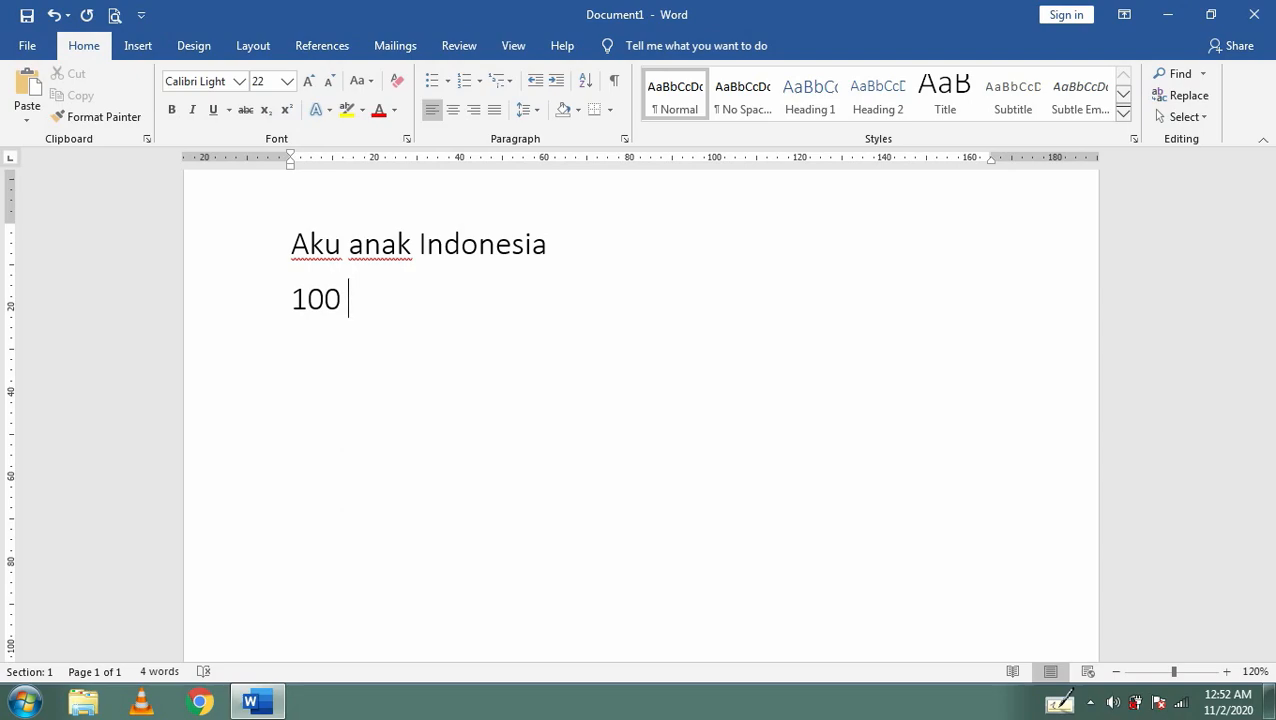
text(o)
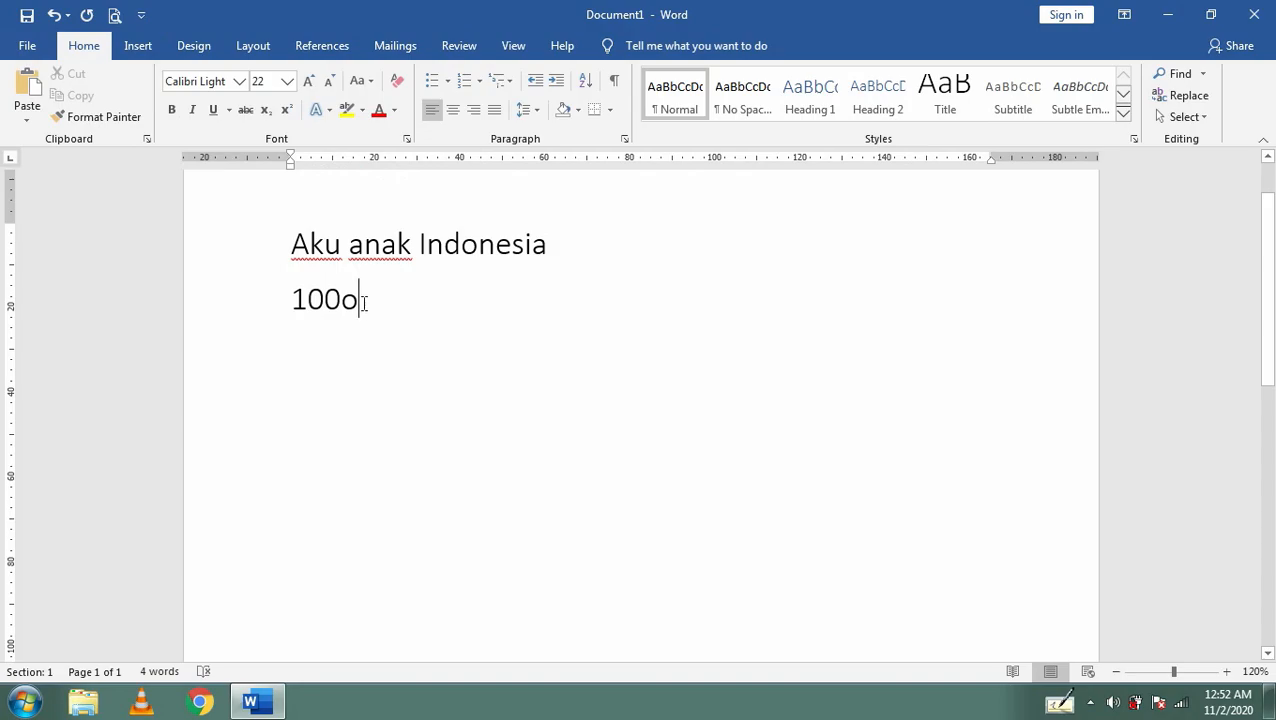
drag(361, 300, 348, 303)
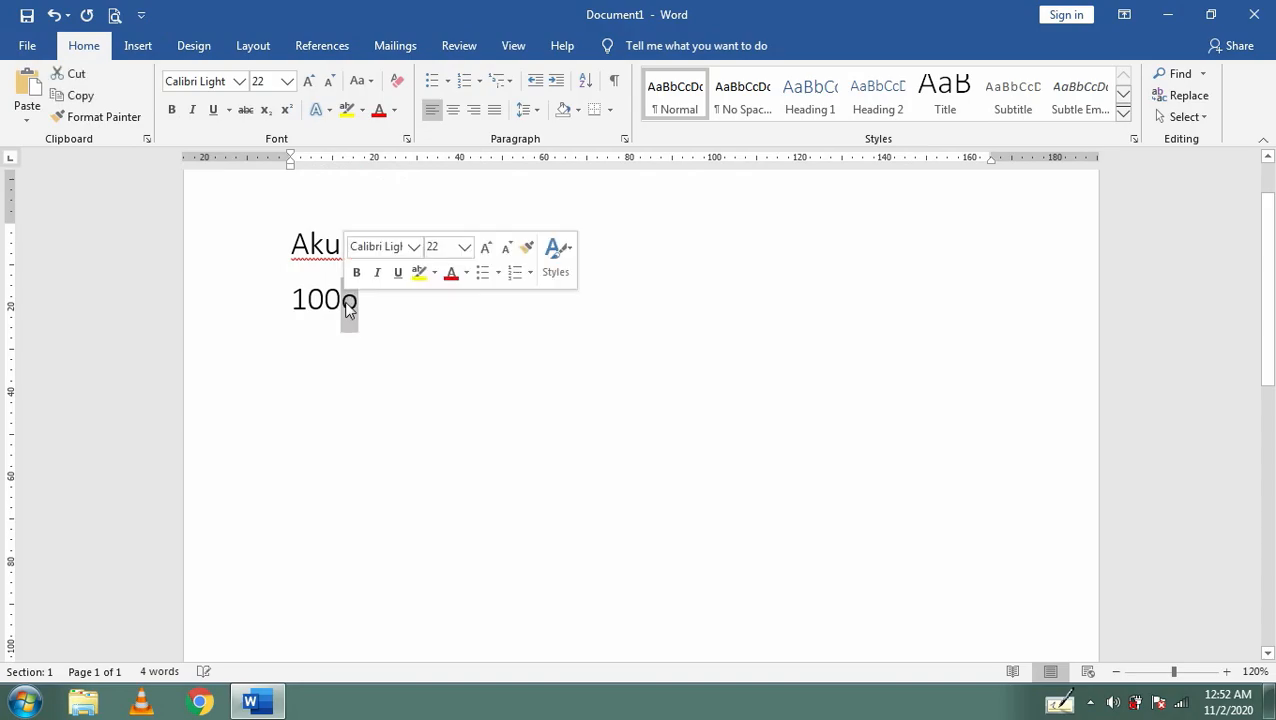
click(286, 109)
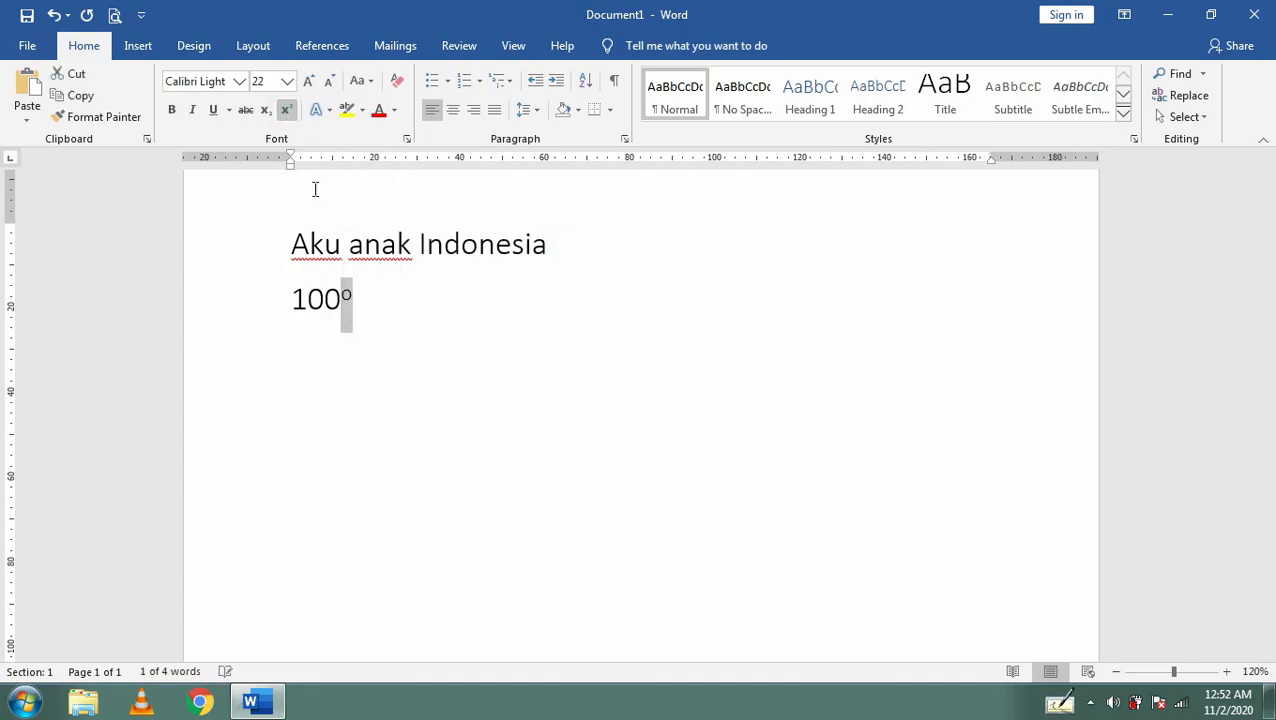
- Add a "c" in normal, non-superscript text directly after the raised "o" on the second line
click(385, 306)
text(c)
key(BackSpace)
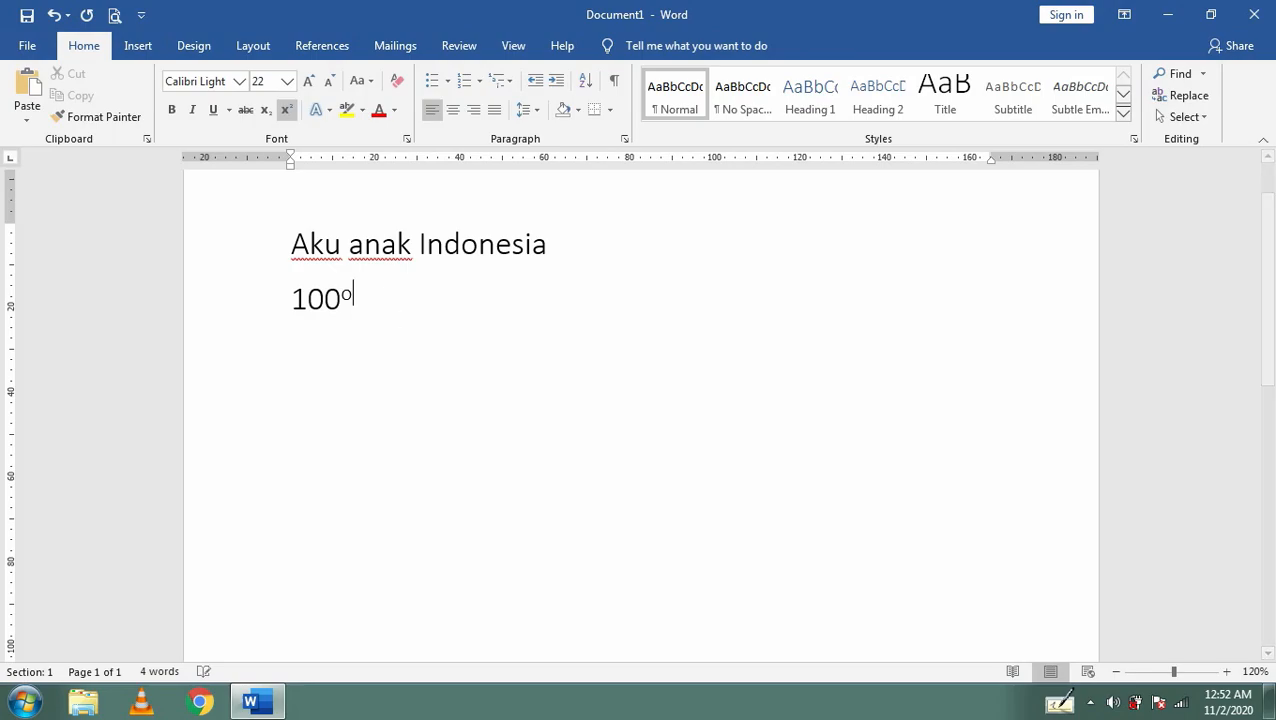
click(288, 113)
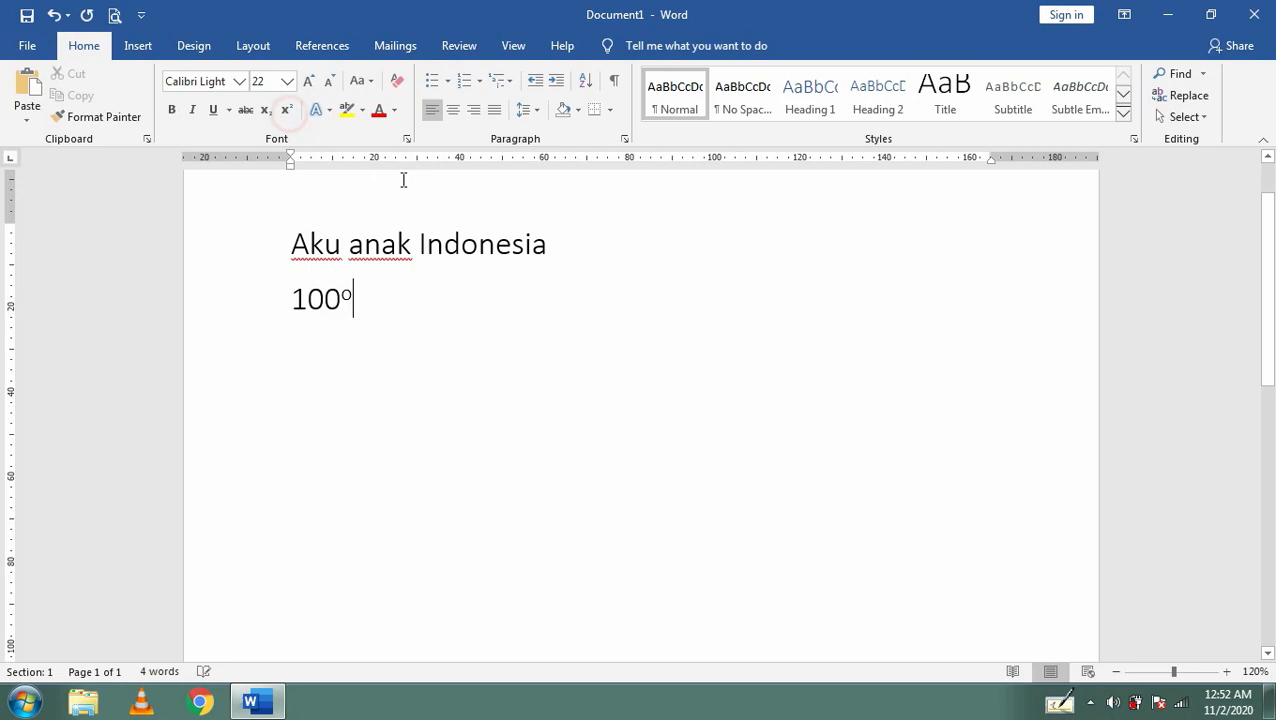
text(c)
- Replace the raised "o" between "100" and "c" with a superscript "2"
click(352, 297)
key(BackSpace)
text(2c)
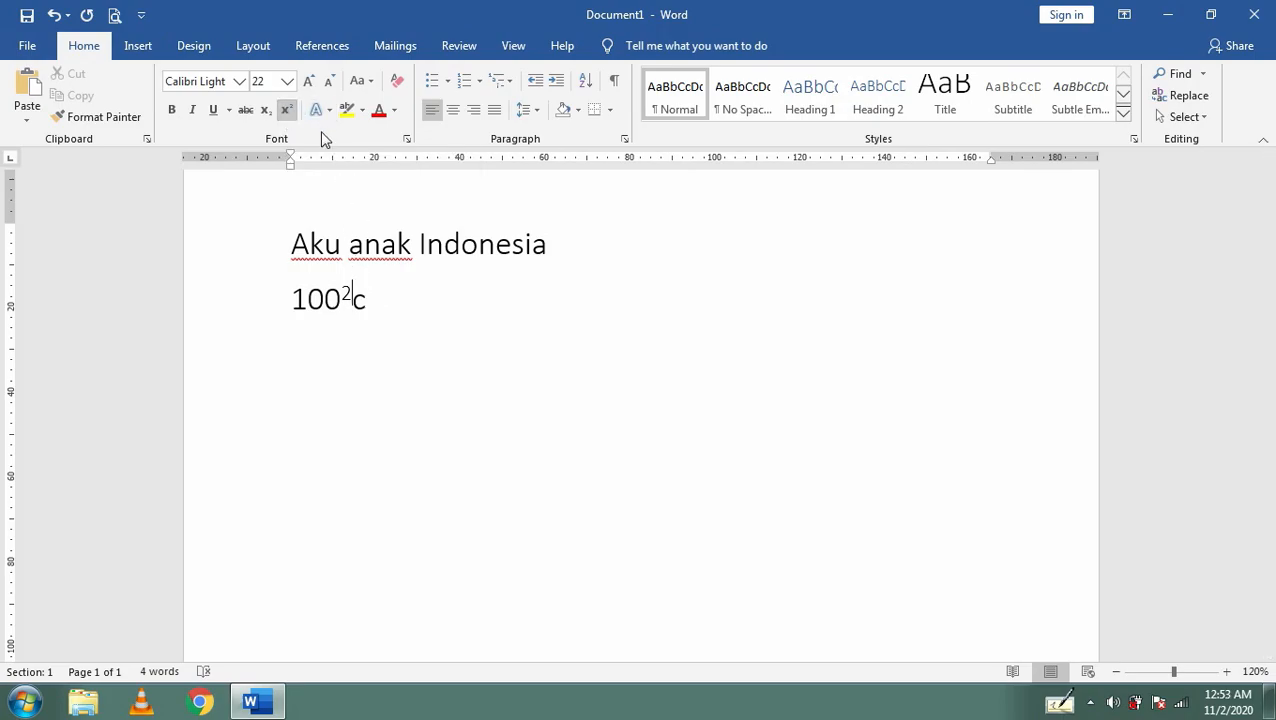
- Increase the font size of the whole sentence "Aku anak Indonesia" stepwise to 36, and reduce it stepwise to 24
click(558, 245)
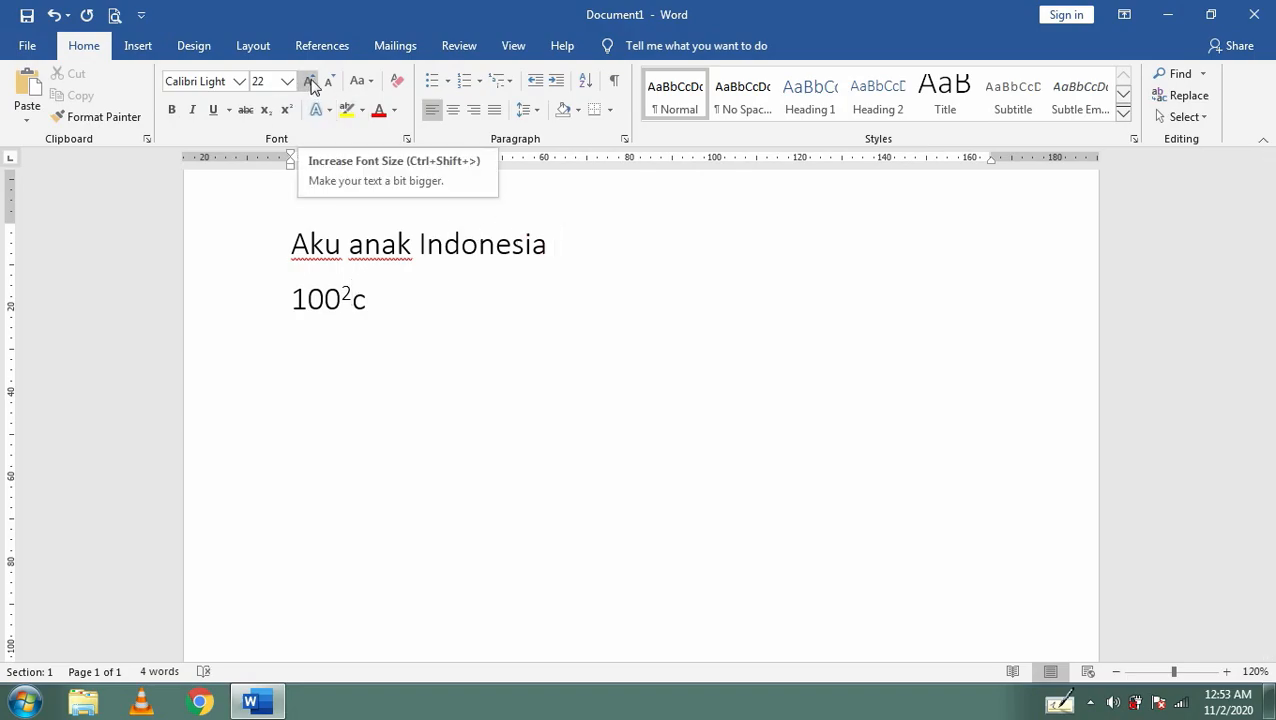
click(414, 245)
click(291, 245)
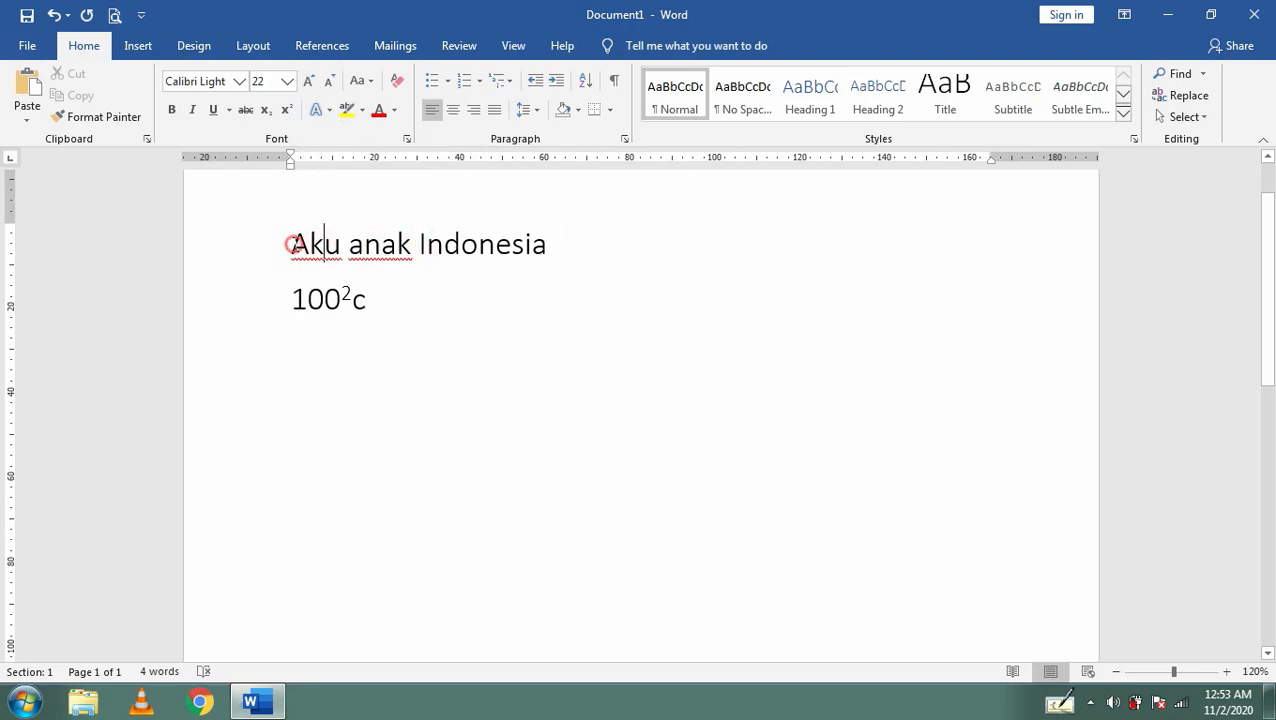
drag(552, 245, 290, 245)
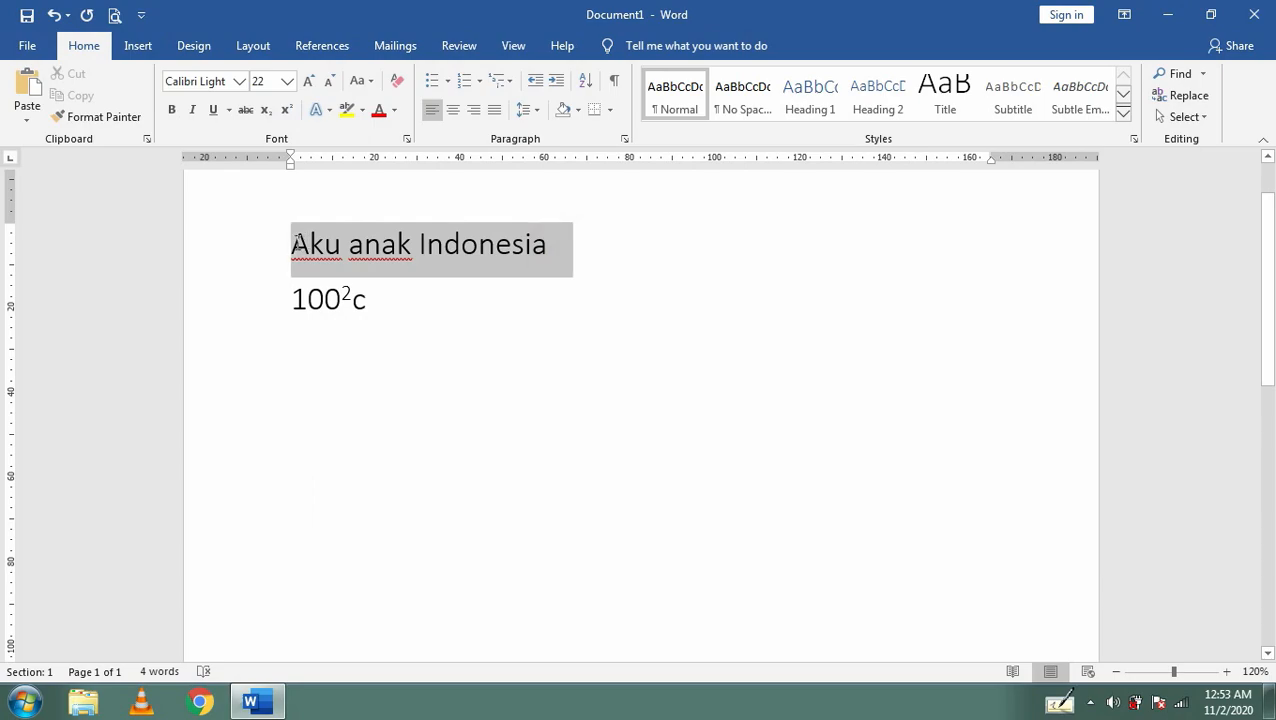
click(311, 82)
click(311, 82)
click(311, 82)
click(311, 82)
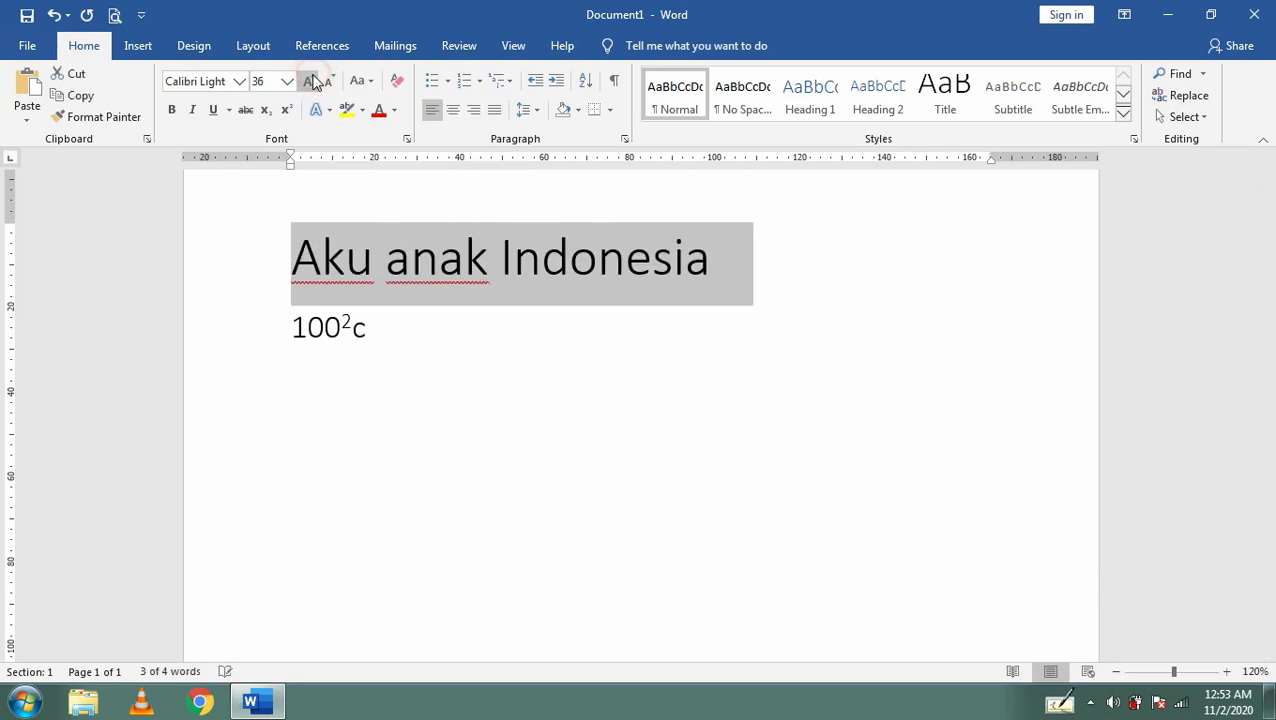
click(331, 82)
click(331, 82)
click(331, 82)
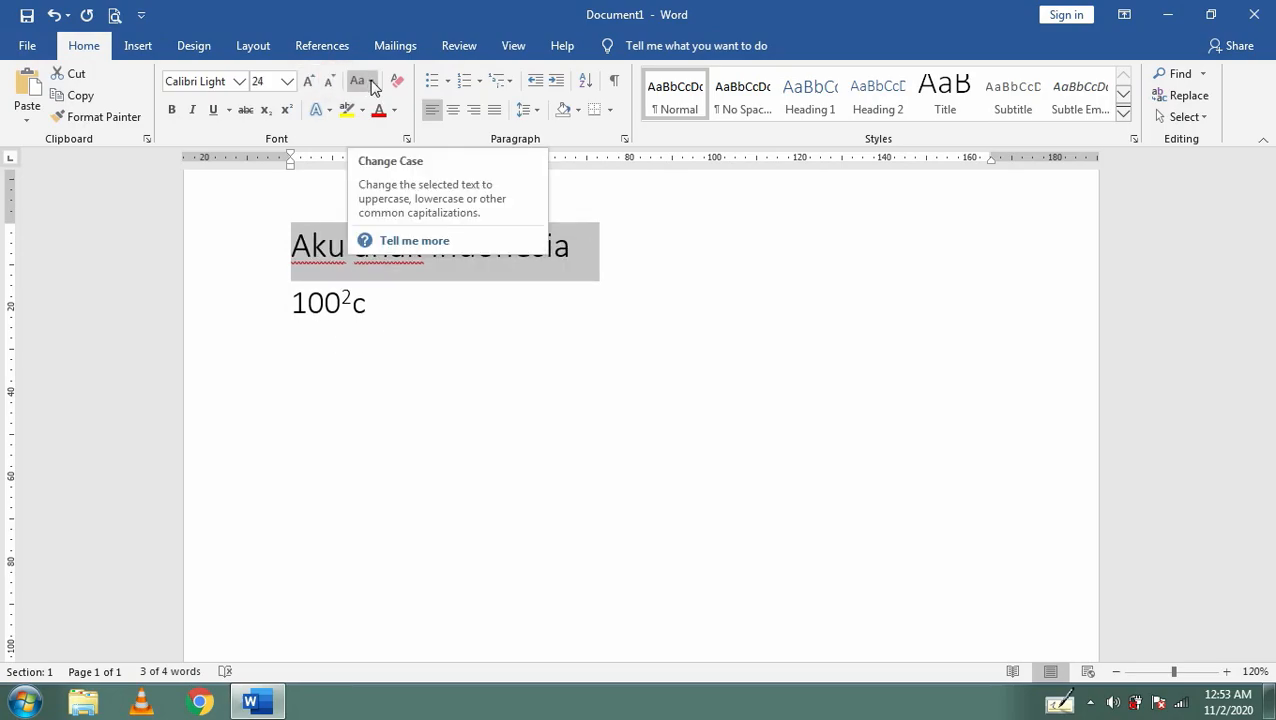
- Change the case of the whole sentence to Capitalize Each Word, to UPPERCASE and finally to lowercase
click(371, 82)
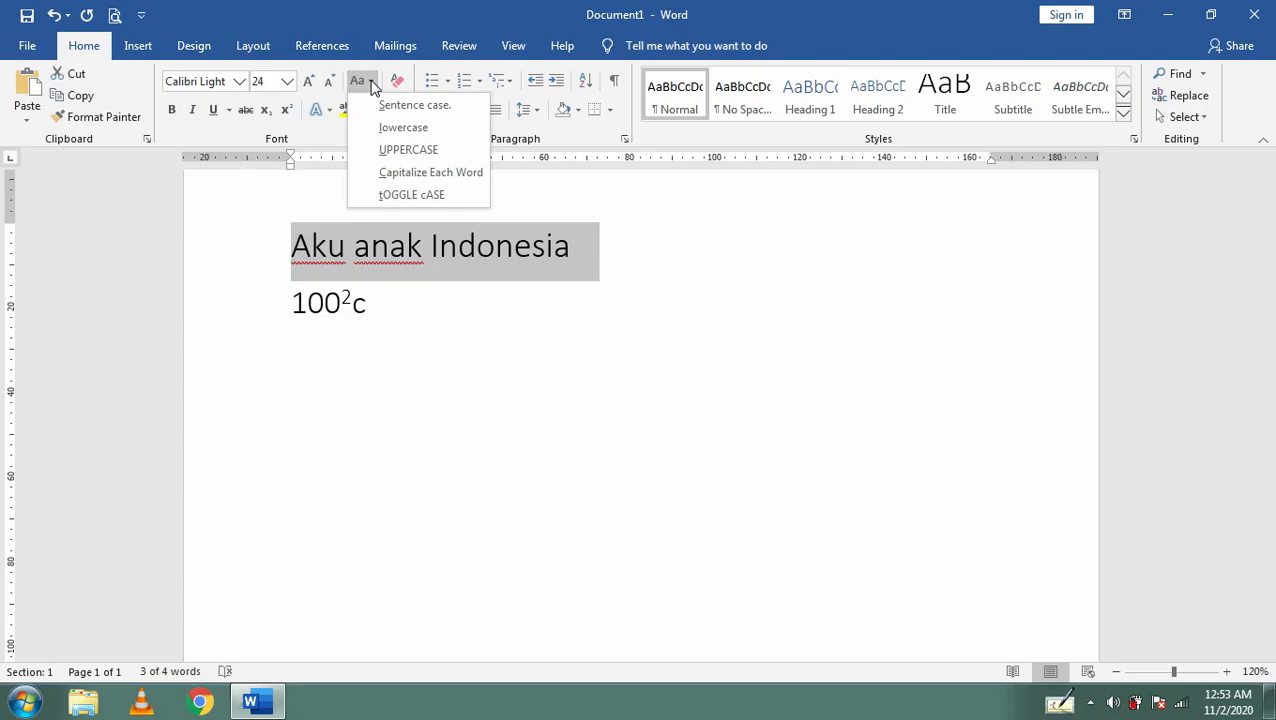
click(410, 171)
click(368, 88)
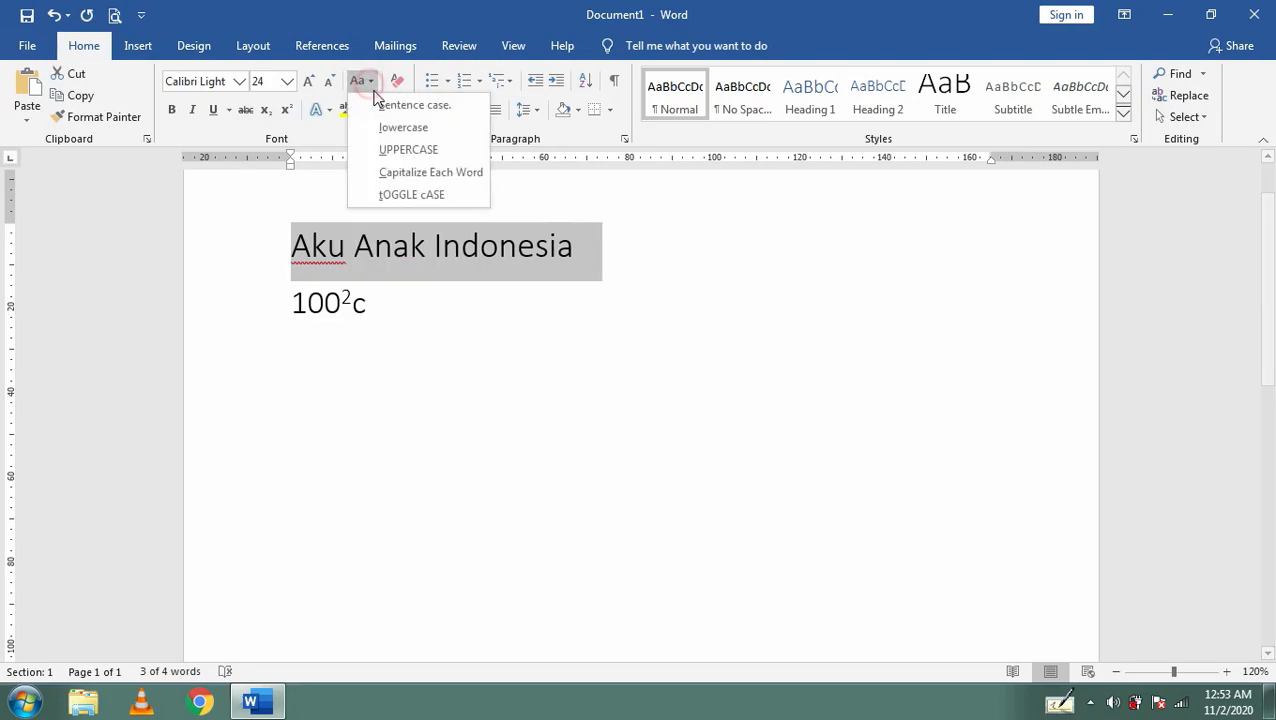
click(395, 150)
click(370, 84)
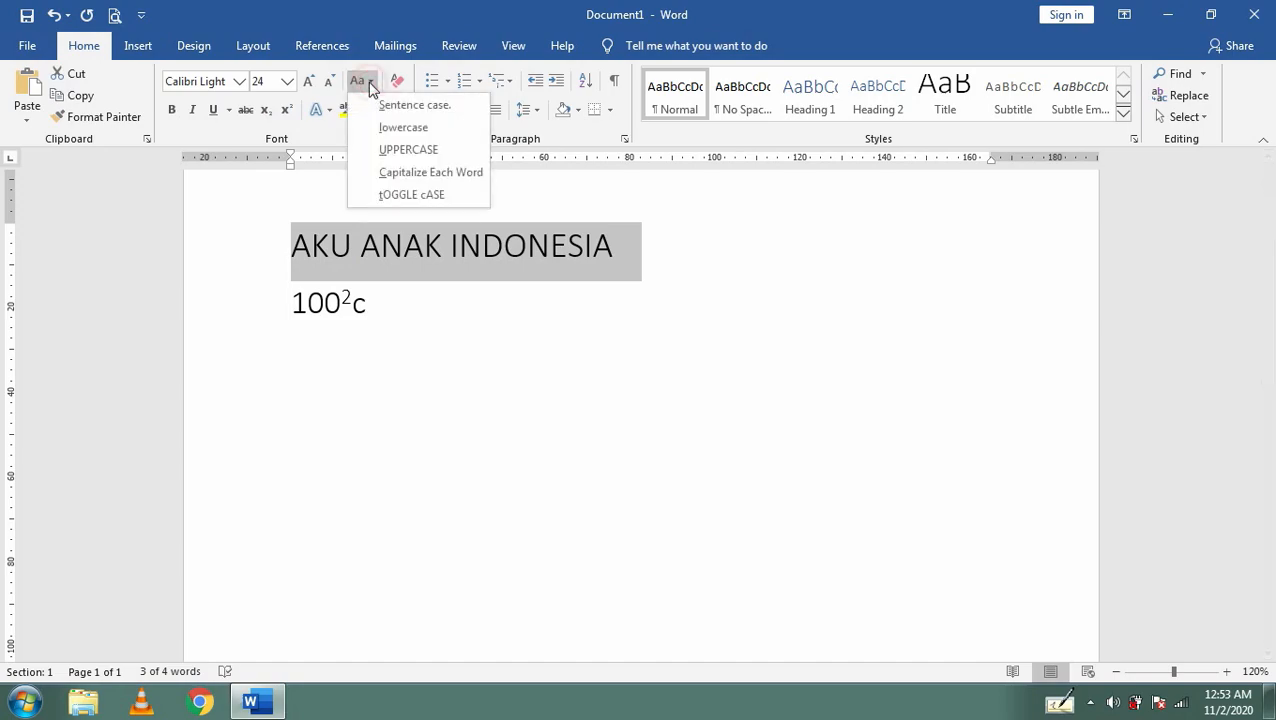
click(398, 129)
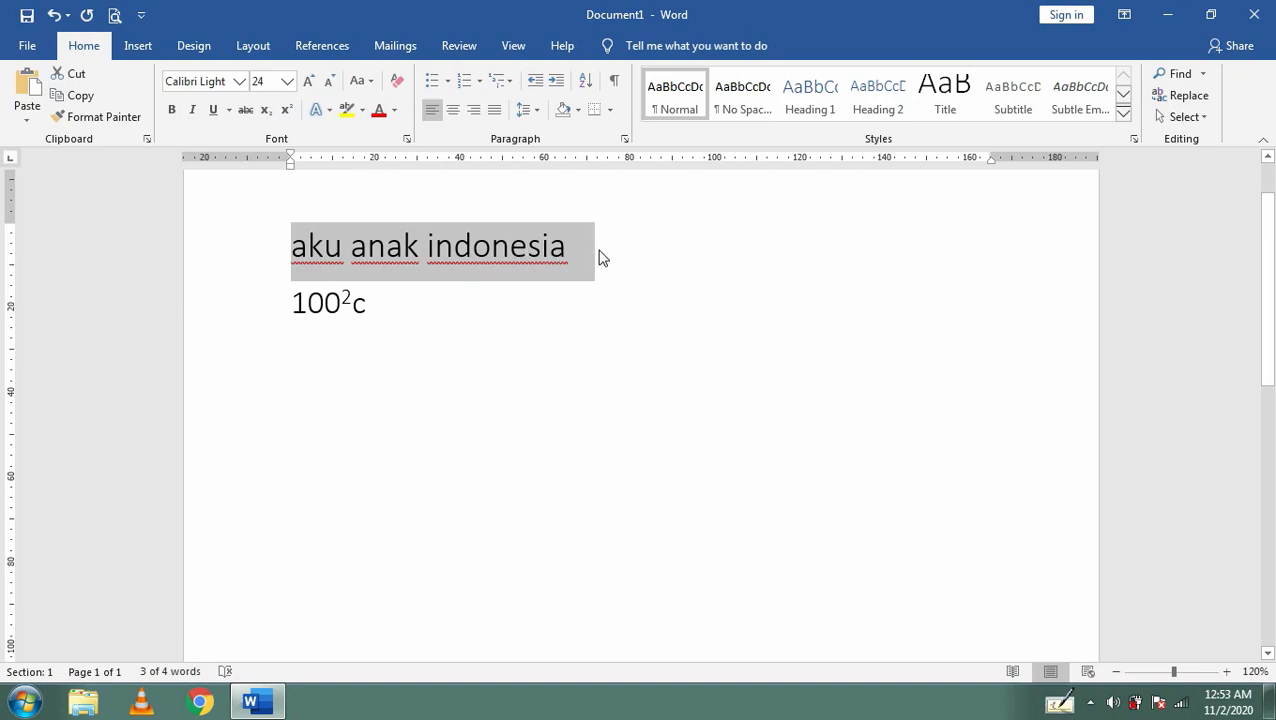
- Apply the blue preset text effect to the selected sentence, and replace it with the black shadowed preset
click(330, 112)
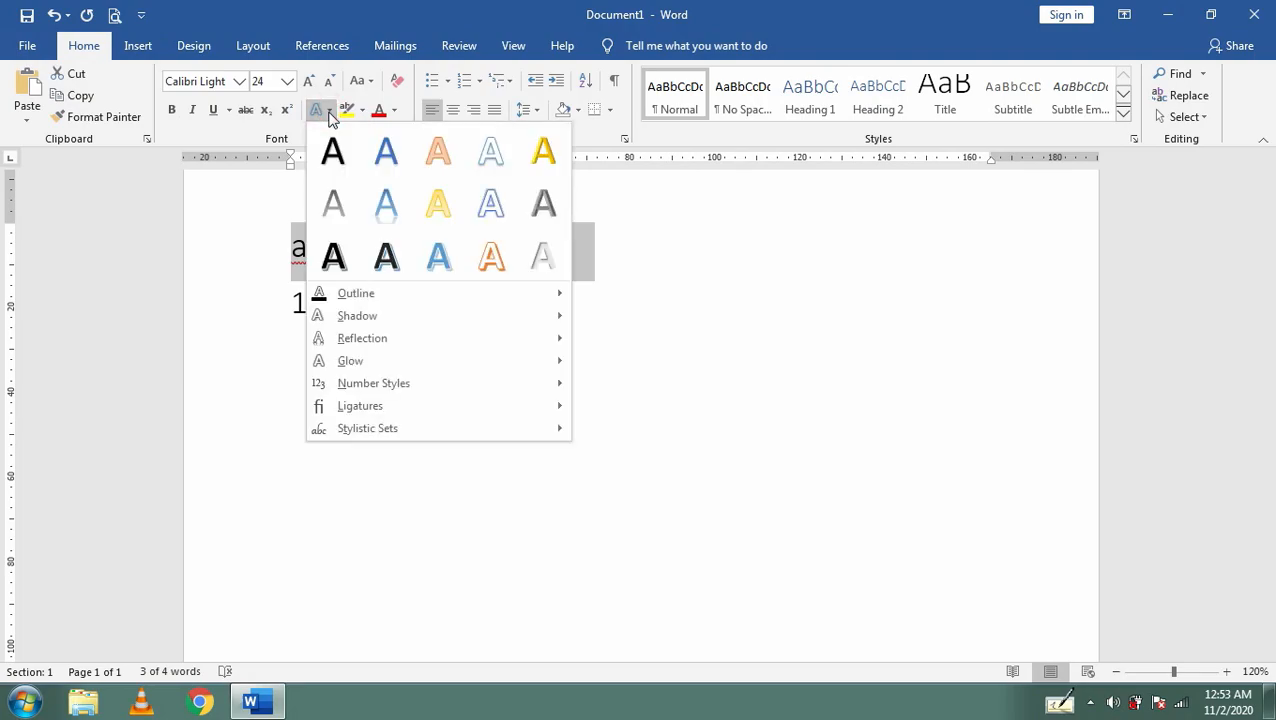
click(386, 155)
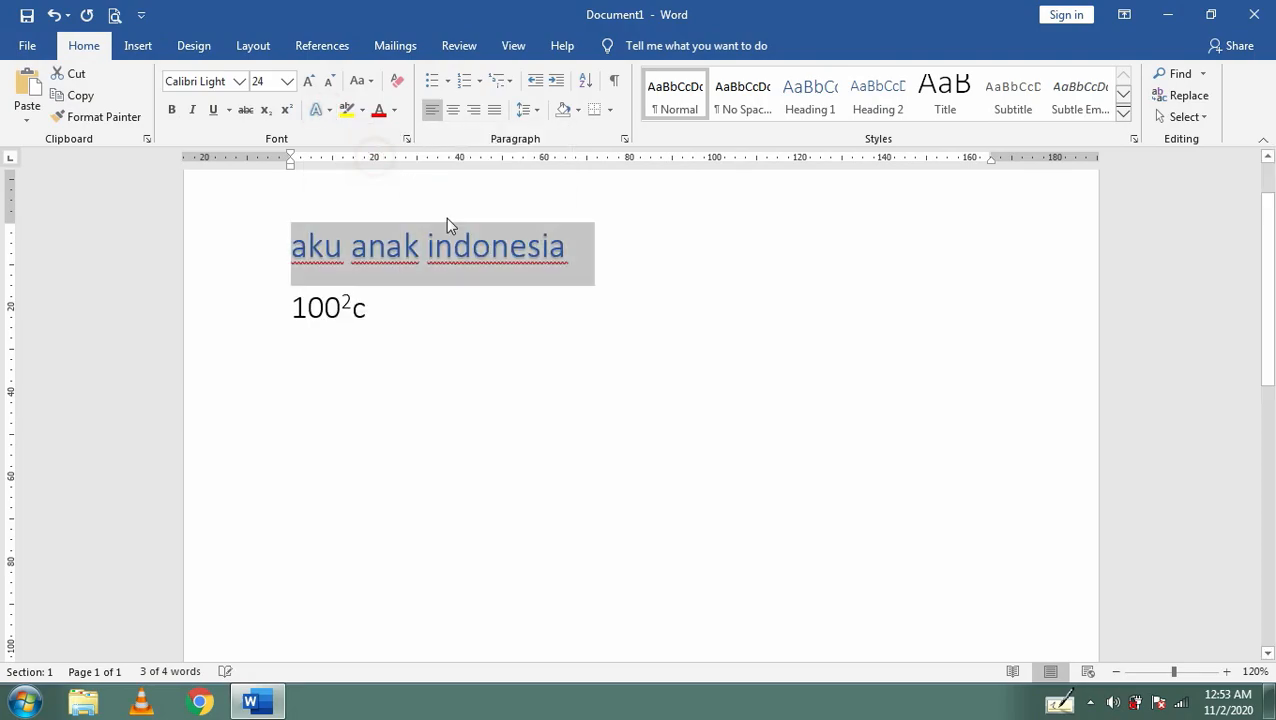
click(328, 110)
click(330, 148)
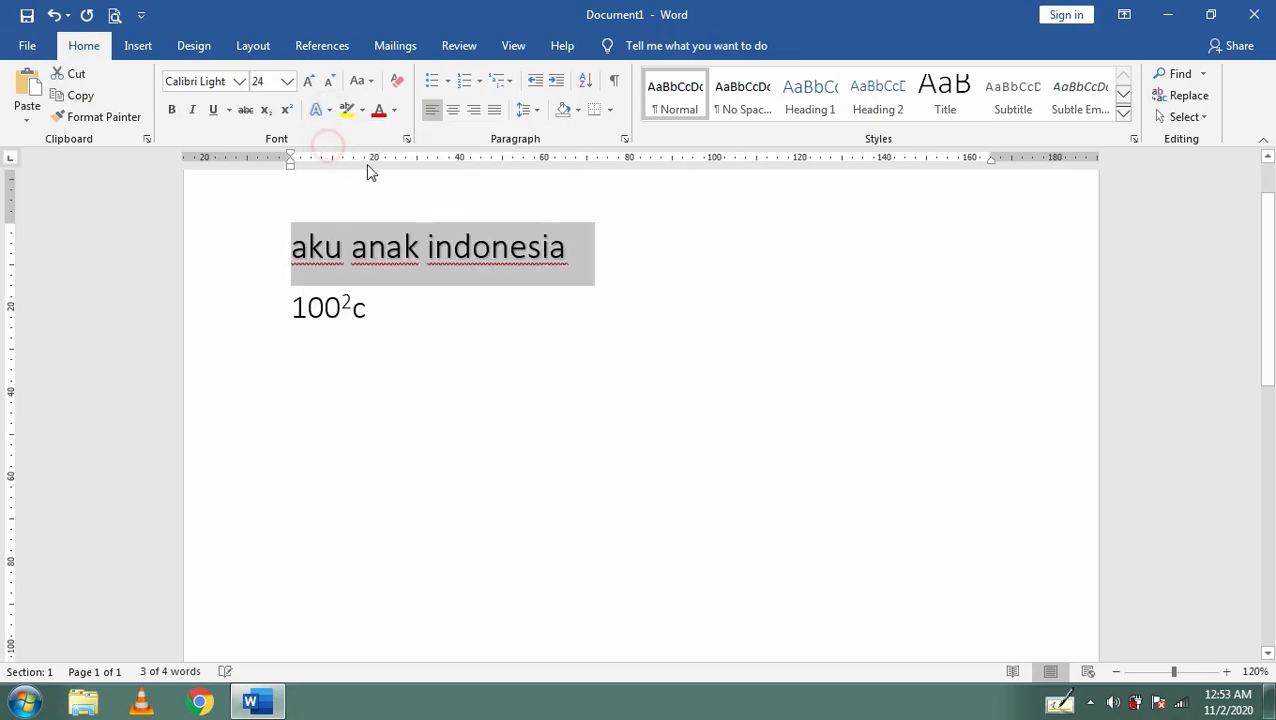
- Set the sentence's font color to standard green, deselect it and delete the trailing space after it
click(396, 112)
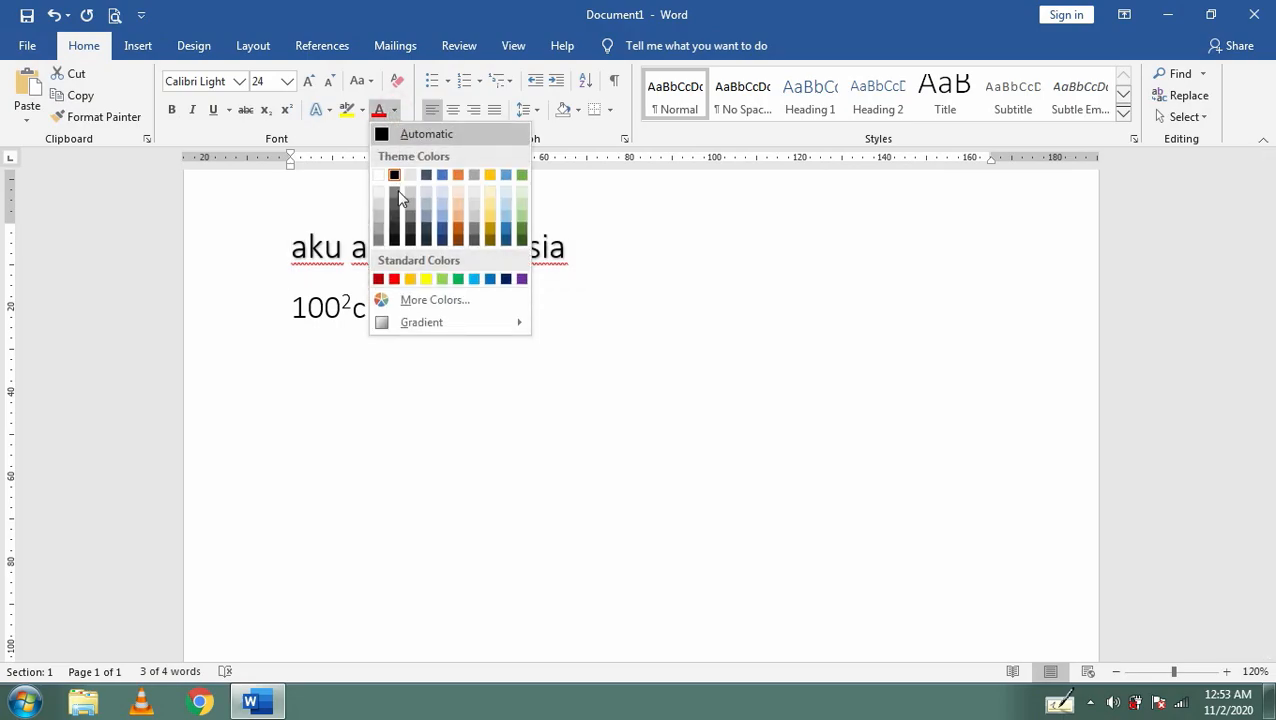
click(458, 278)
click(612, 255)
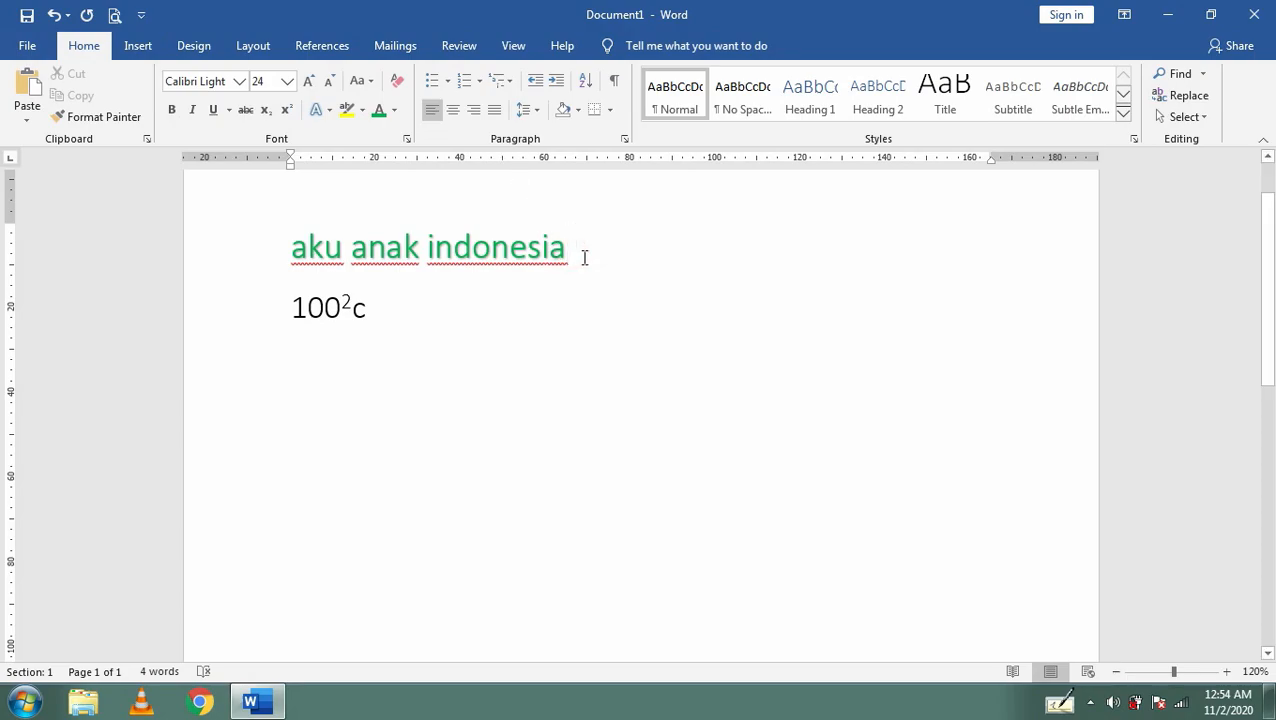
key(BackSpace)
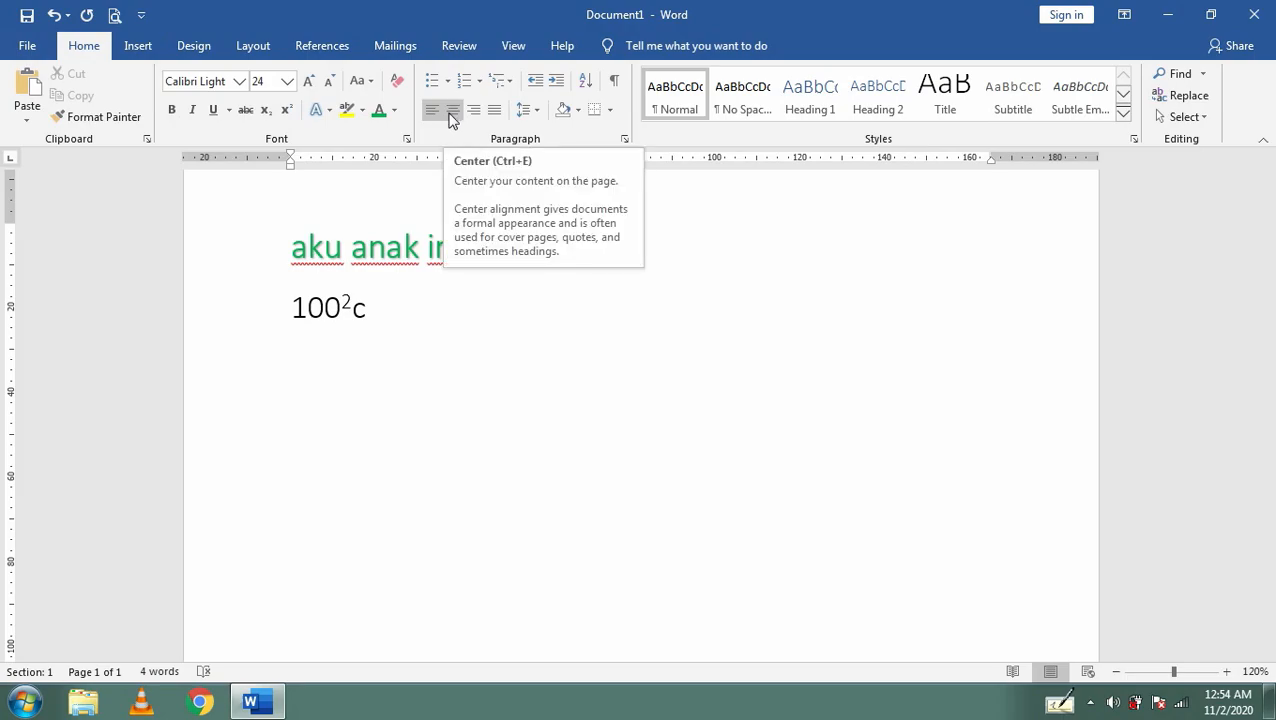
- Center the sentence "aku anak indonesia", align it right and finally justify it
click(453, 116)
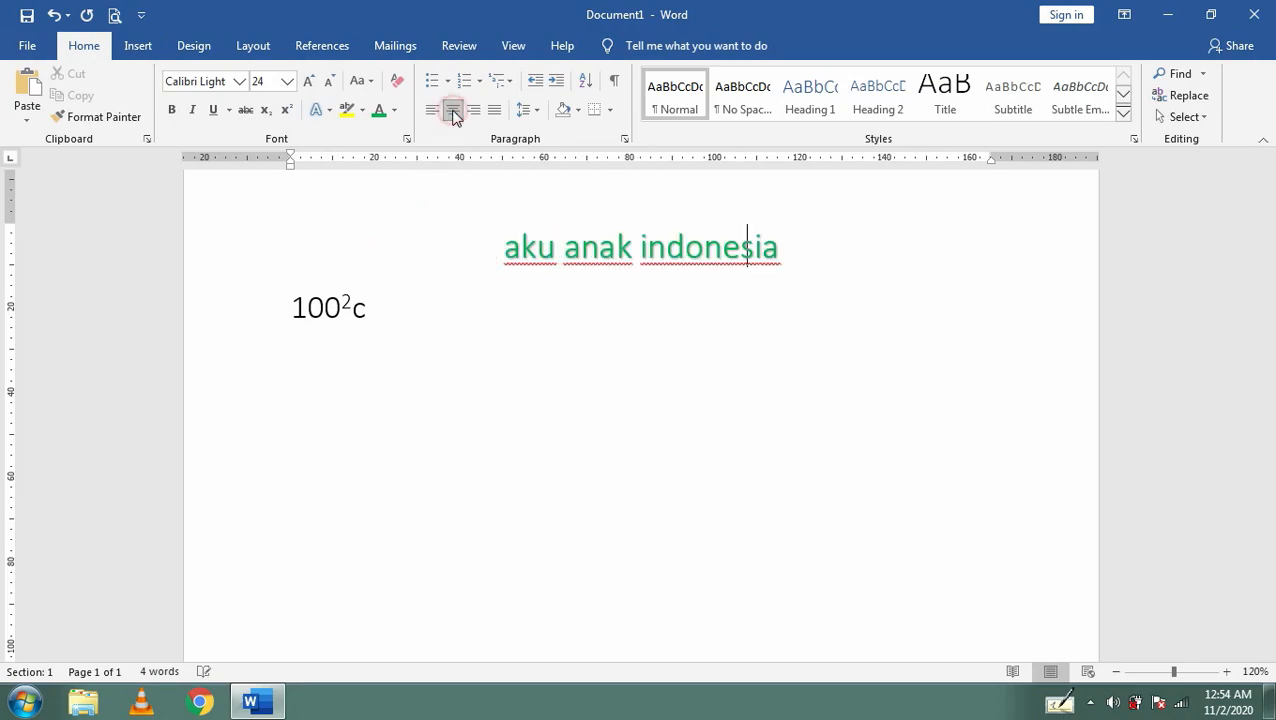
click(474, 112)
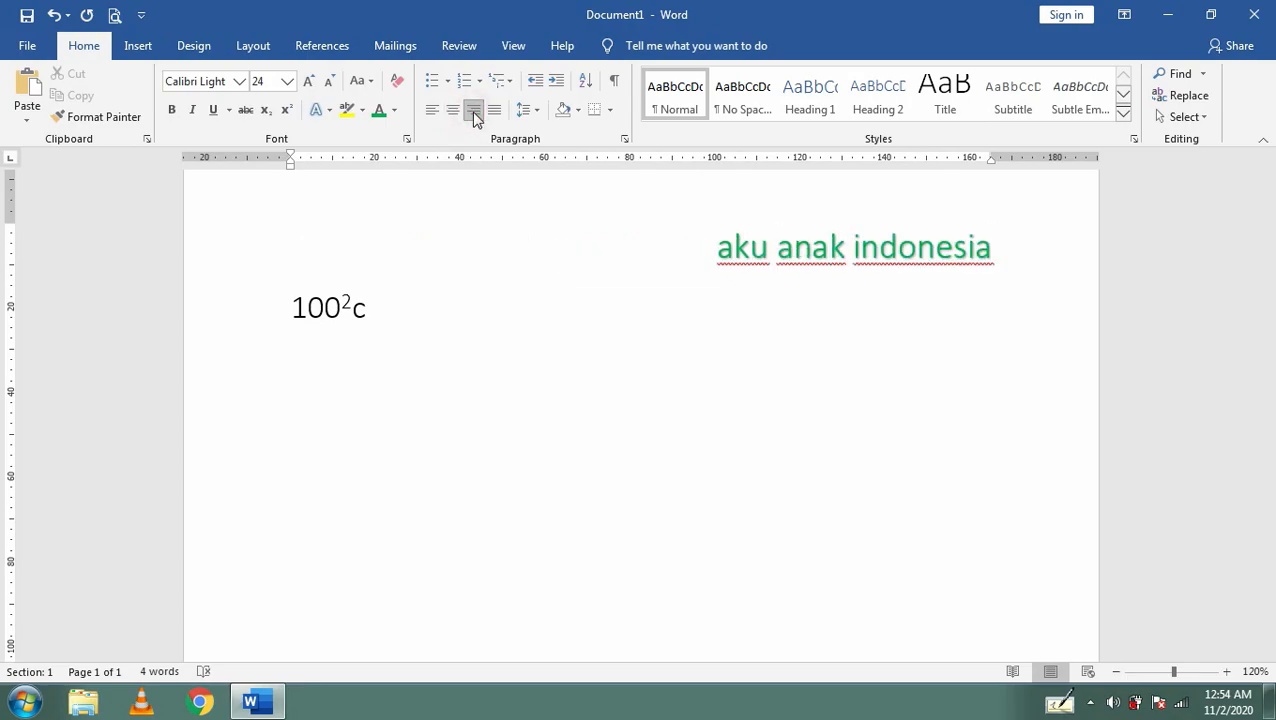
click(496, 112)
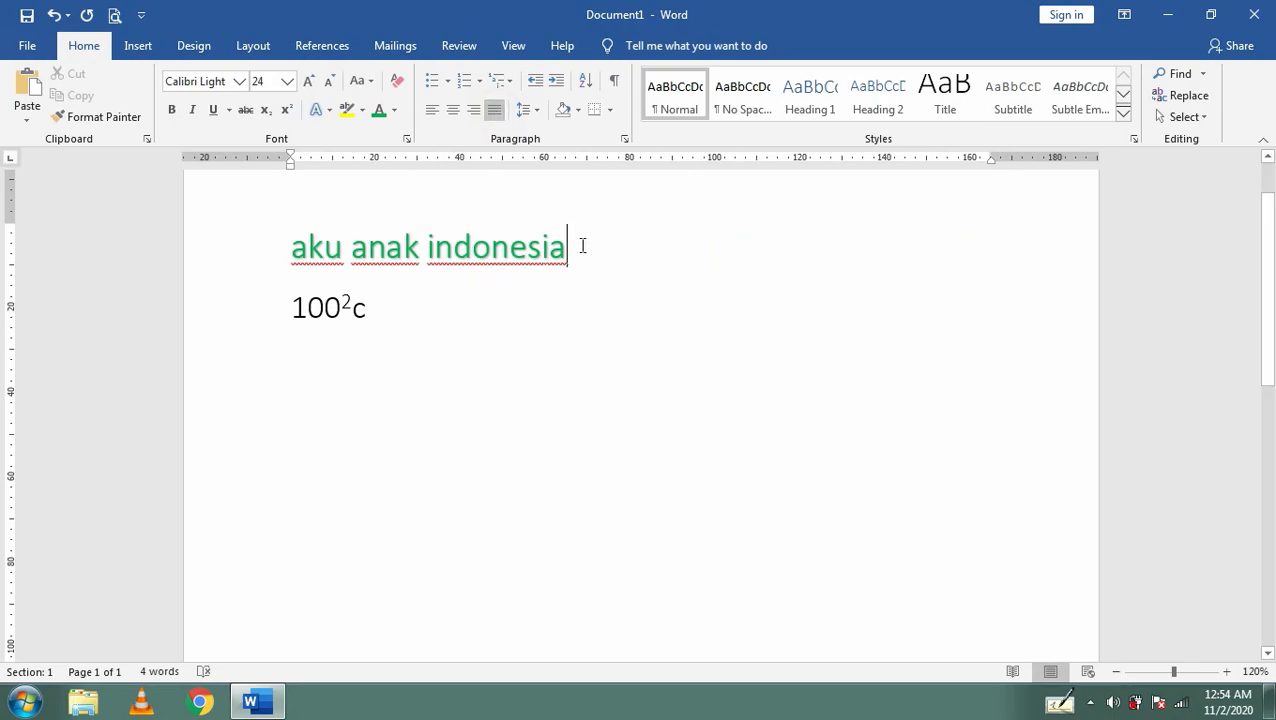
- Try out justified alignment by adding several lines of random filler letters after "indonesia", and delete the filler again
text(rfhgdfhdhfdhdf)
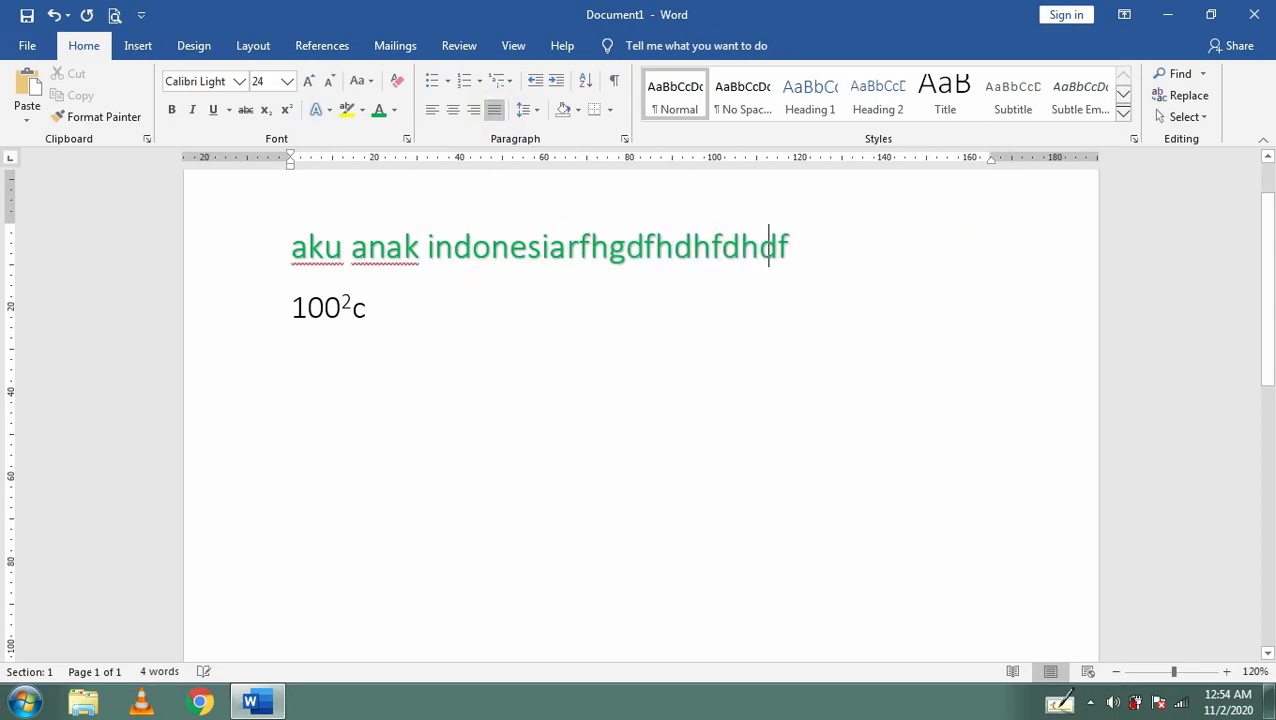
text(hdfhdhdhdfhdfhdhdfhdfhdfhdfhdfhdf)
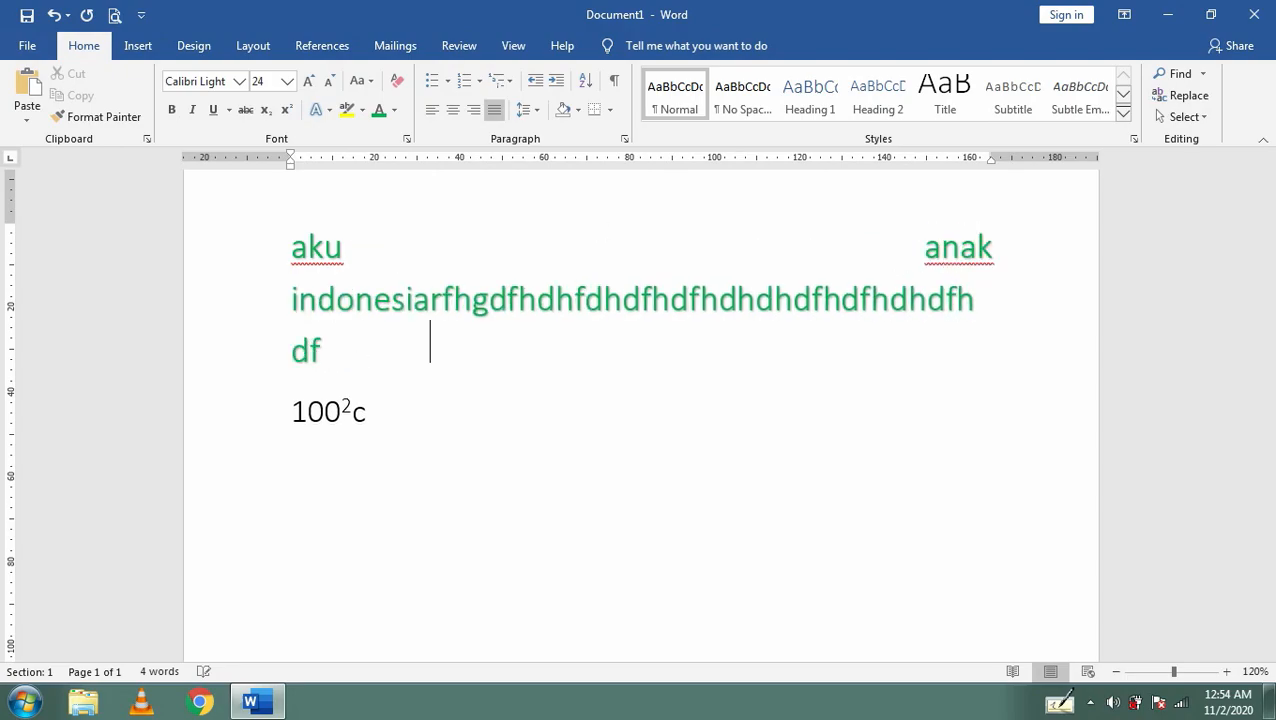
text(h )
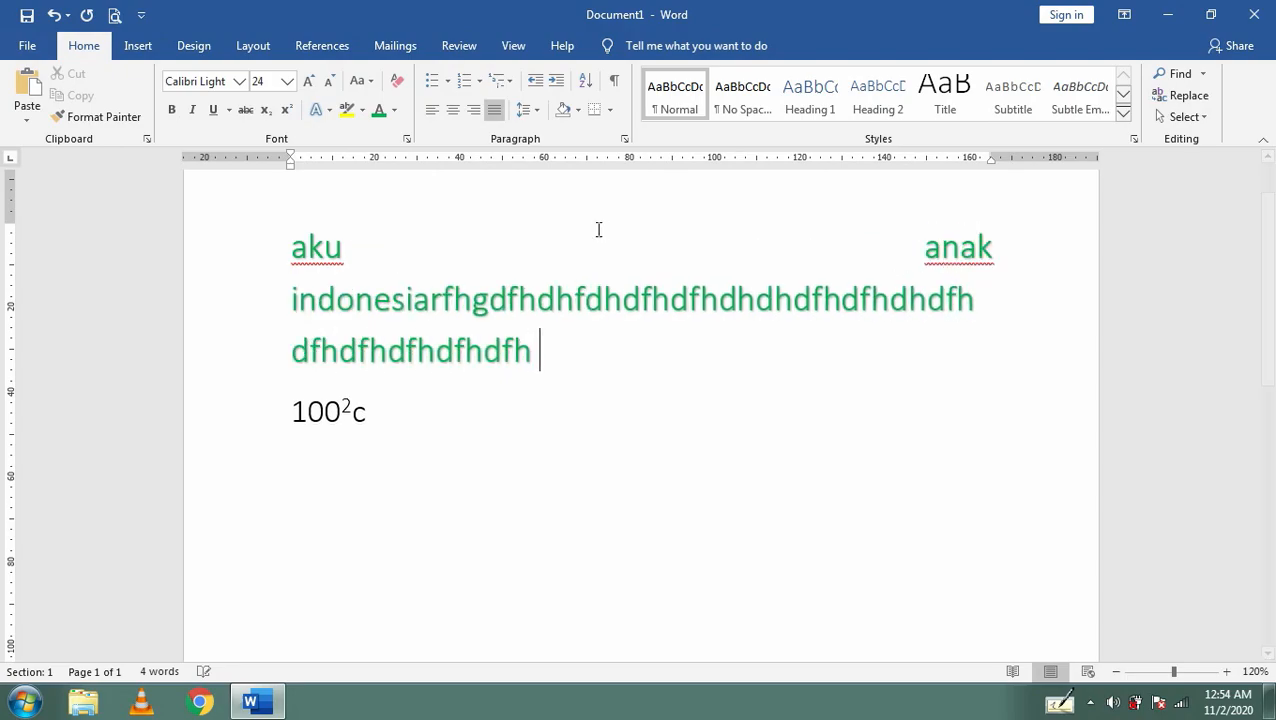
text(hdfffffffff)
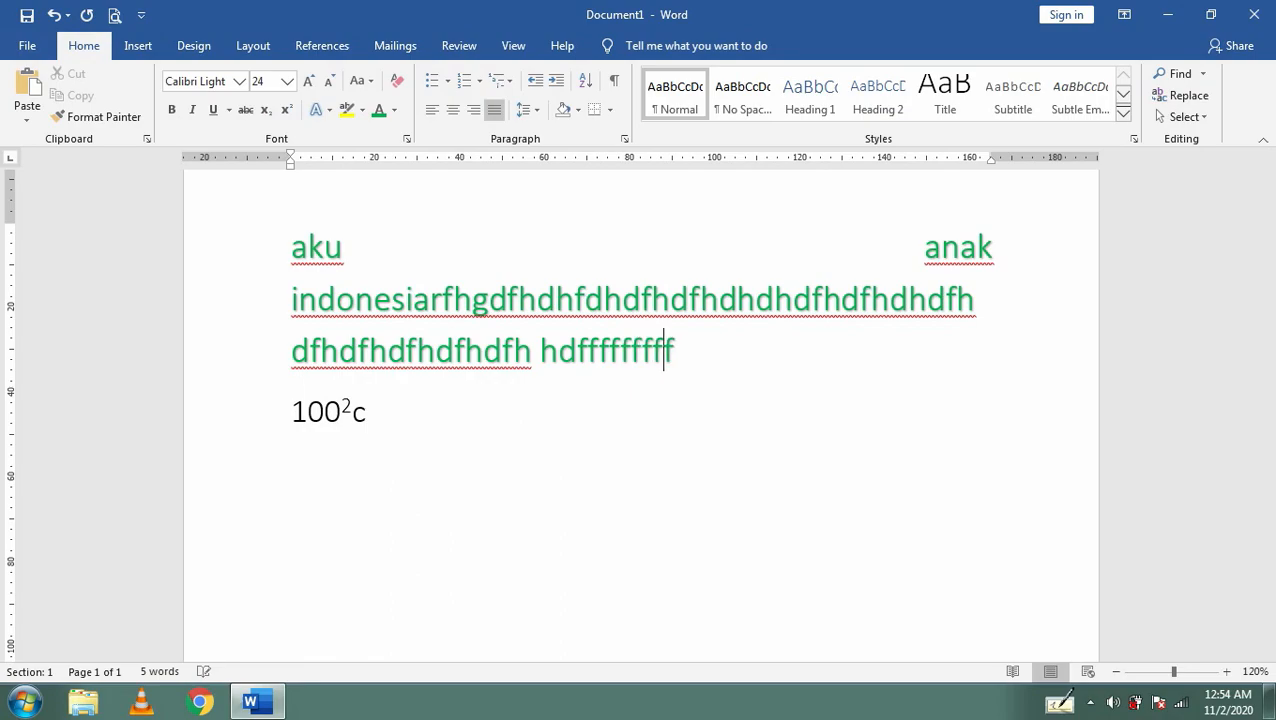
text(fffffffffffffffffffffffffff)
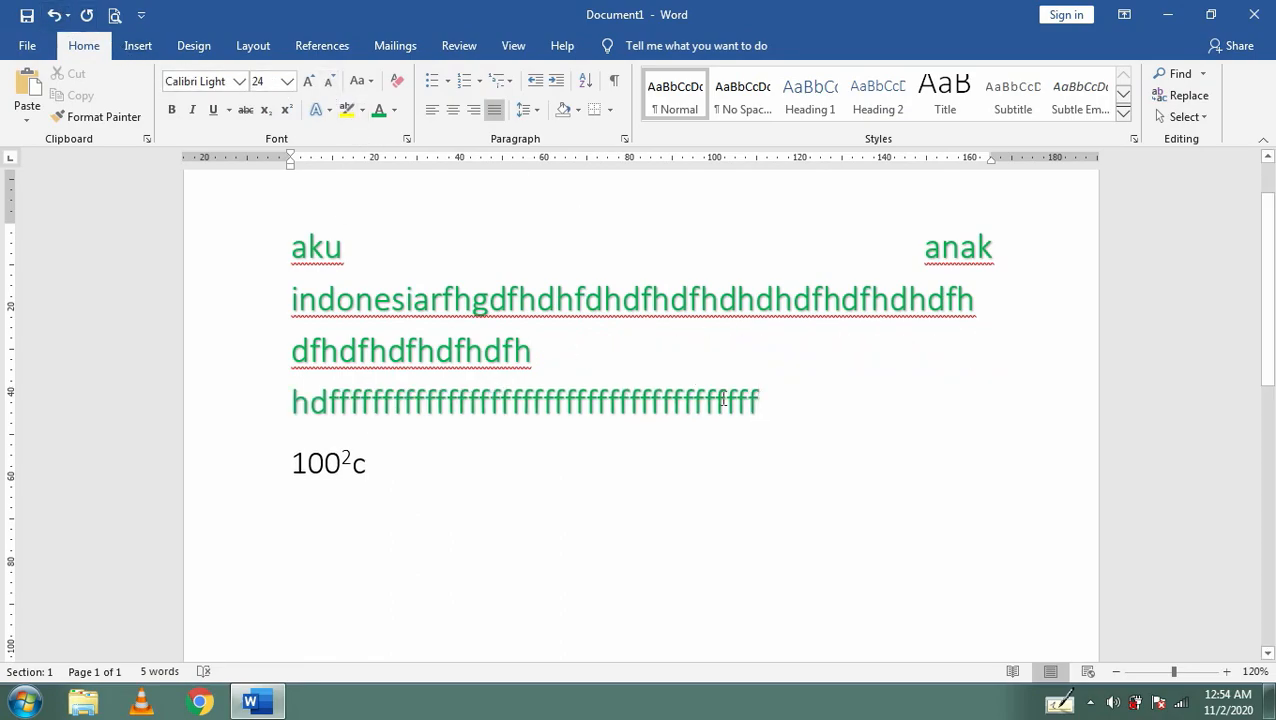
drag(758, 403, 433, 292)
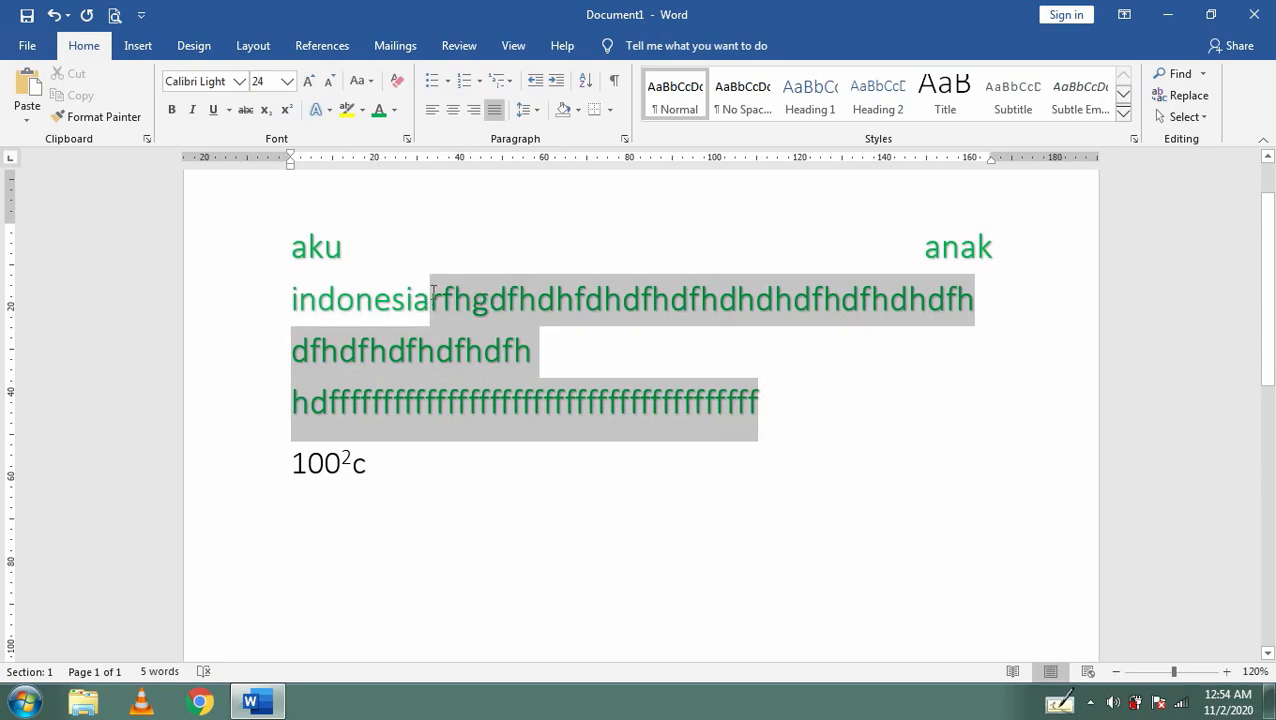
key(BackSpace)
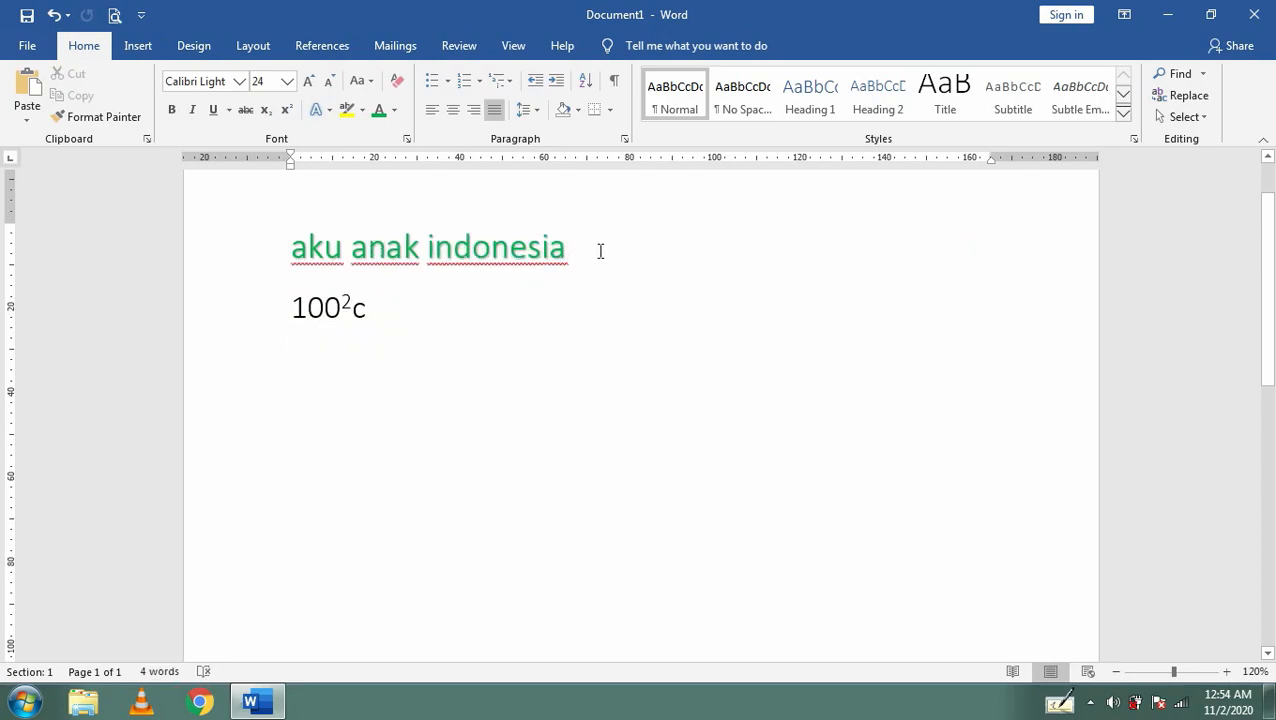
- Align the sentence "aku anak indonesia" right, center it and finally align it left
click(472, 111)
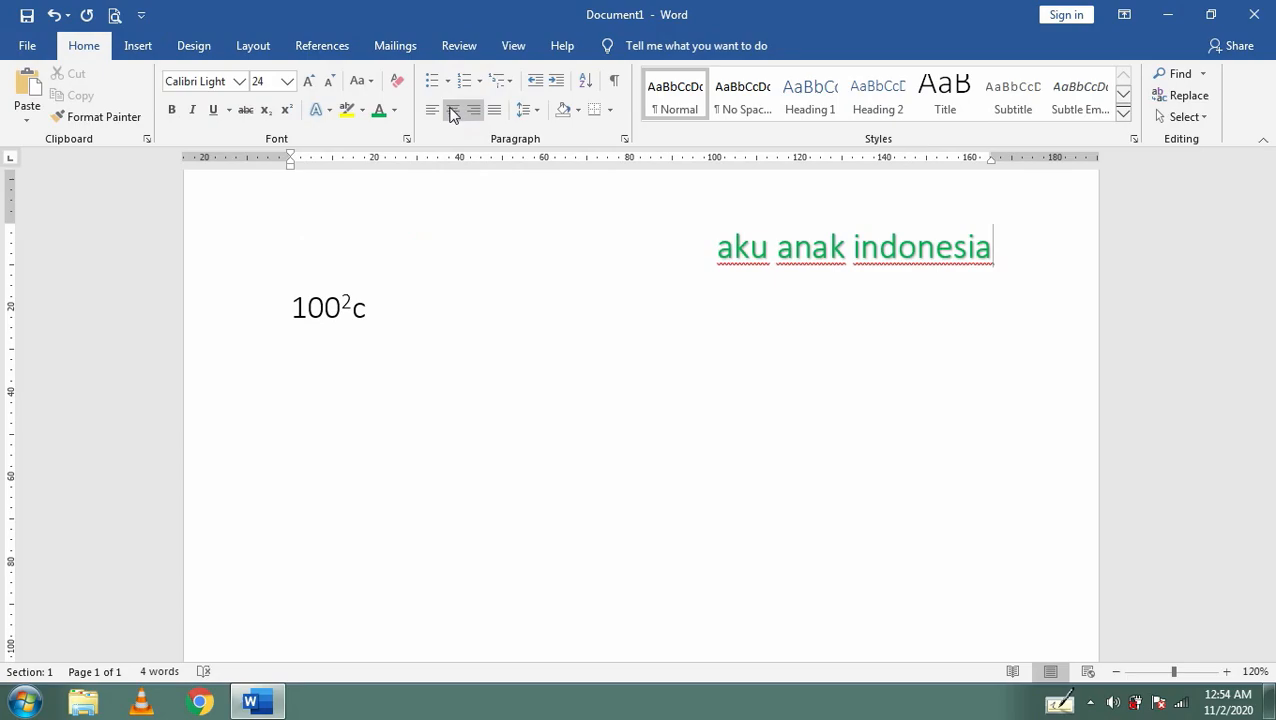
click(449, 113)
click(432, 111)
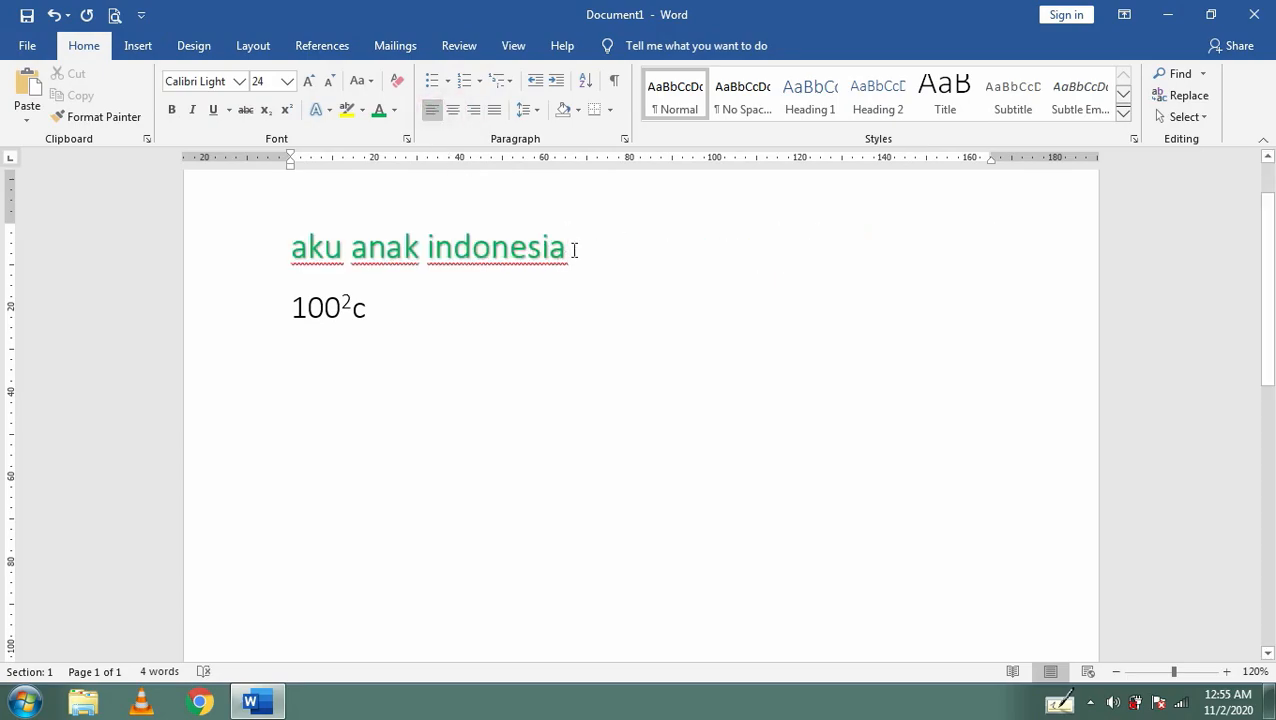
drag(574, 247, 297, 249)
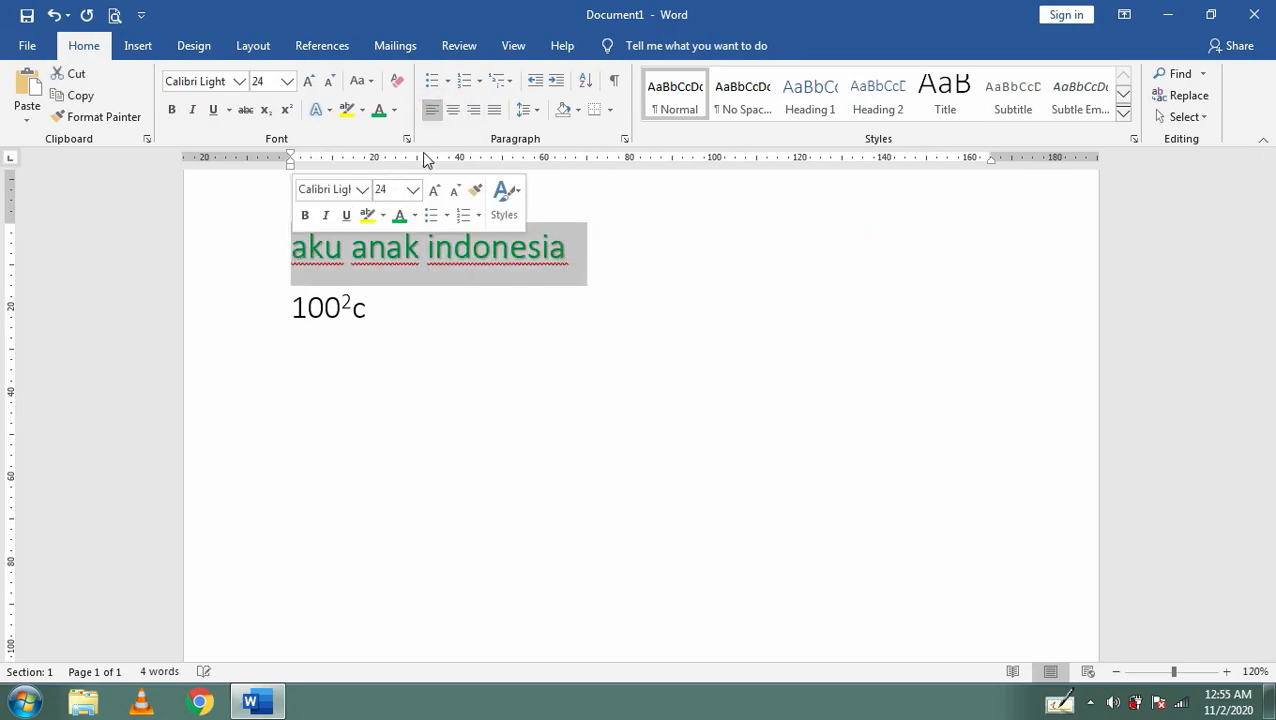
click(586, 260)
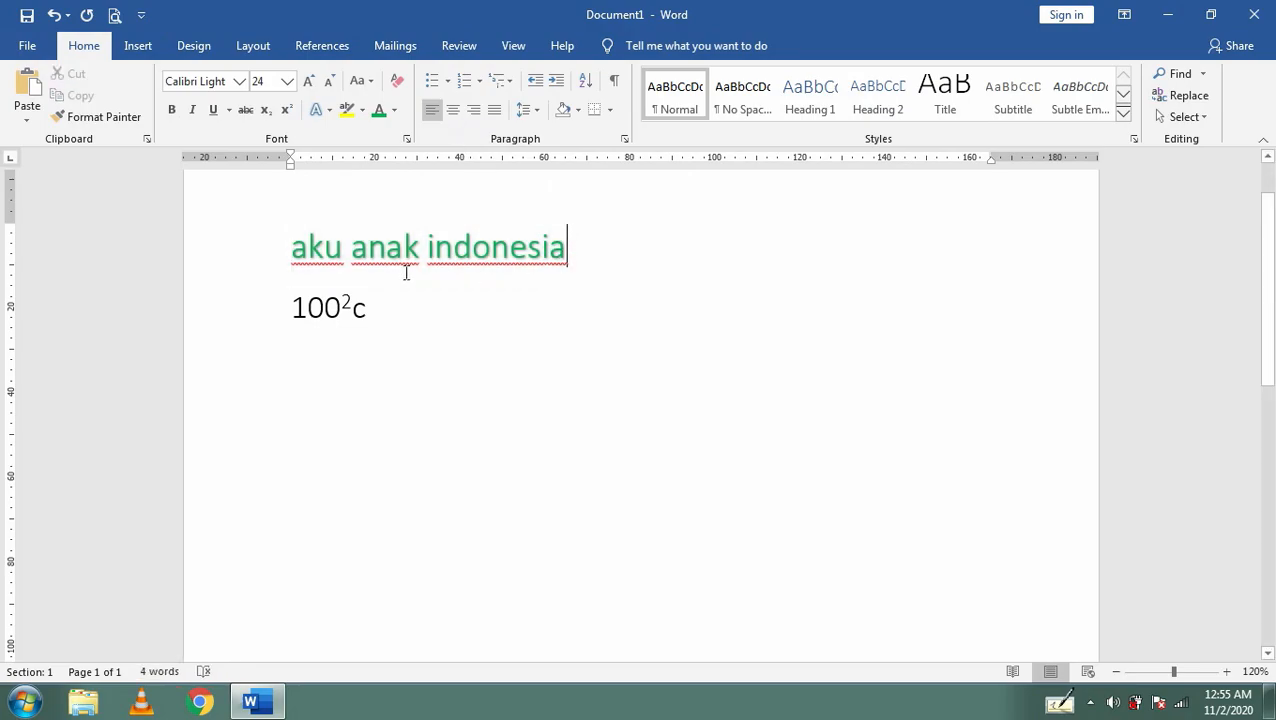
- Try centering the sentence with only the cursor in it and with the whole sentence selected, returning it to left alignment each time
click(424, 247)
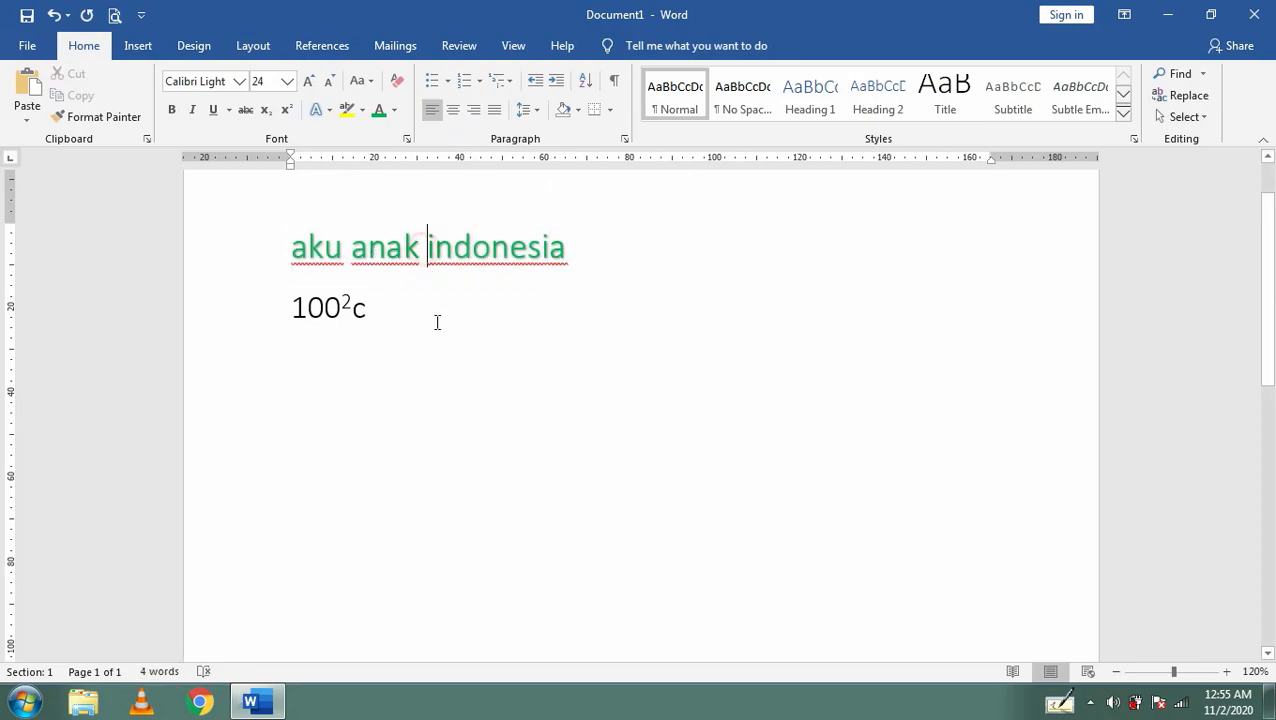
click(453, 112)
click(438, 113)
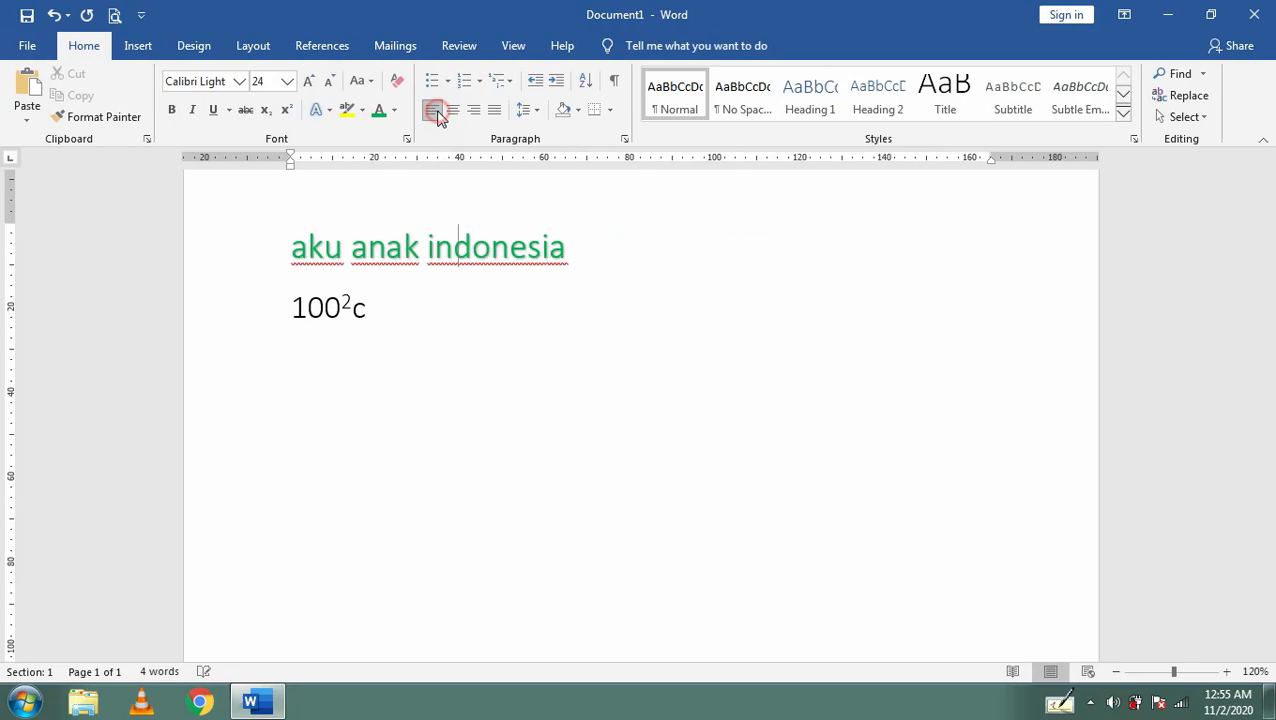
drag(578, 250, 291, 247)
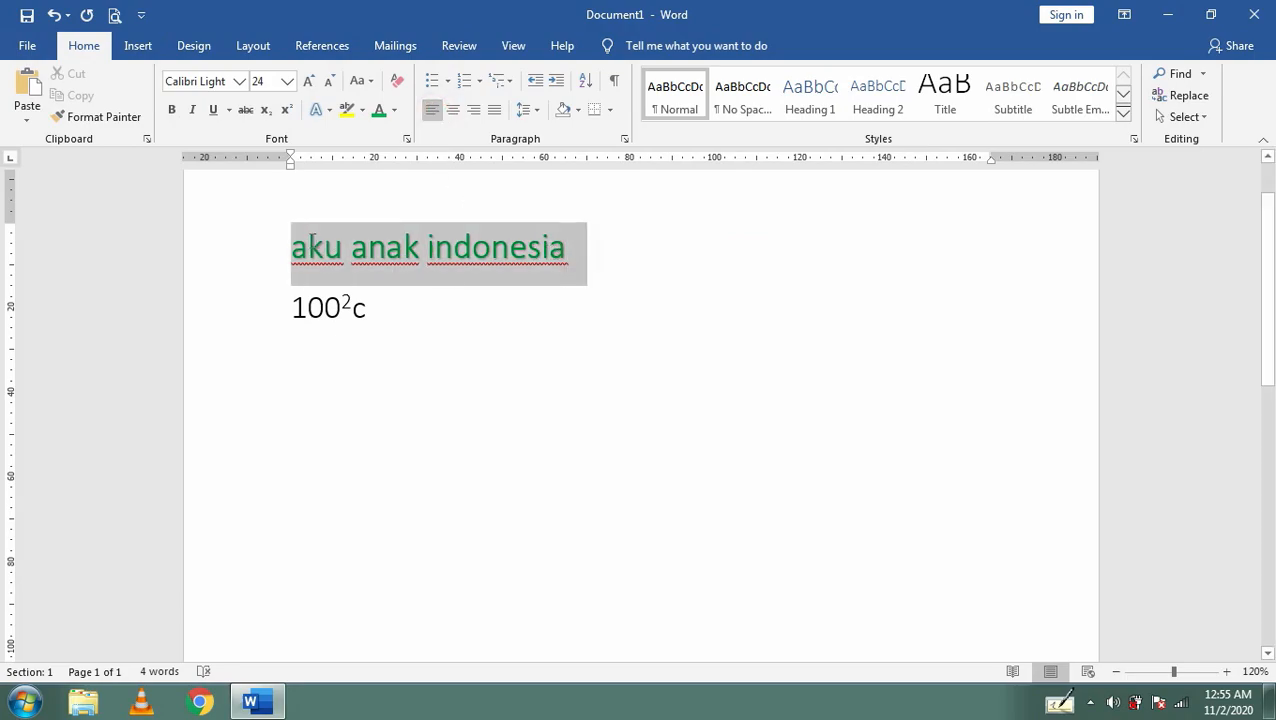
click(453, 110)
click(795, 256)
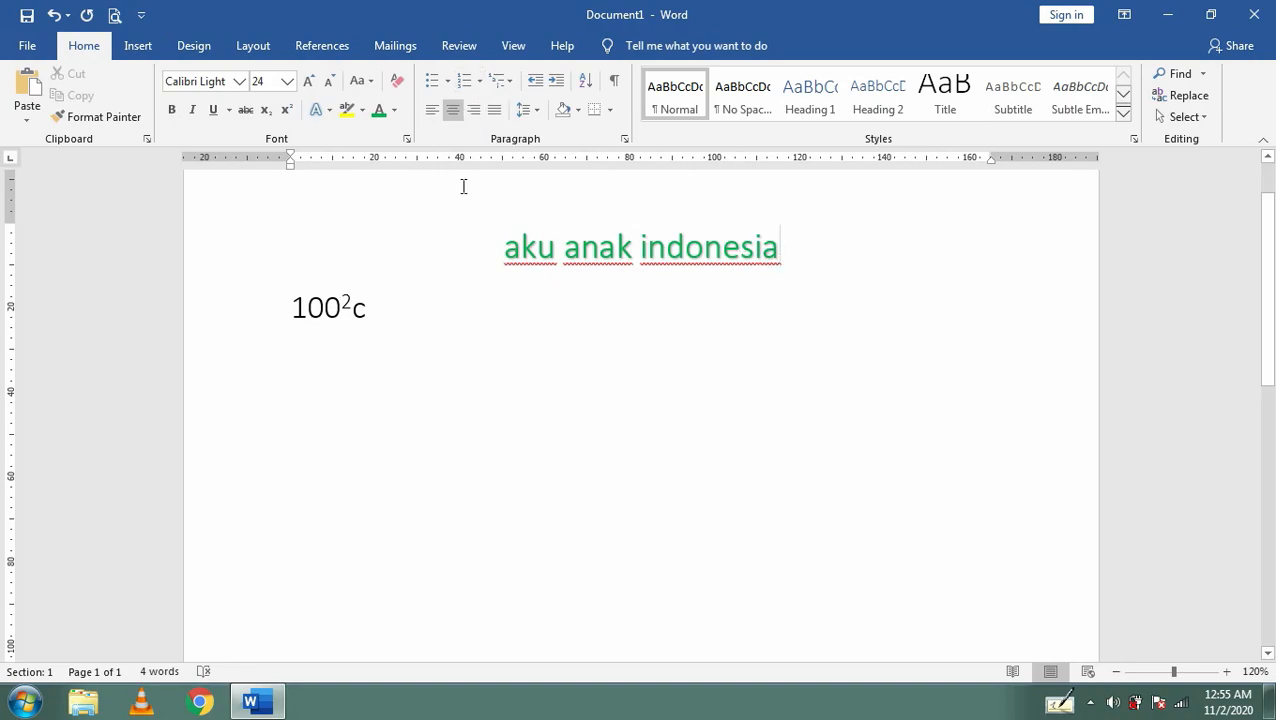
click(509, 249)
click(432, 110)
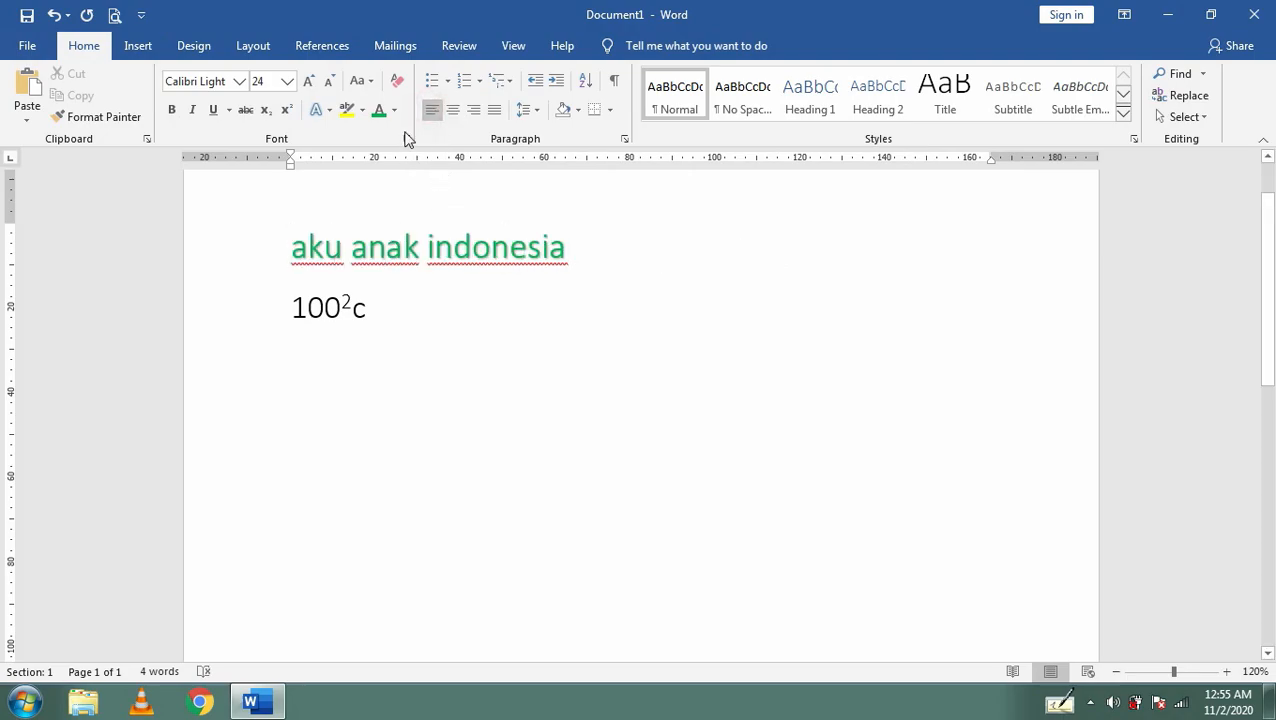
- Try the arrow, checkmark and round bullets on the sentence, and remove the bullet and its indent again
click(450, 82)
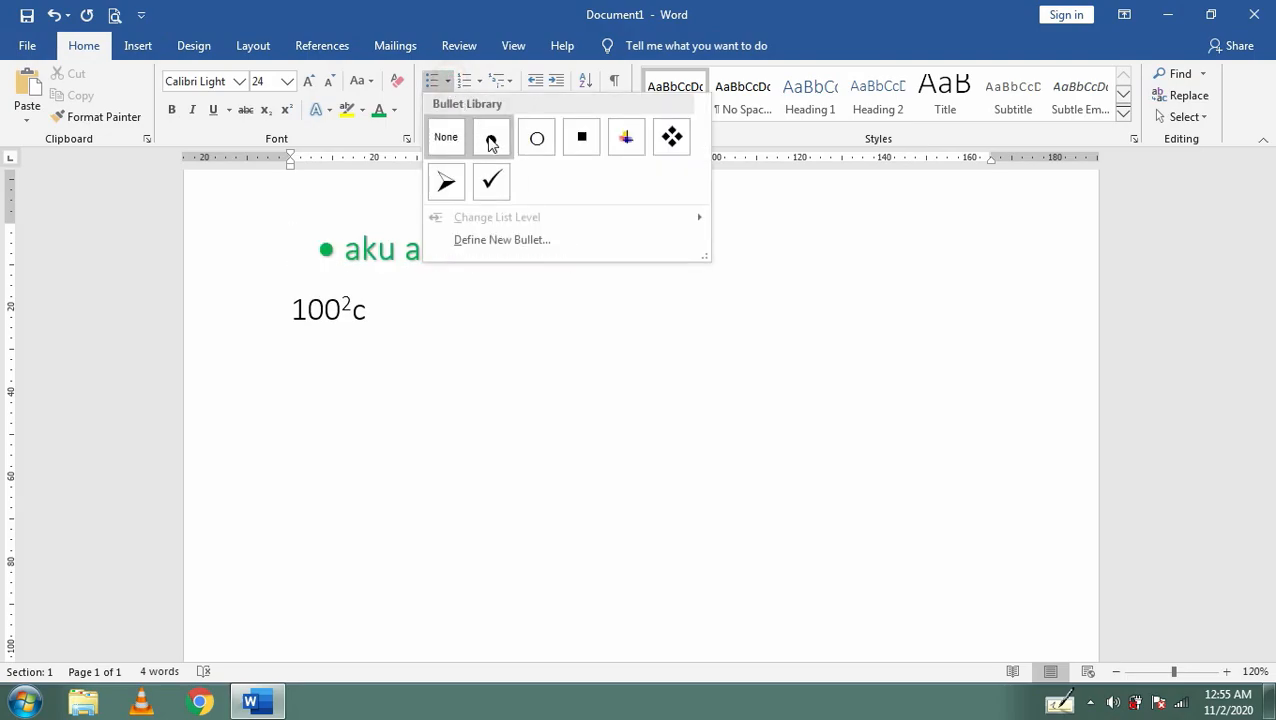
click(446, 182)
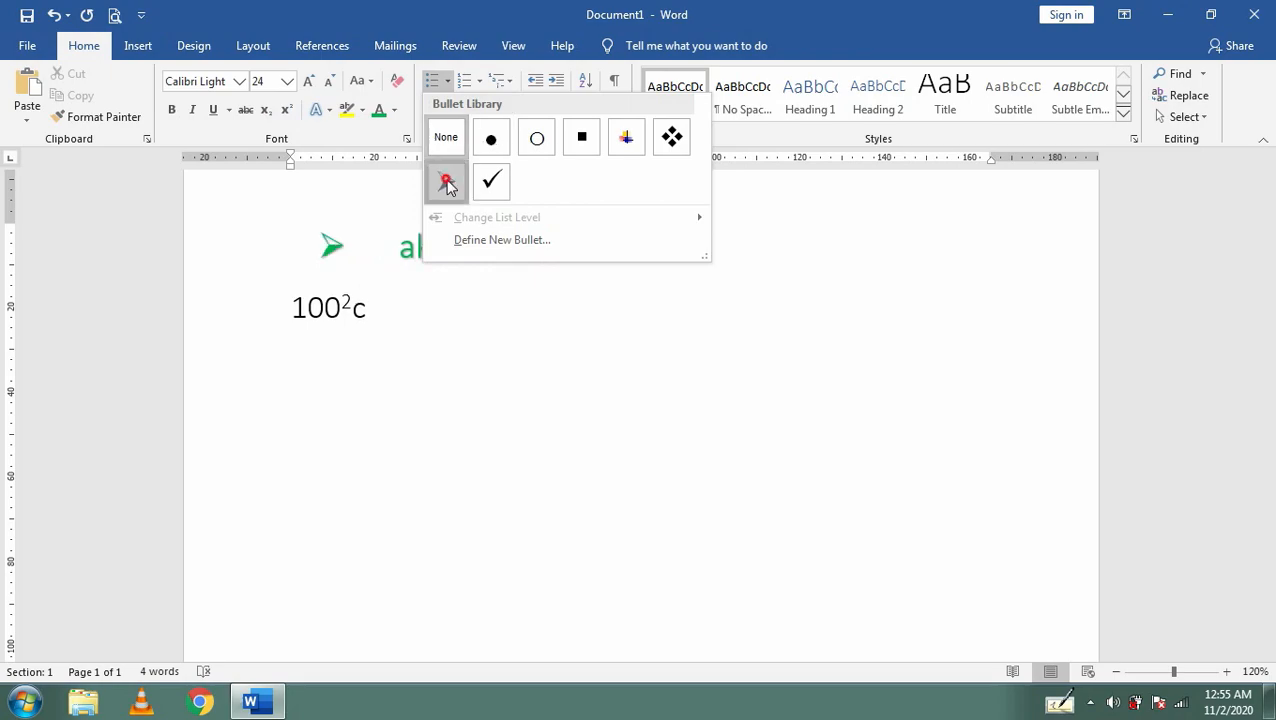
click(450, 84)
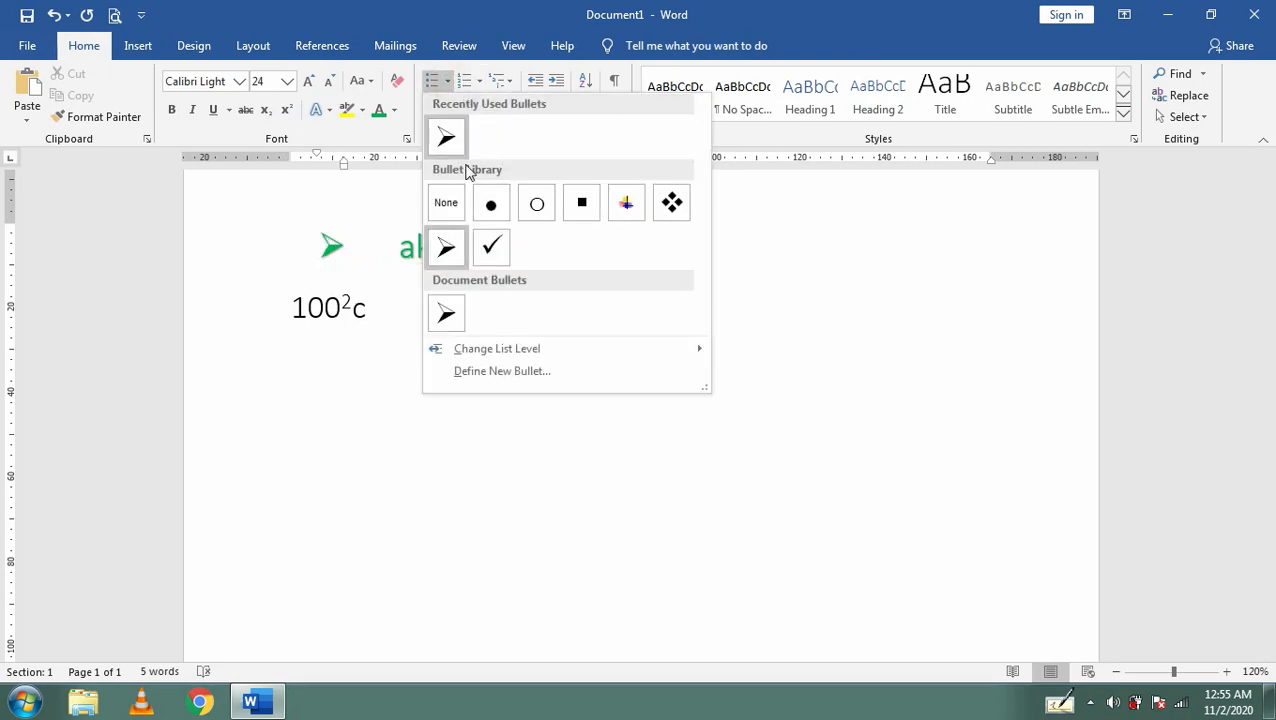
click(490, 243)
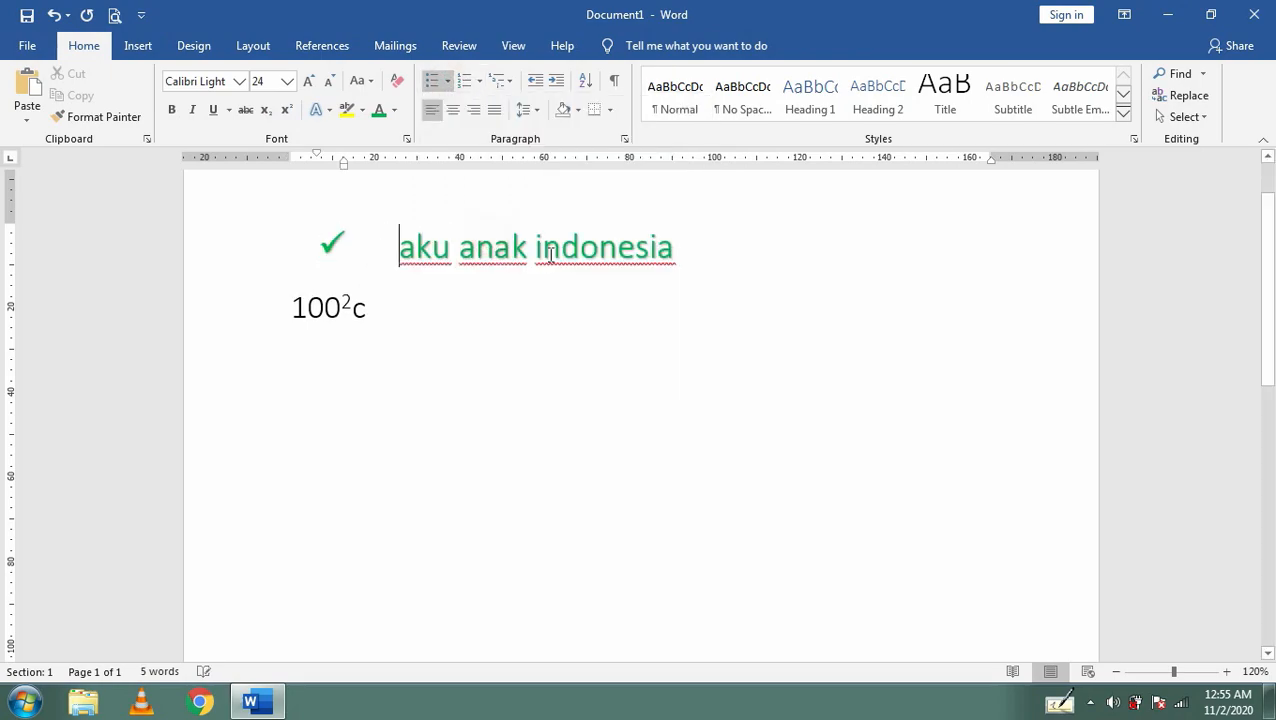
click(447, 81)
click(491, 202)
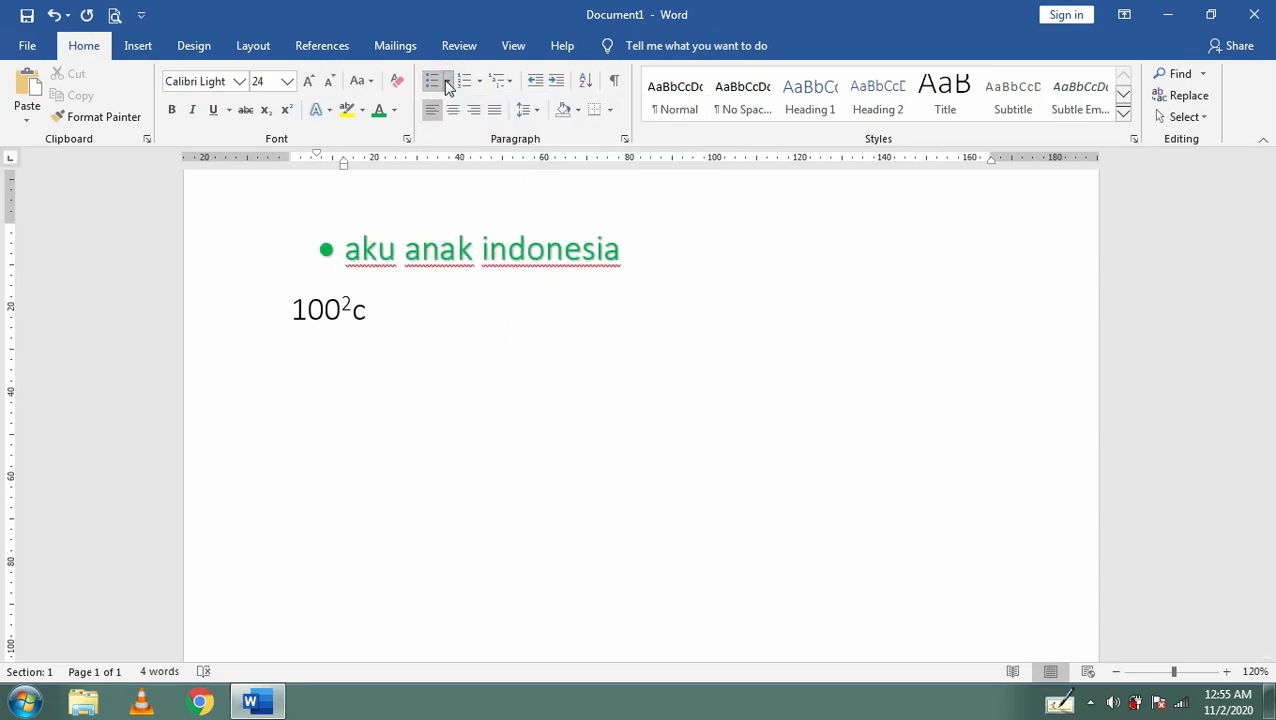
key(BackSpace)
key(BackSpace)
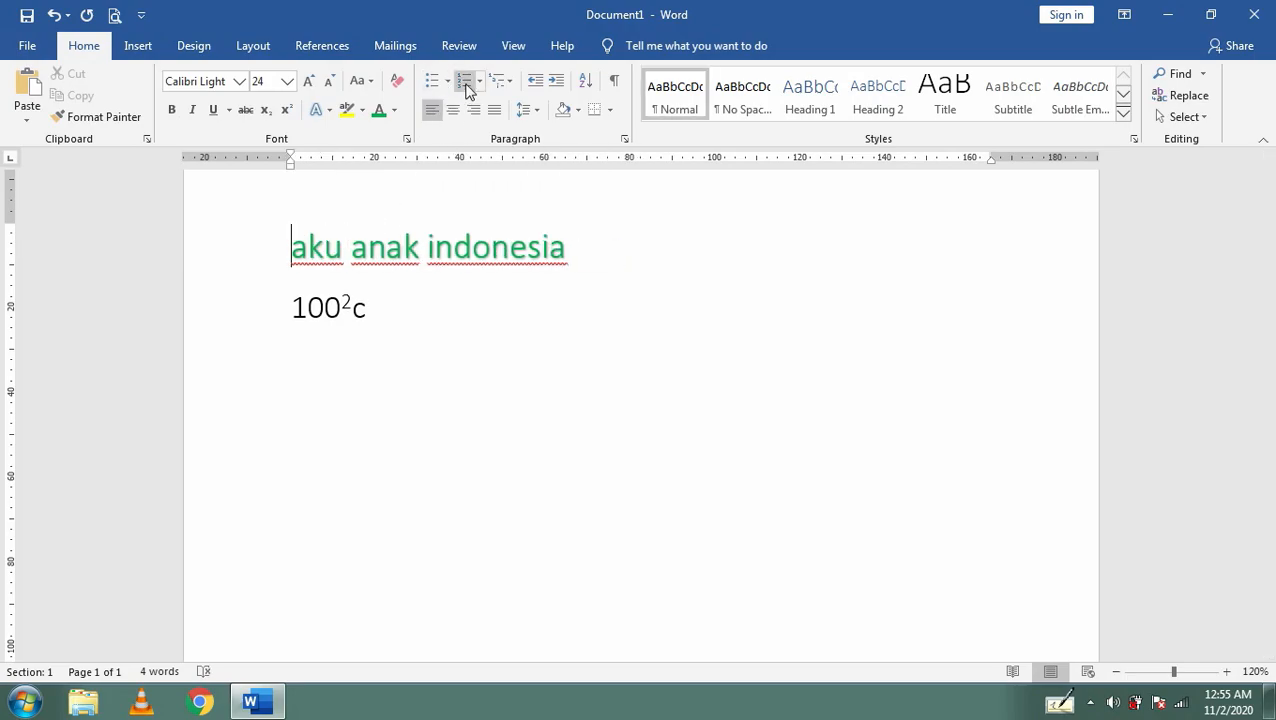
- Number the sentence "aku anak indonesia" with the 1. 2. 3. numbering format
click(480, 82)
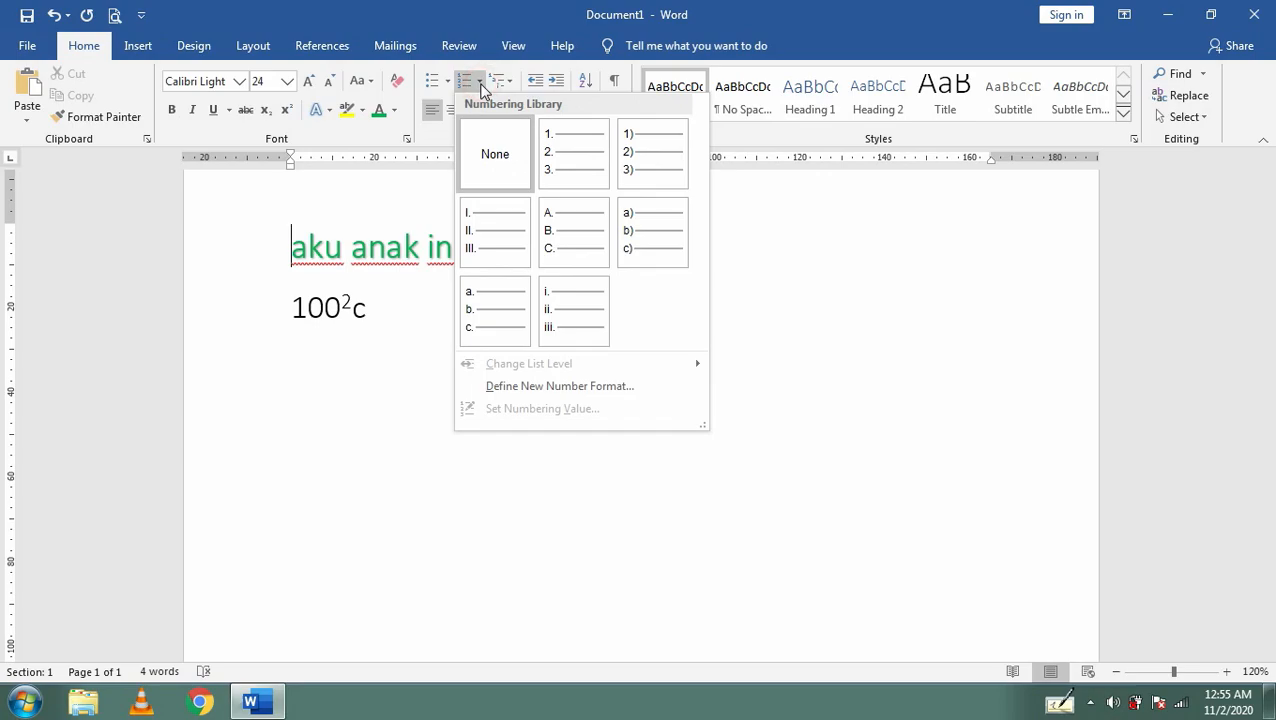
click(561, 160)
click(680, 253)
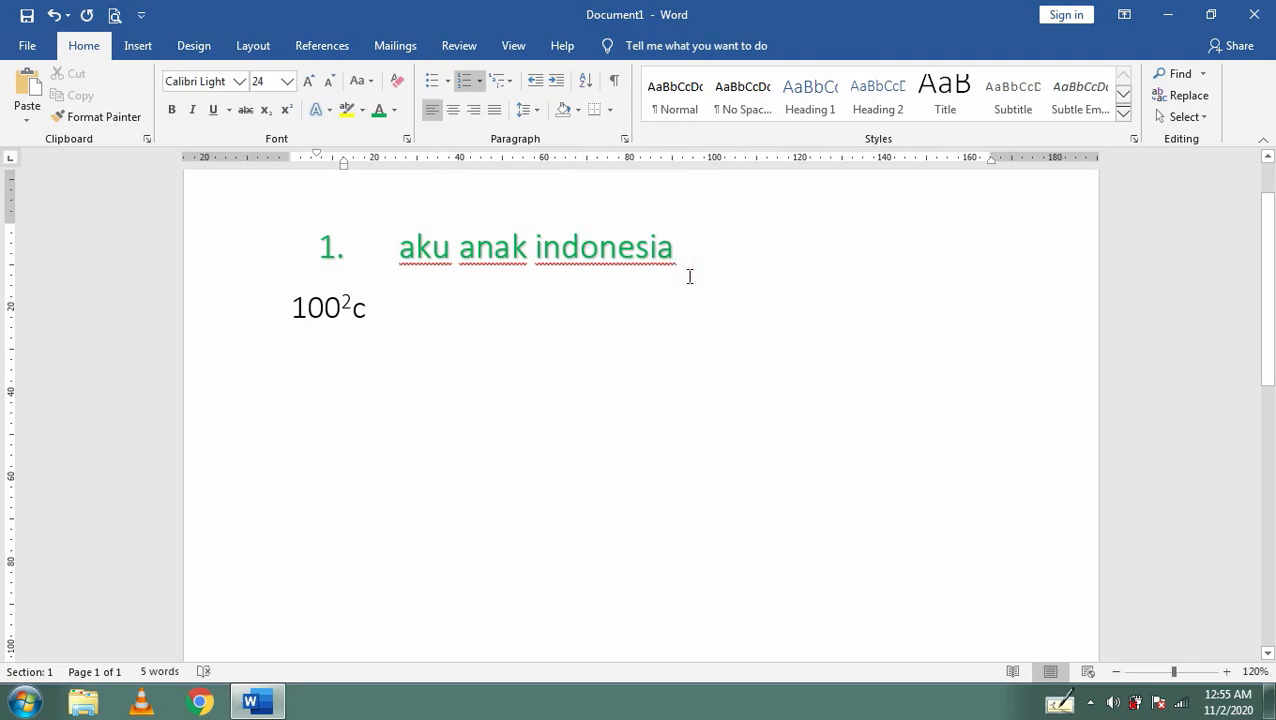
- Add two filler items, "hdhgfdg" and "dfdfh", to the numbered list after the sentence
key(Return)
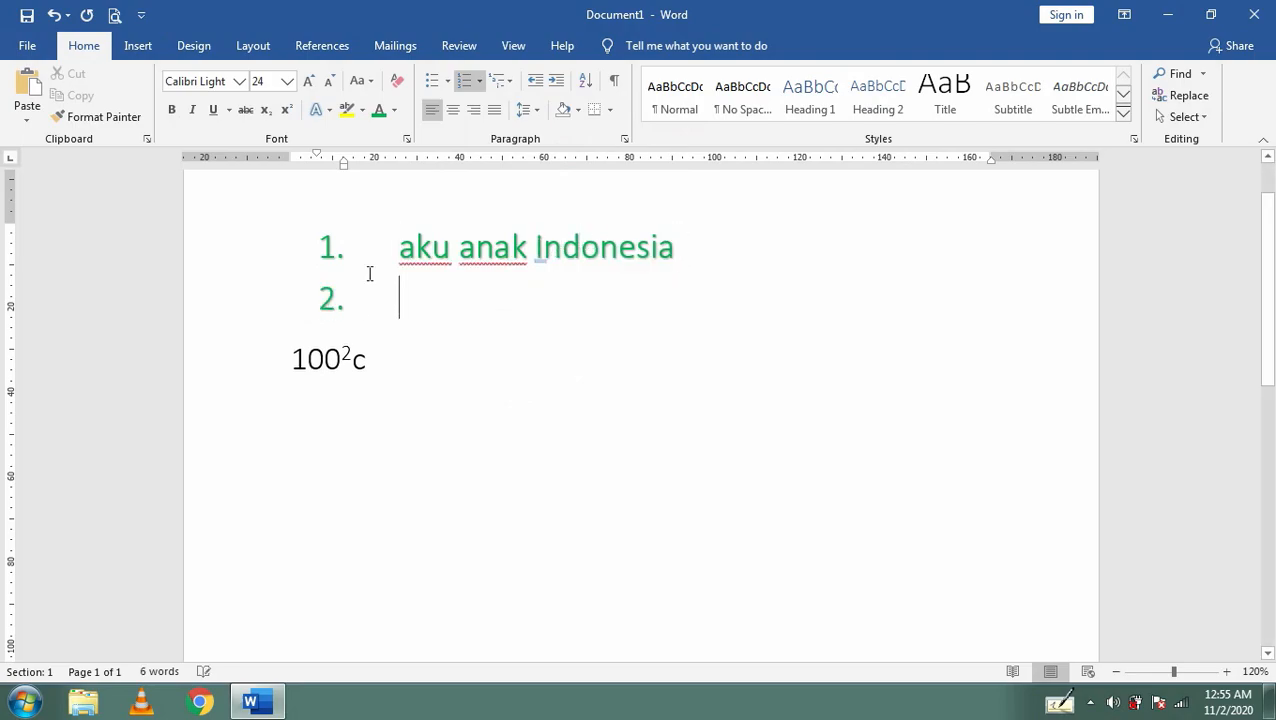
text(hdhgfdg)
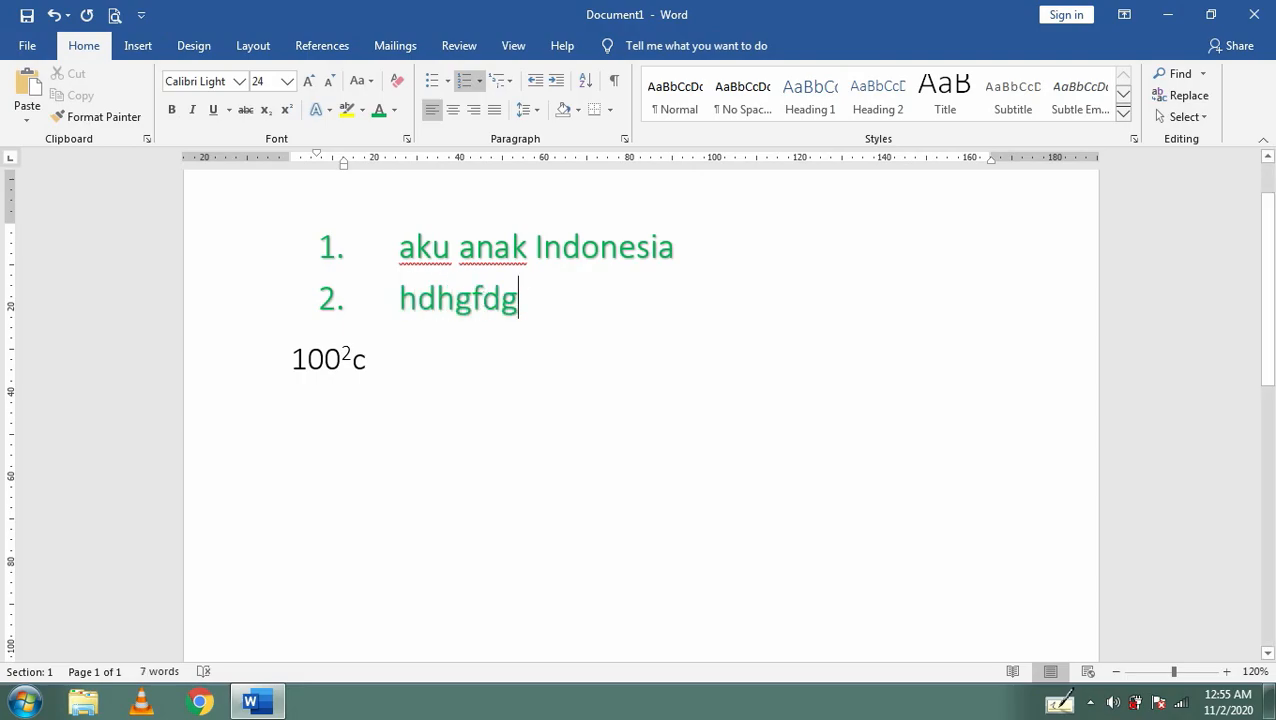
key(Return)
text(dfdfh)
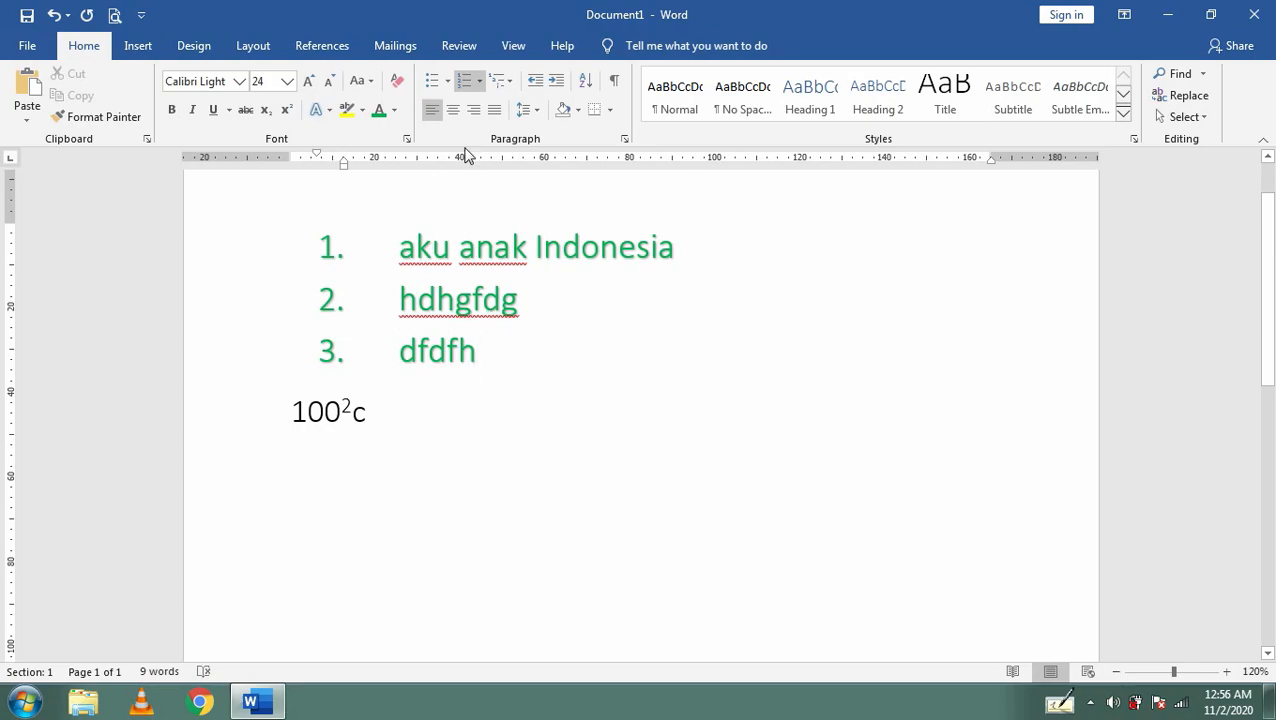
- Delete the two filler items, and undo the line merge and extra line break so the 100²c line stays outside the list
drag(492, 349, 319, 293)
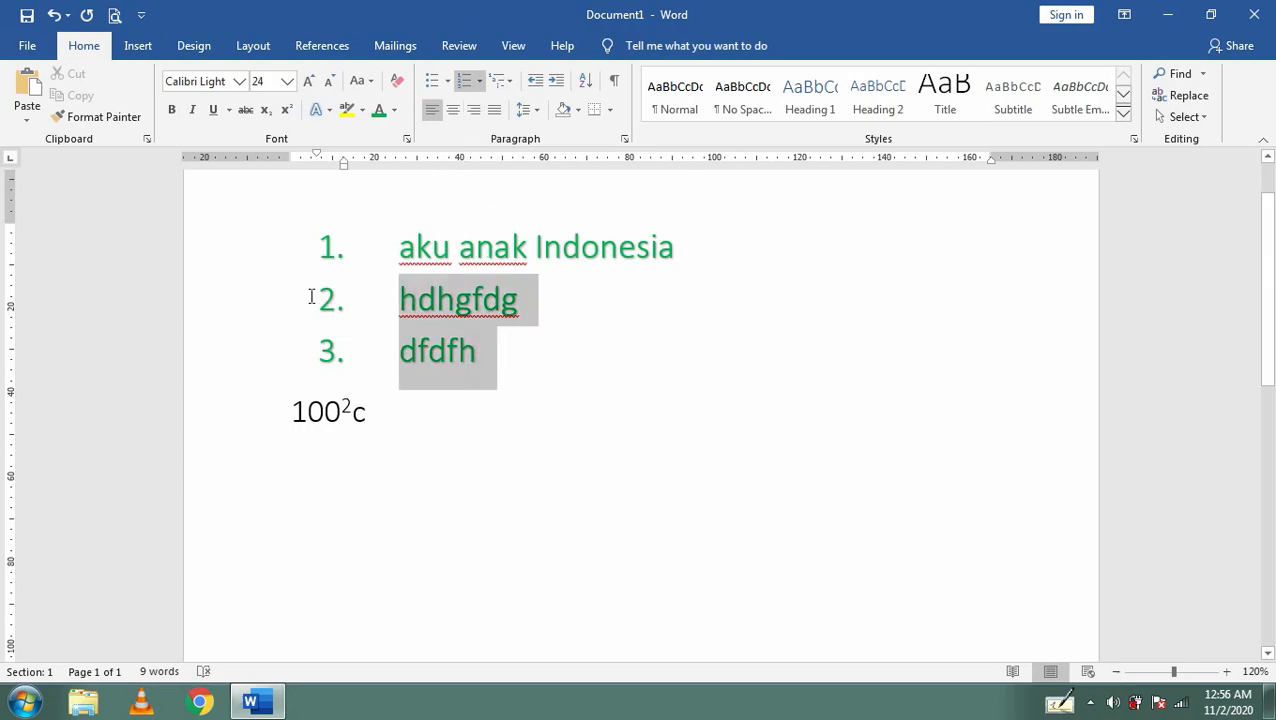
key(BackSpace)
key(BackSpace)
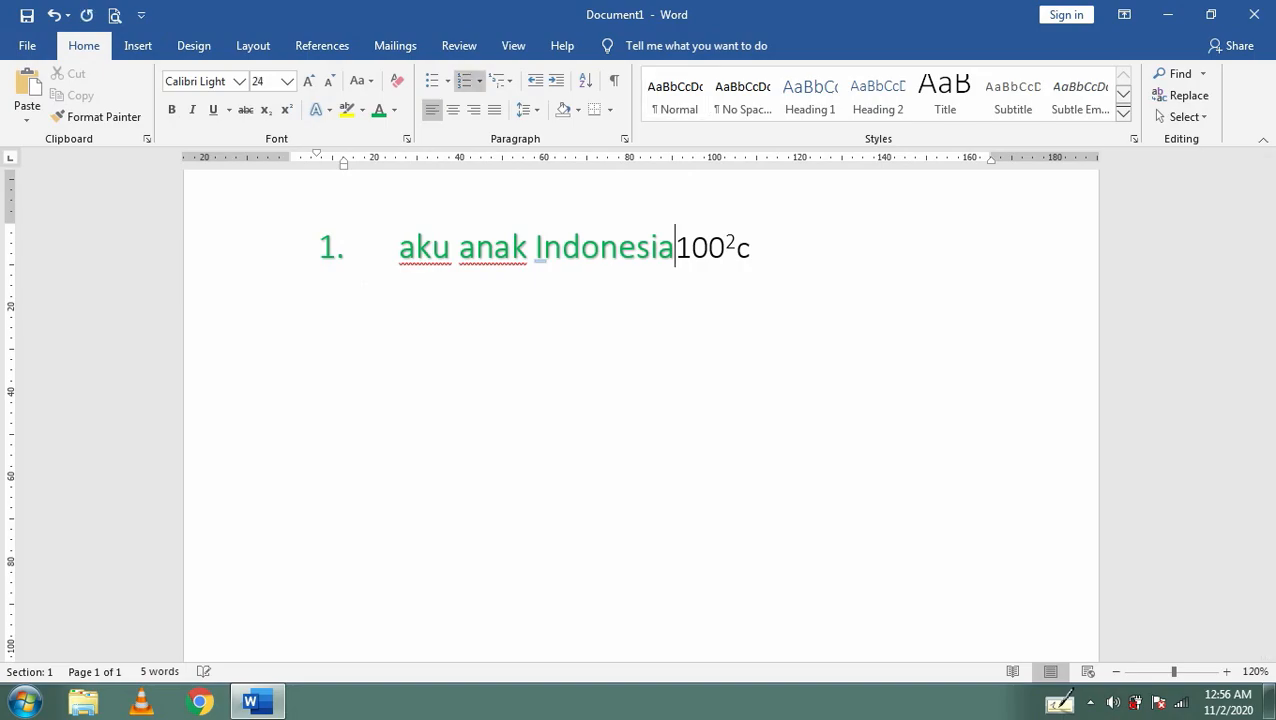
key(Return)
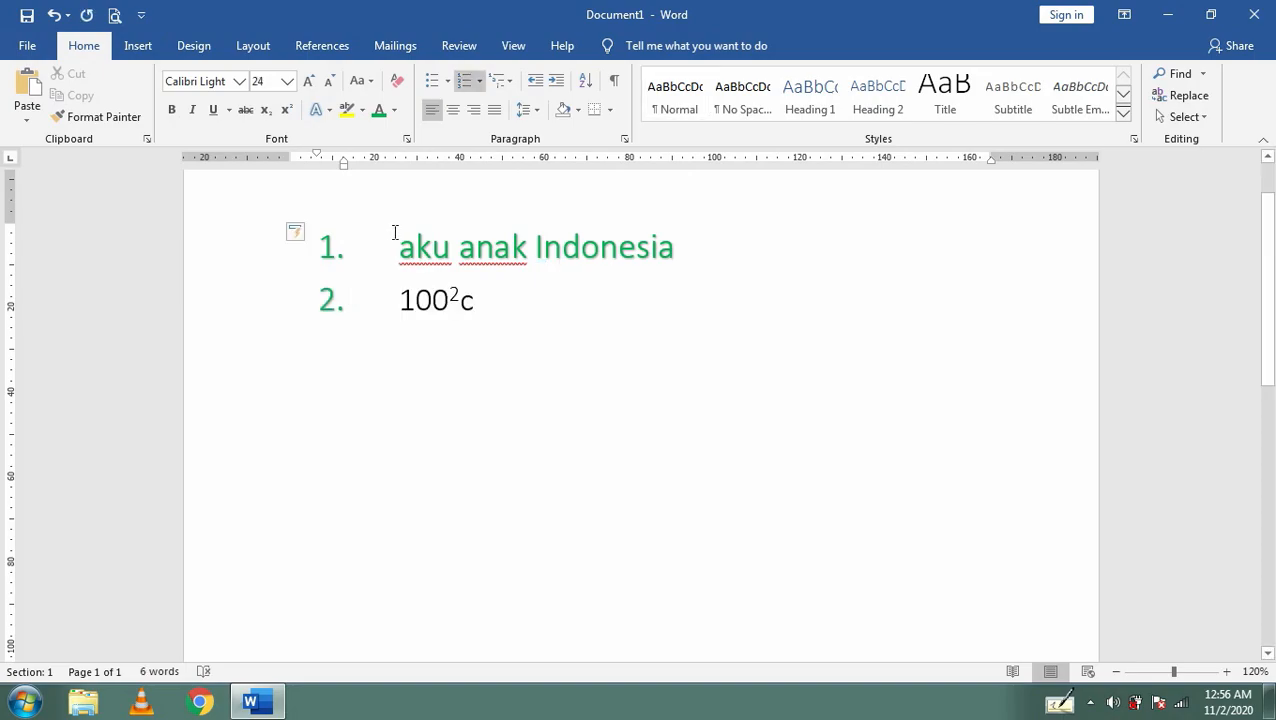
key(ctrl+z)
key(ctrl+z)
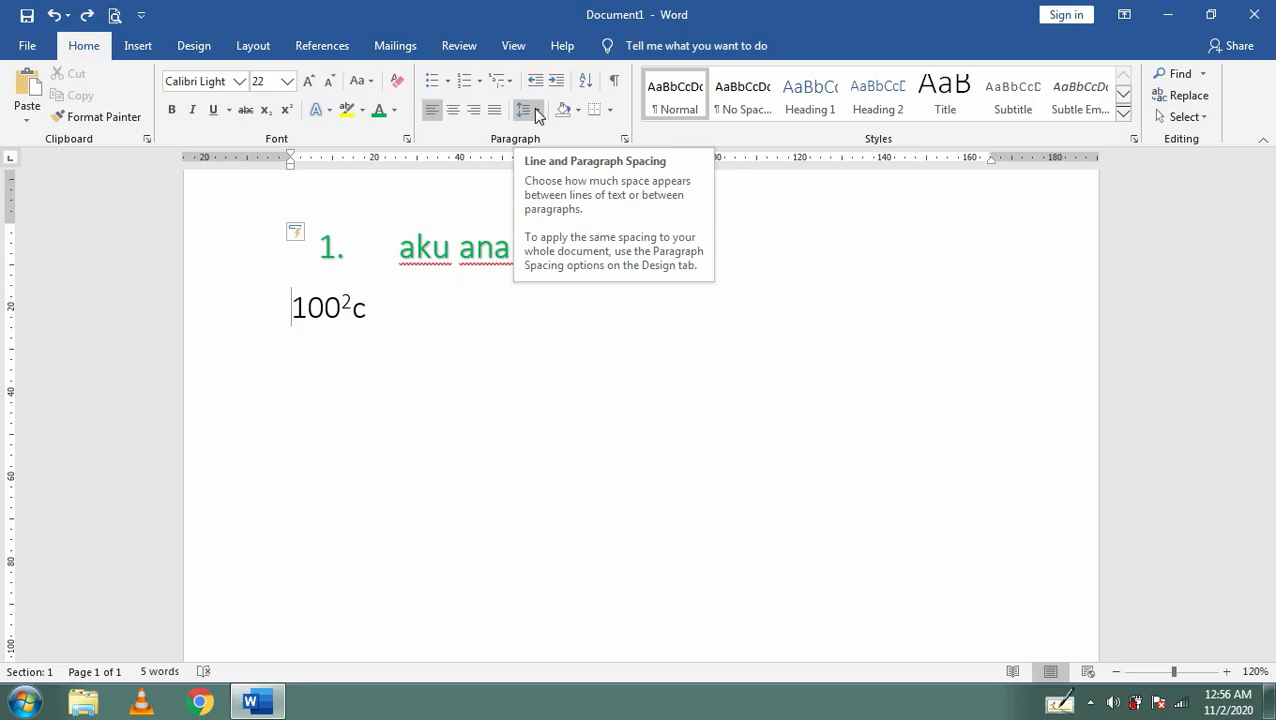
- Set the numbered sentence's line spacing to 1.5 and deselect it
click(536, 110)
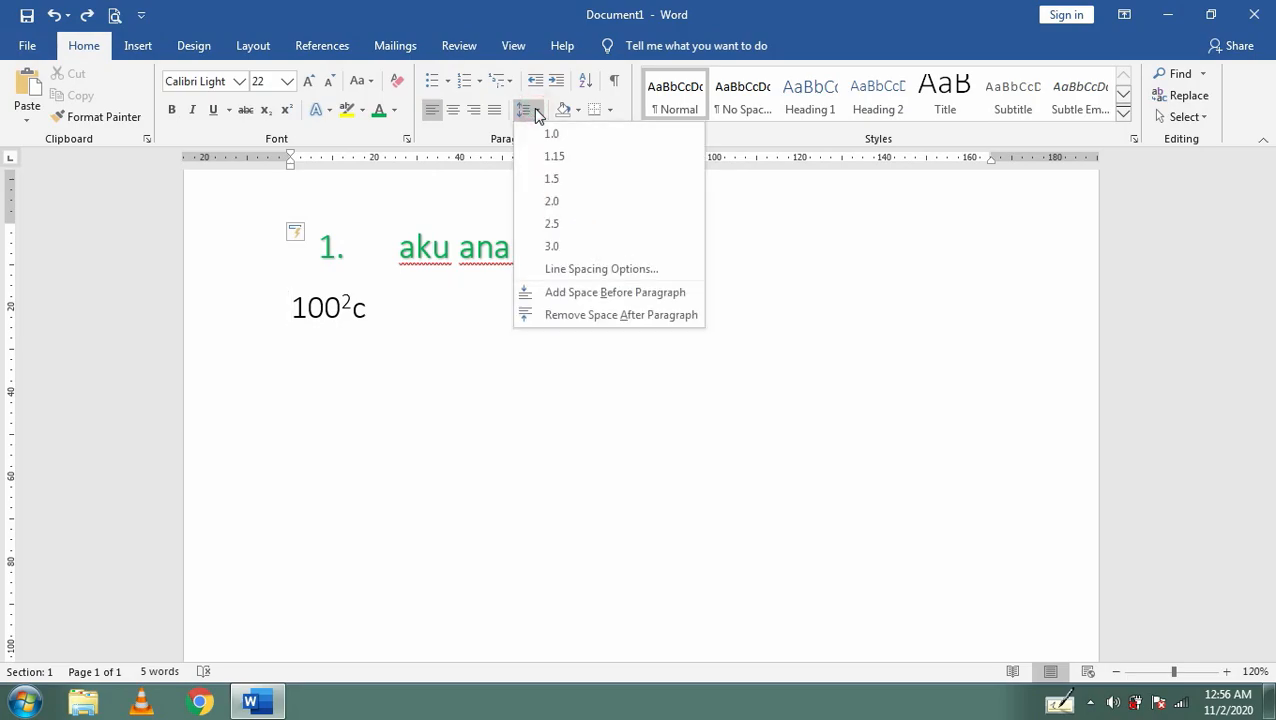
click(552, 179)
drag(684, 253, 339, 250)
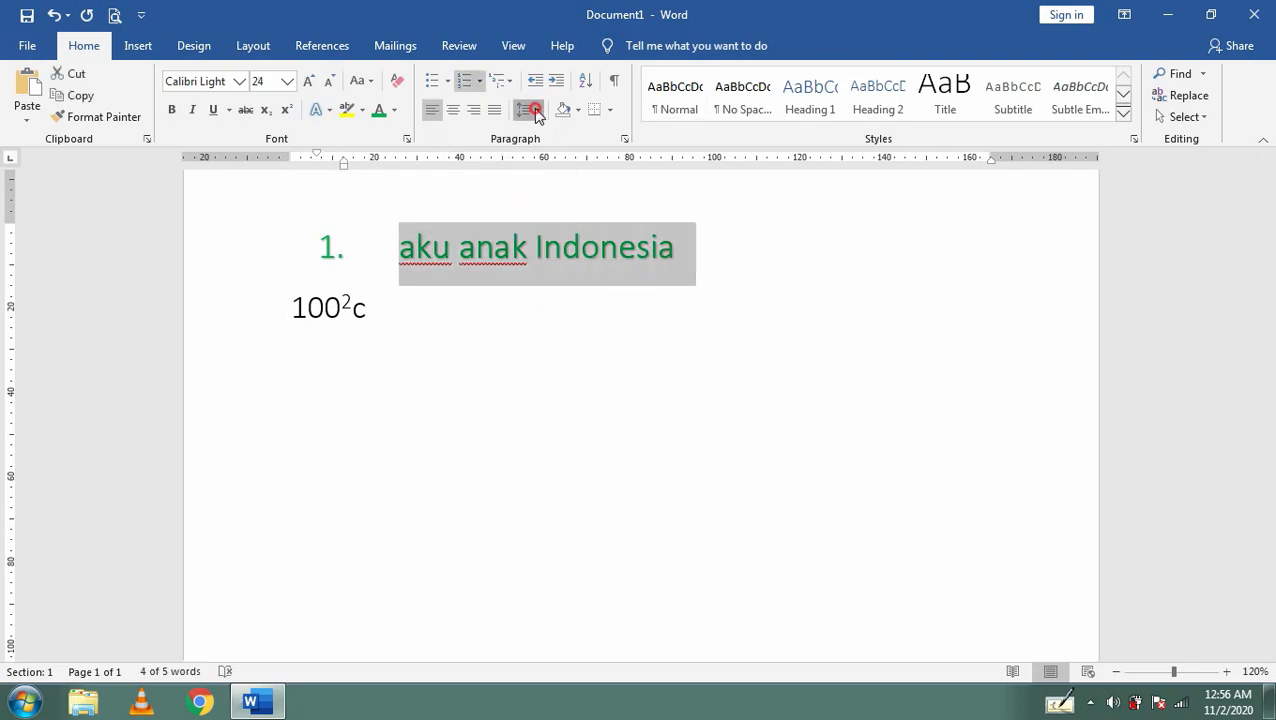
click(524, 110)
click(555, 180)
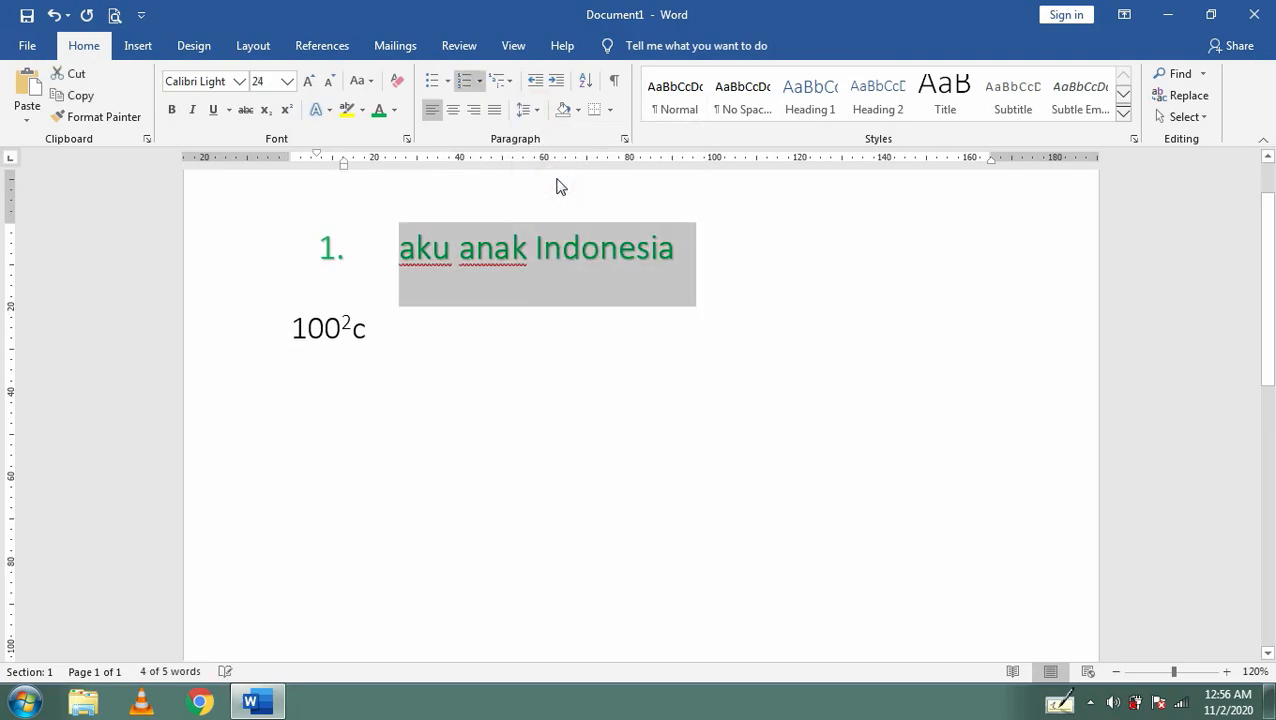
click(538, 110)
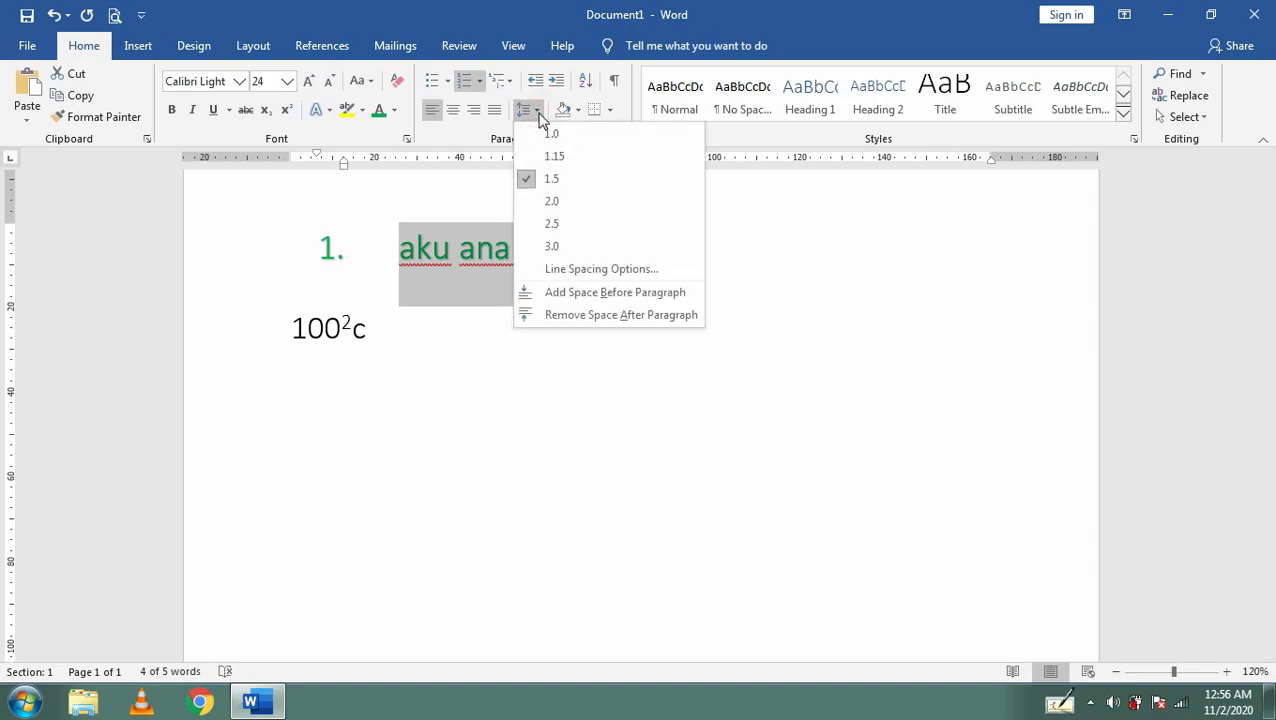
click(538, 114)
click(400, 248)
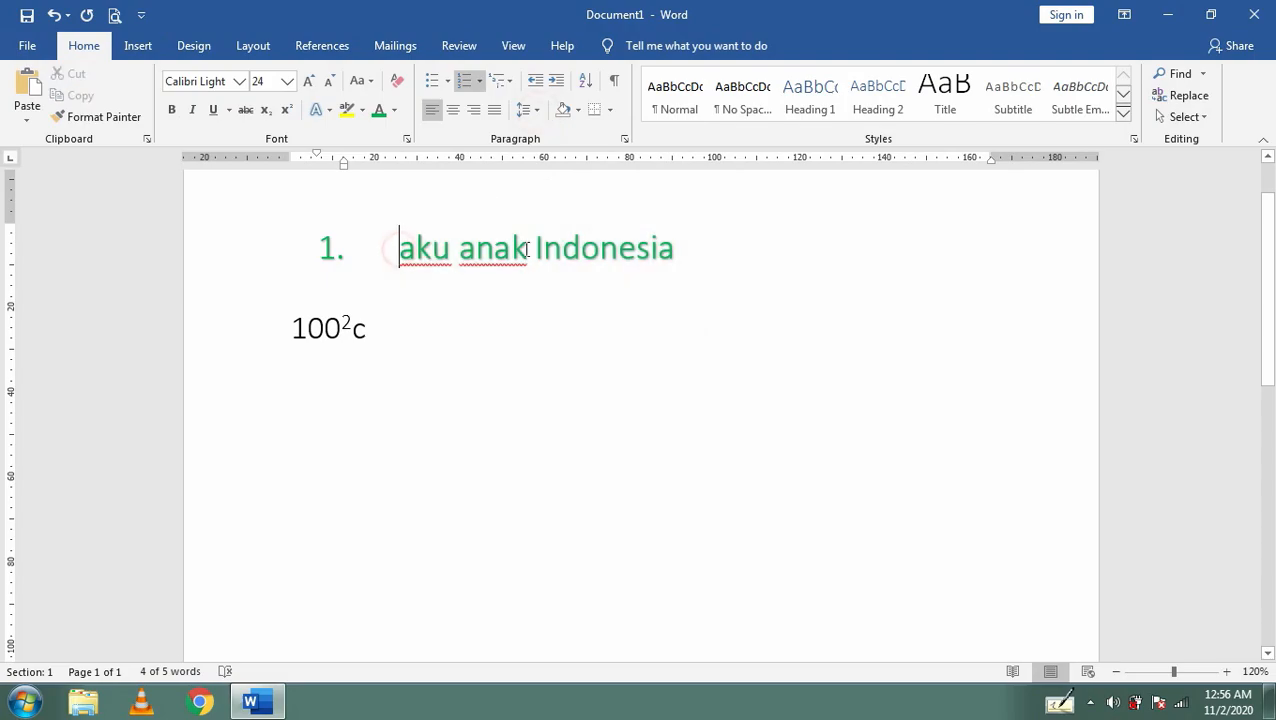
- Add a second numbered item, "sehat dan kuat", after the sentence
click(686, 248)
key(Return)
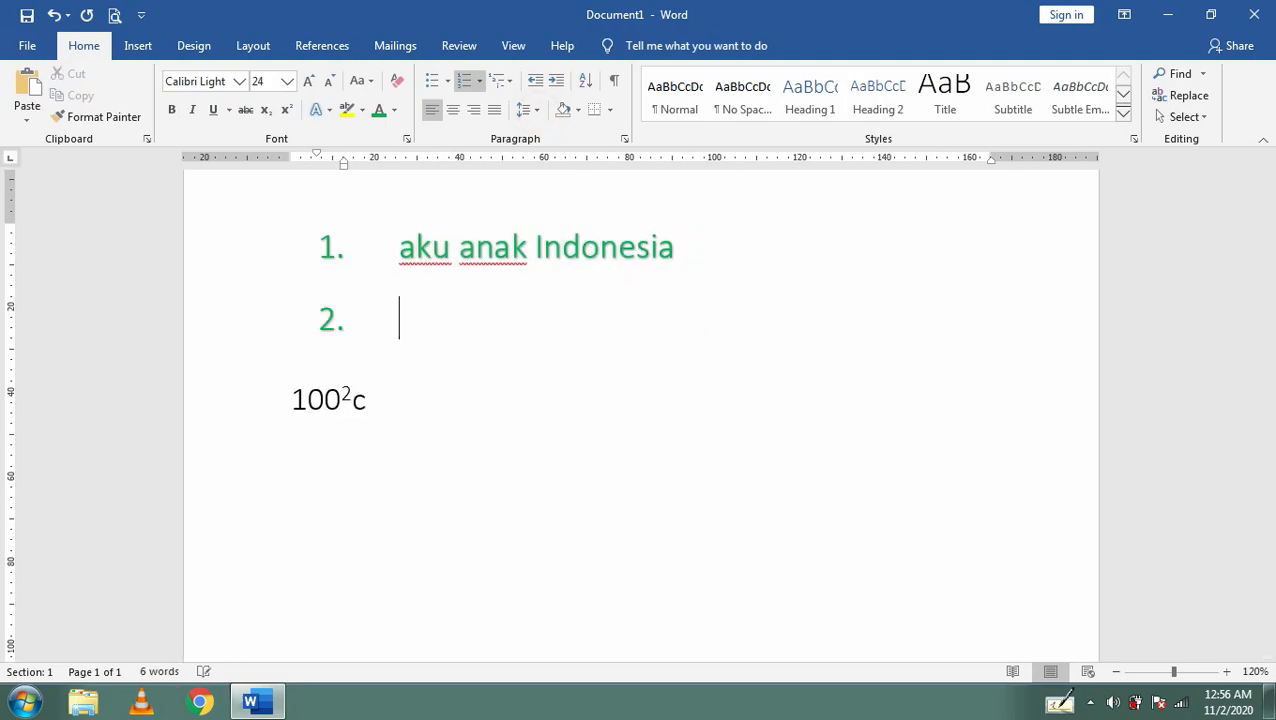
text(sehat dan k)
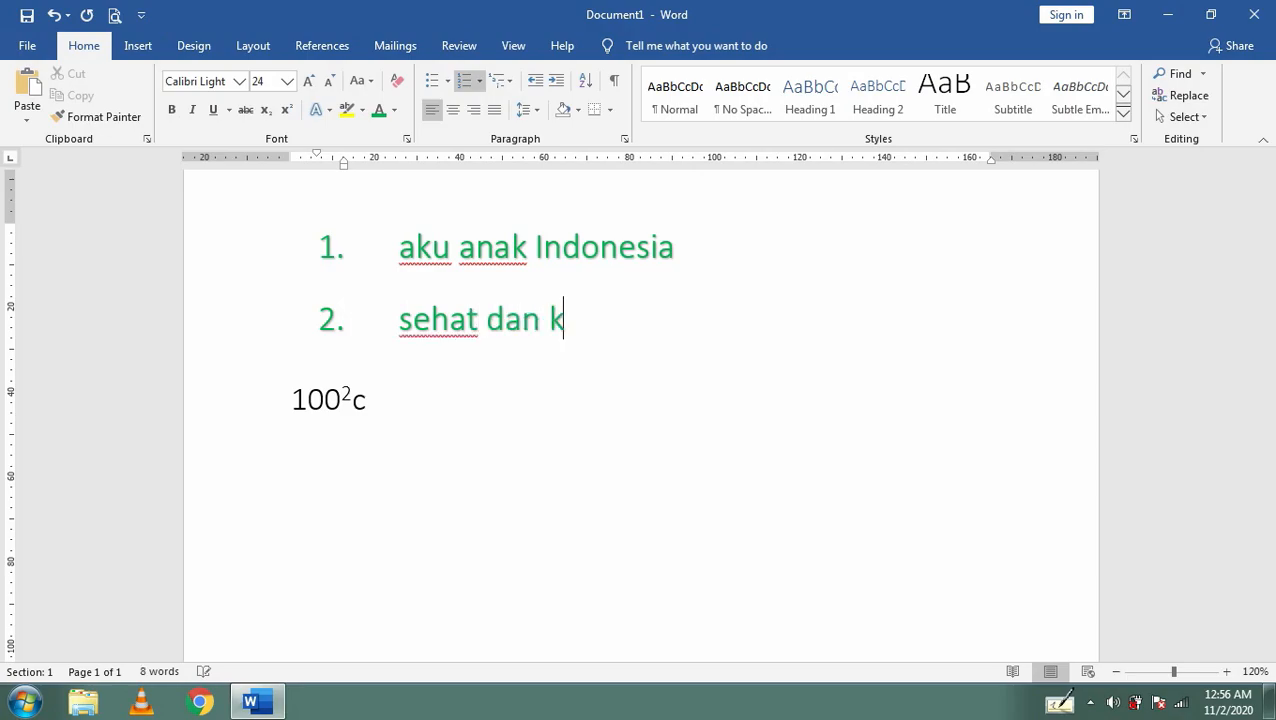
text(uat)
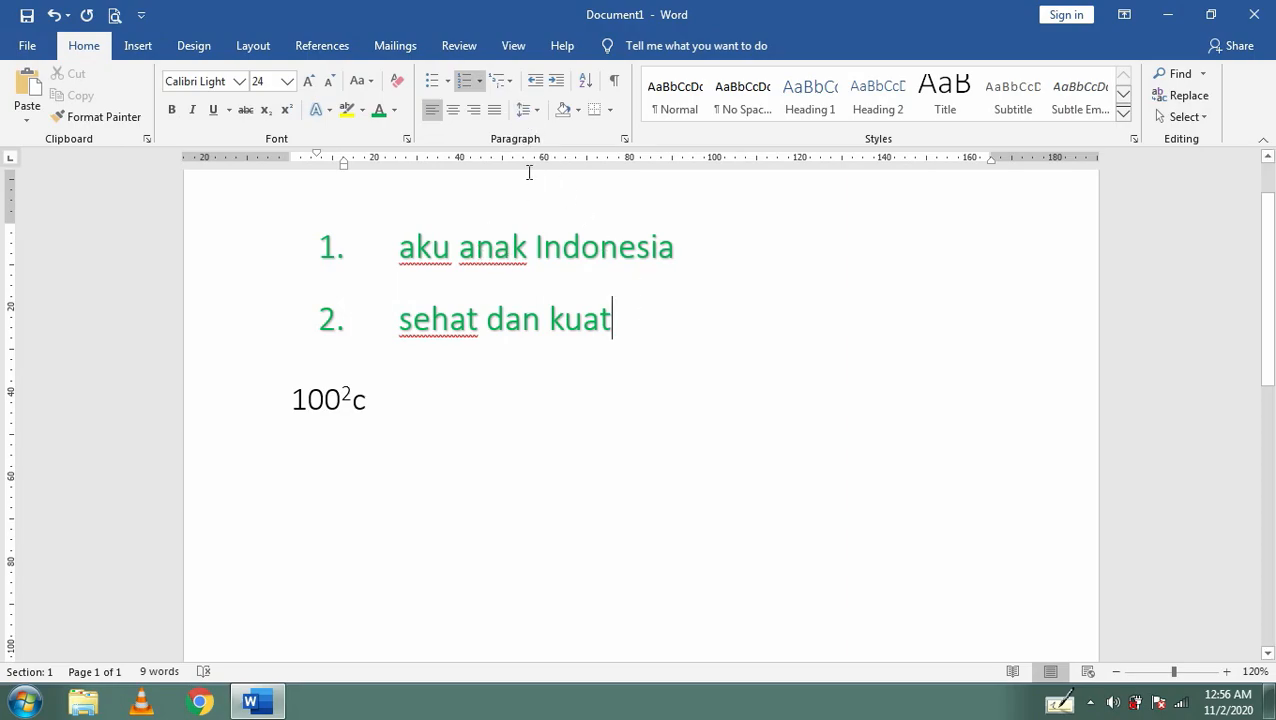
- Set the line spacing of both numbered items to 1.0
click(489, 250)
click(417, 250)
click(465, 325)
drag(621, 319, 330, 262)
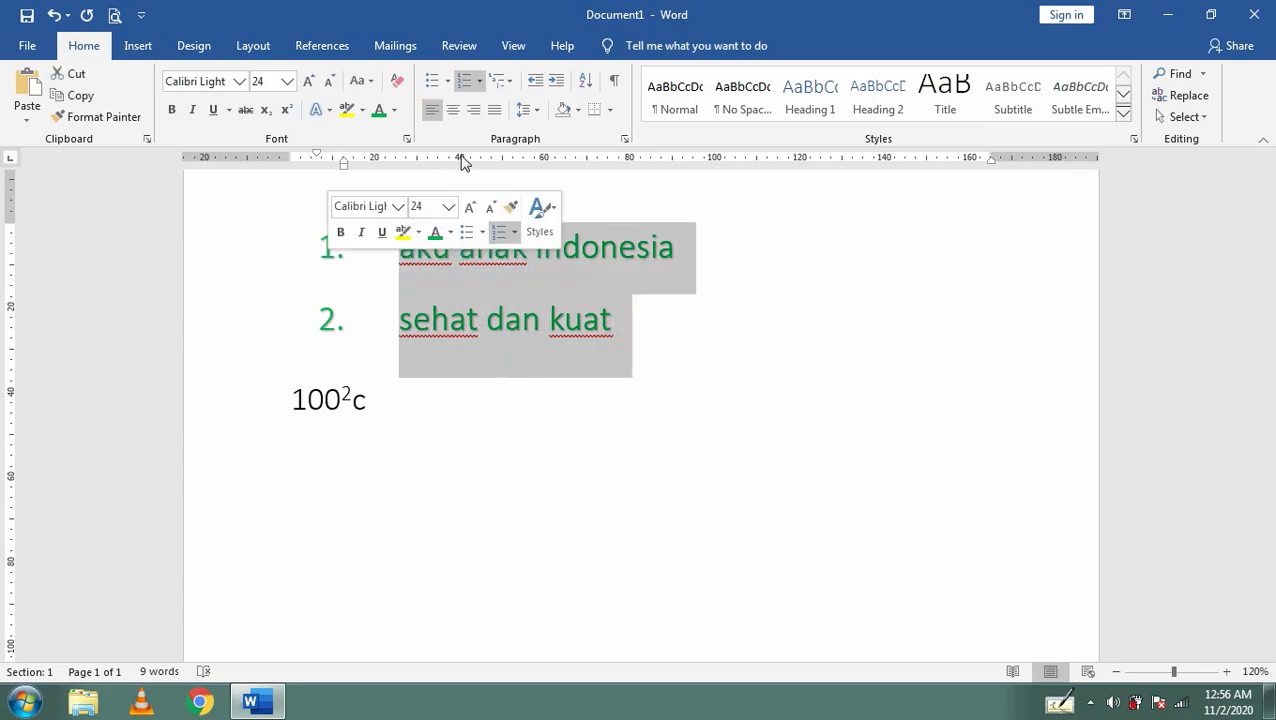
click(535, 112)
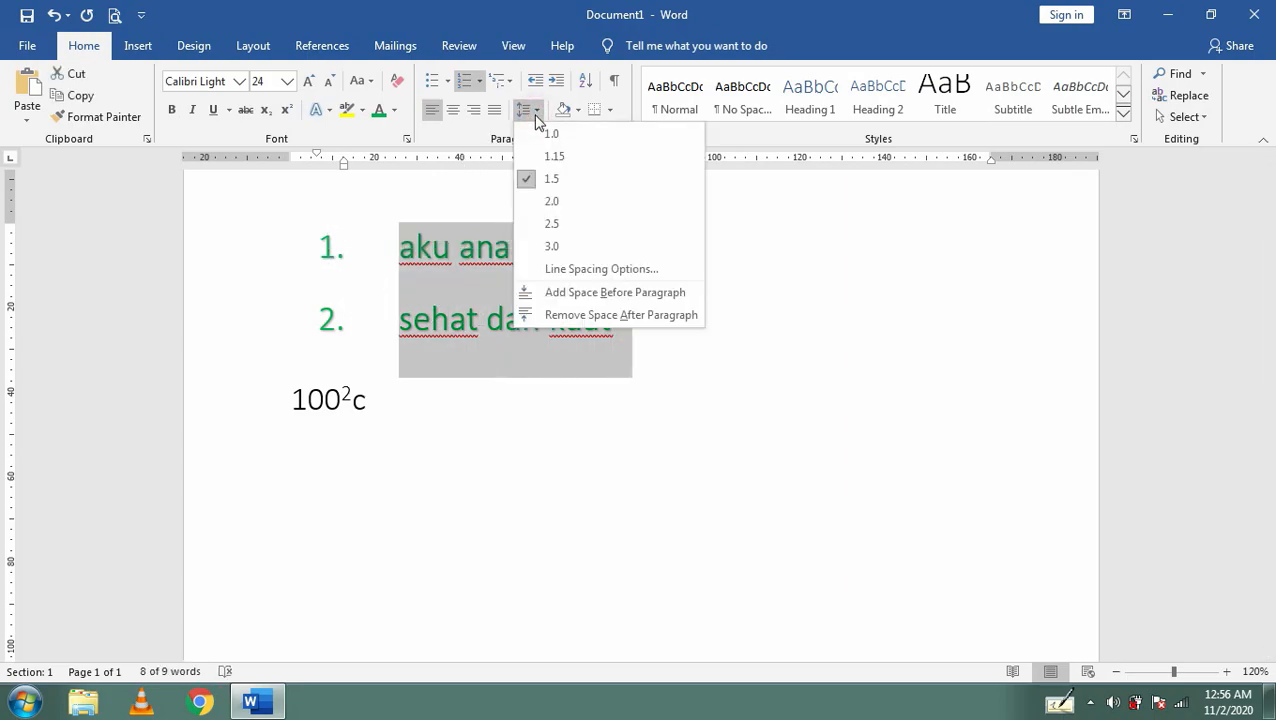
click(541, 134)
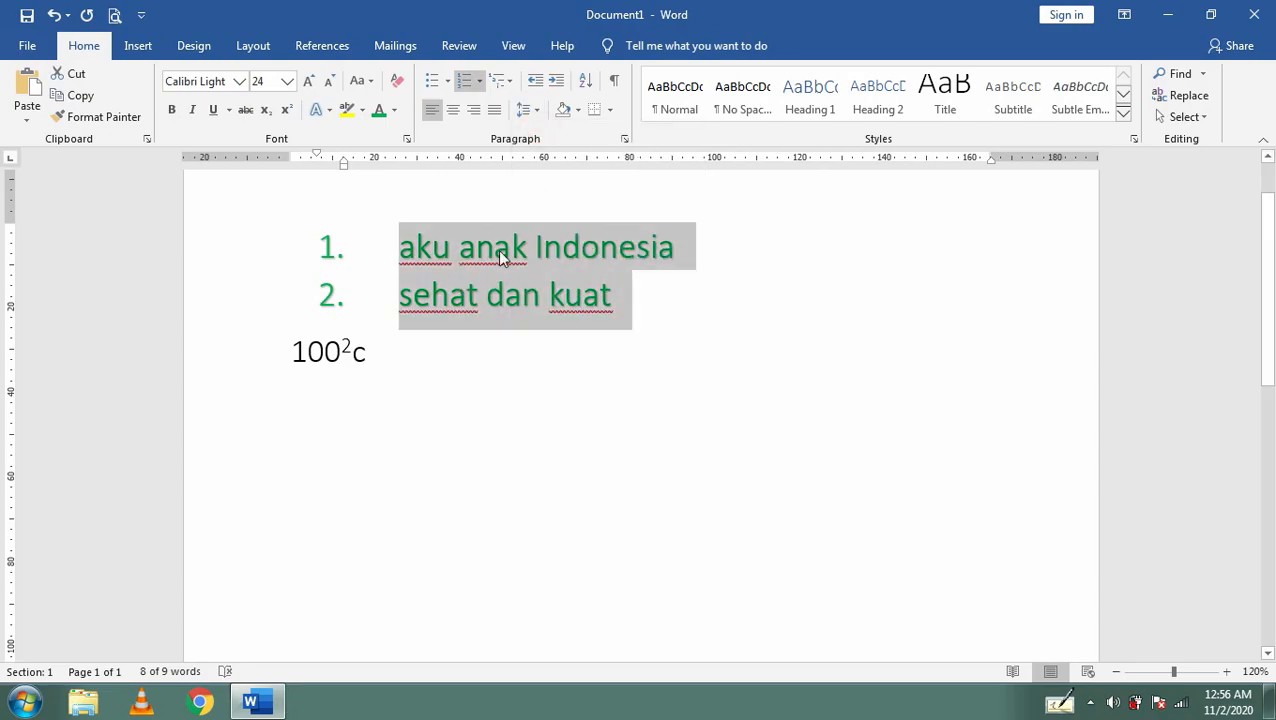
- Set the line spacing of both numbered items to 1.5 and deselect them
click(537, 111)
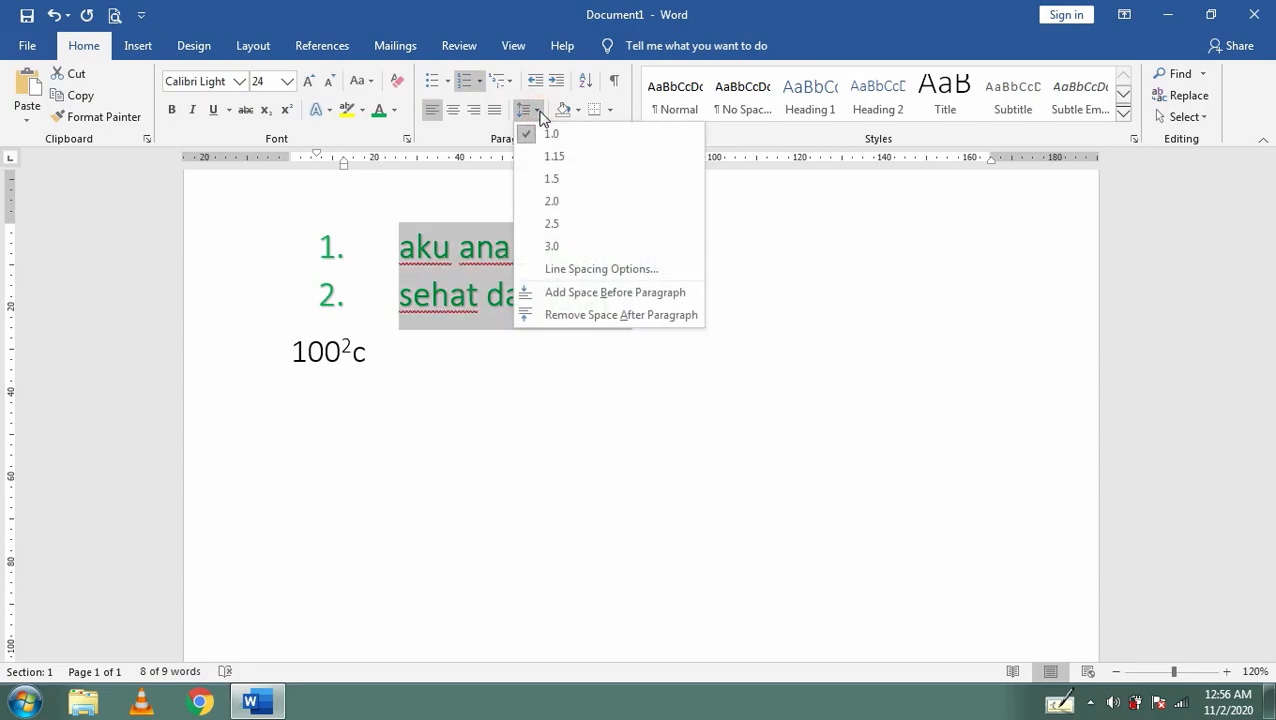
click(549, 179)
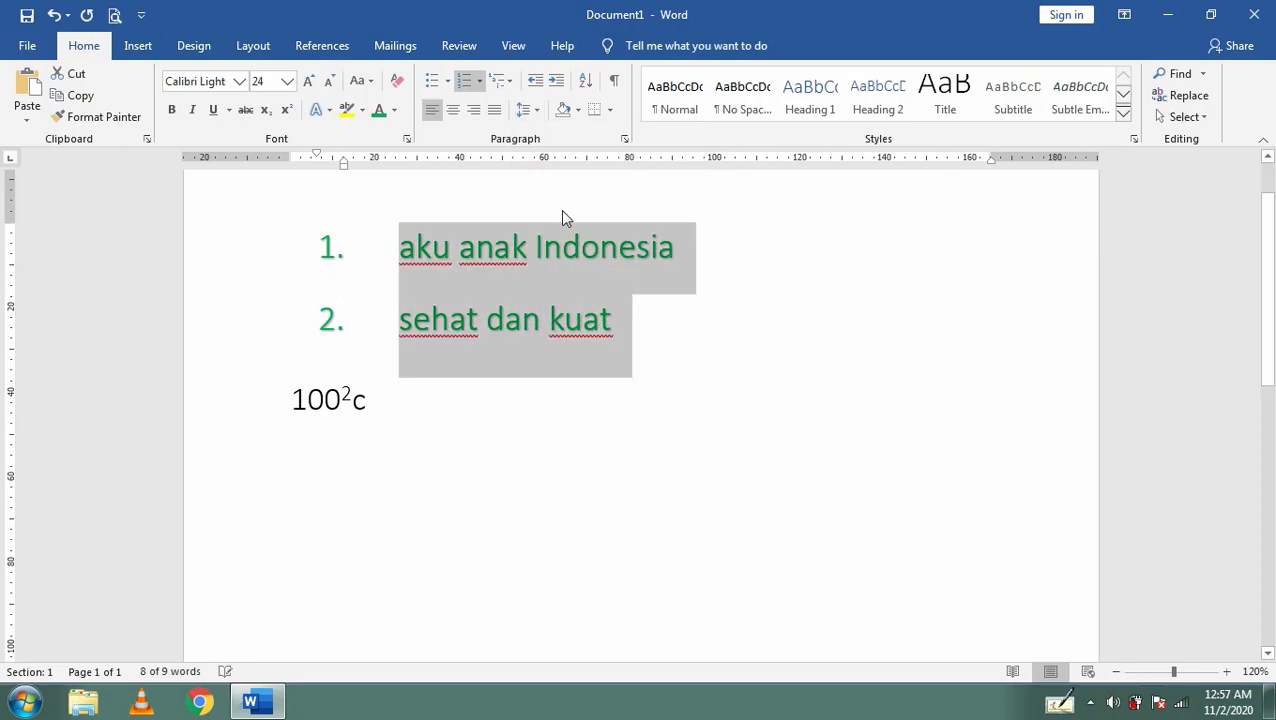
click(622, 321)
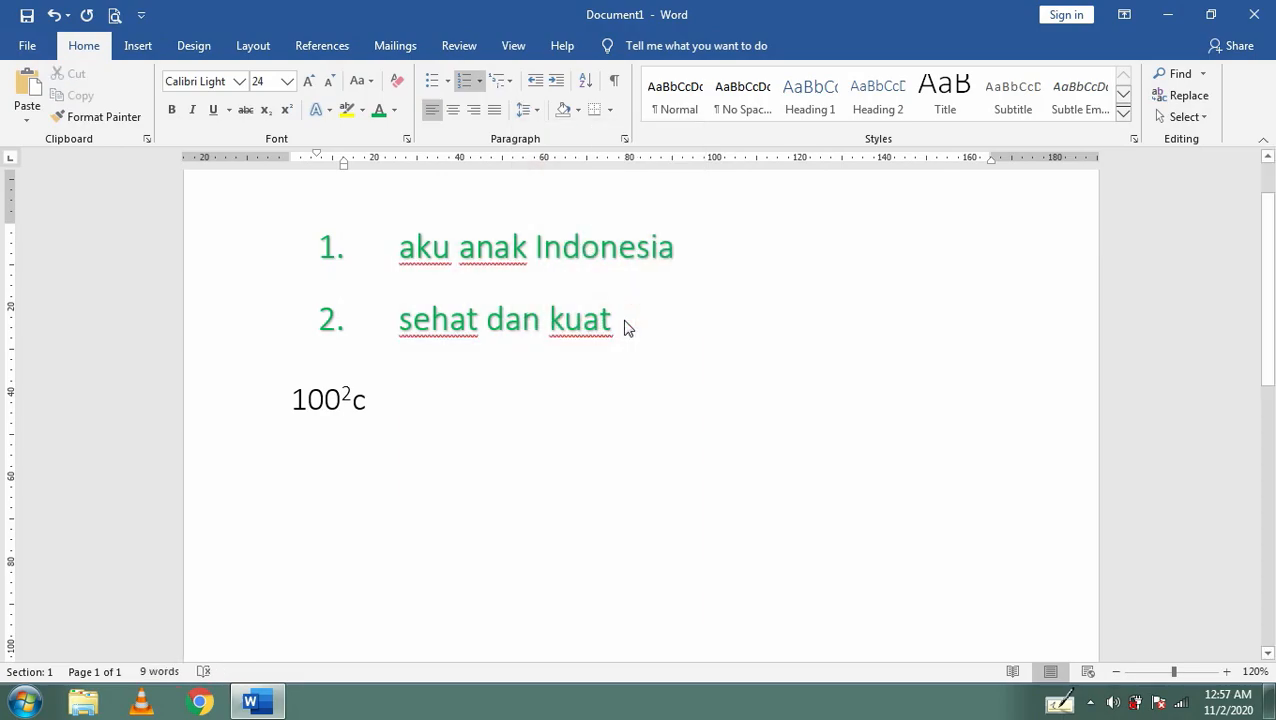
- Try a near-black paragraph shading on the first numbered item, "aku anak Indonesia", and undo it
click(579, 110)
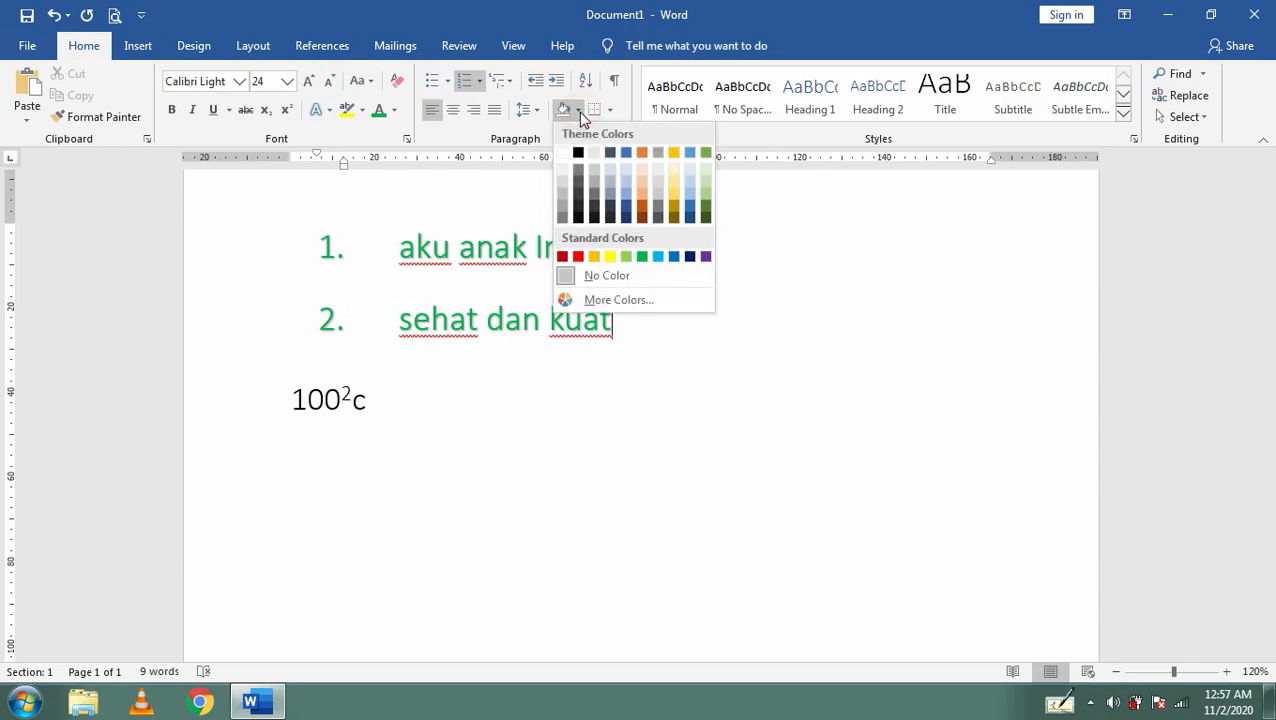
click(698, 250)
drag(692, 248, 424, 240)
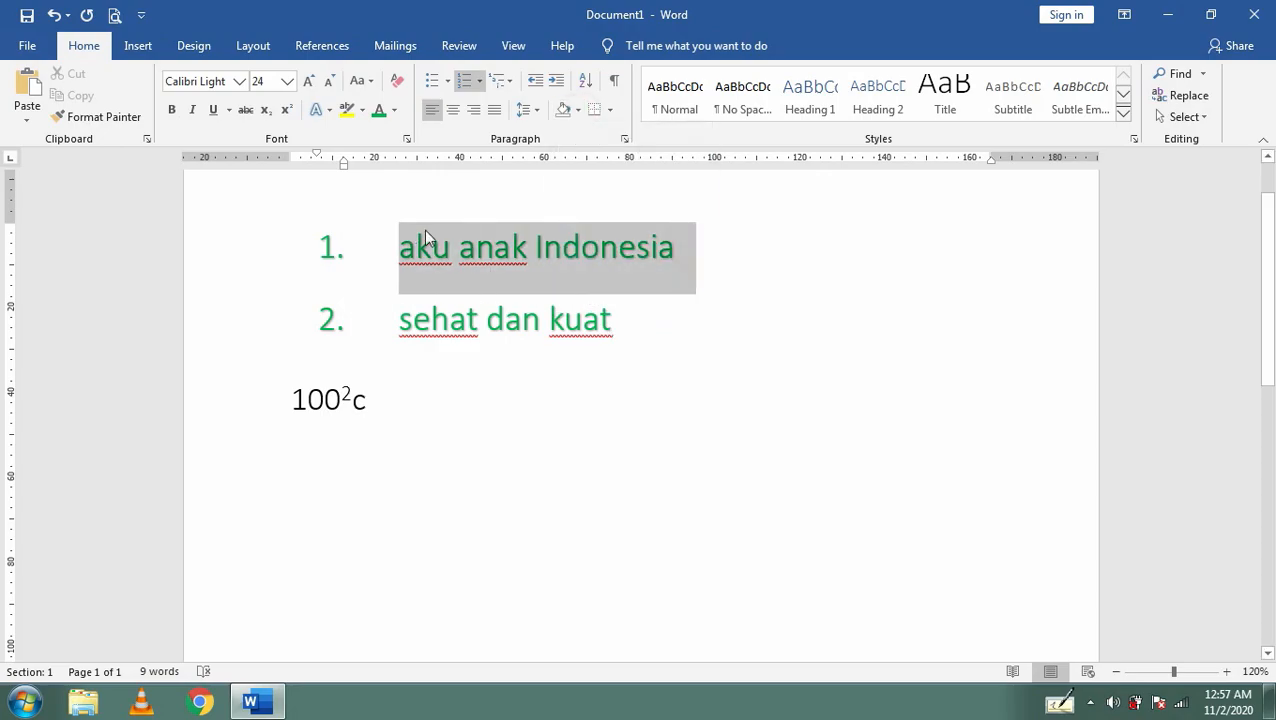
click(580, 110)
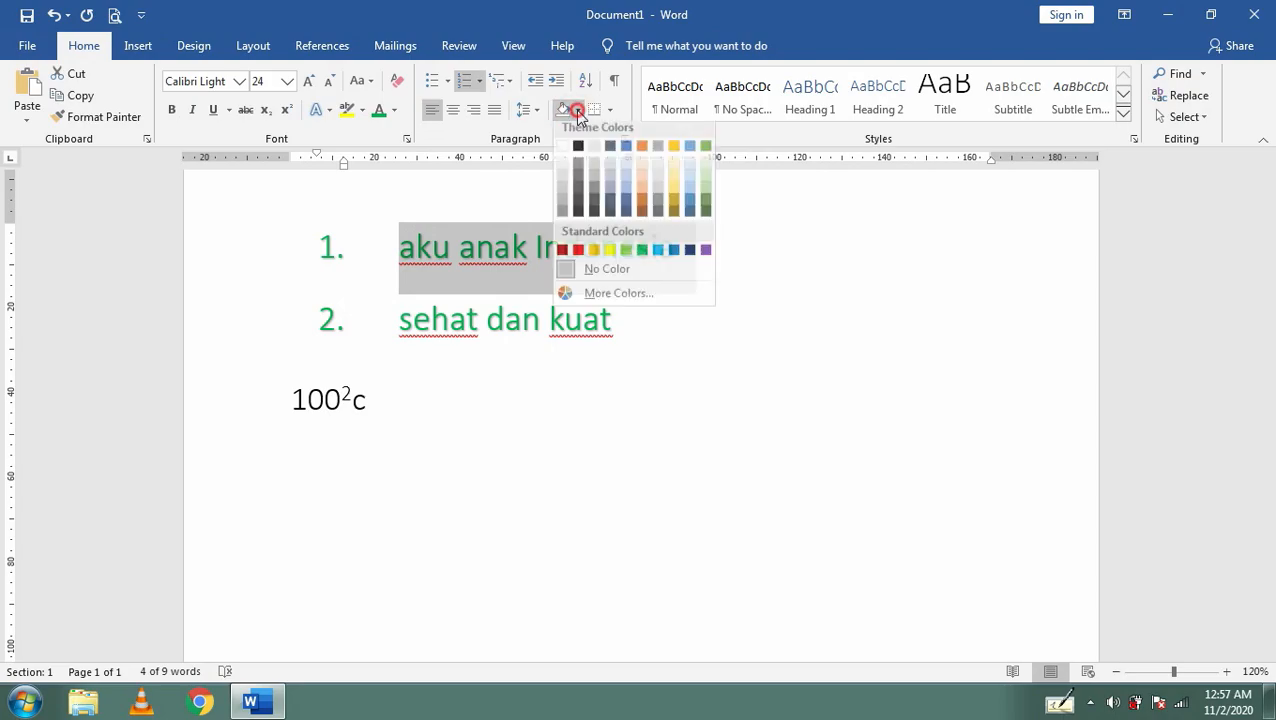
click(578, 208)
click(638, 333)
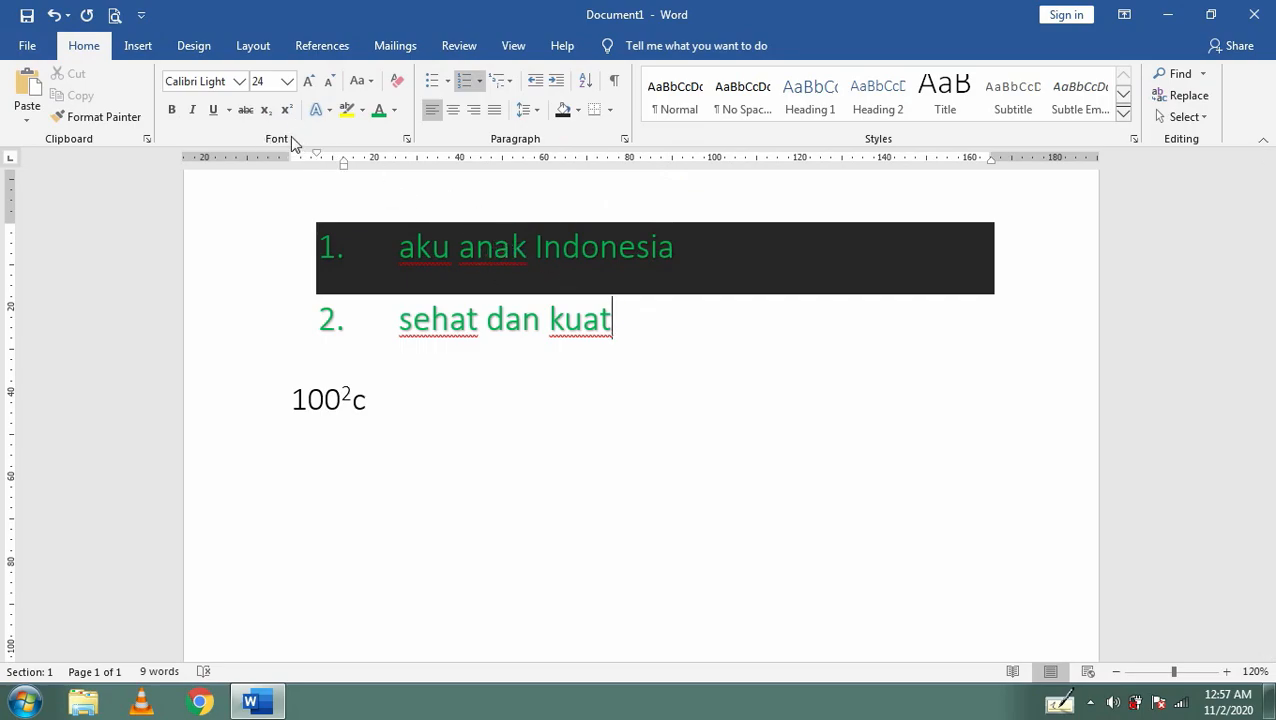
click(54, 16)
- Change the font color of both numbered items to black and deselect them
drag(621, 336, 330, 256)
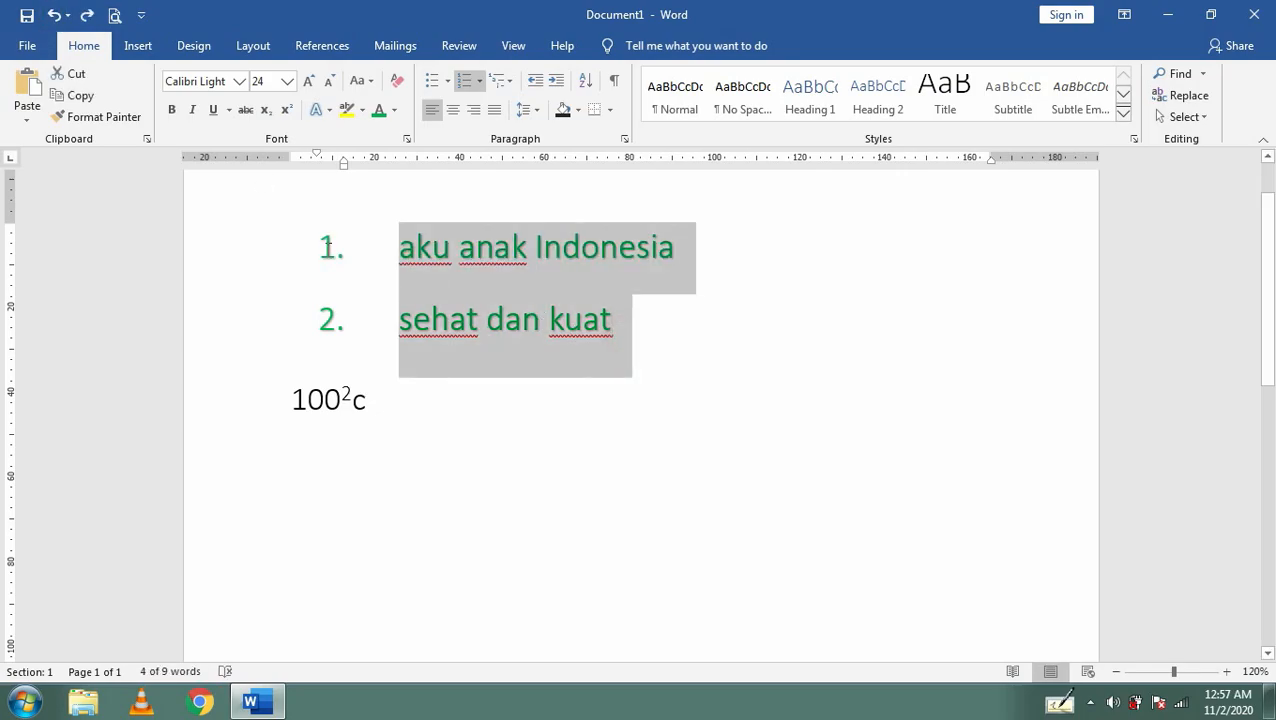
click(394, 110)
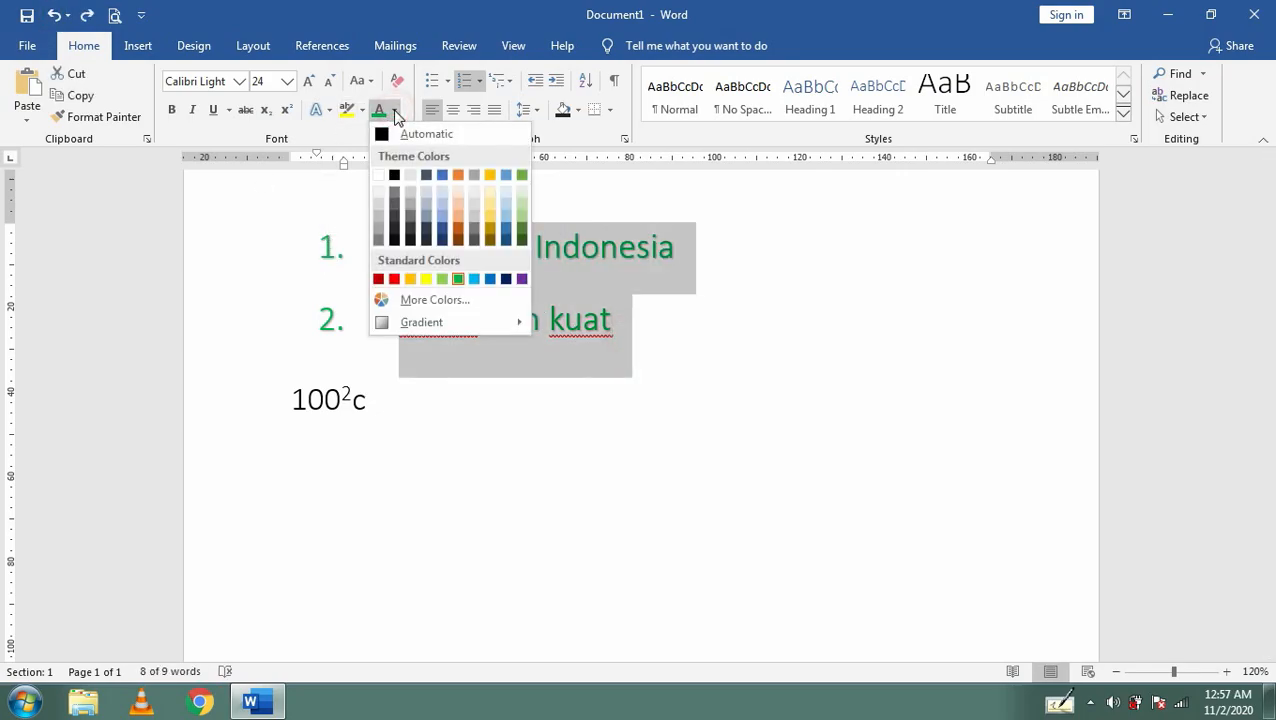
click(395, 176)
click(680, 310)
- Place the cursor after "aku anak Indonesia" and view the available border options without applying one
click(695, 250)
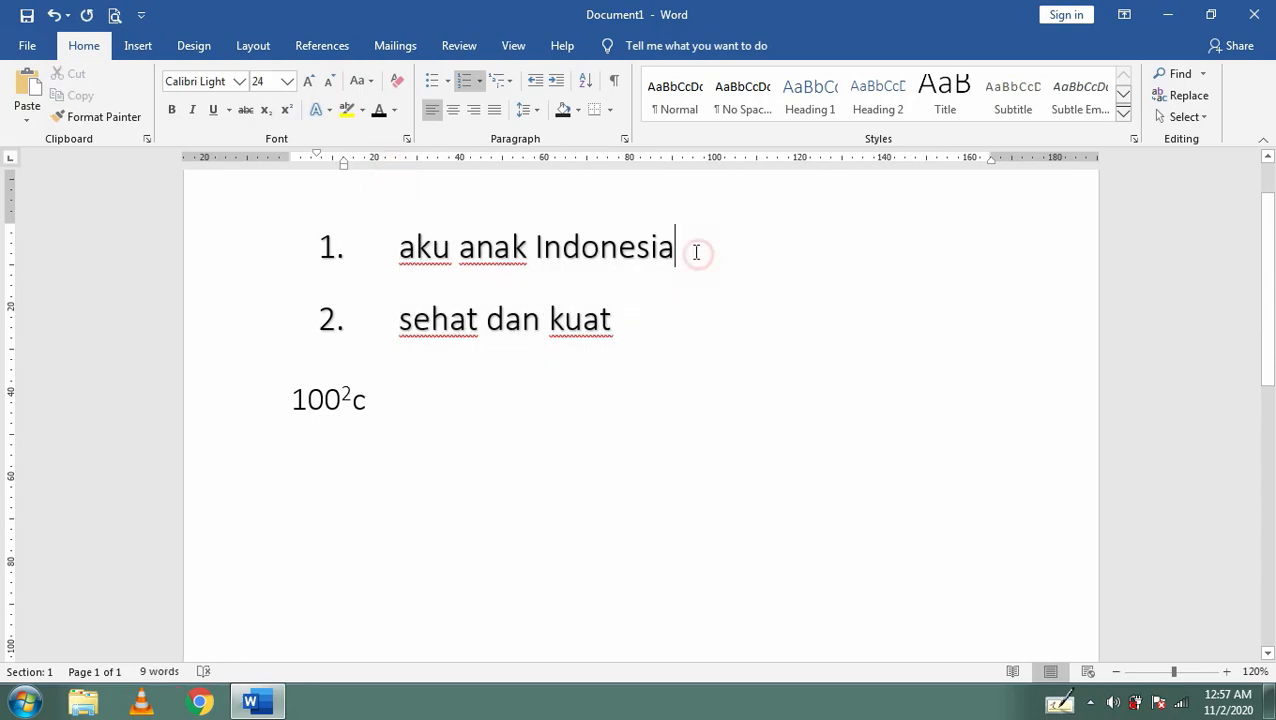
click(611, 111)
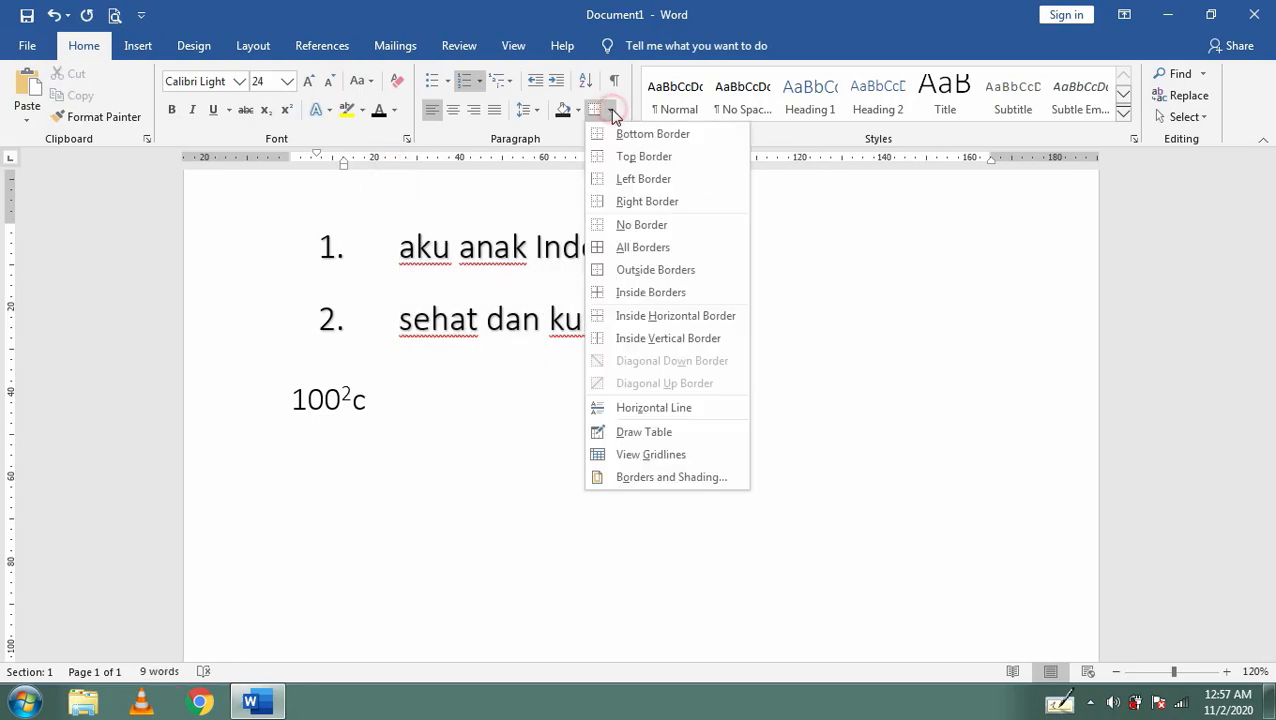
click(828, 274)
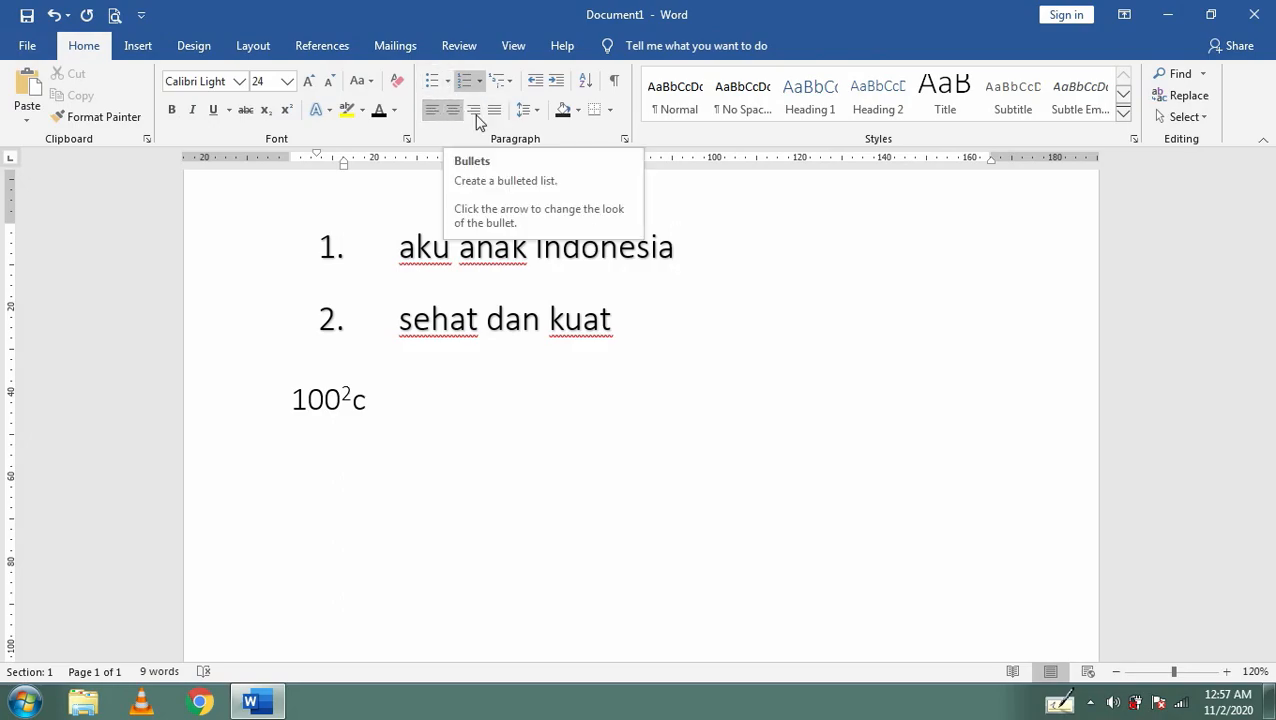
- Try the Normal and Heading 1 styles on the first numbered item, and undo each style change
click(683, 100)
key(ctrl+z)
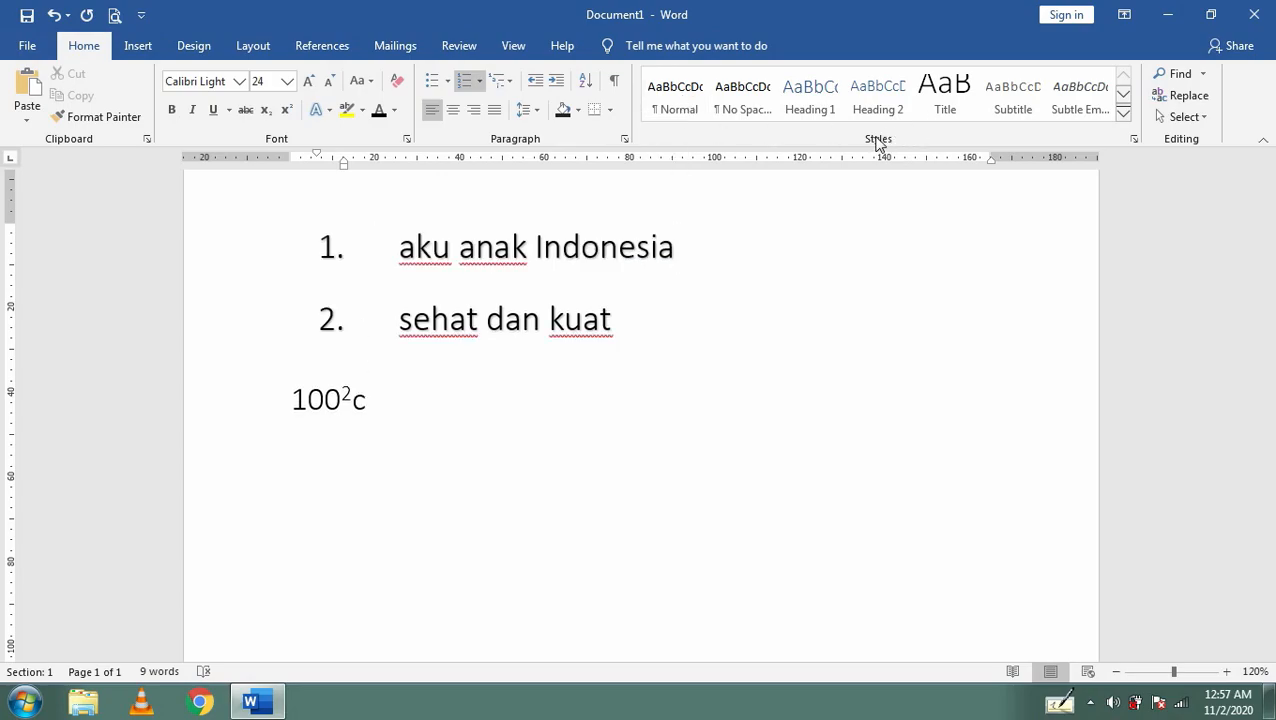
click(679, 100)
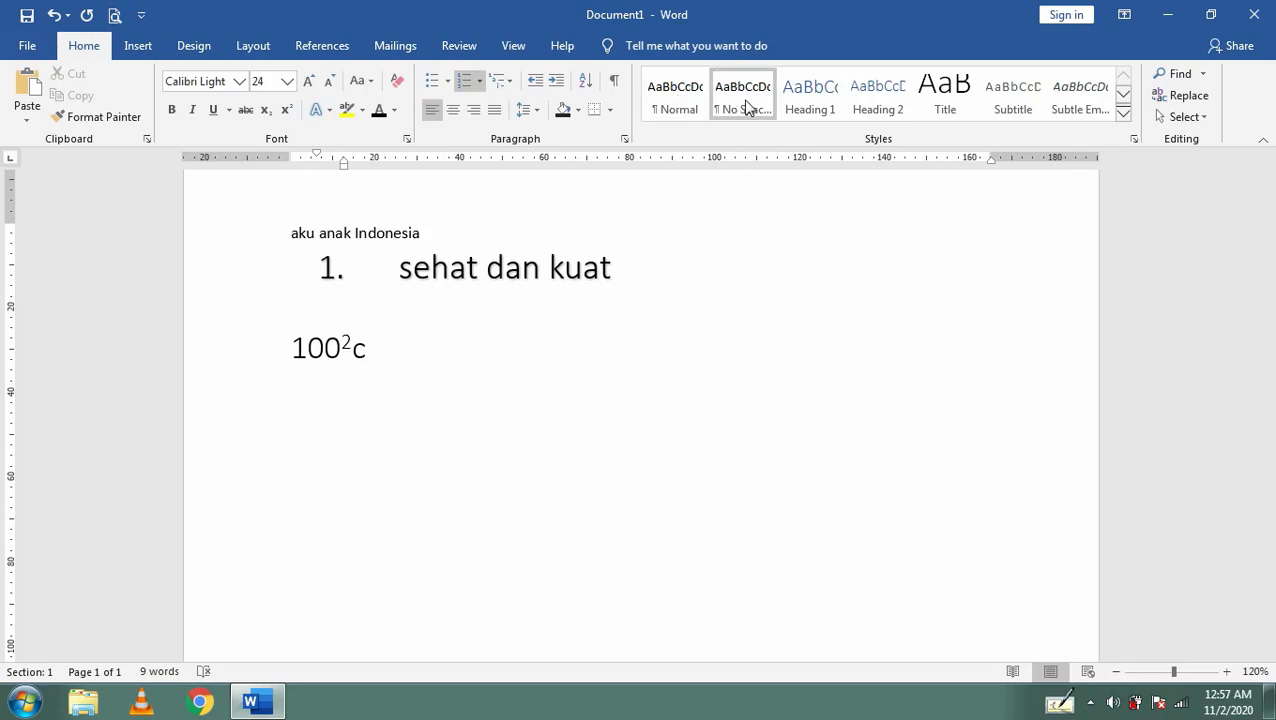
click(797, 108)
click(655, 100)
key(ctrl+z)
key(ctrl+z)
key(ctrl+z)
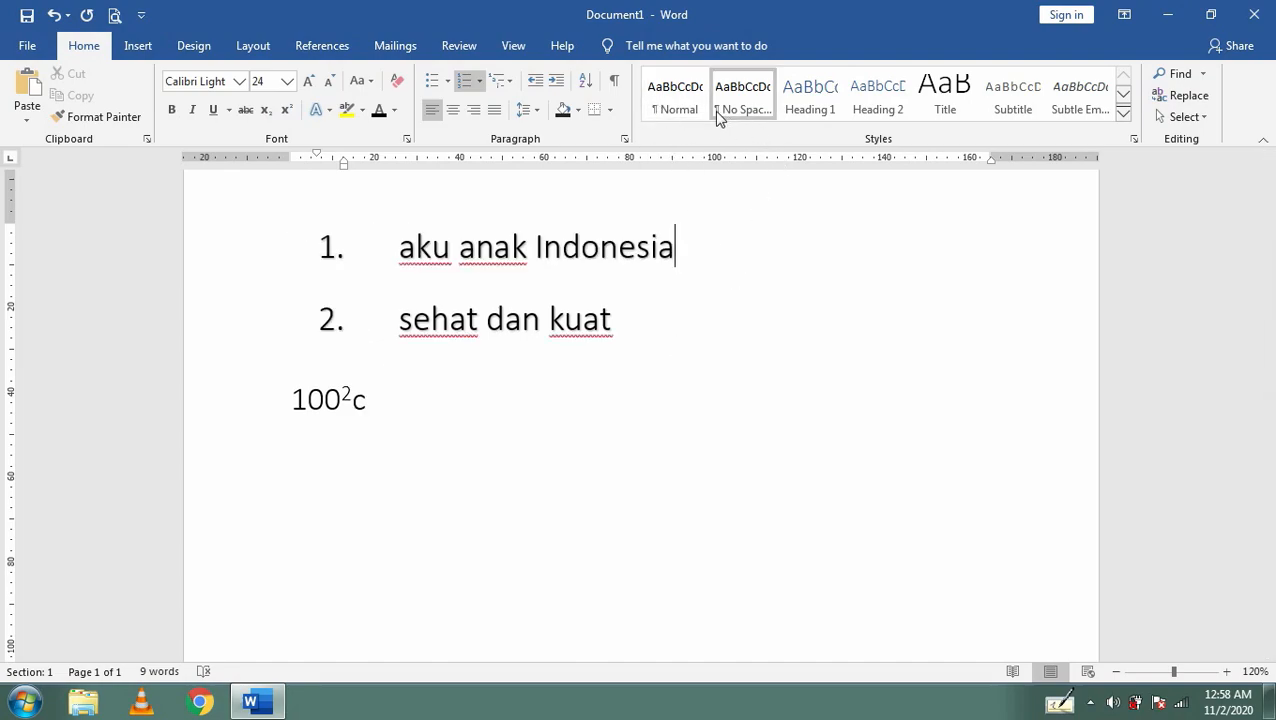
click(677, 114)
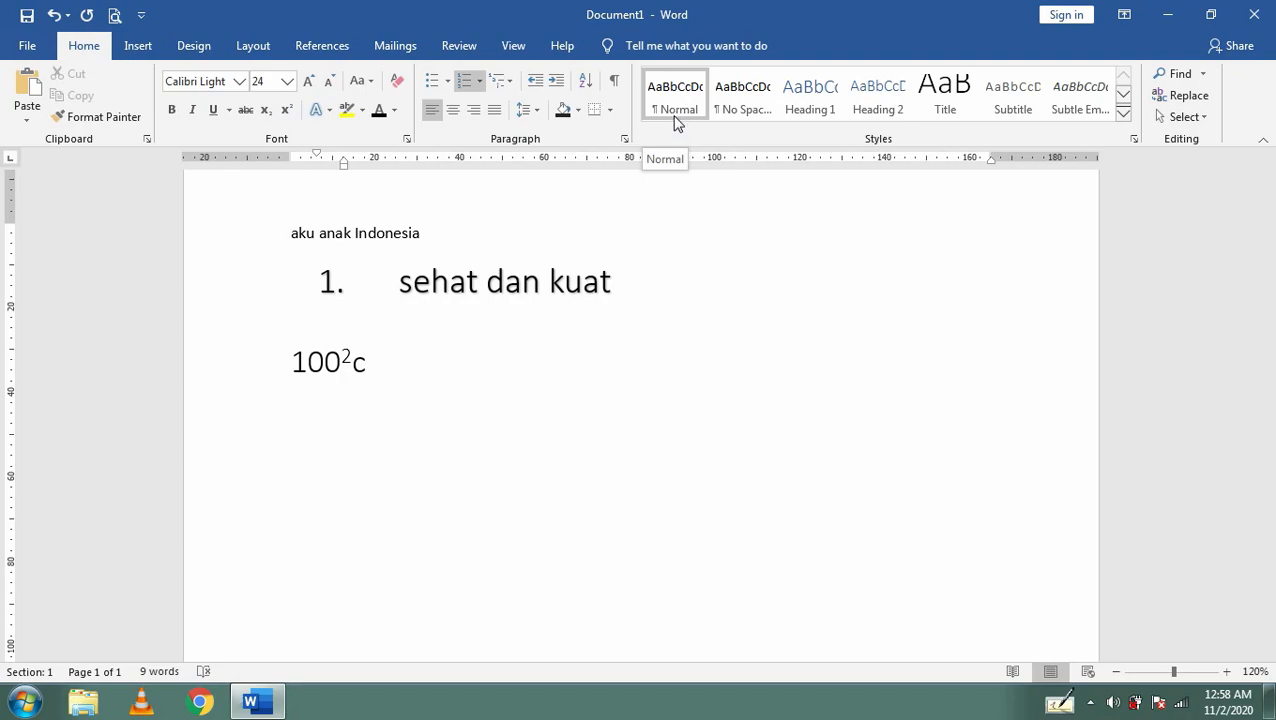
key(ctrl+z)
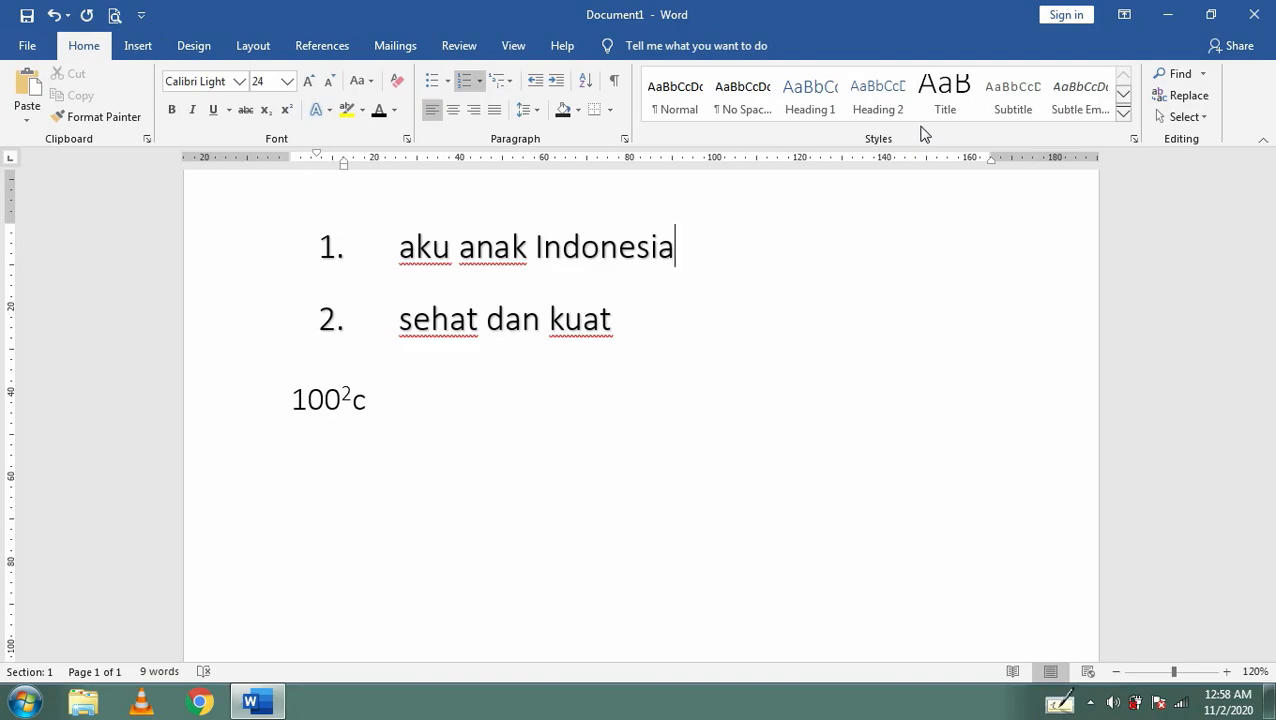
- Search the document for the word "aku"
click(1205, 77)
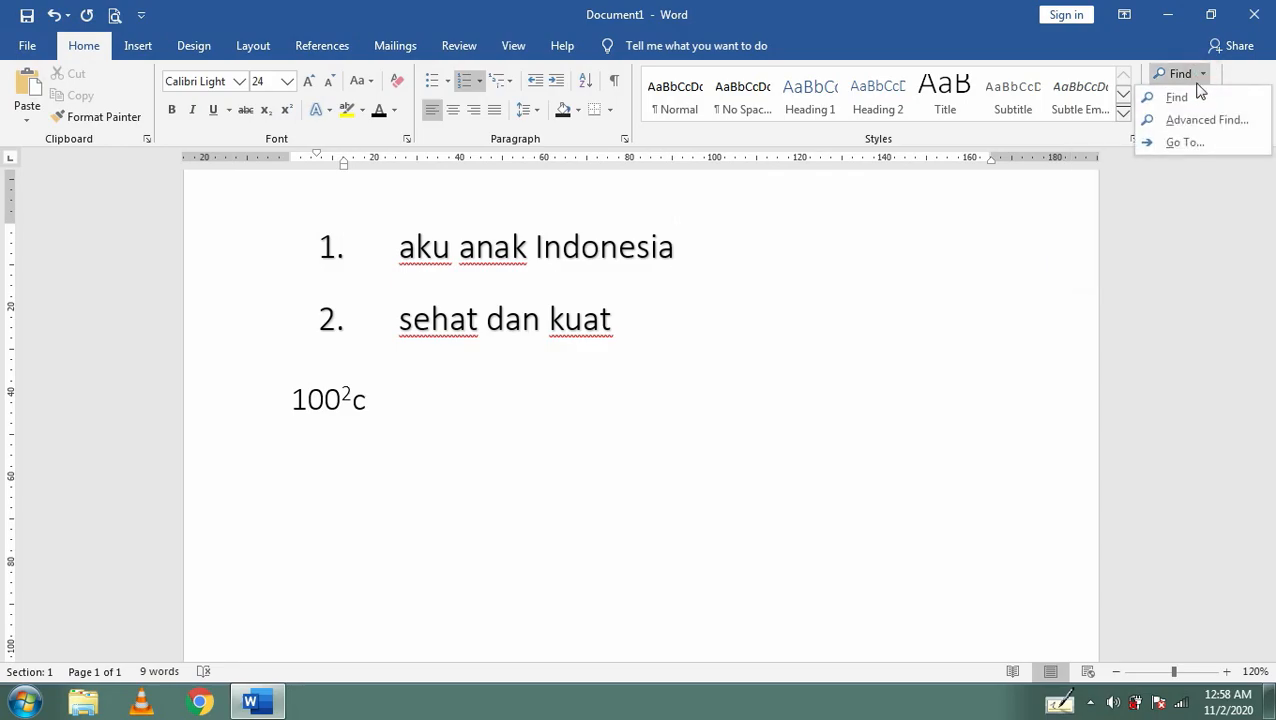
click(1177, 96)
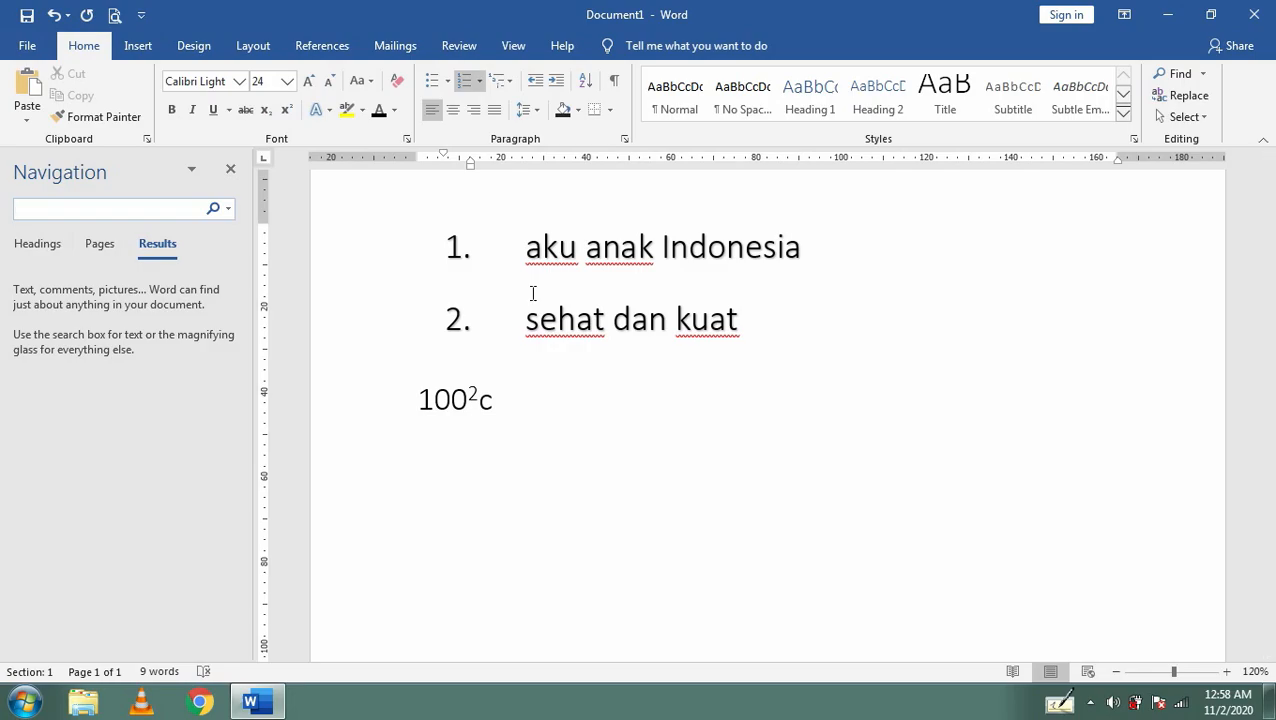
click(96, 207)
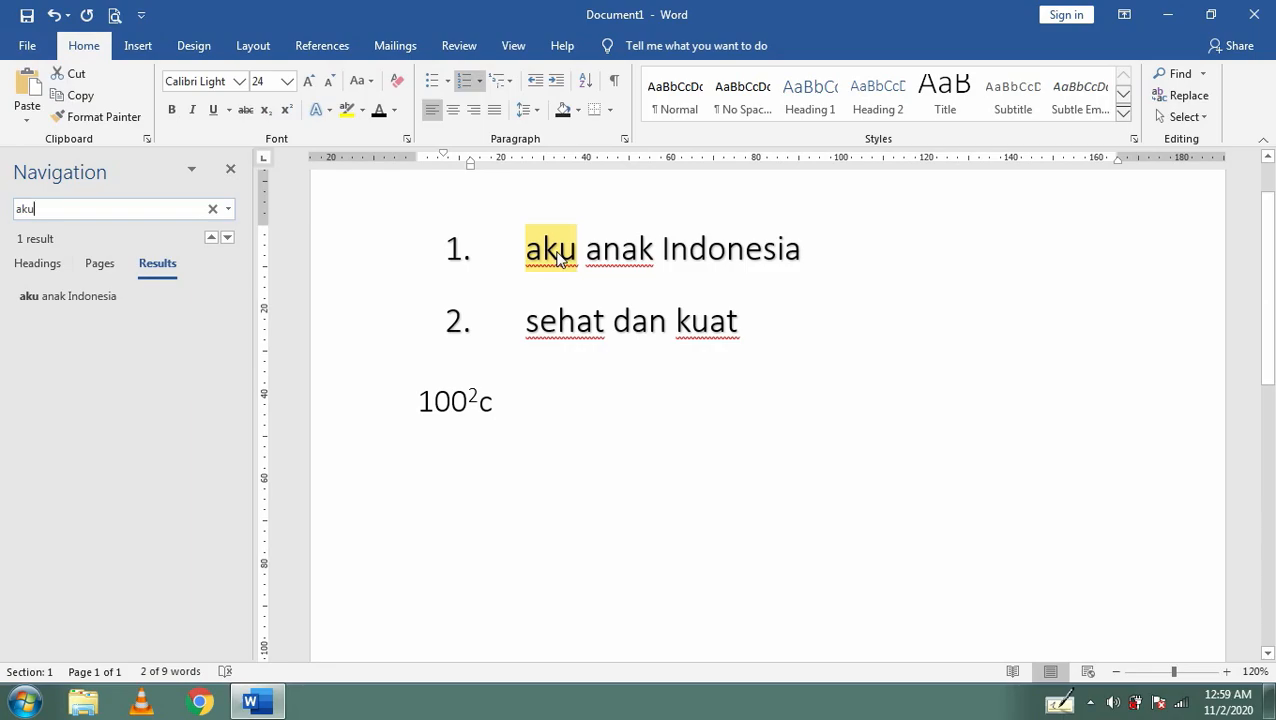
- Replace all occurrences of "aku" with "saya" in the document
click(1188, 100)
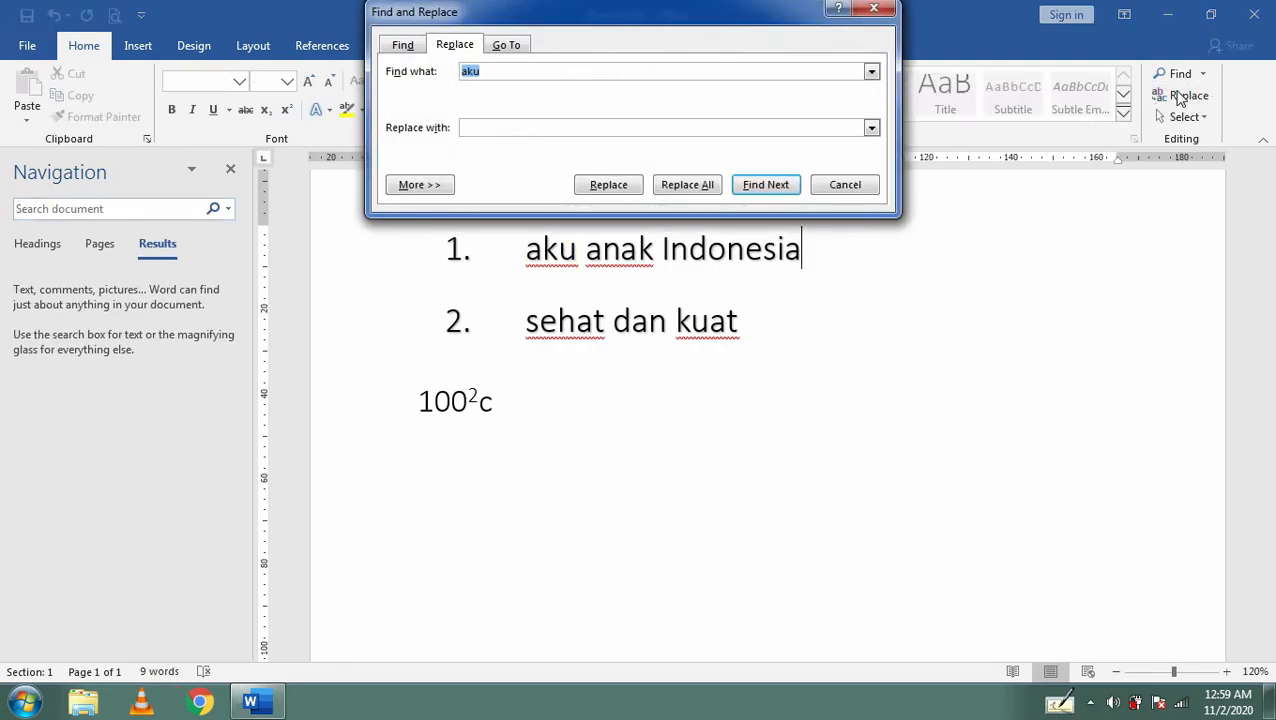
drag(675, 14, 680, 130)
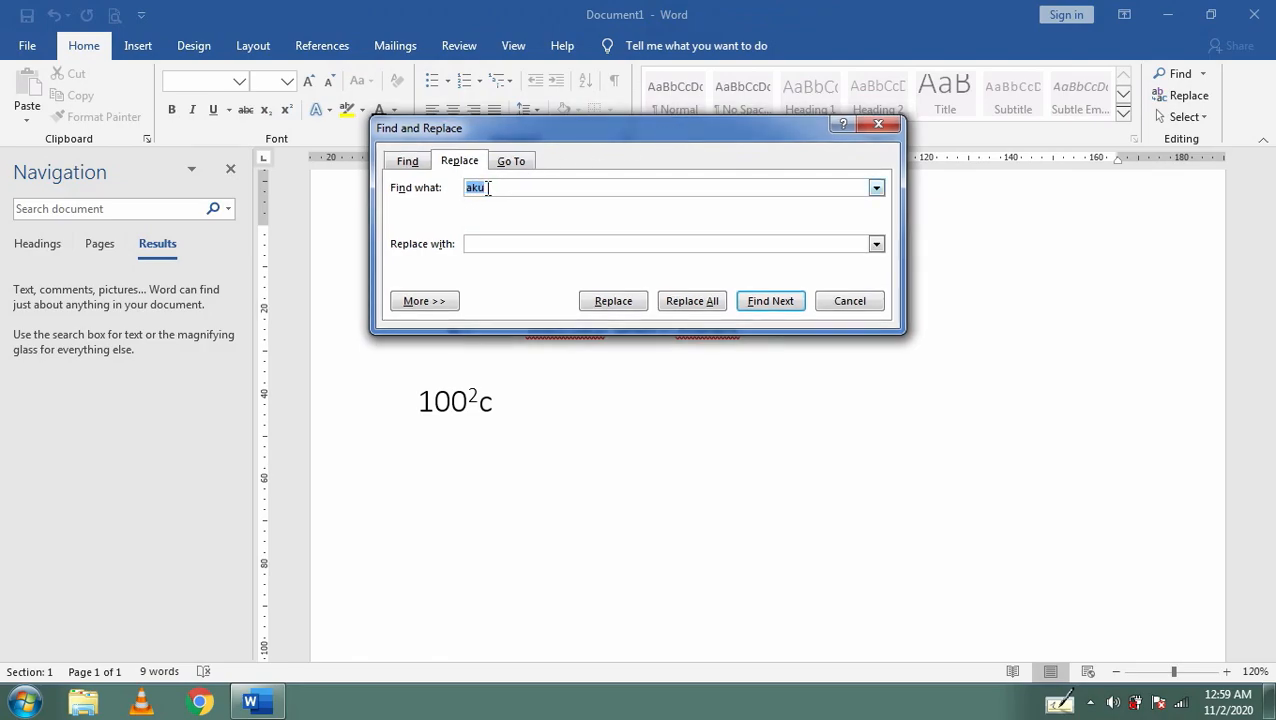
click(490, 187)
drag(618, 130, 920, 117)
click(858, 230)
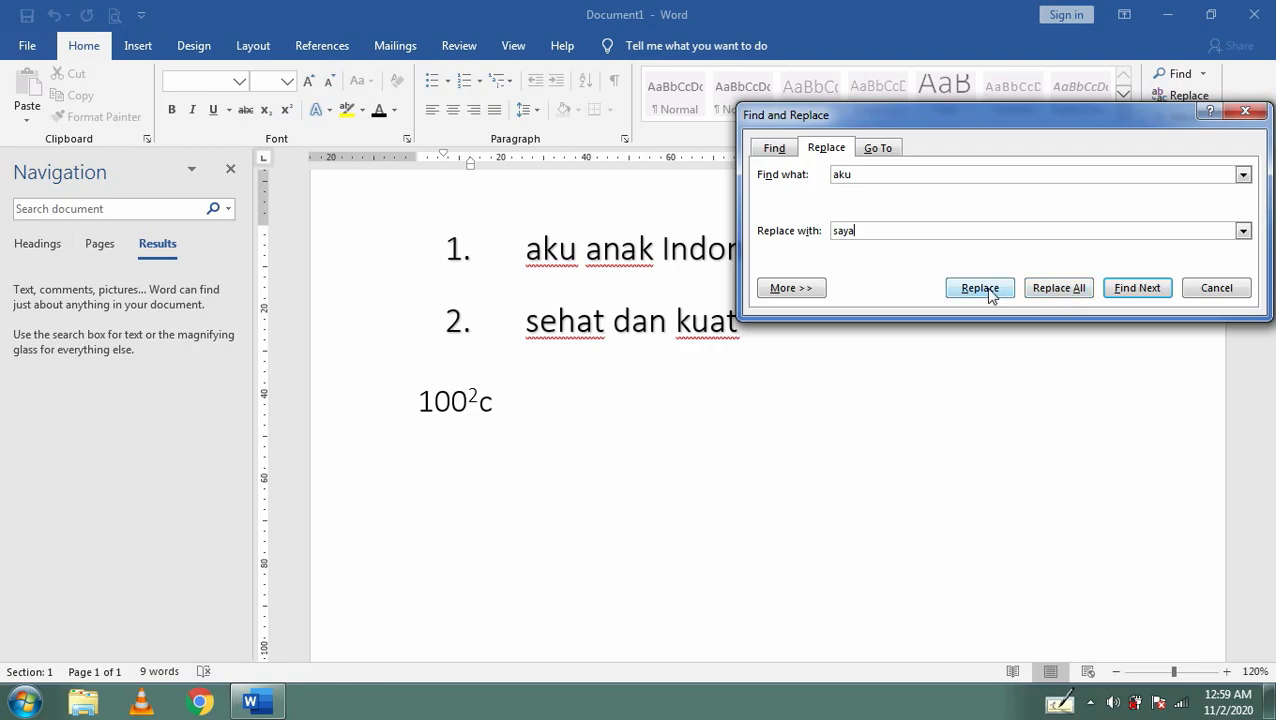
click(1049, 288)
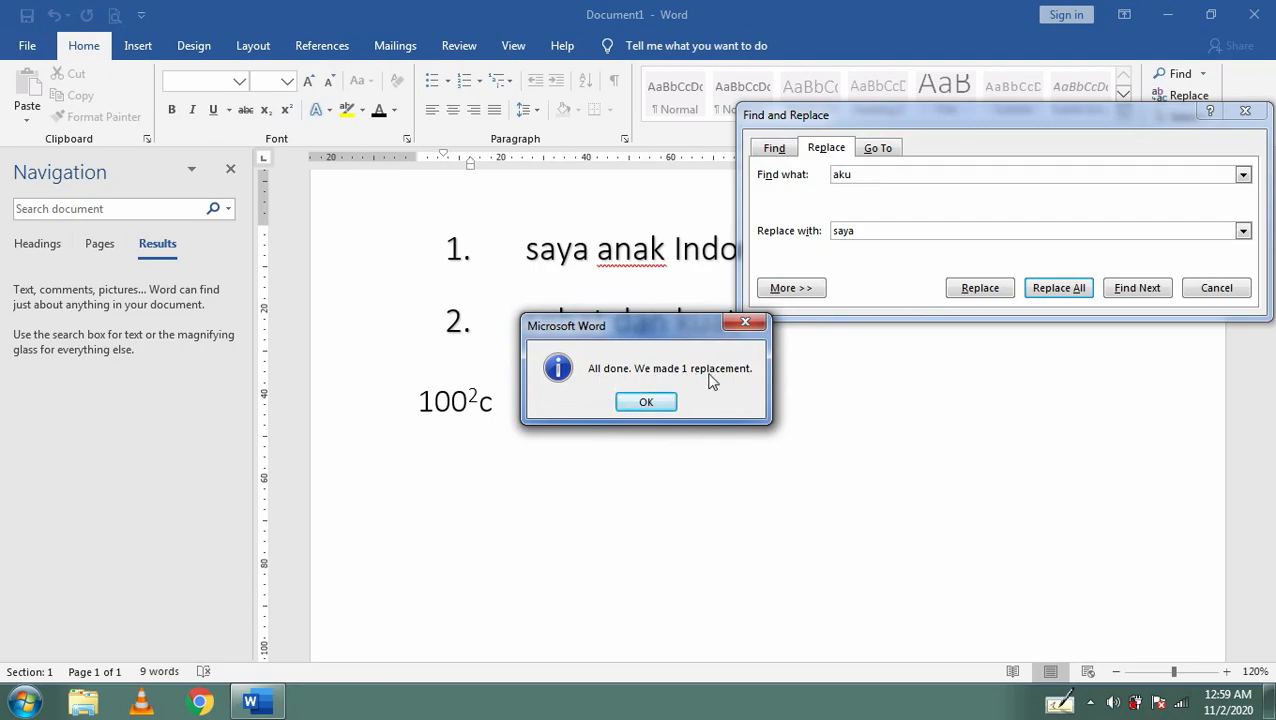
click(646, 402)
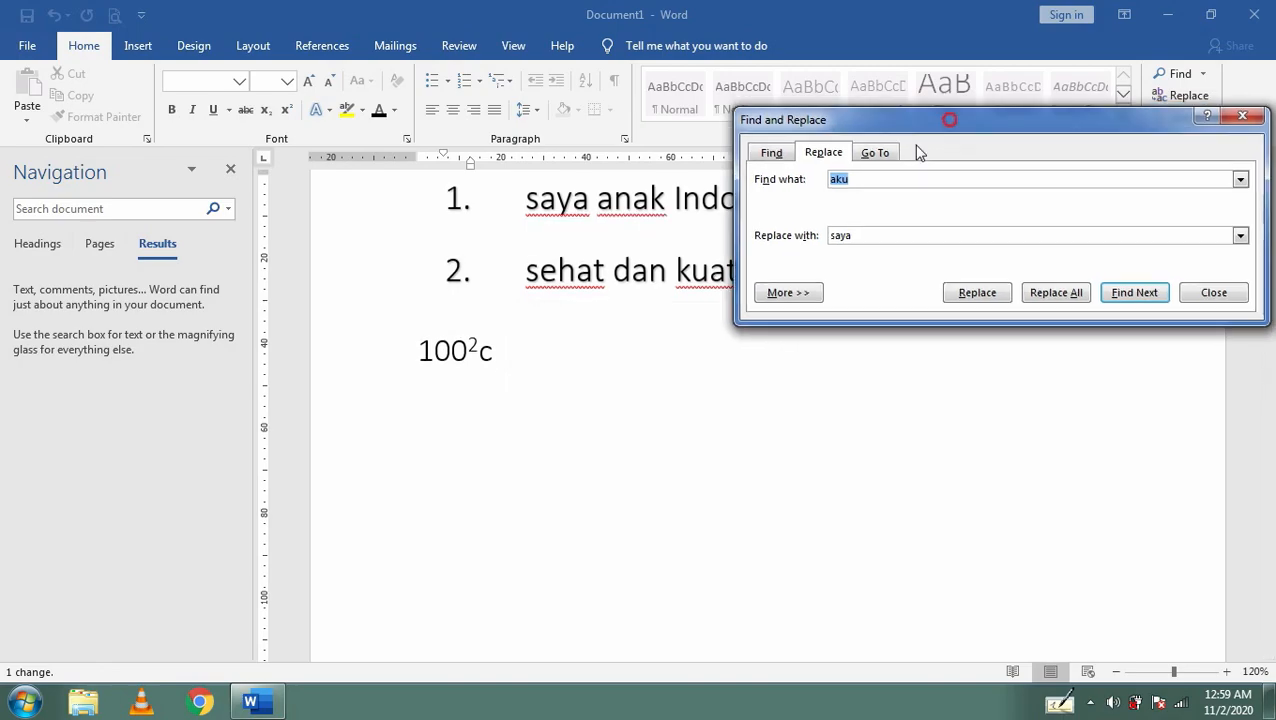
- Close Find and Replace and the Navigation pane to return to the full page
drag(950, 130, 659, 357)
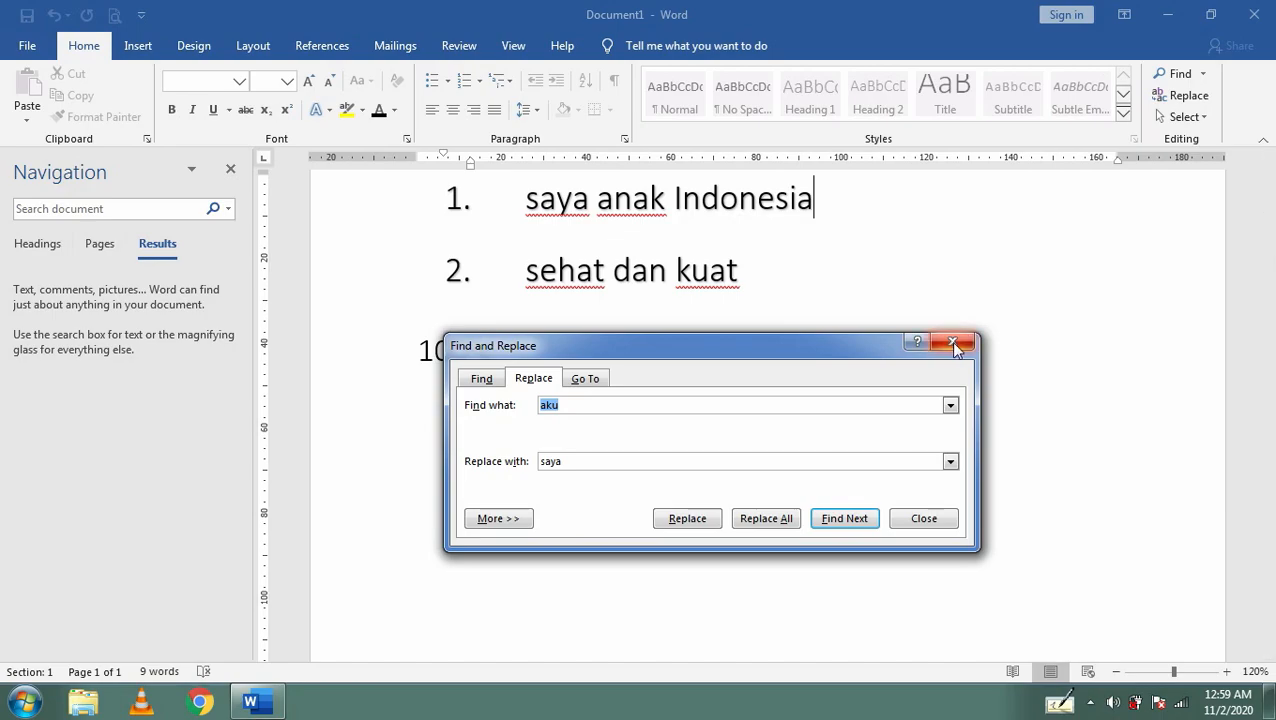
drag(793, 344, 886, 313)
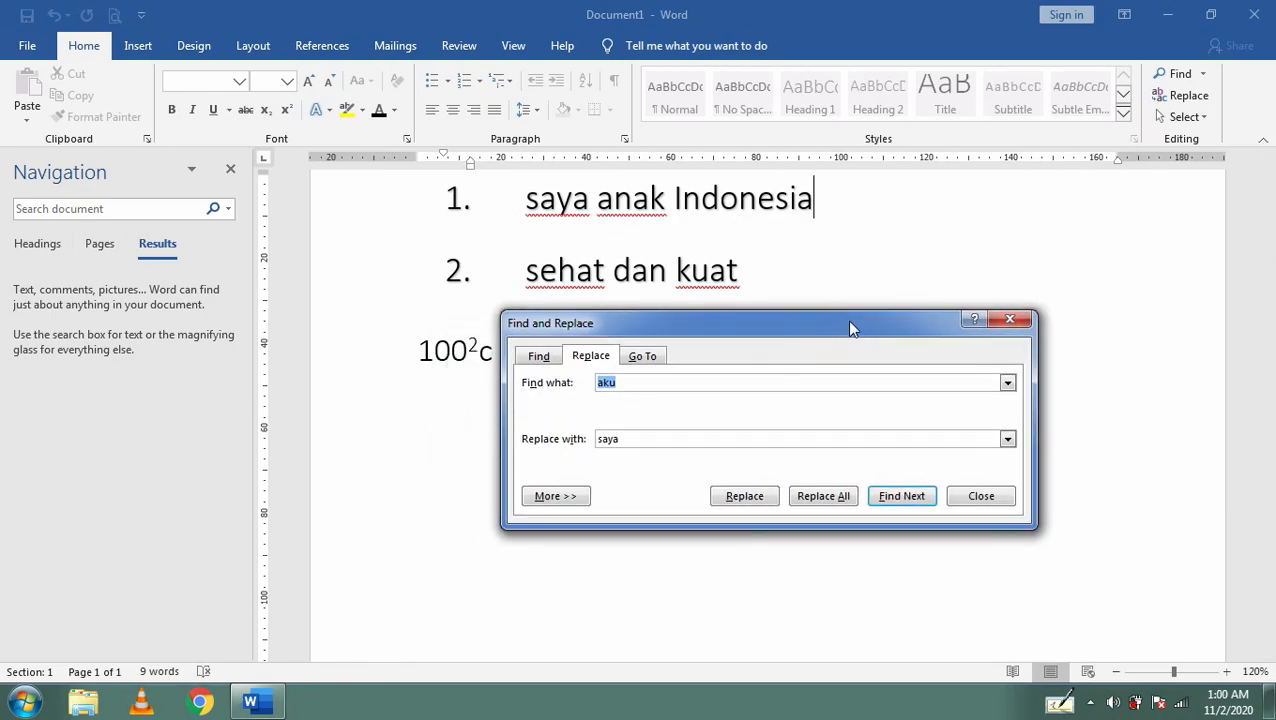
click(1010, 322)
scroll(718, 302, up, 3)
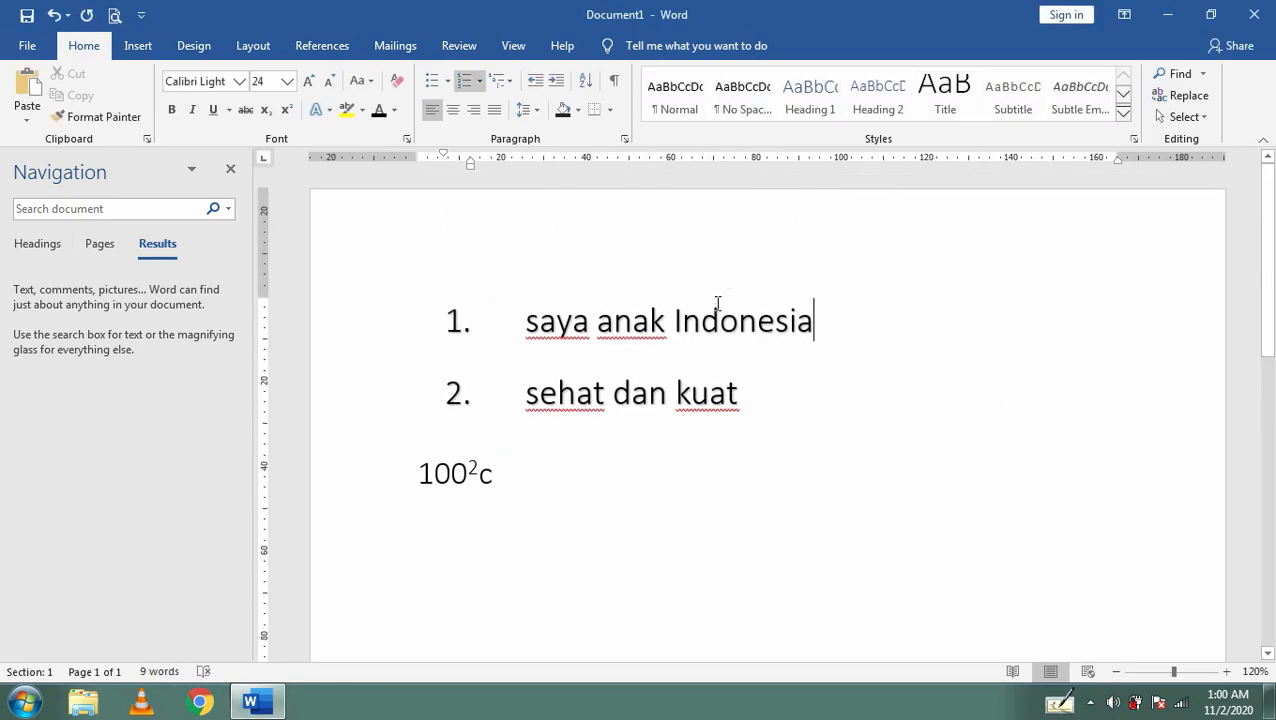
click(230, 169)
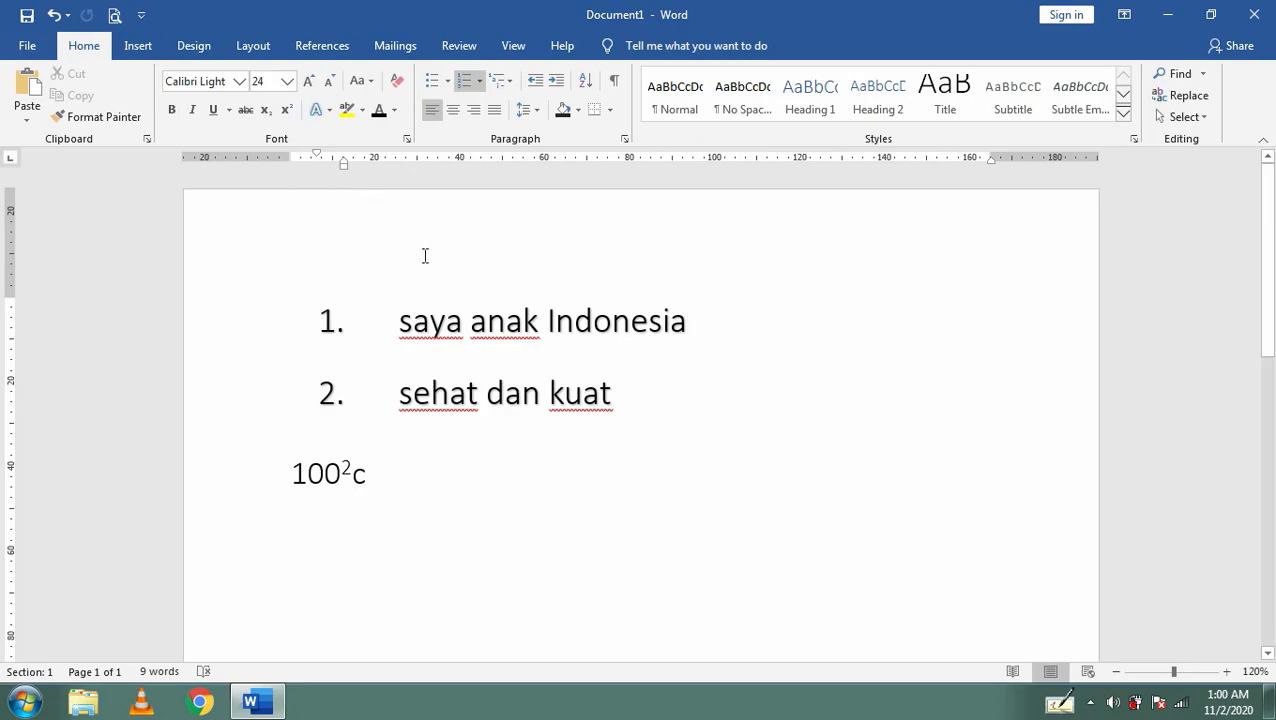
- Delete all the text in the document, including both numbered items and the 100²c line
click(138, 47)
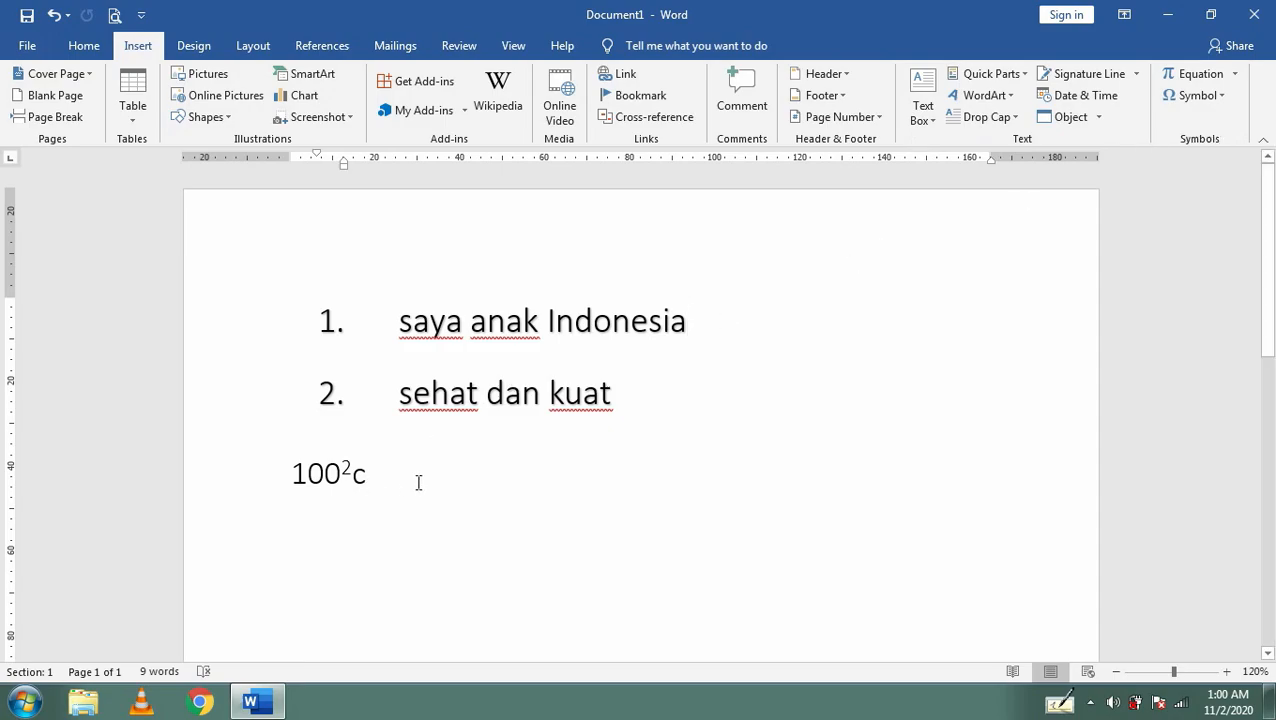
drag(399, 484, 287, 322)
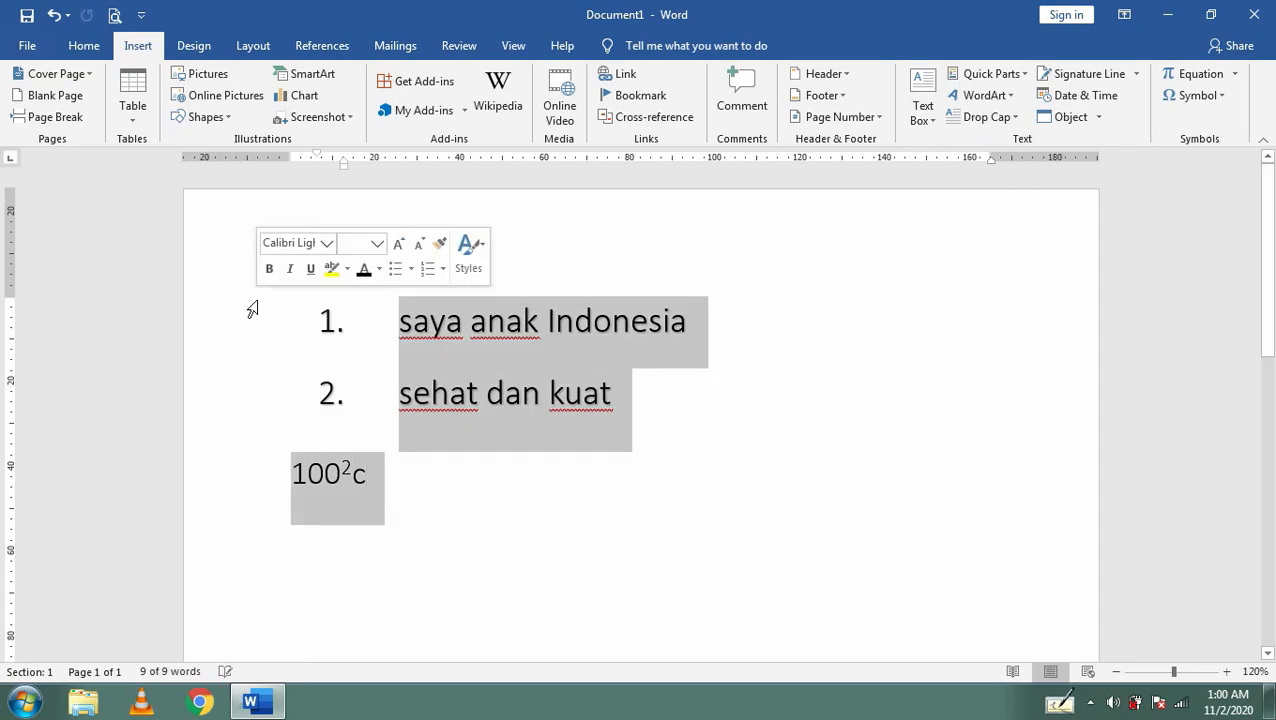
key(Delete)
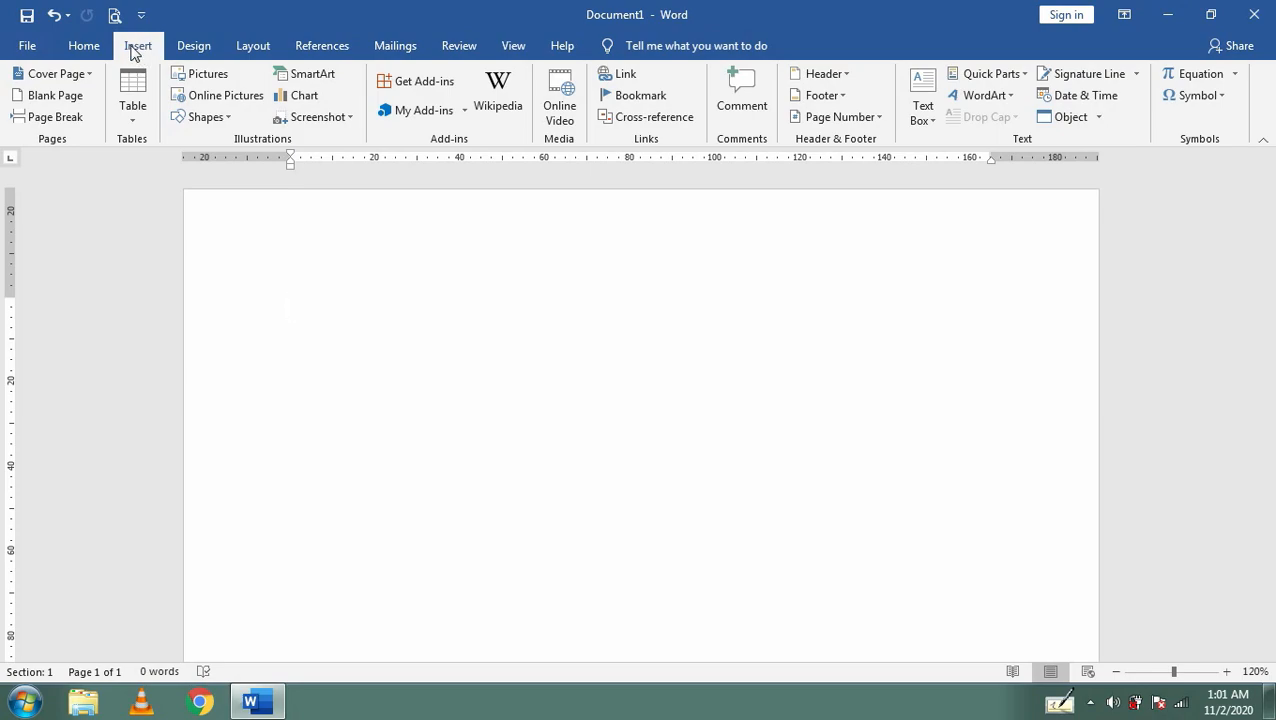
- View the table size choices and the Insert Table settings, and close them without inserting a table
click(132, 93)
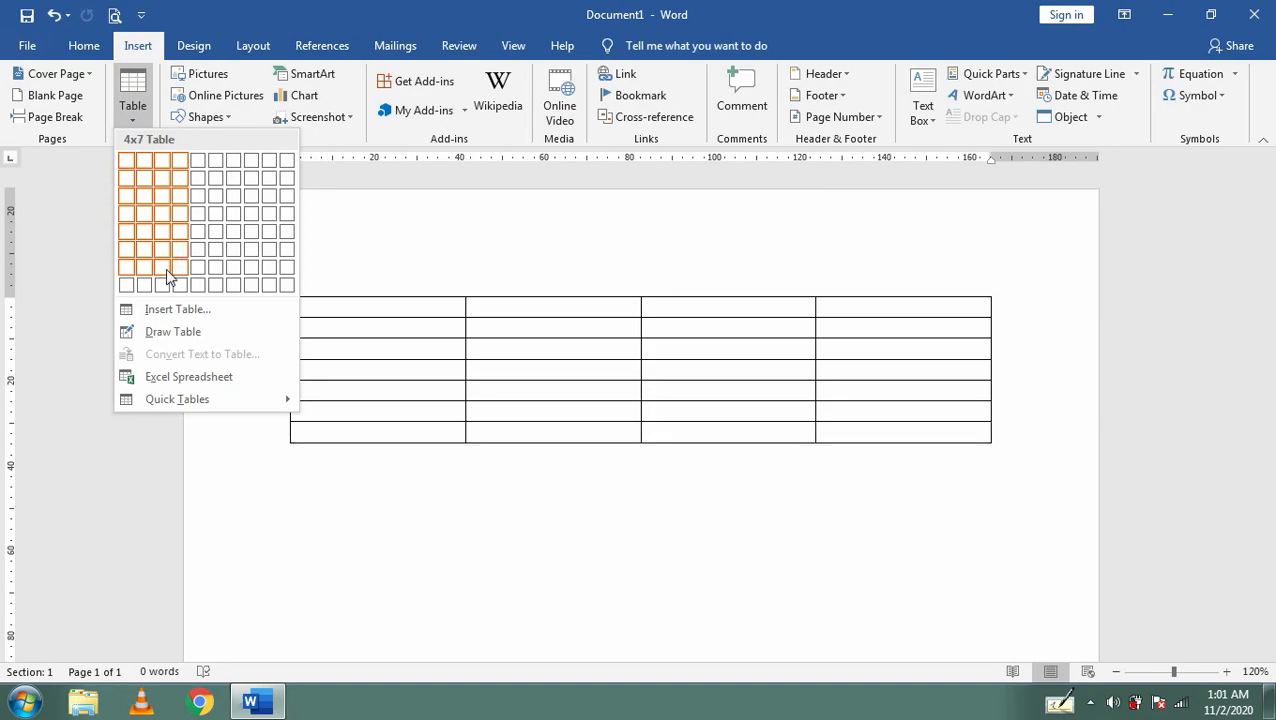
click(155, 310)
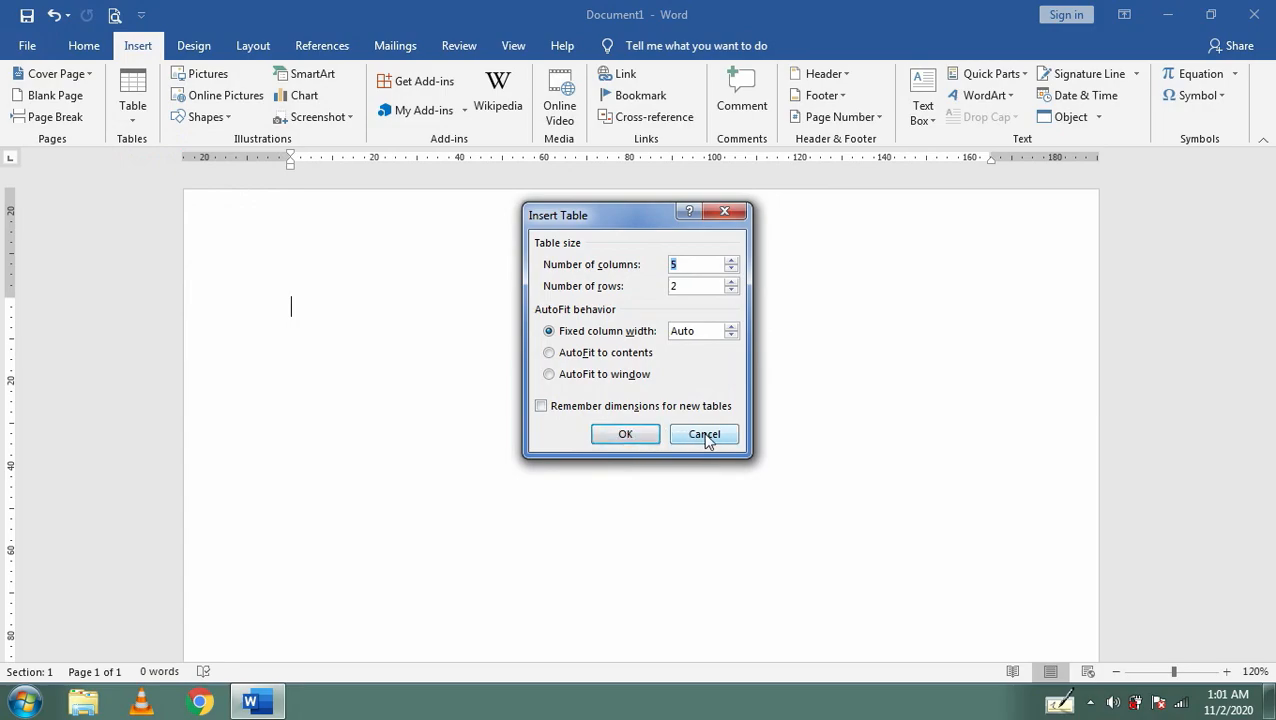
click(735, 213)
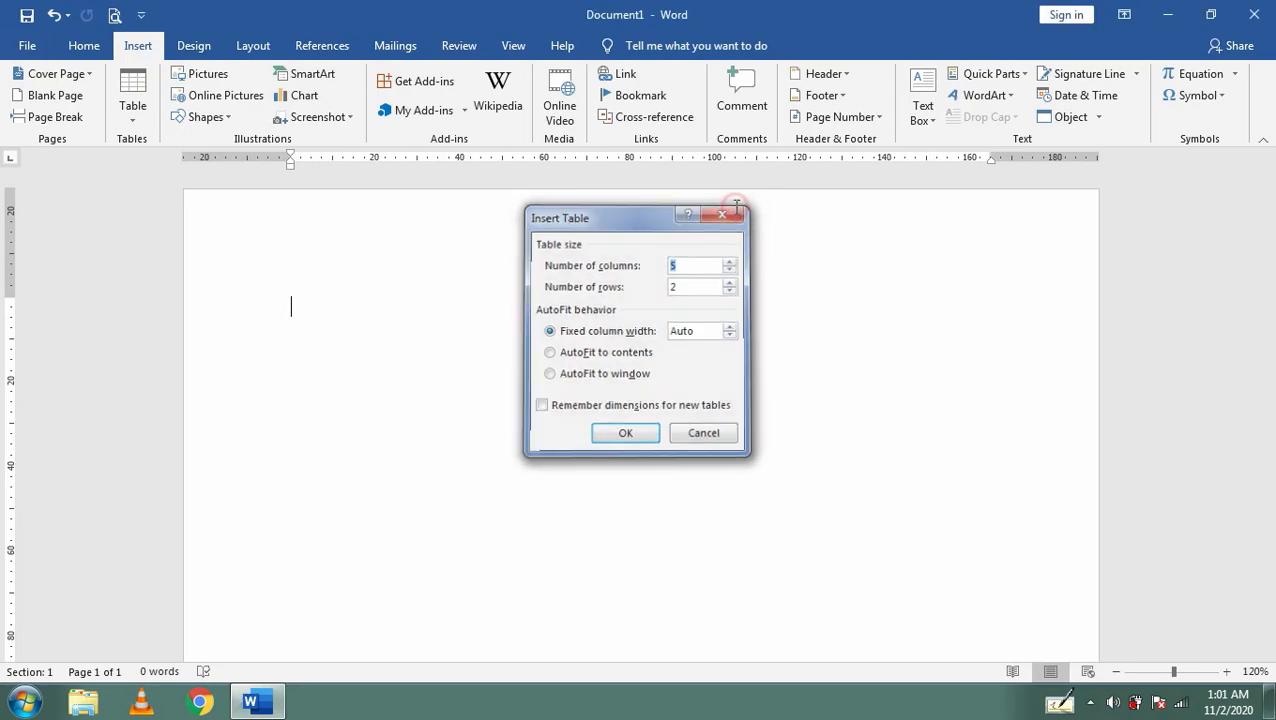
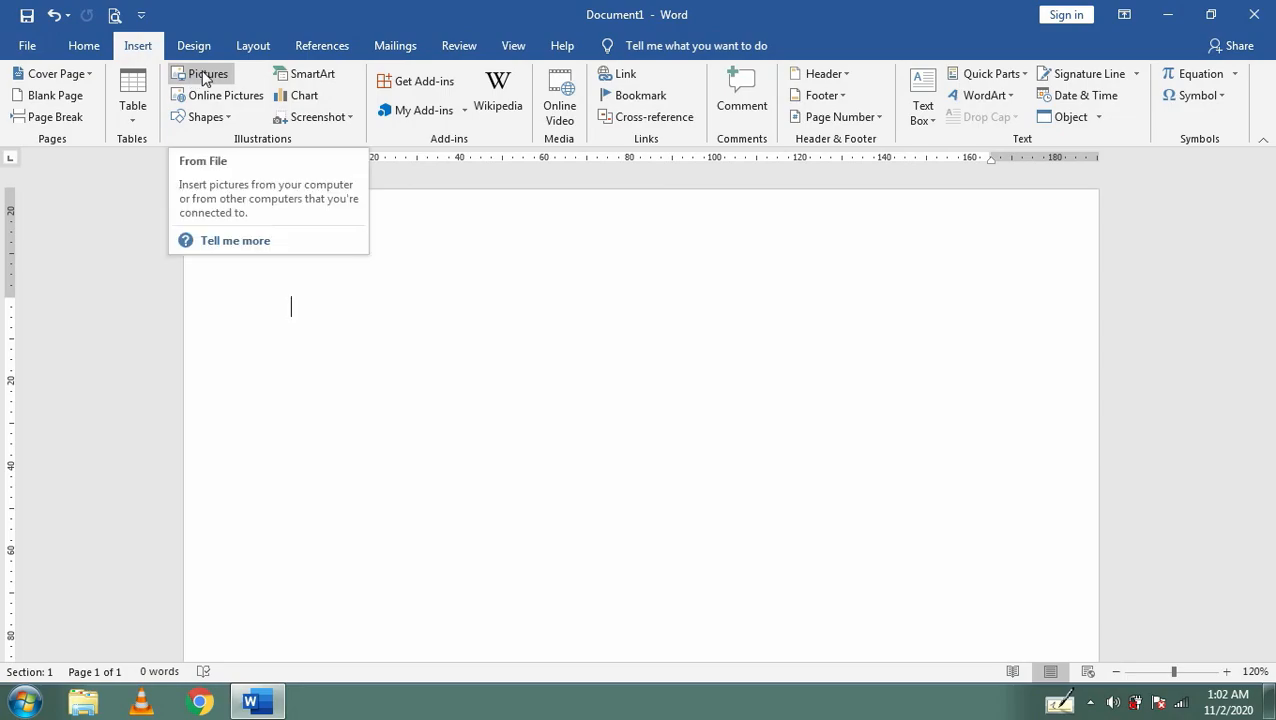
- Insert the picture "Cara Melakukan Presentasi Google Meet Di Laptop" from the Pictures library, and delete it from the page
click(203, 77)
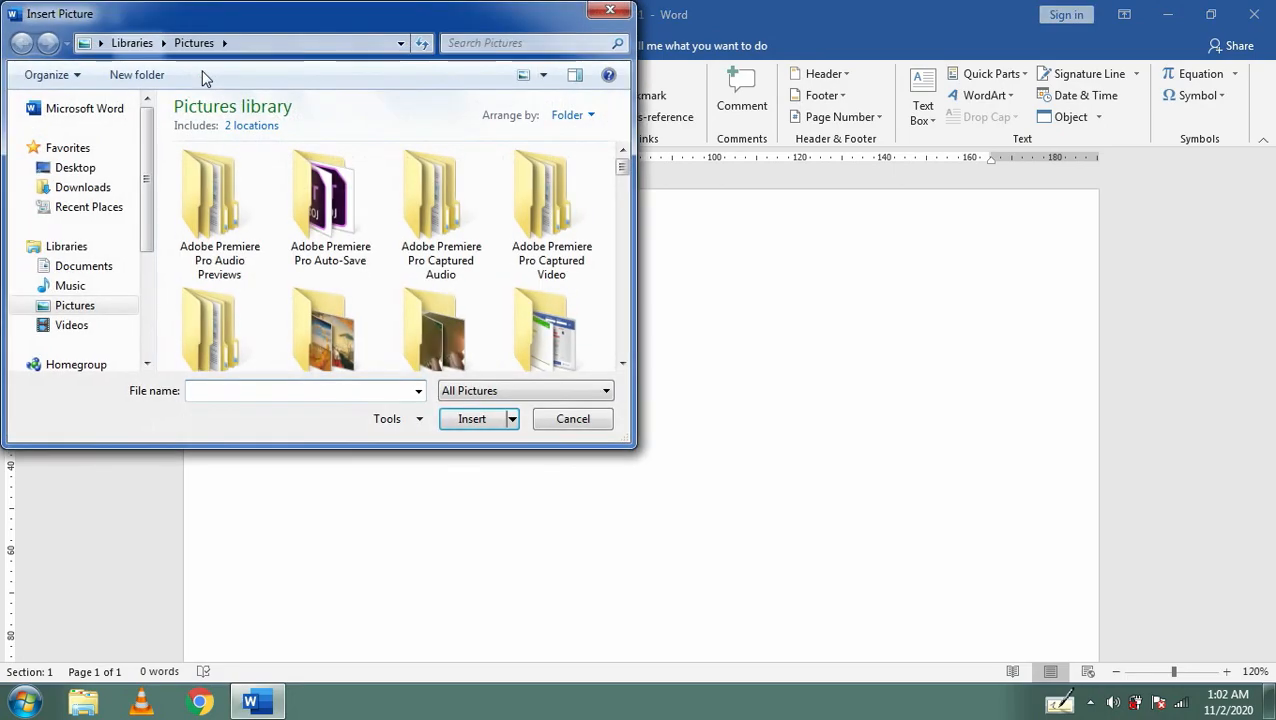
click(80, 306)
drag(623, 167, 638, 216)
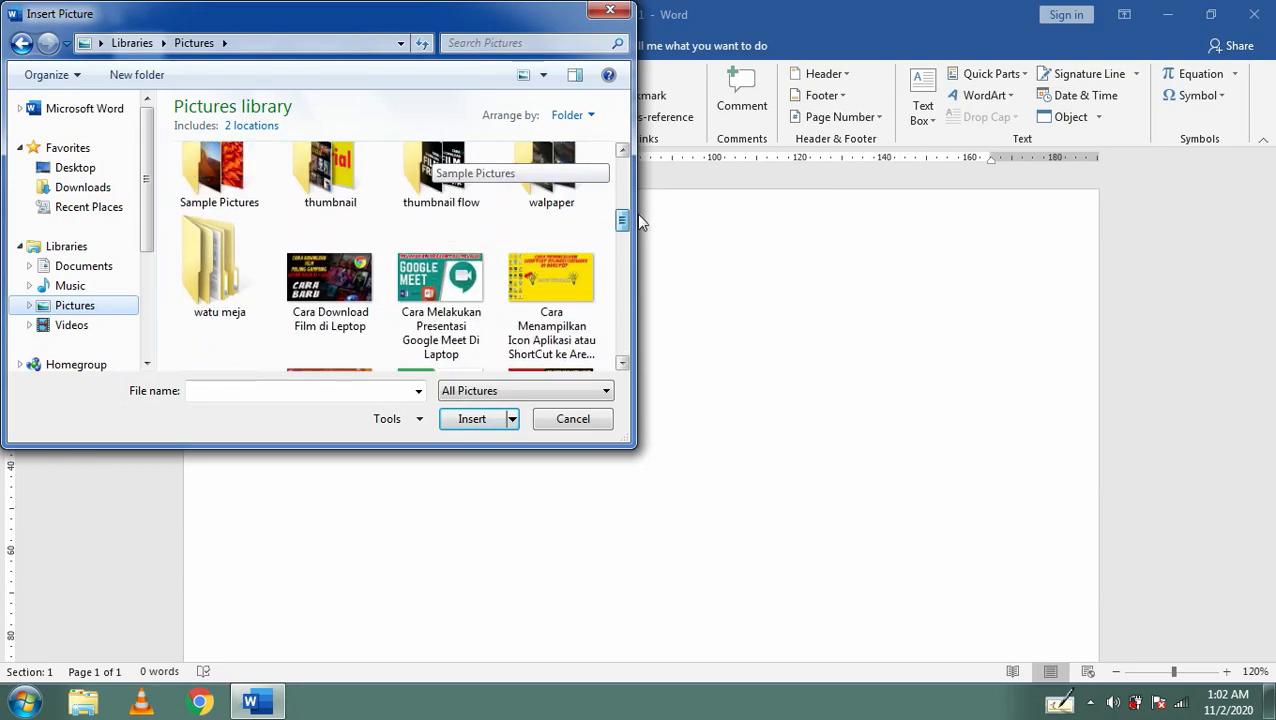
click(443, 283)
click(468, 419)
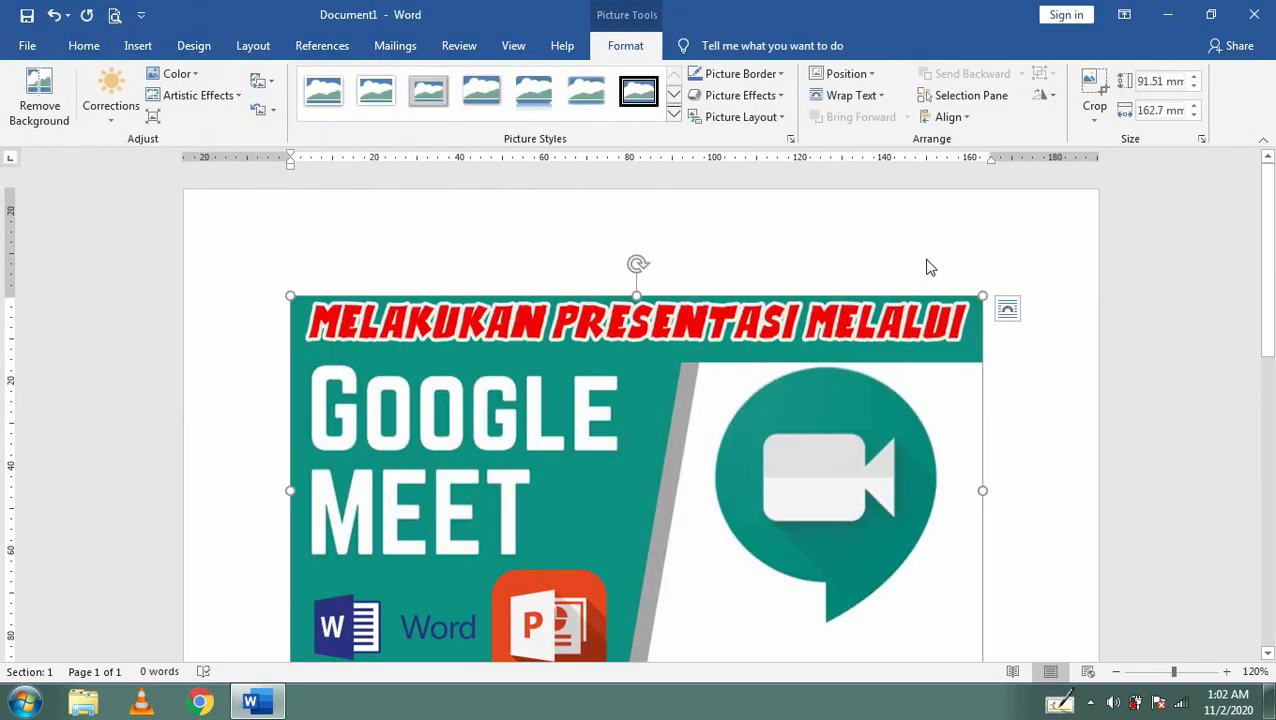
click(797, 236)
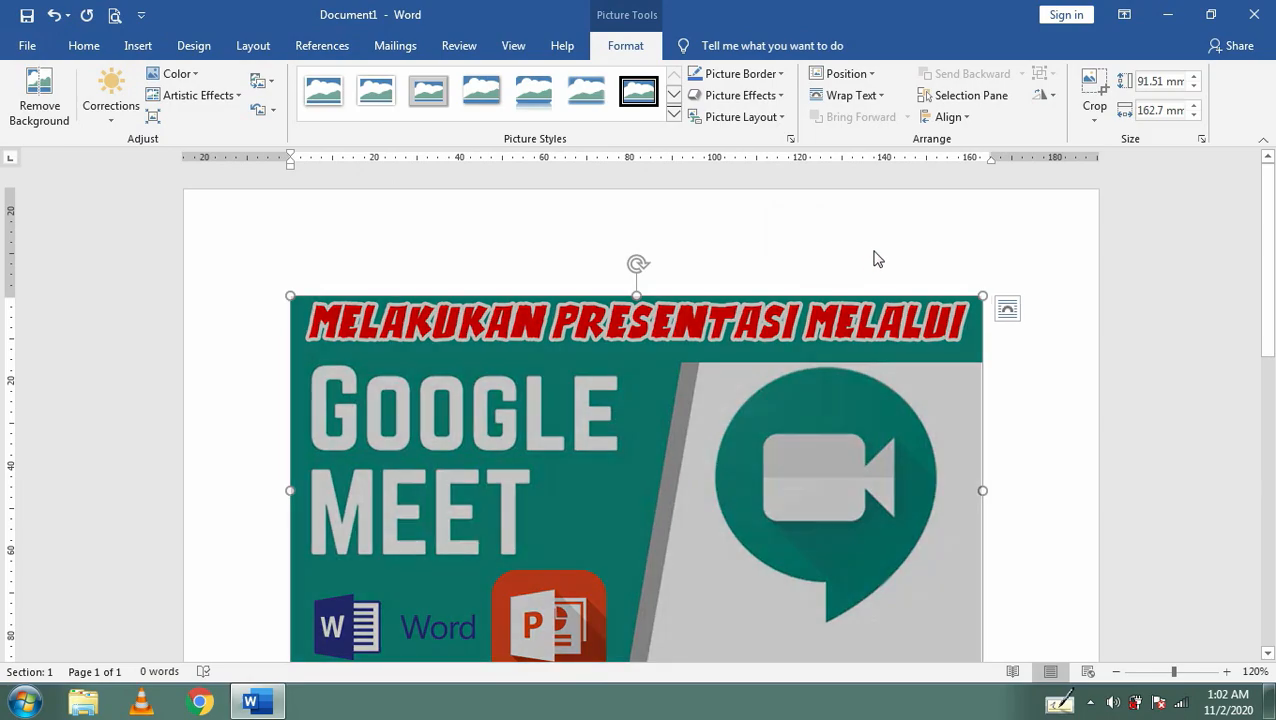
click(1017, 371)
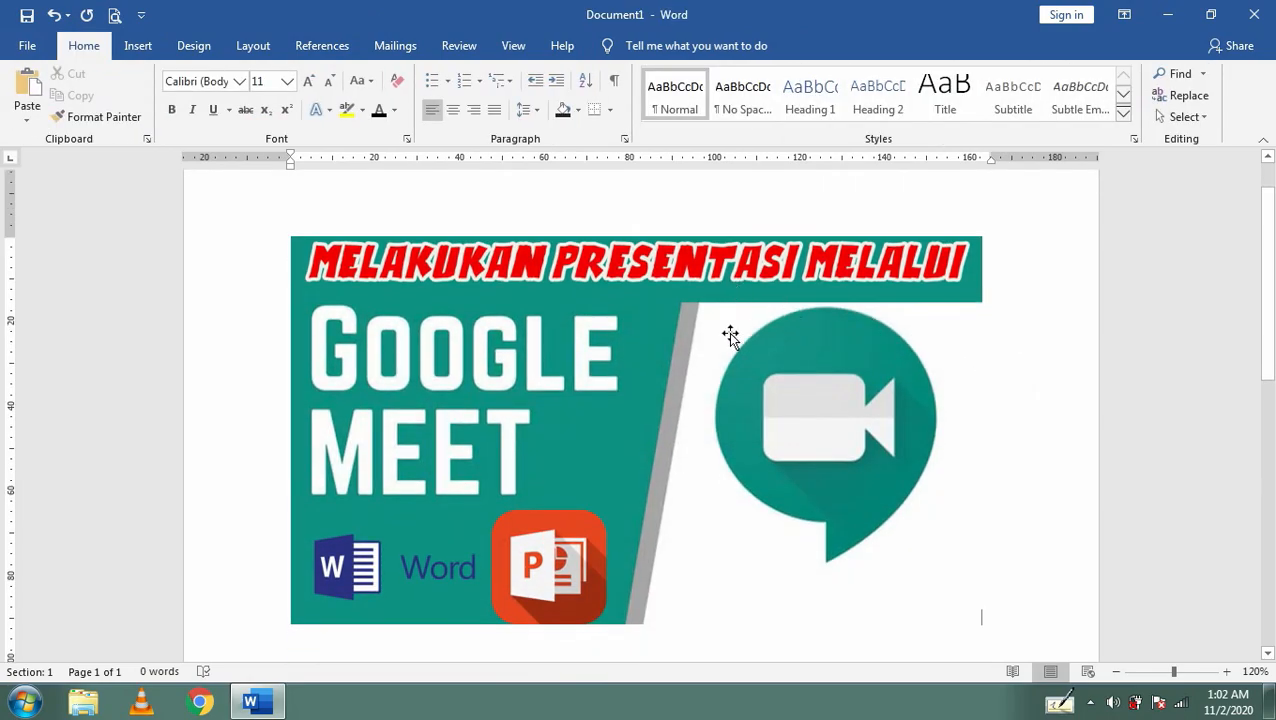
click(535, 343)
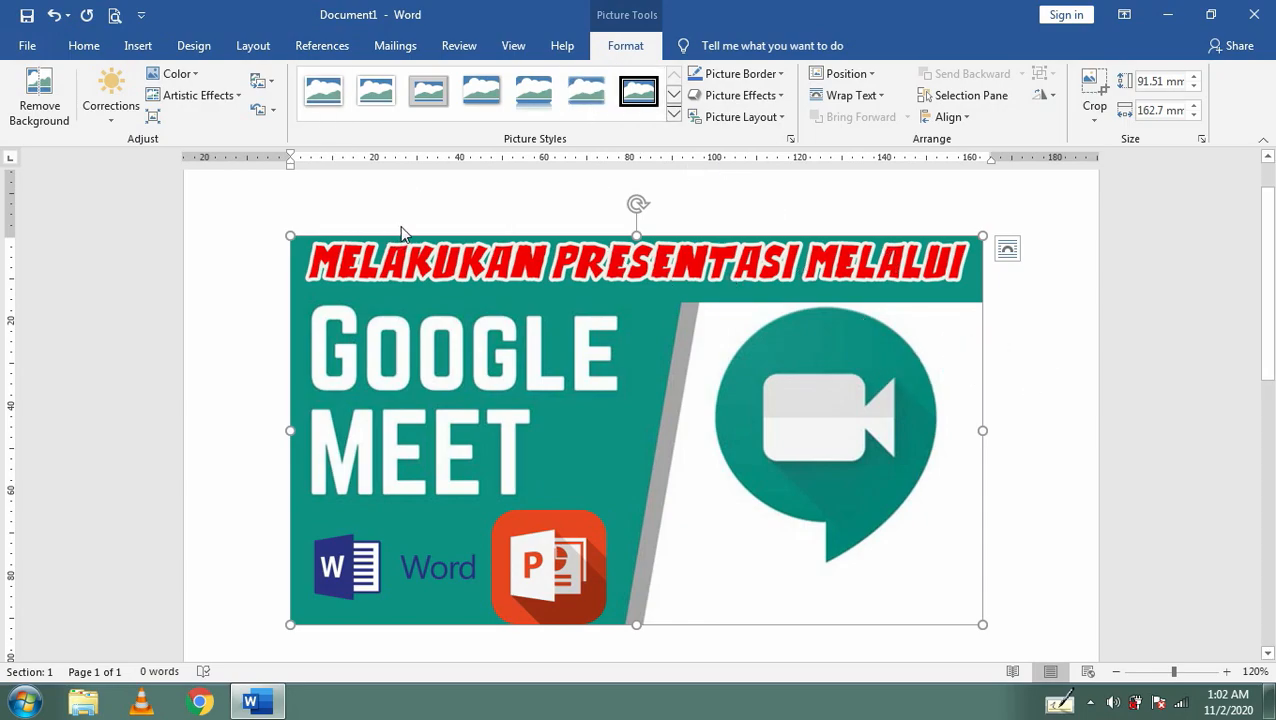
key(Delete)
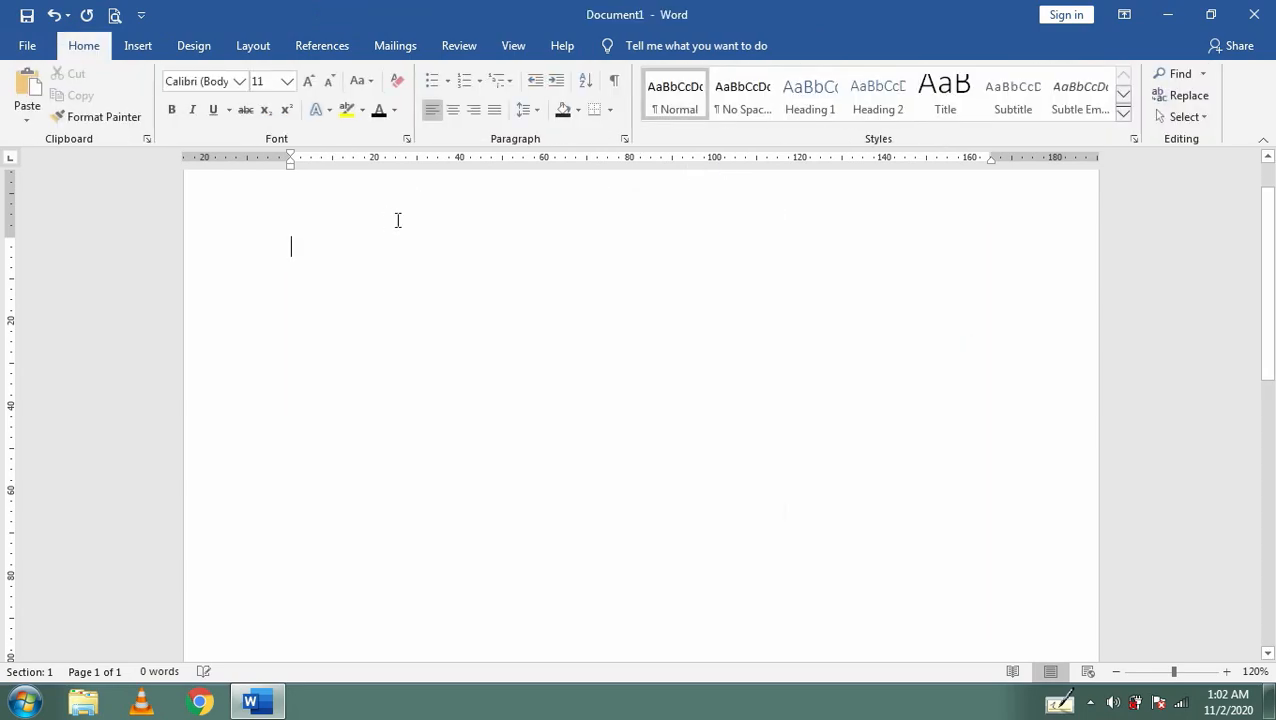
- Draw a rectangle shape about 111 mm wide and 49 mm high near the top of the blank page
click(140, 48)
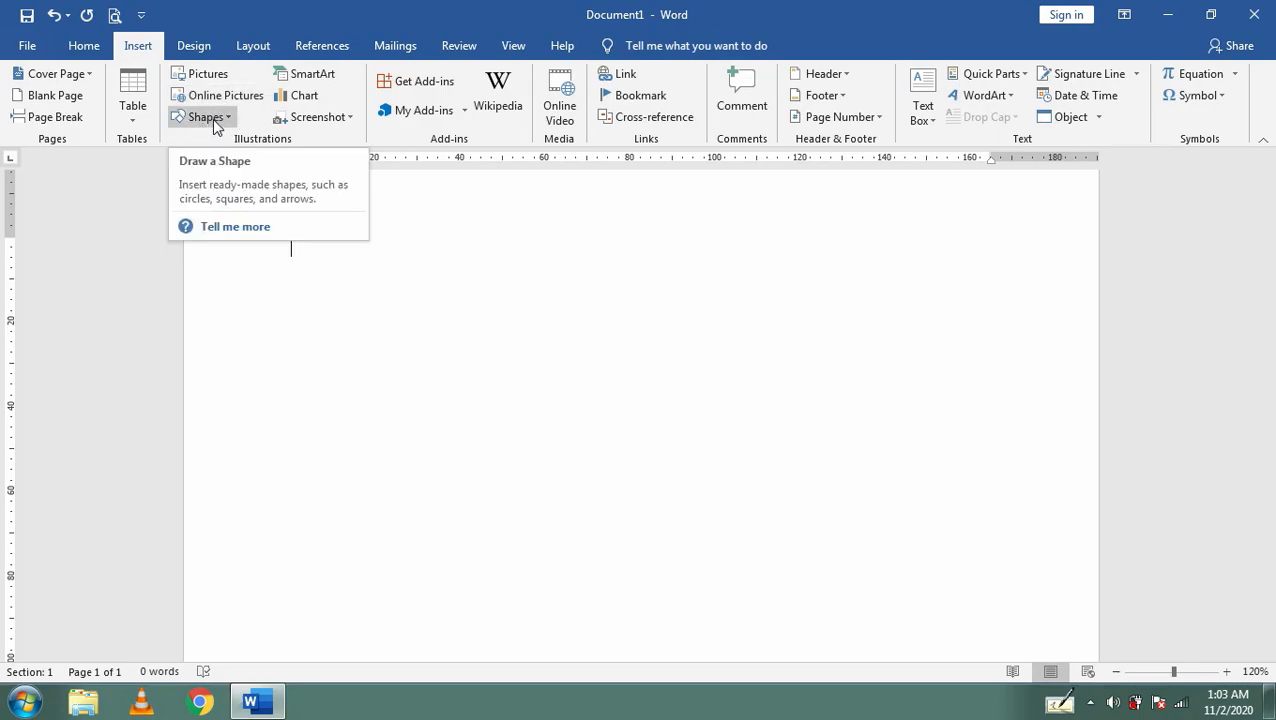
click(212, 119)
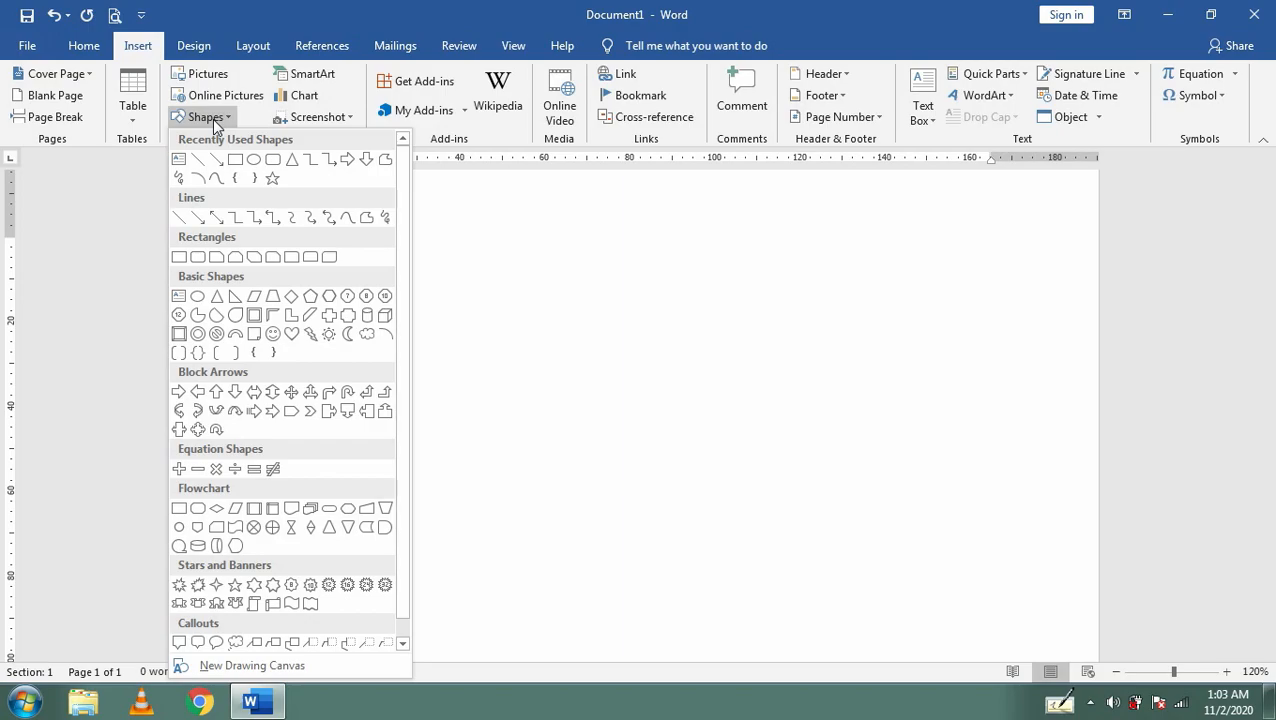
click(238, 170)
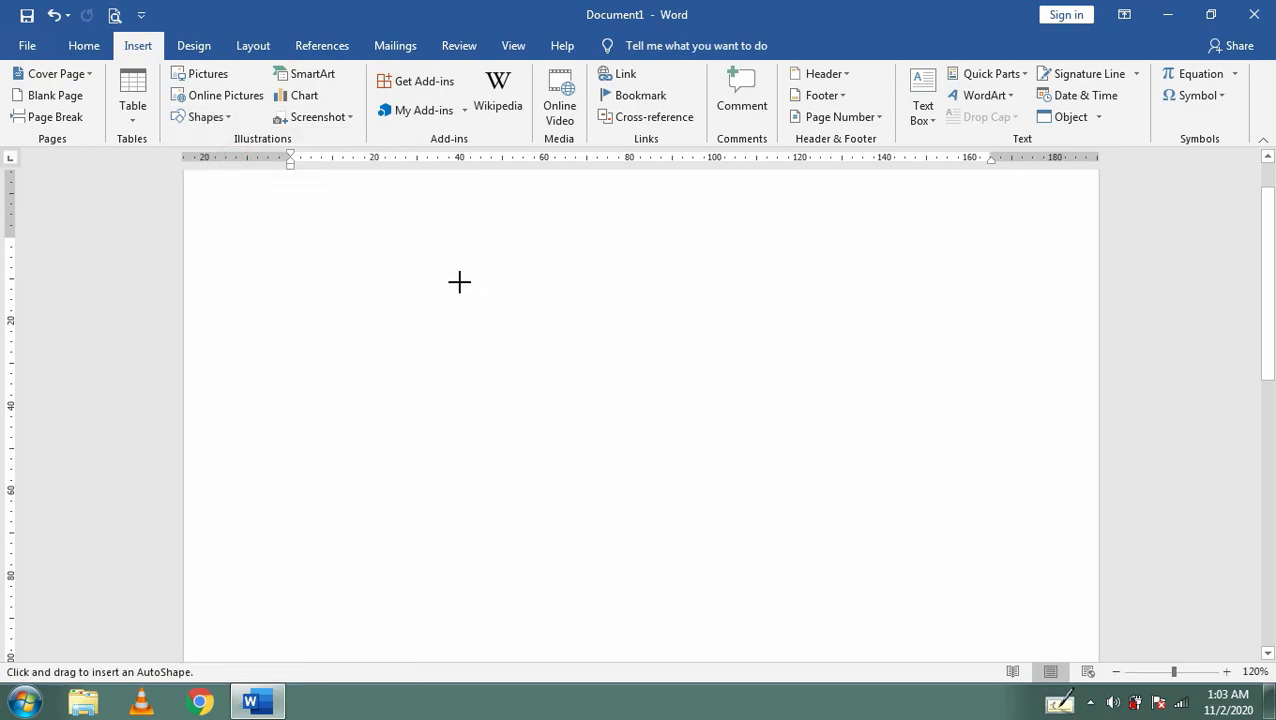
click(208, 123)
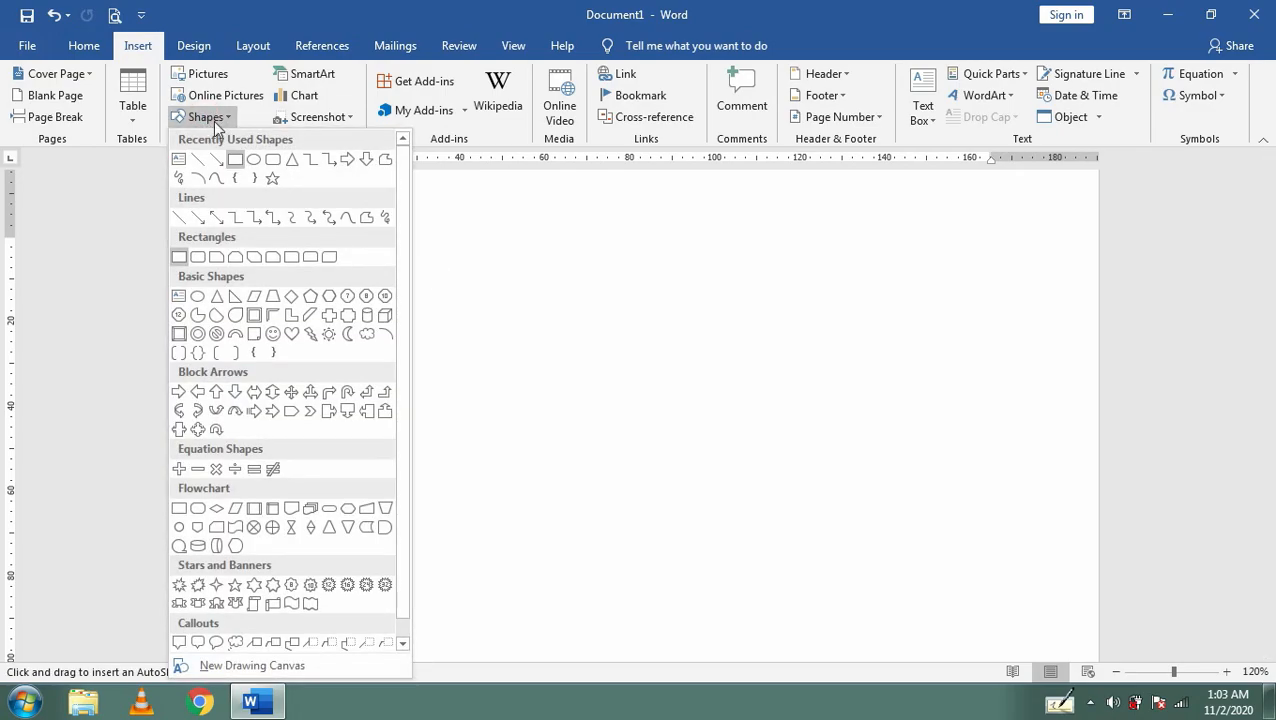
click(236, 161)
click(377, 226)
click(208, 120)
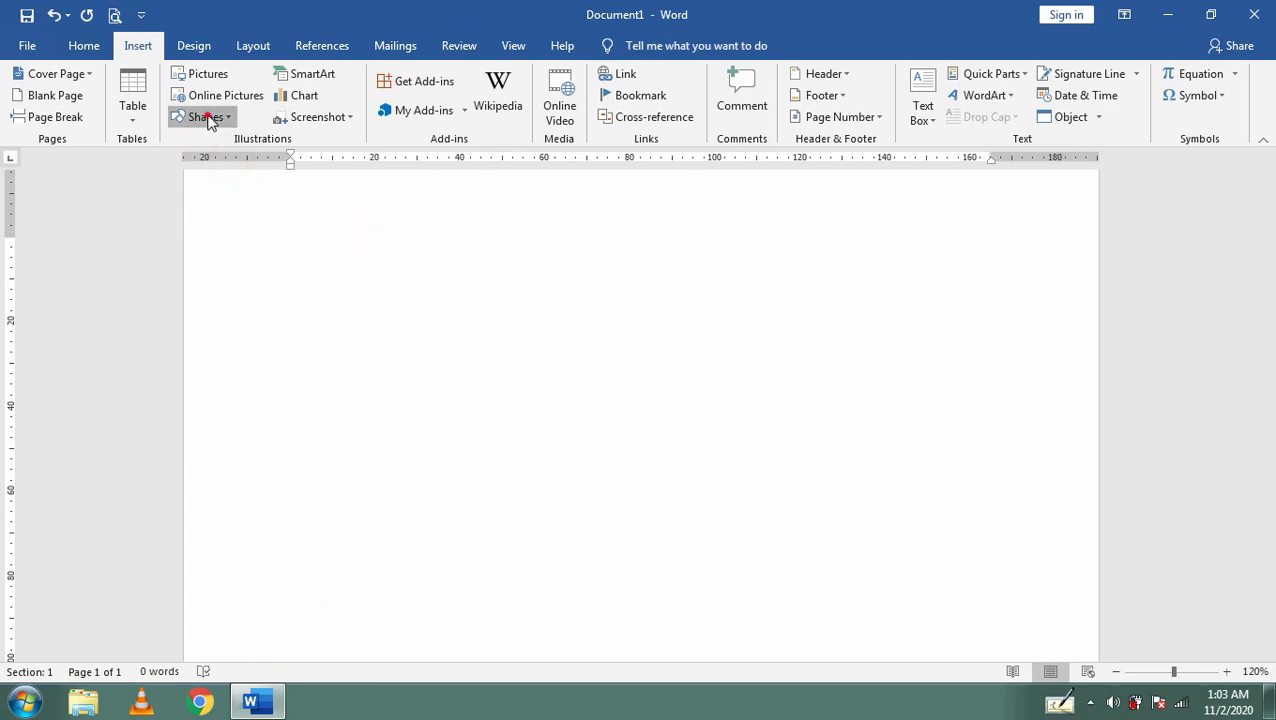
click(238, 165)
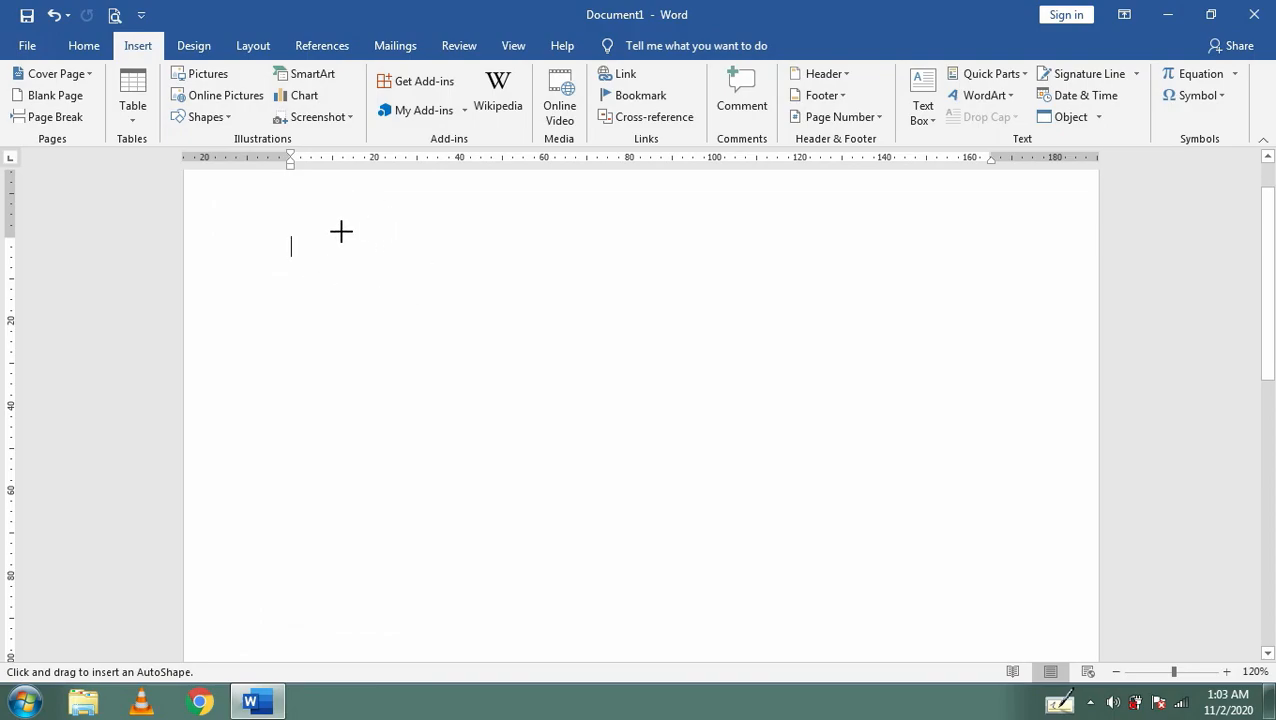
mouse_move(341, 231)
mouse_down()
mouse_move(467, 330)
mouse_move(849, 449)
mouse_move(843, 322)
mouse_move(612, 342)
mouse_move(772, 427)
mouse_move(790, 463)
mouse_move(812, 440)
mouse_up()
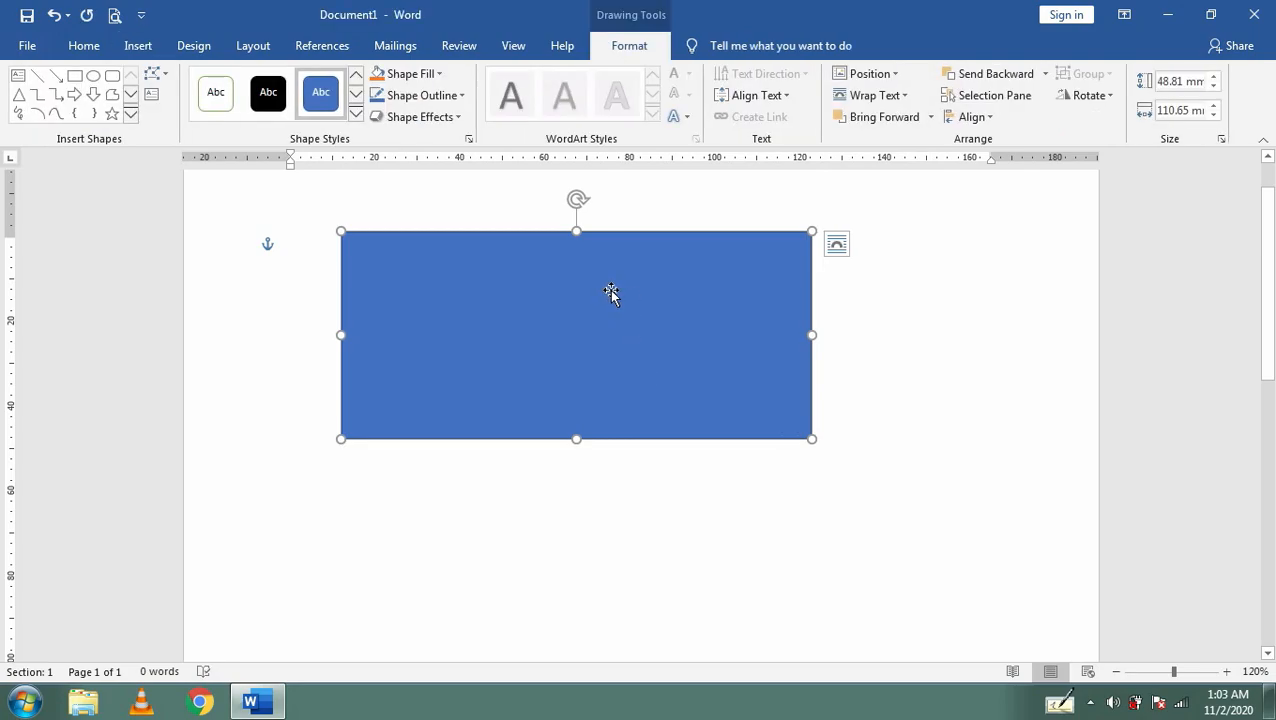
- Draw a right block arrow about 112 mm wide and 35 mm high below the rectangle
click(132, 47)
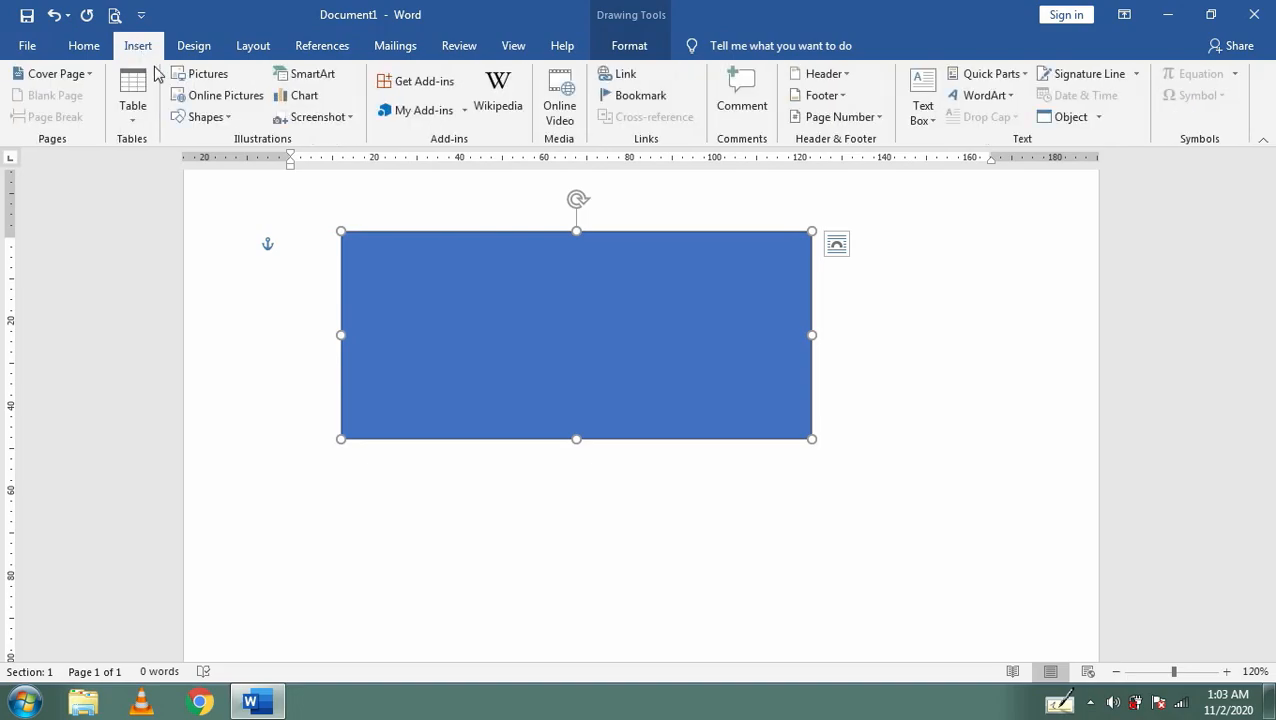
click(203, 117)
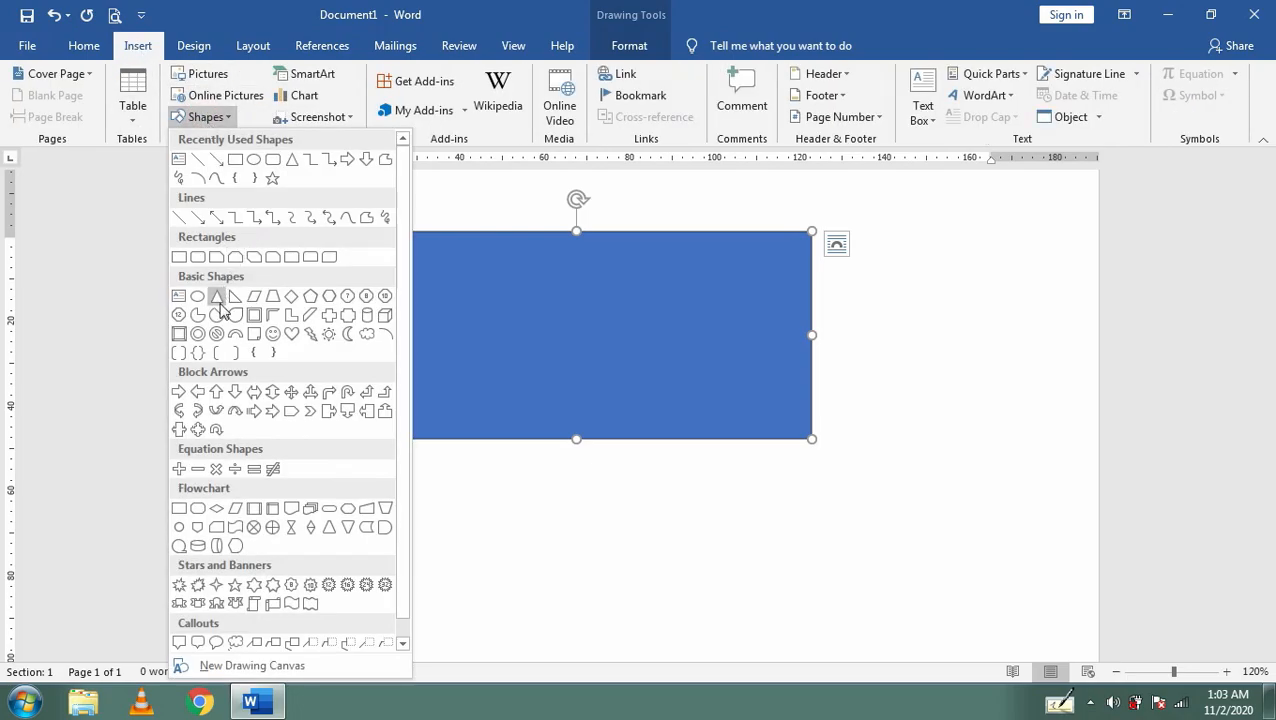
click(178, 392)
mouse_move(347, 475)
mouse_down()
mouse_move(476, 552)
mouse_move(822, 618)
mouse_up()
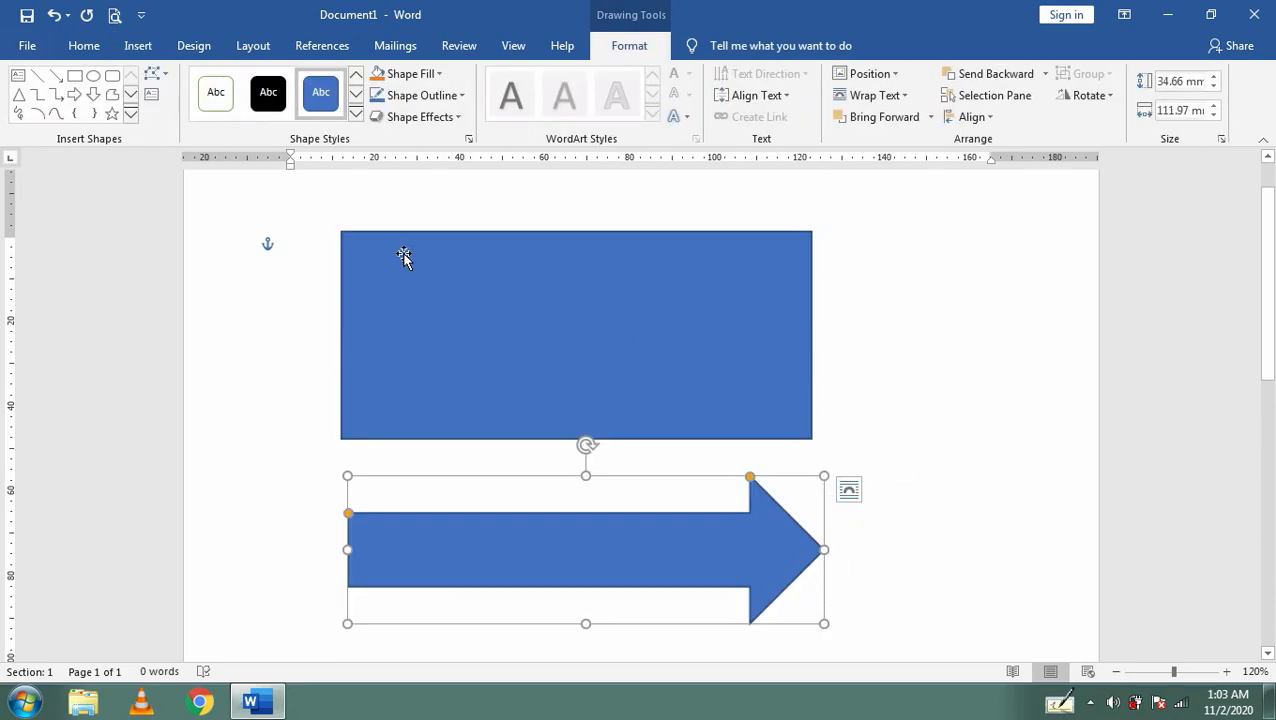
- Draw a horizontal straight line about 138 mm long on the empty area below the arrow
click(136, 47)
click(200, 117)
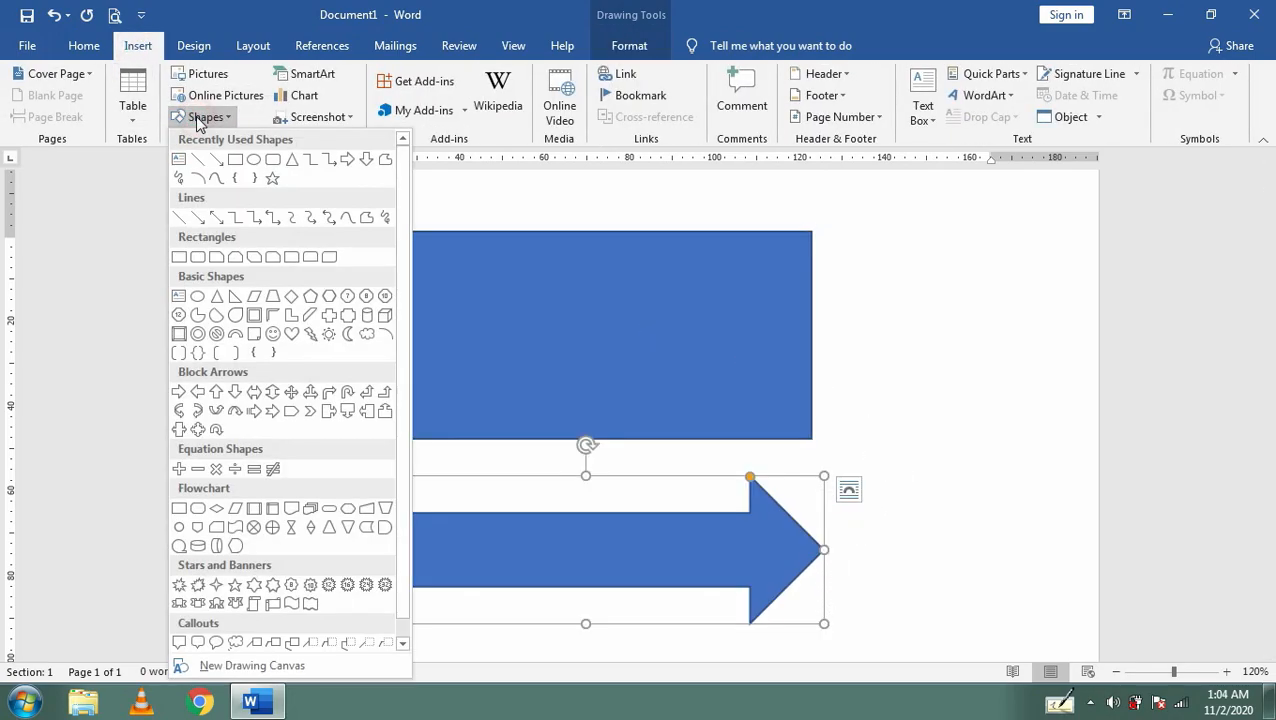
click(198, 165)
scroll(478, 393, down, 8)
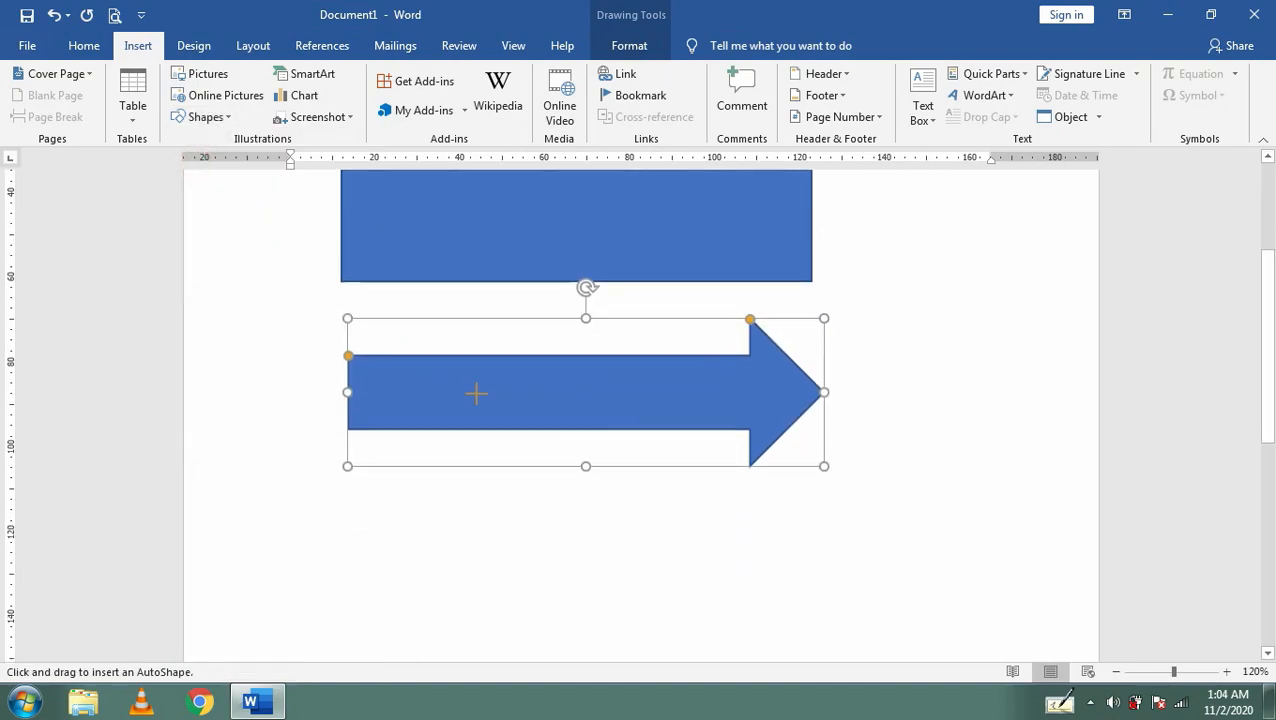
drag(353, 333, 940, 333)
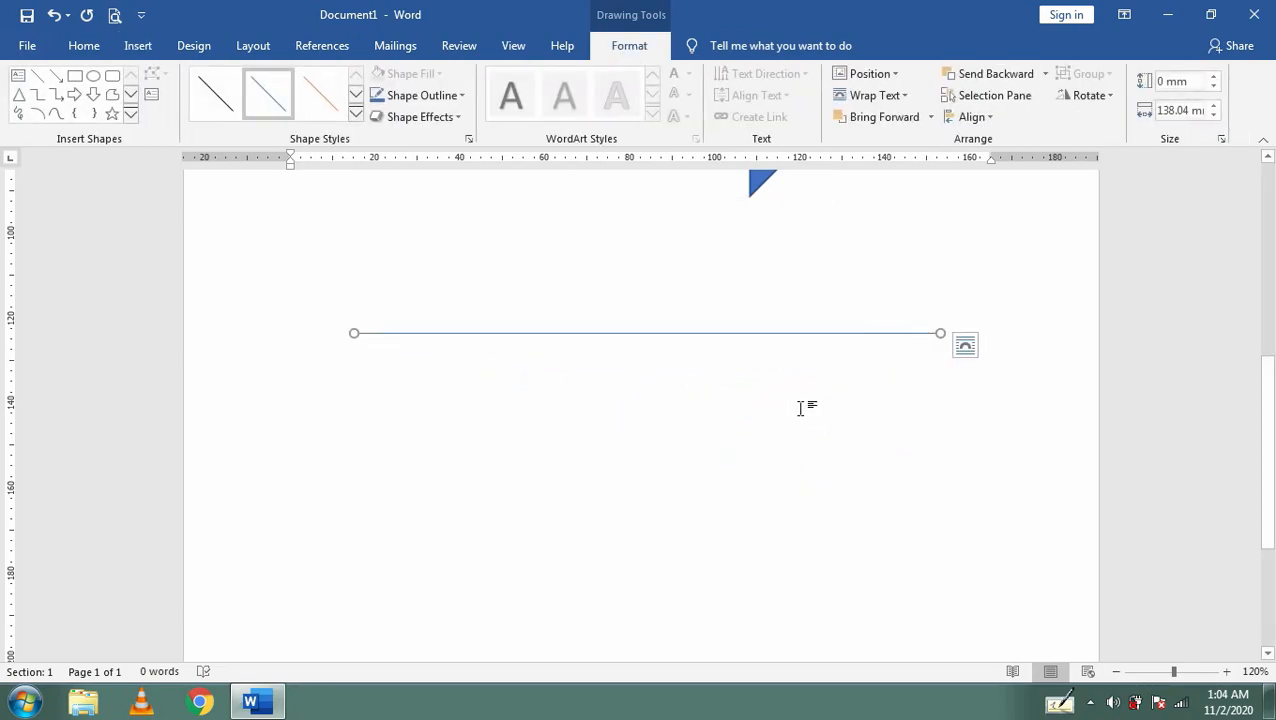
scroll(800, 408, up, 6)
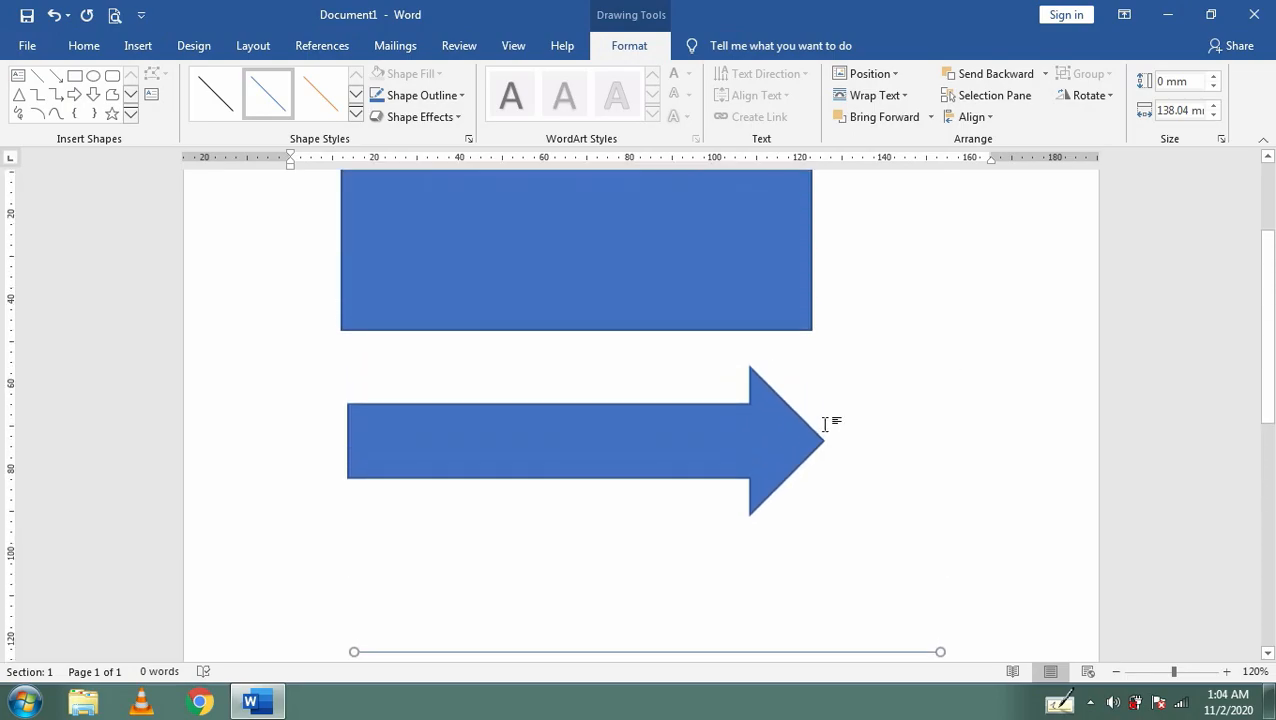
scroll(744, 342, up, 2)
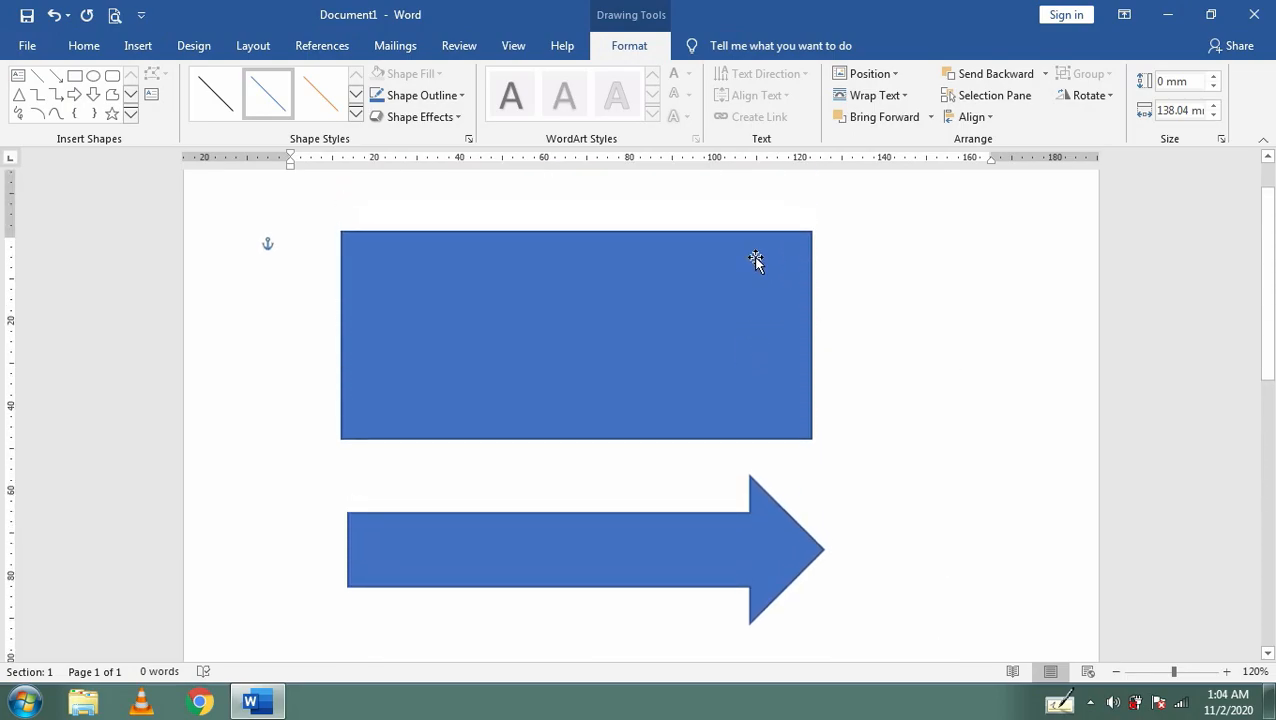
- Shrink the rectangle from its upper right corner to about 79.5 mm wide and 39.3 mm high
click(567, 286)
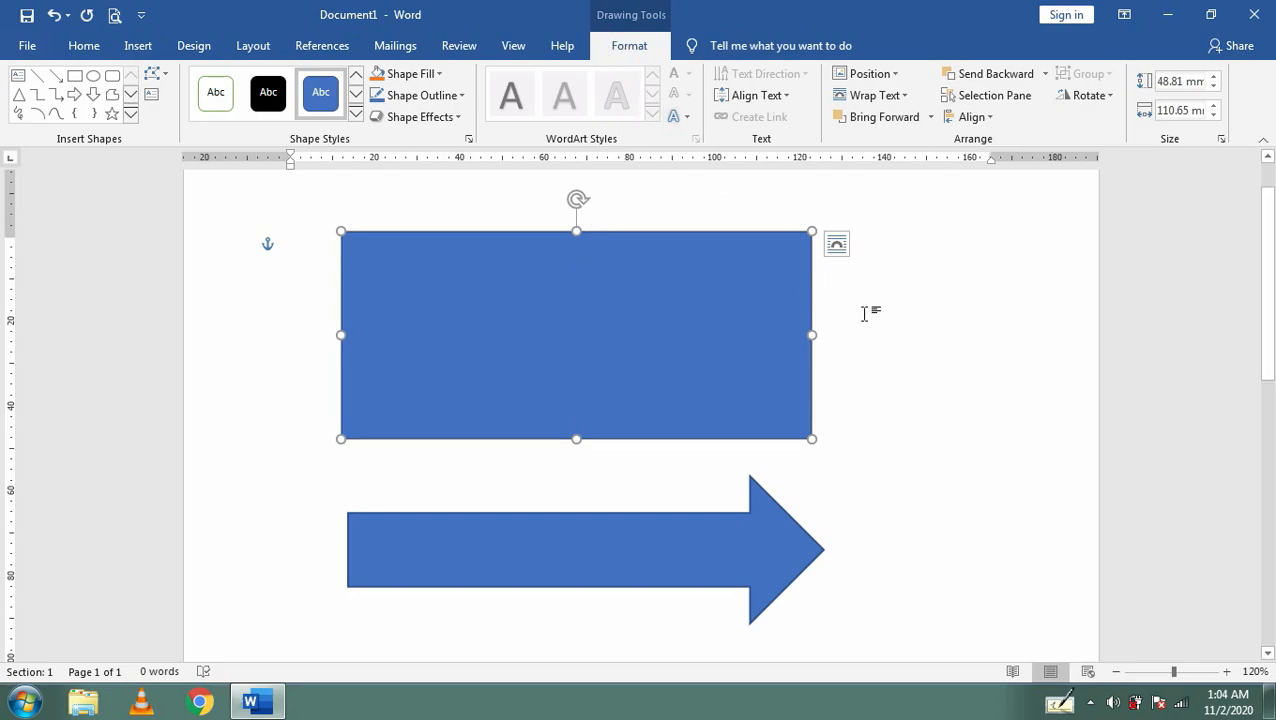
click(940, 280)
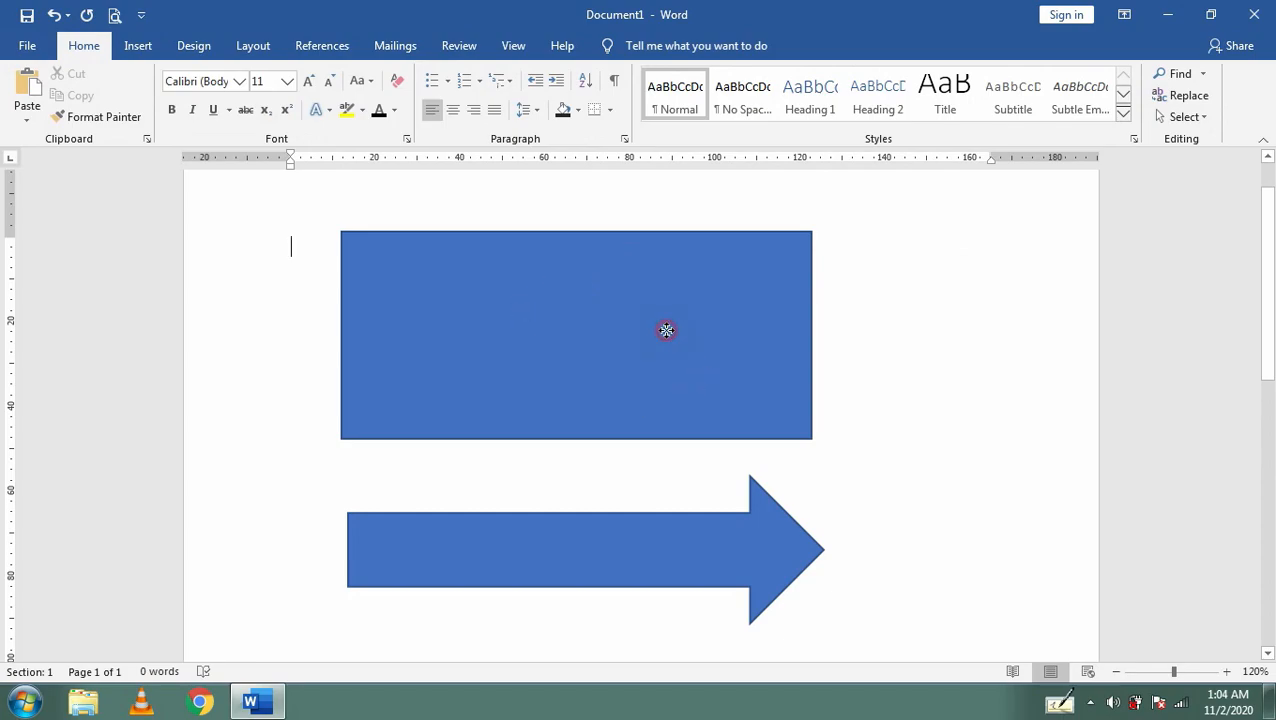
click(666, 331)
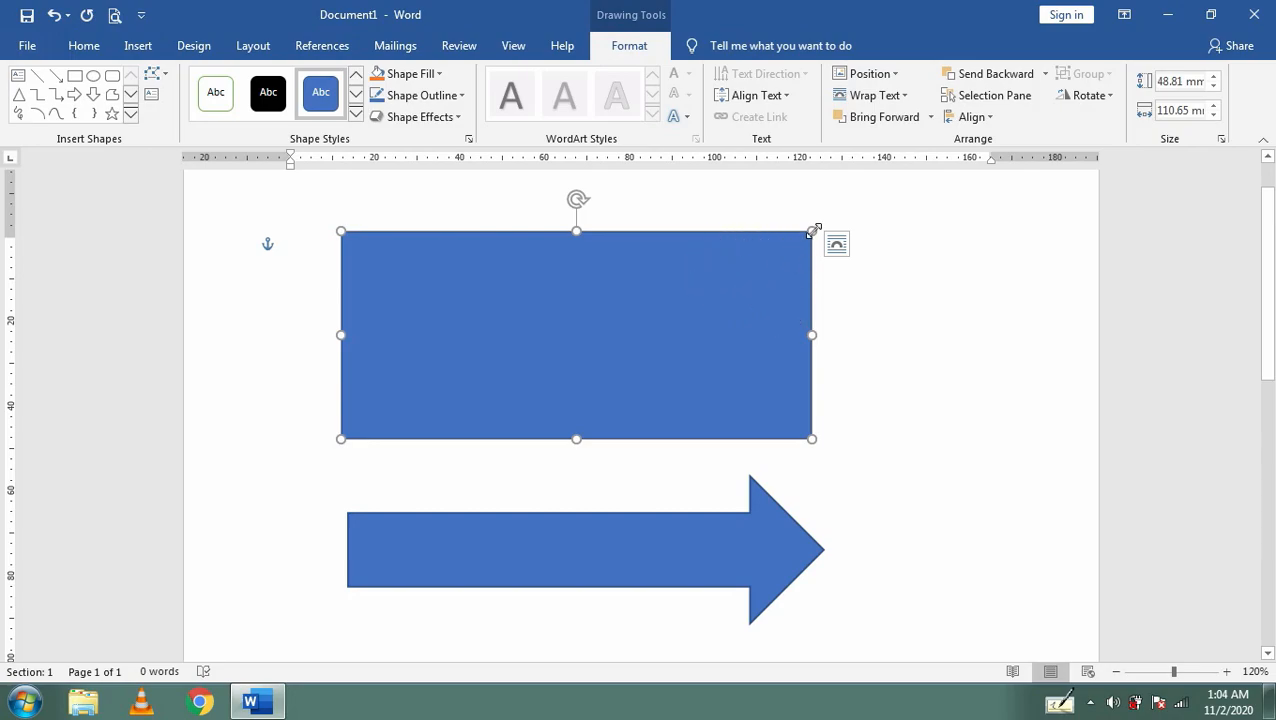
drag(812, 231, 680, 271)
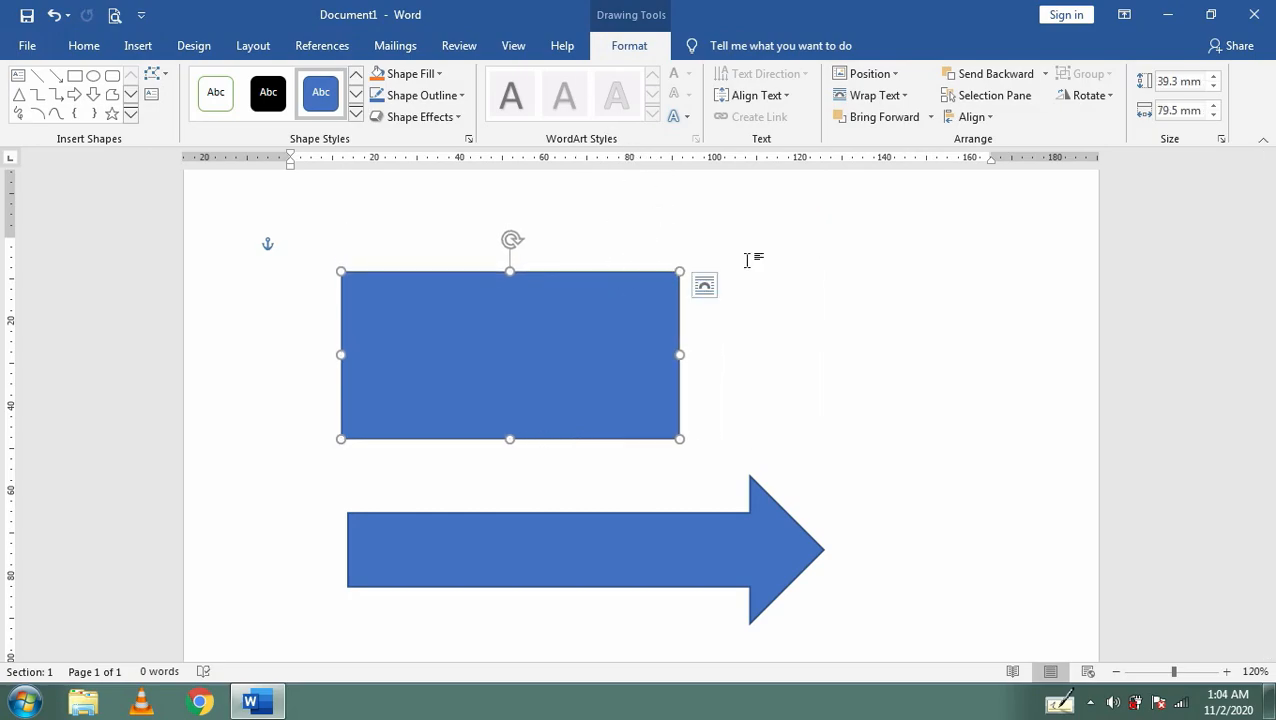
click(822, 309)
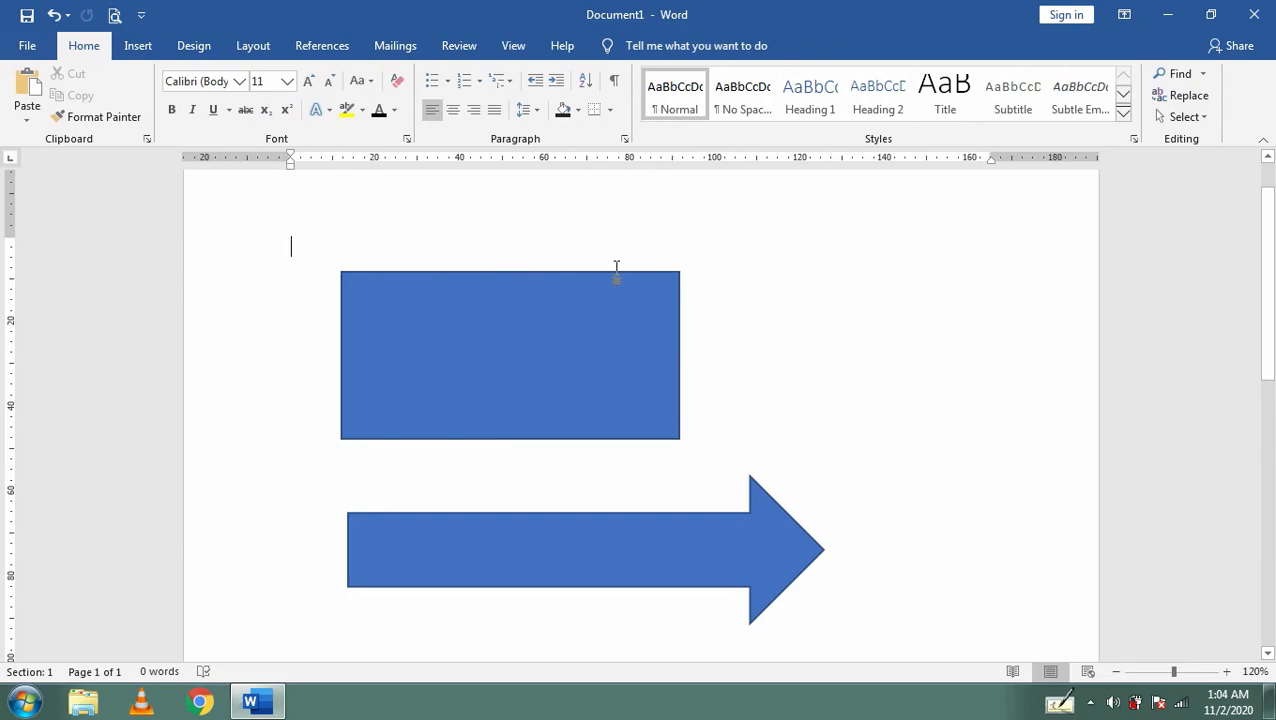
- Delete the rectangle, the block arrow and the horizontal line to leave the page blank
click(484, 320)
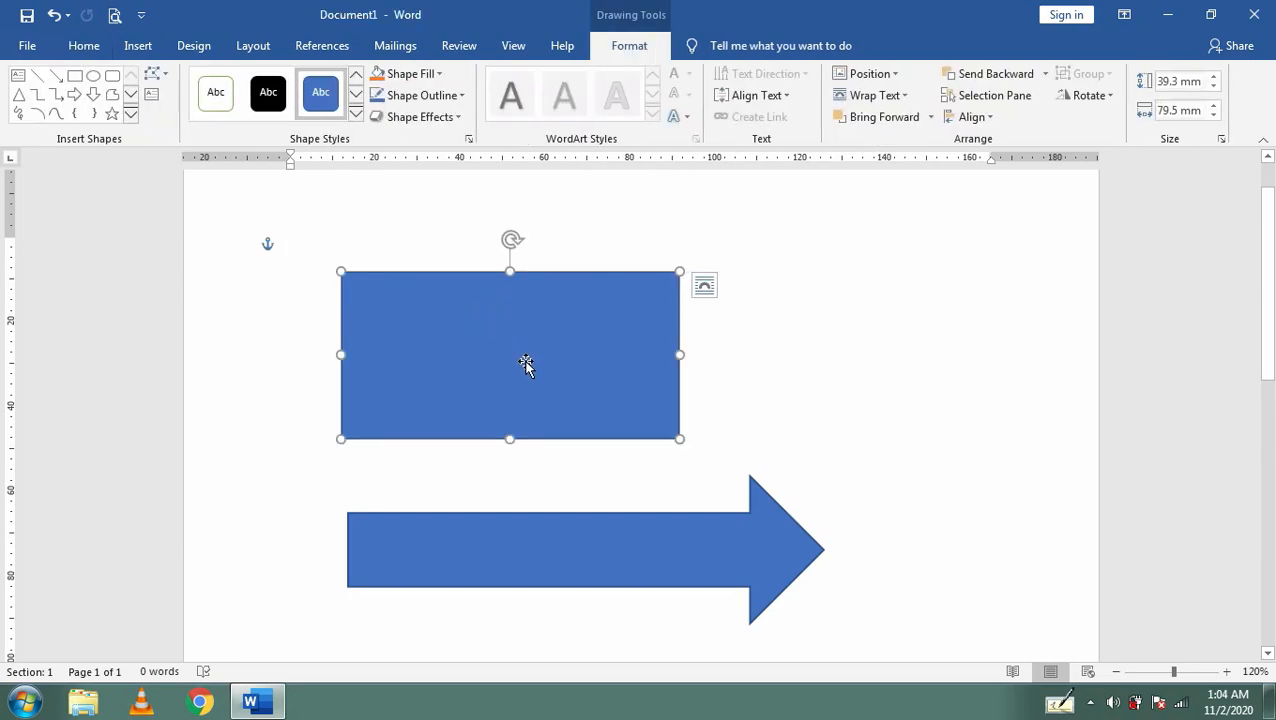
key(ctrl+a)
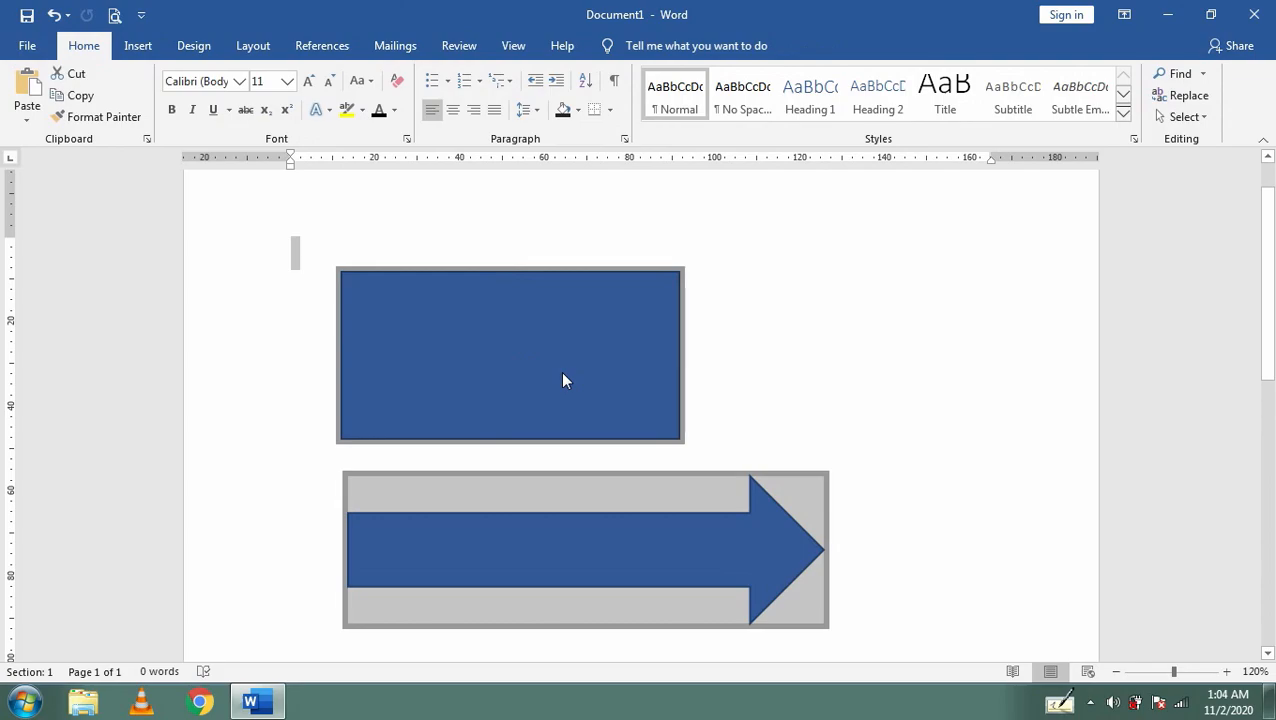
click(536, 363)
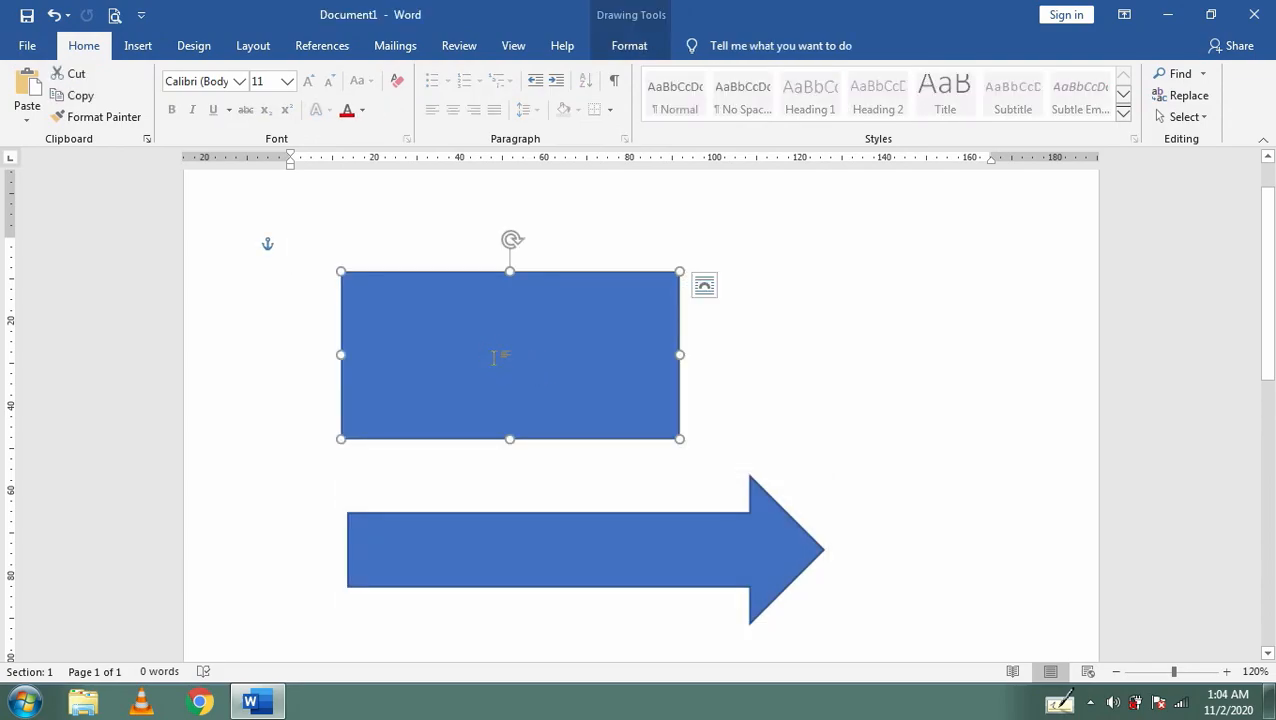
key(Delete)
click(498, 527)
key(Delete)
scroll(504, 531, down, 4)
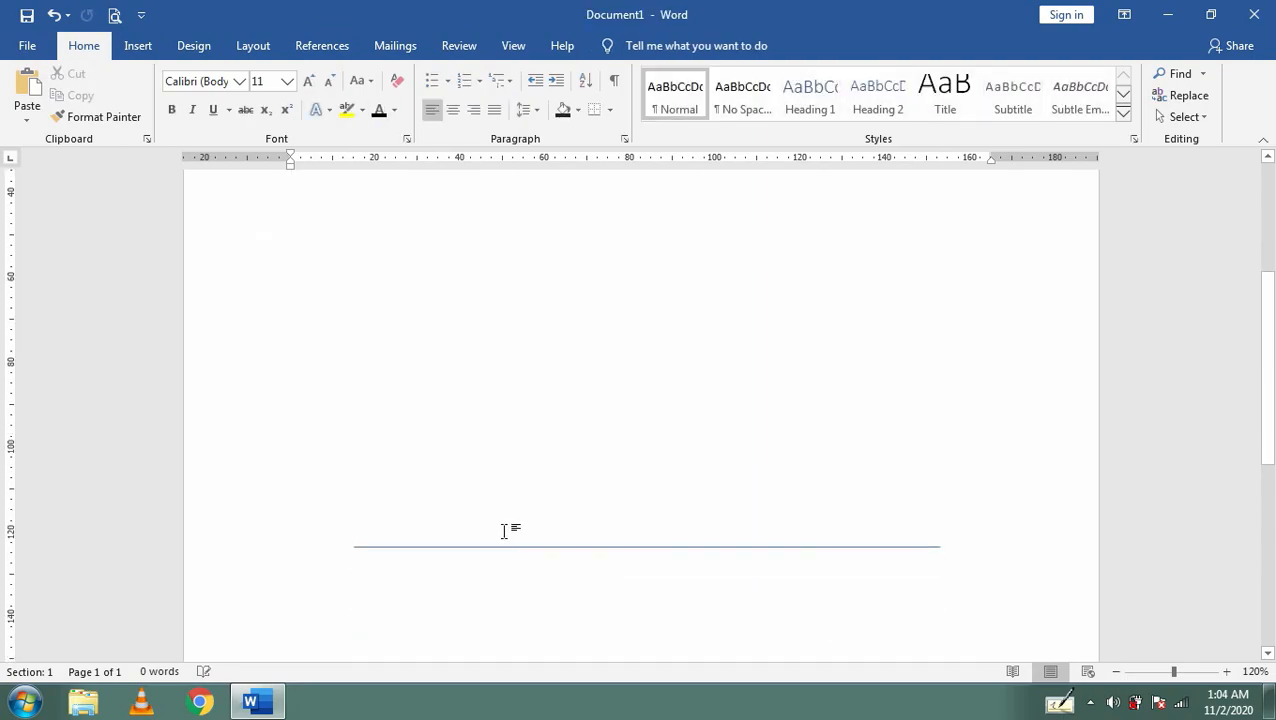
click(507, 547)
key(Delete)
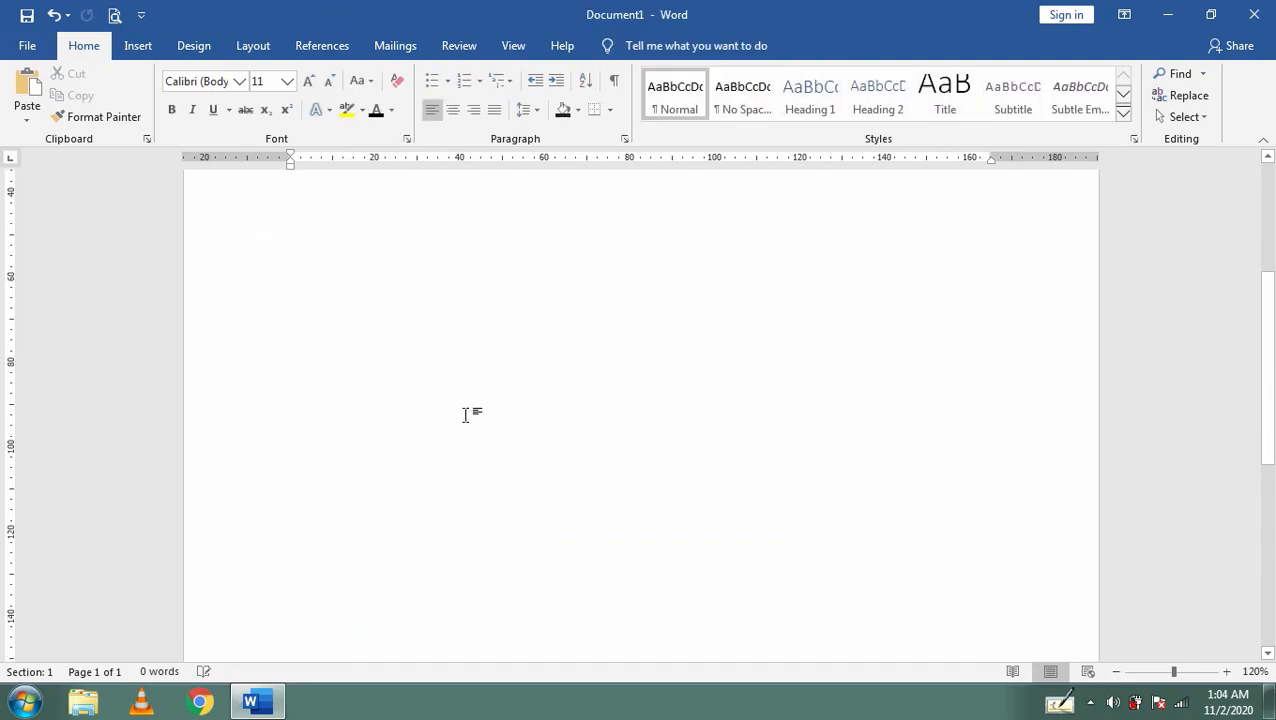
scroll(465, 400, up, 4)
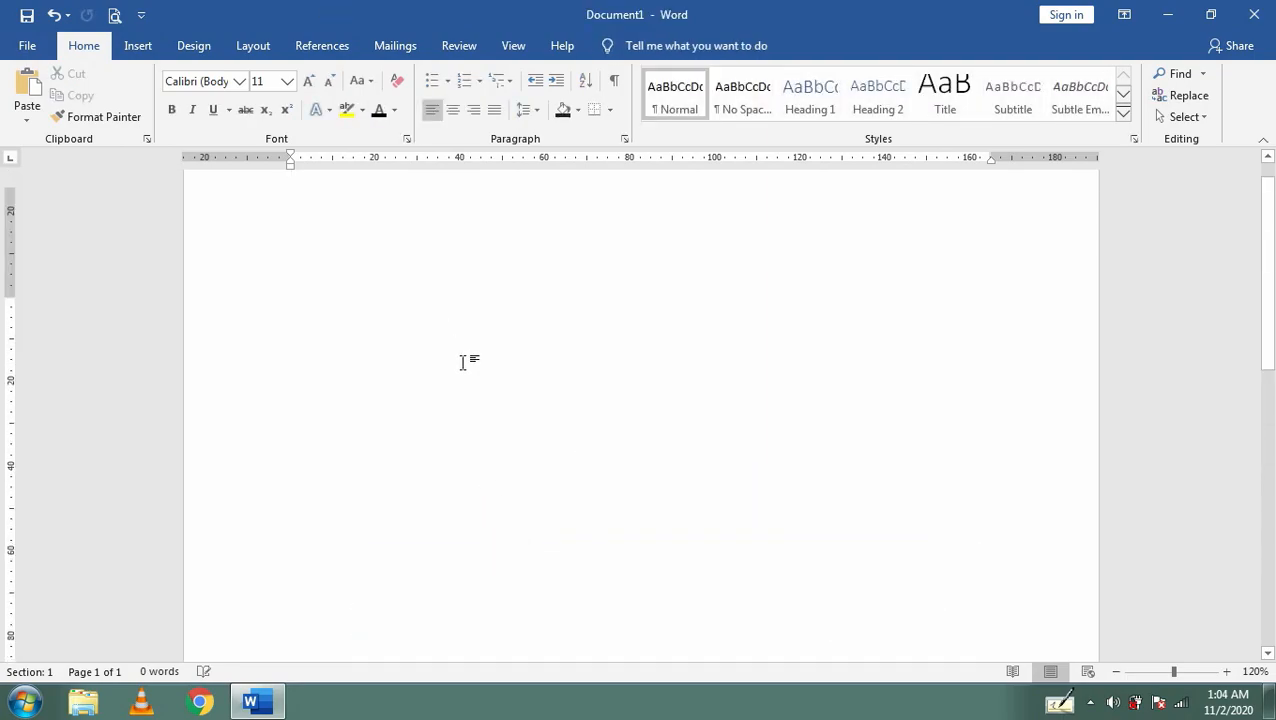
- Examine the page number placement options for the top, bottom and margins of the page
click(138, 46)
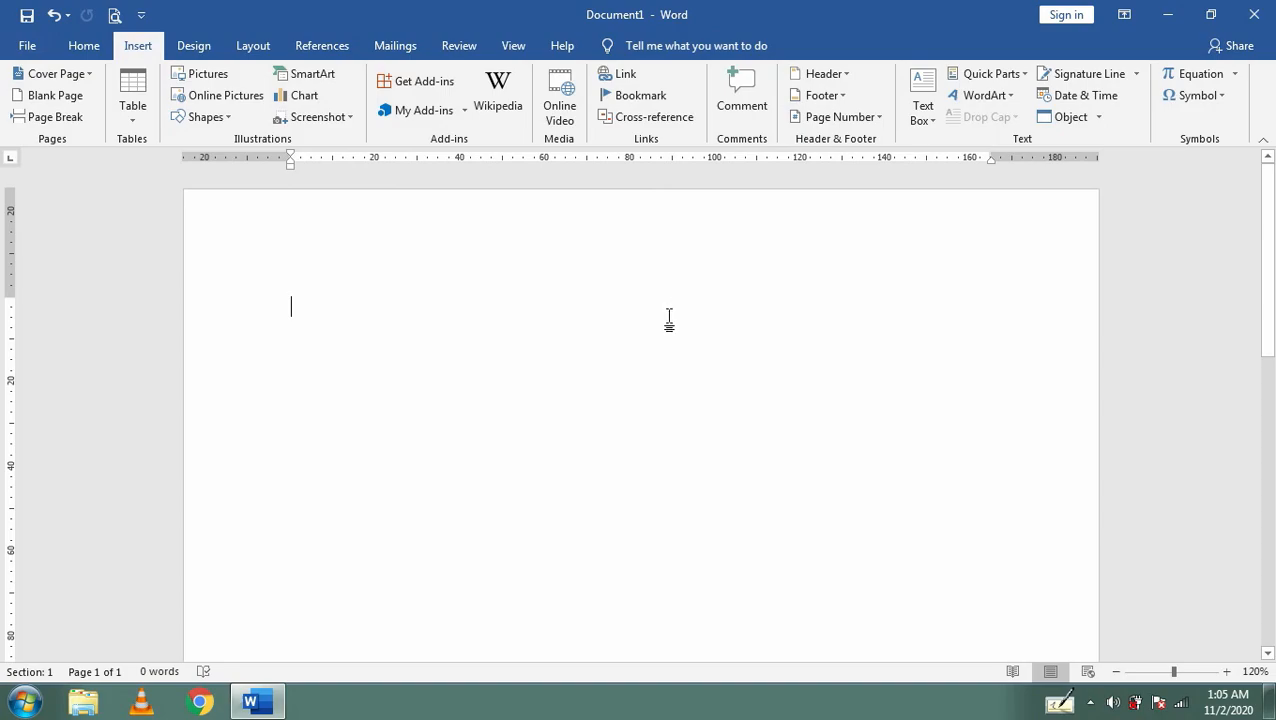
scroll(670, 330, down, 10)
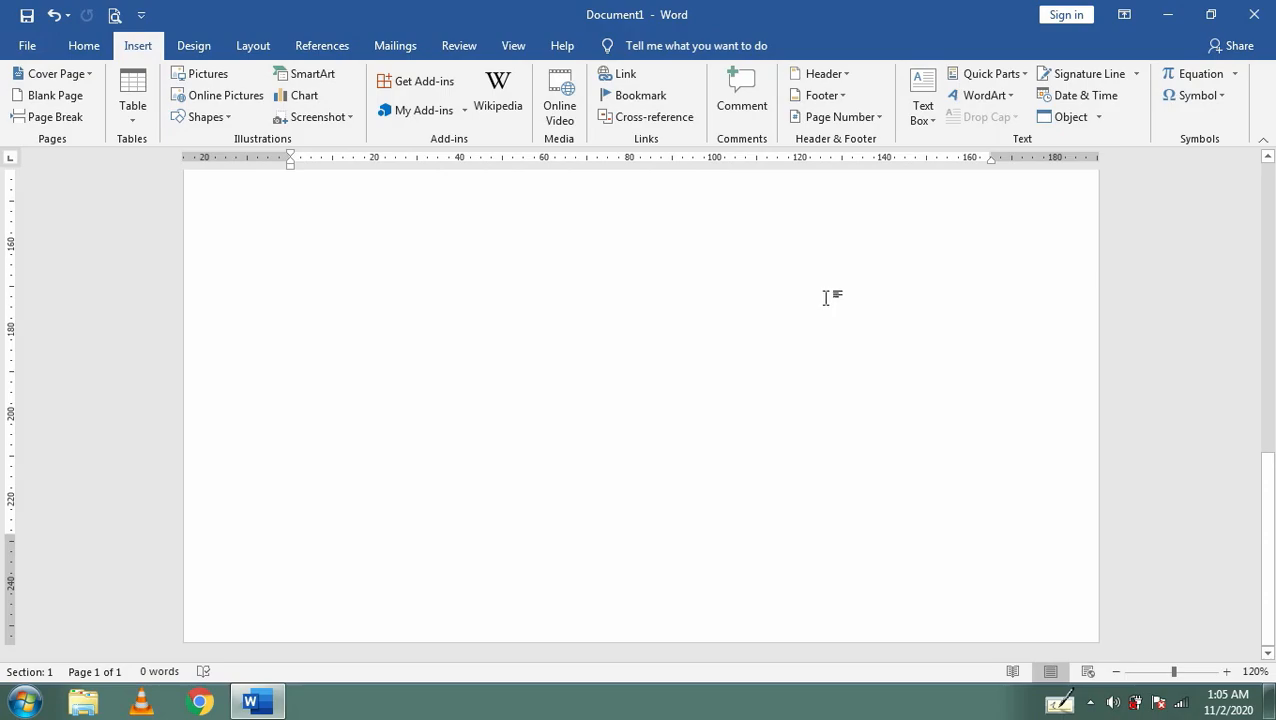
scroll(826, 296, up, 10)
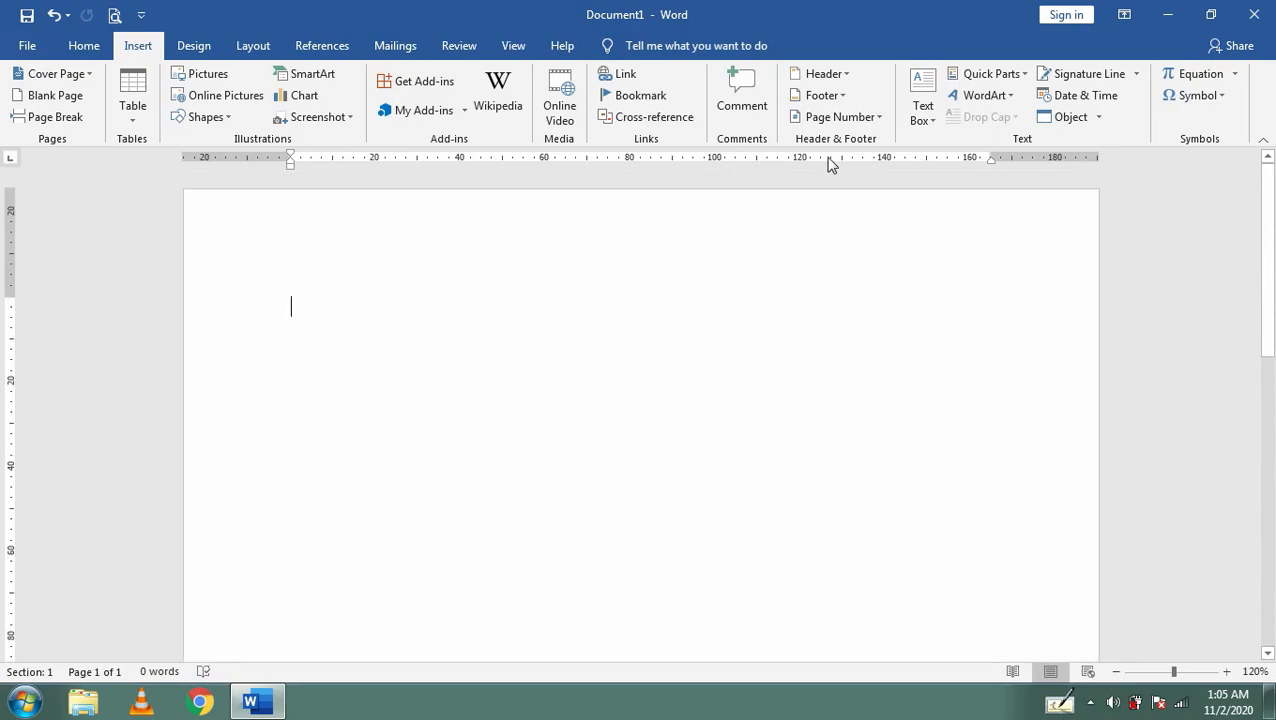
click(866, 119)
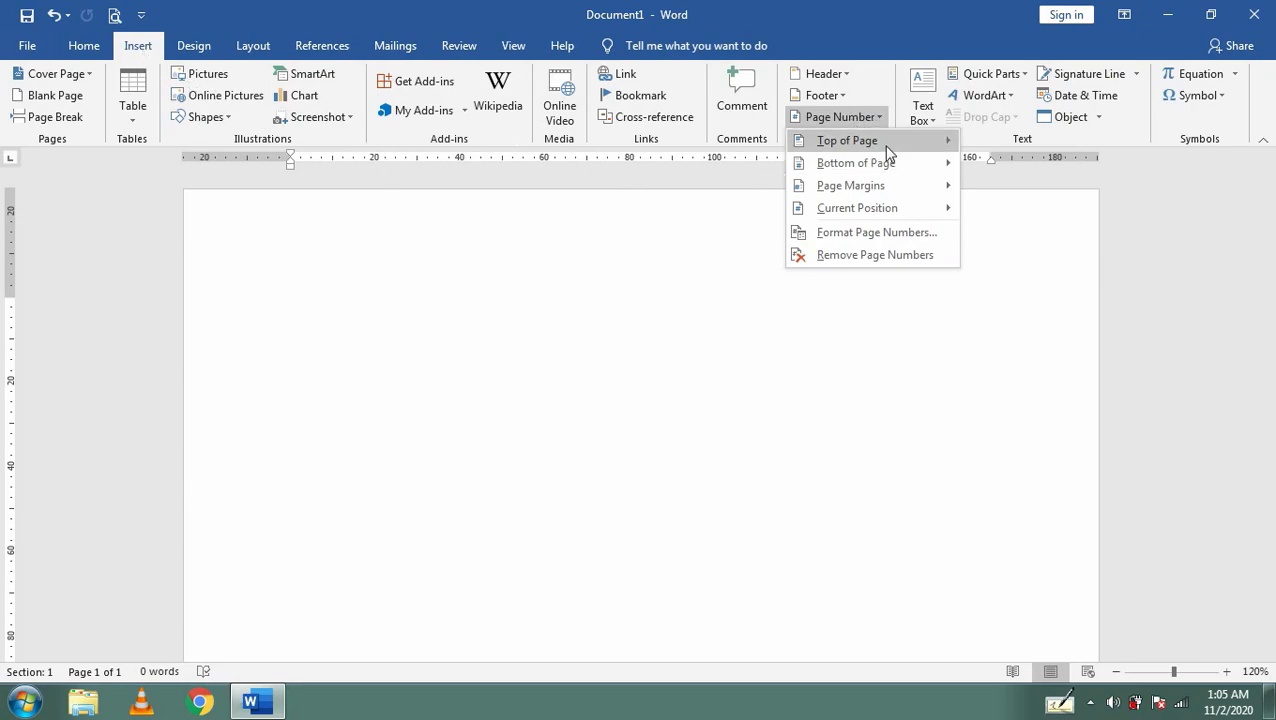
mouse_move(886, 150)
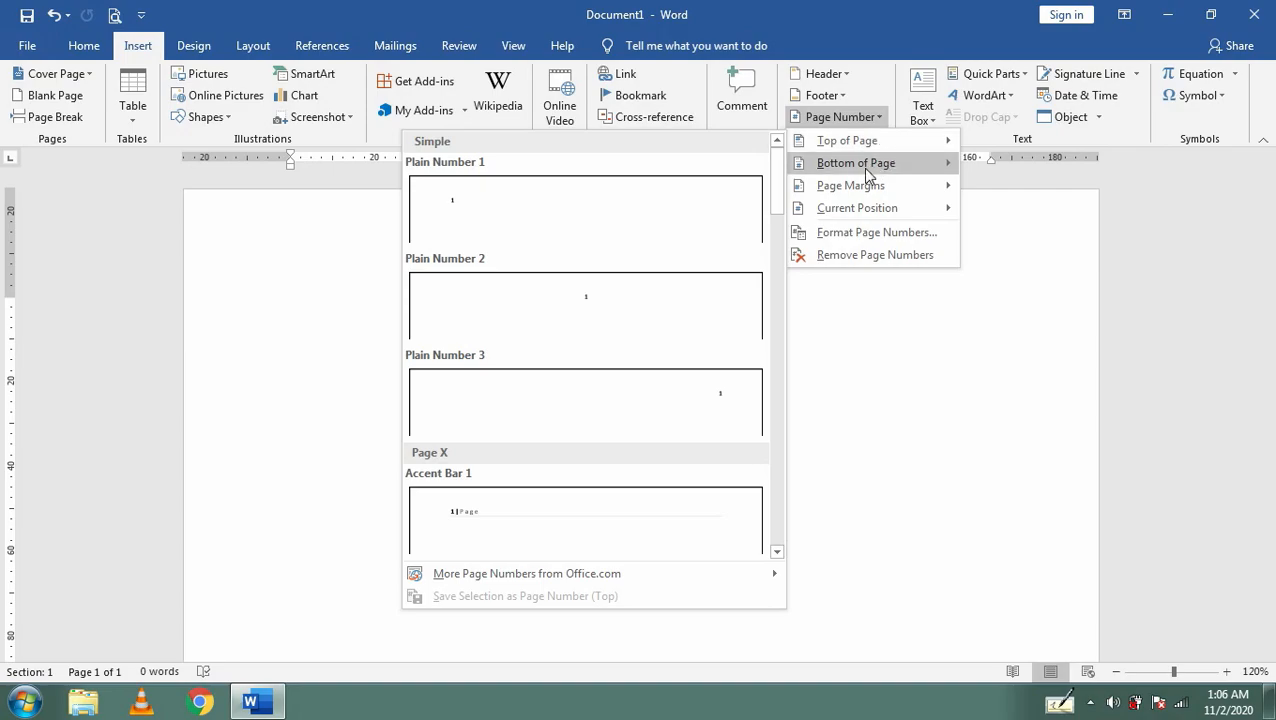
mouse_move(868, 175)
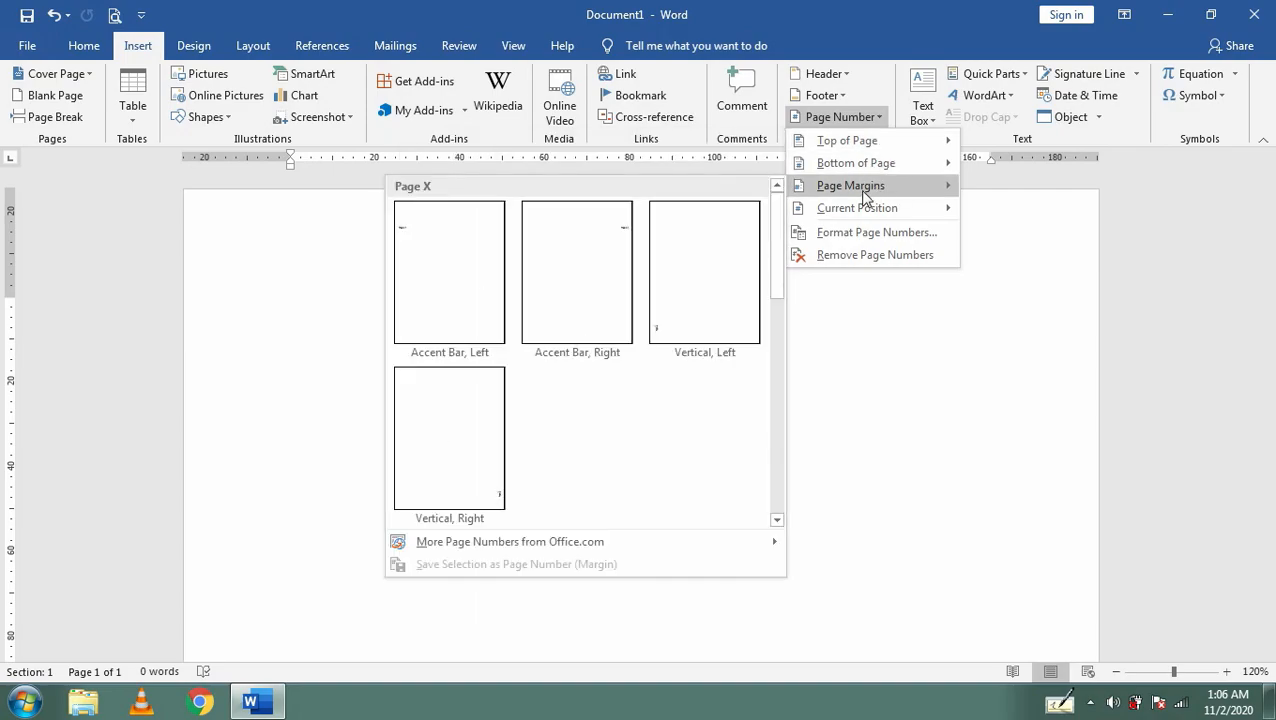
click(849, 117)
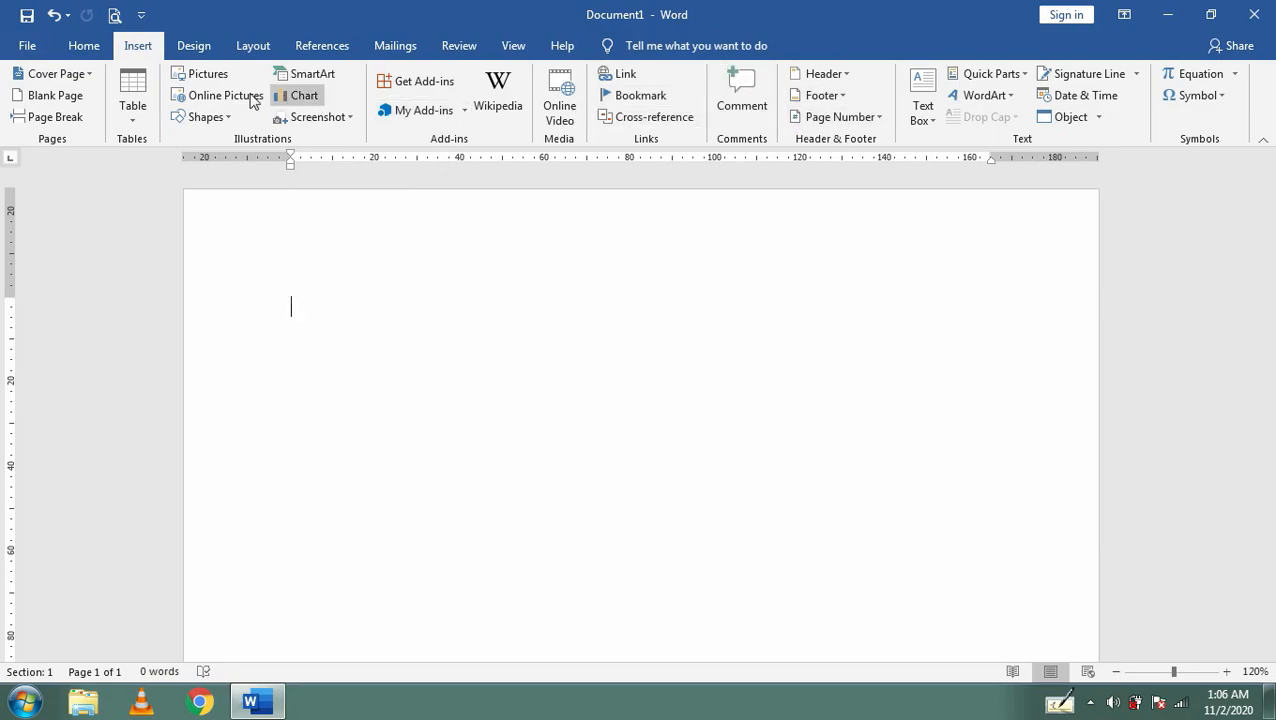
- Try another document style set and apply the first one in the gallery instead
click(191, 47)
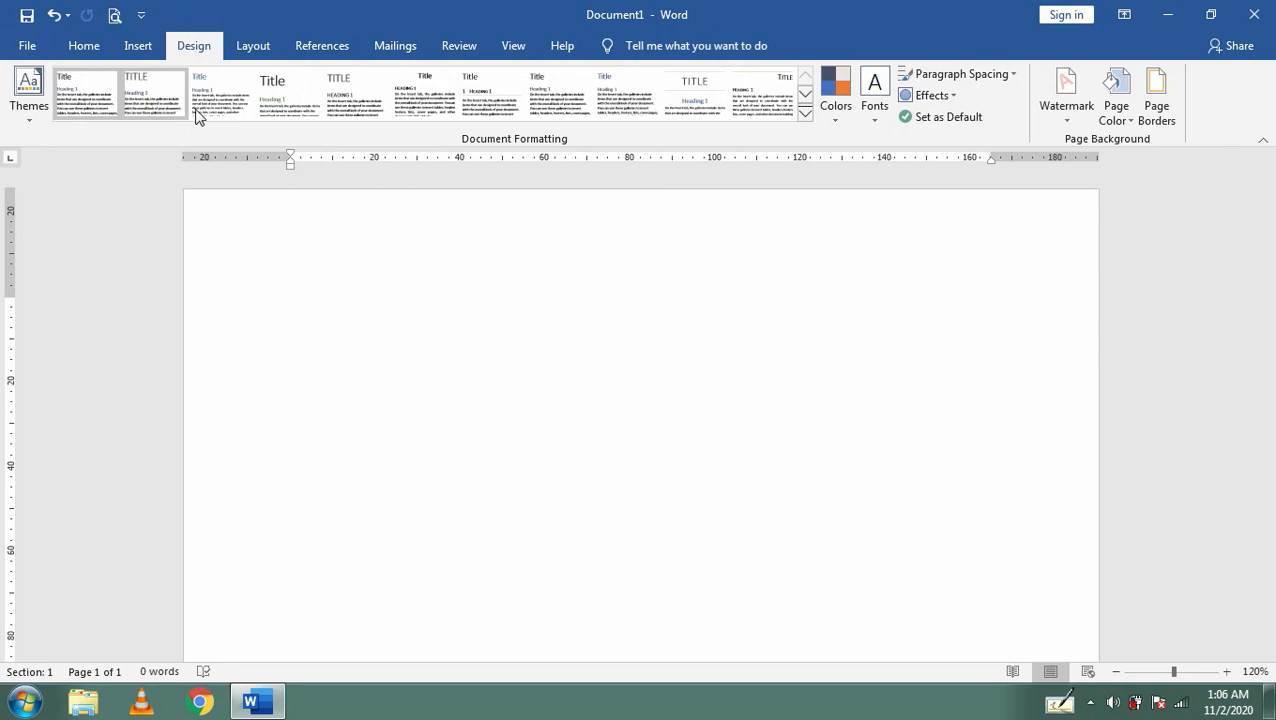
click(277, 103)
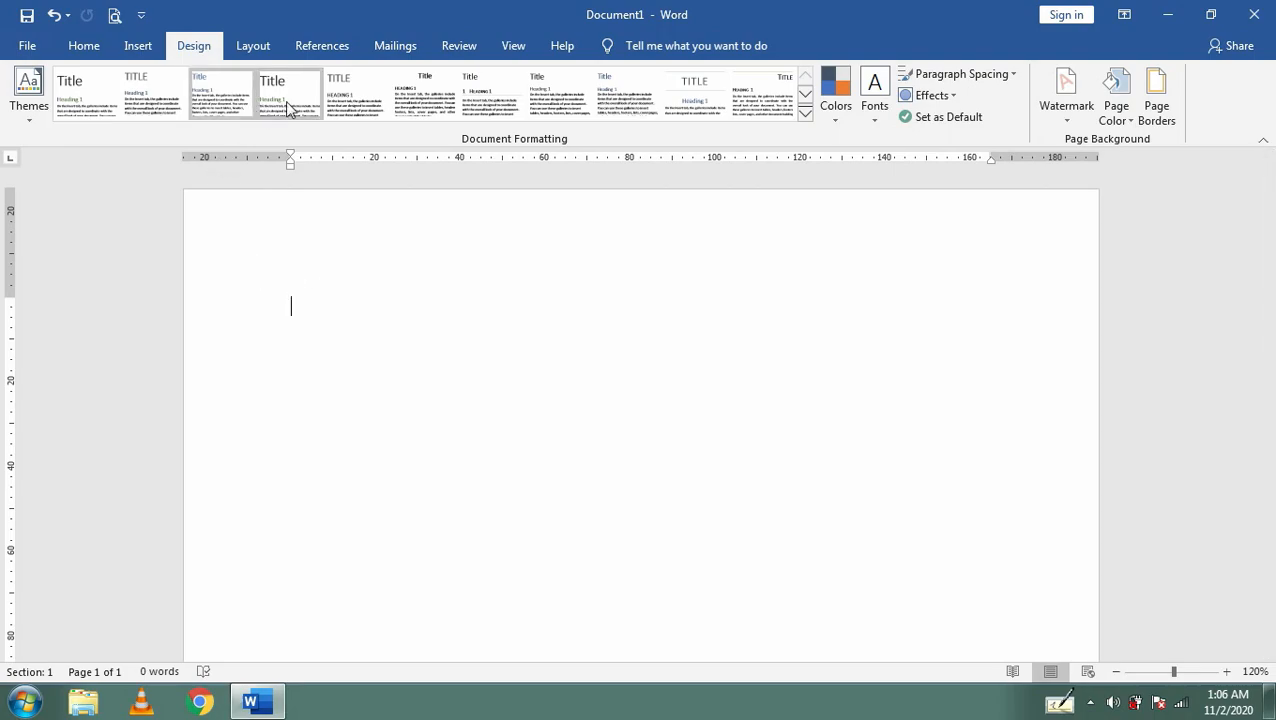
click(79, 92)
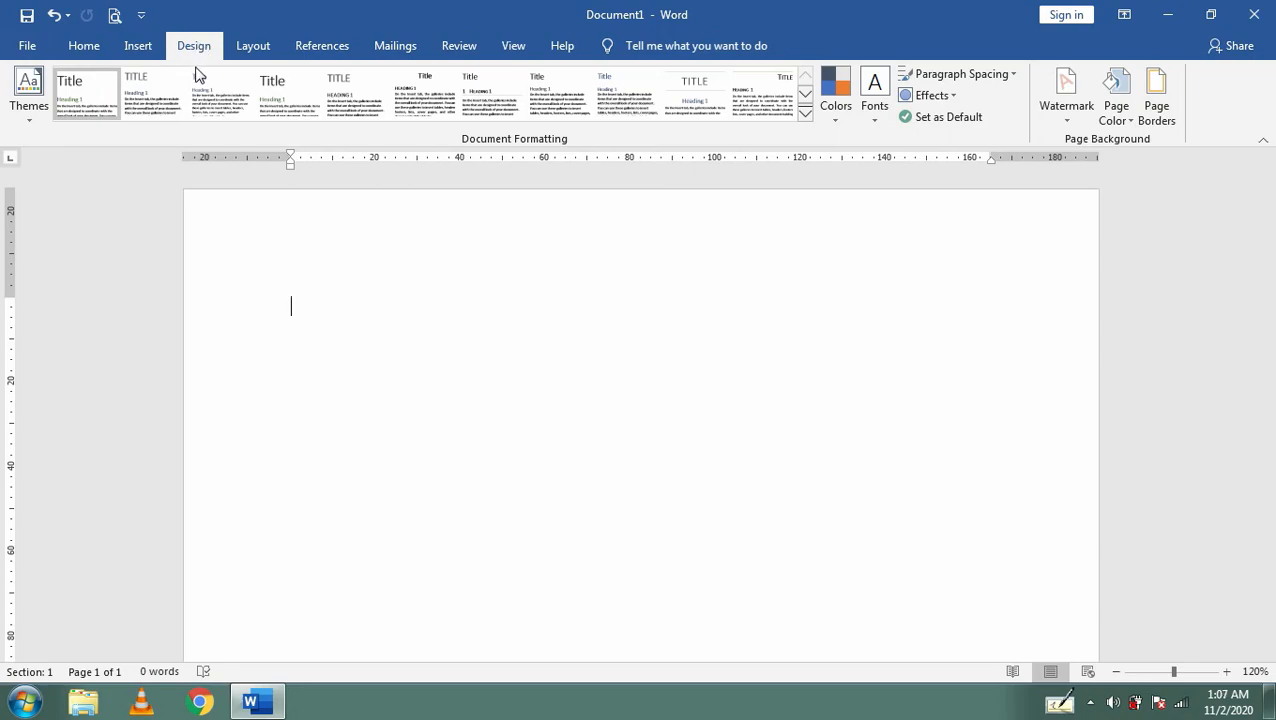
- Examine the preset page margin options and the blank page's margin areas at 90% zoom
click(254, 50)
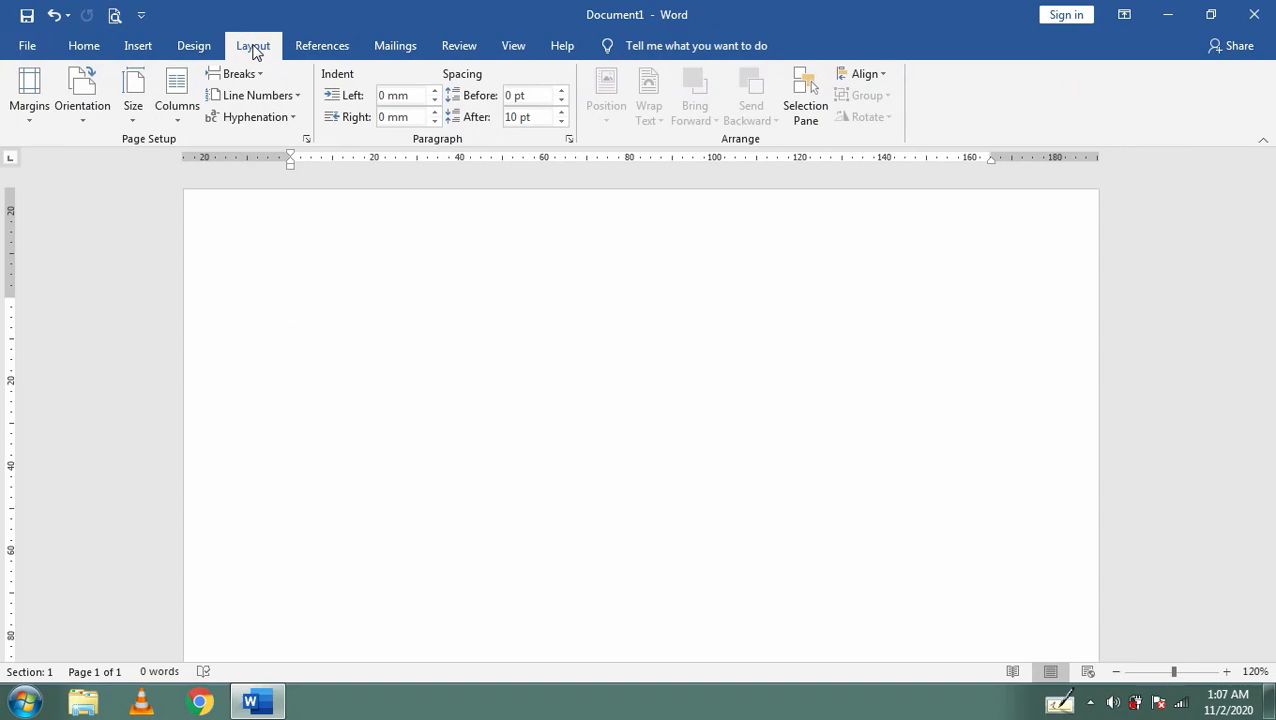
click(85, 50)
click(138, 50)
click(252, 49)
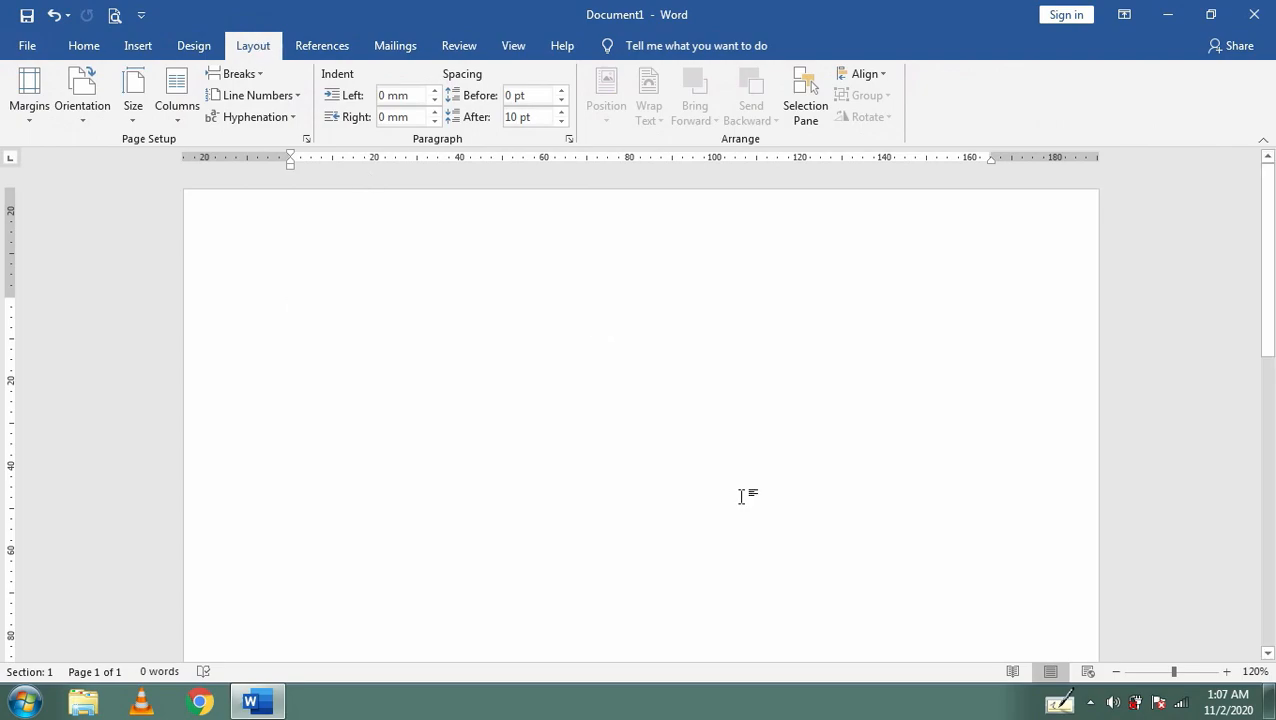
click(1116, 671)
click(1116, 671)
click(1116, 671)
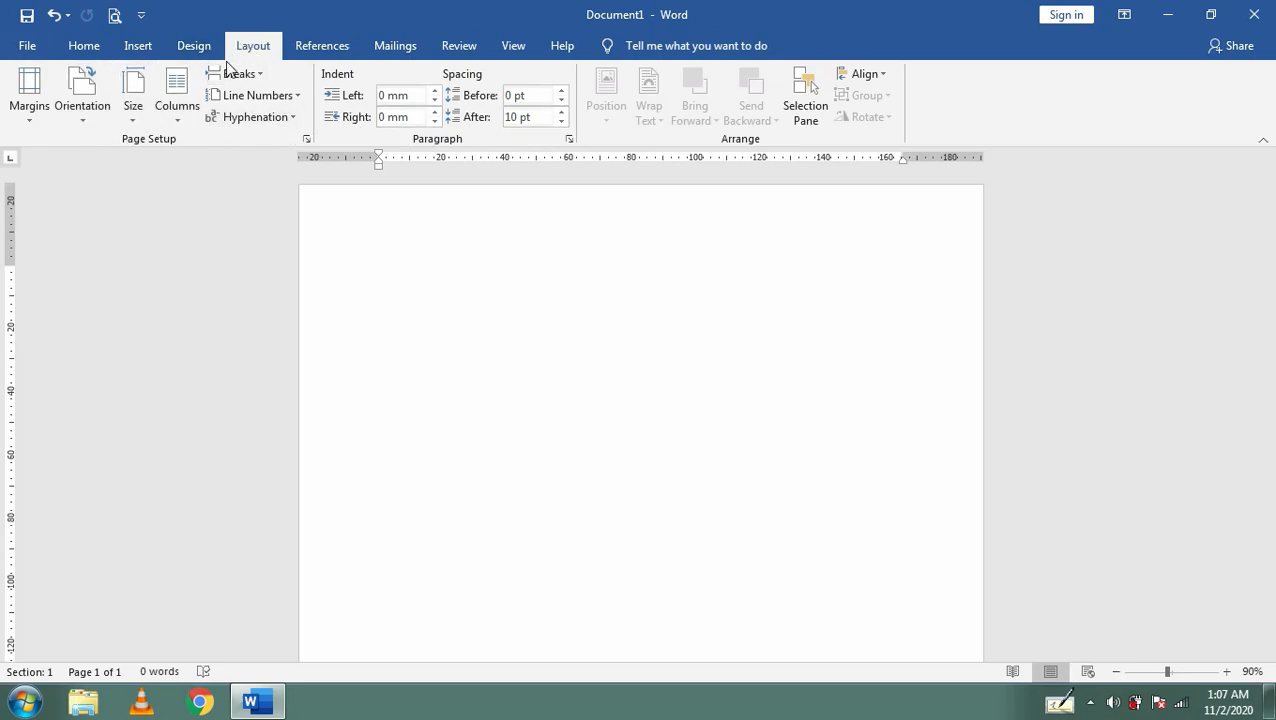
click(30, 100)
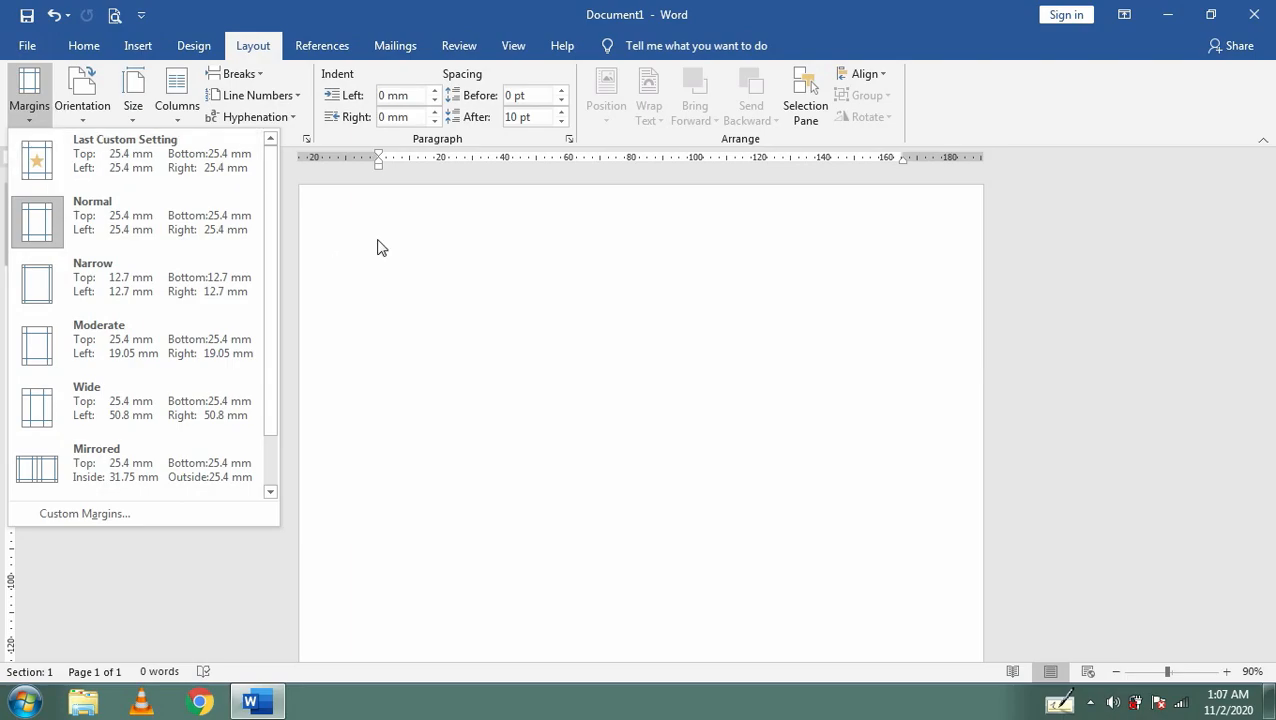
click(404, 246)
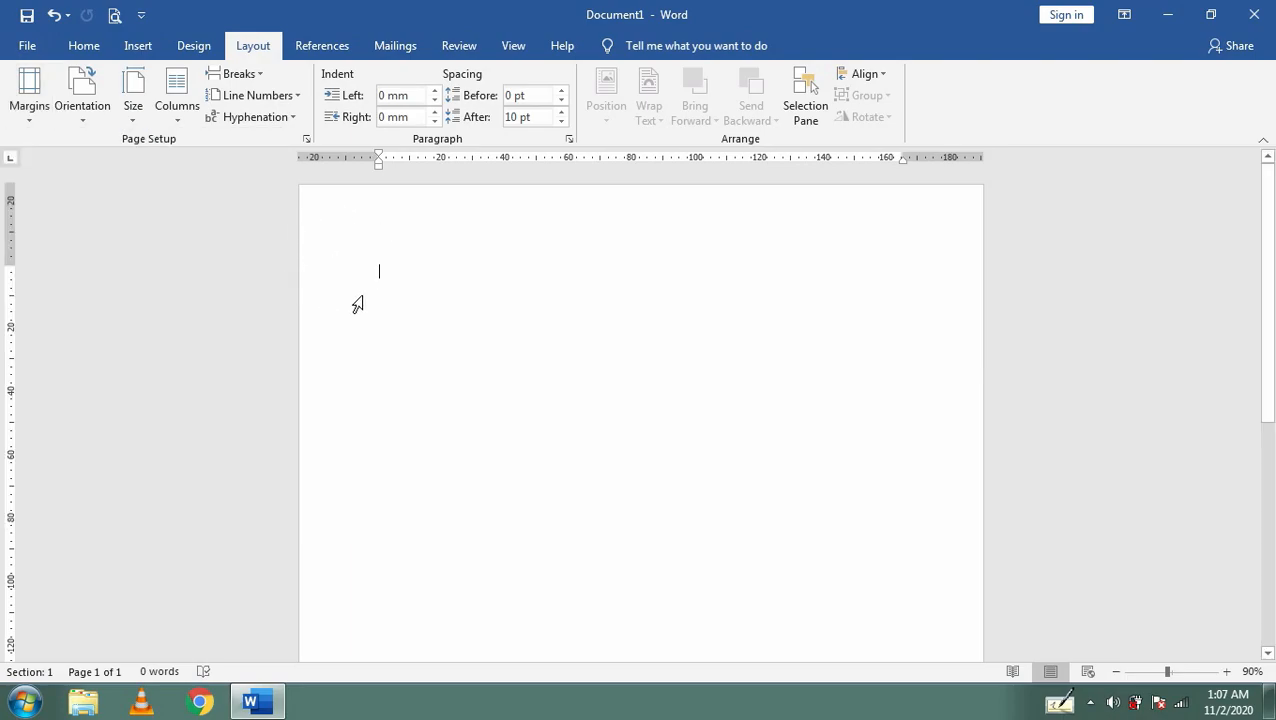
click(387, 274)
scroll(629, 480, down, 8)
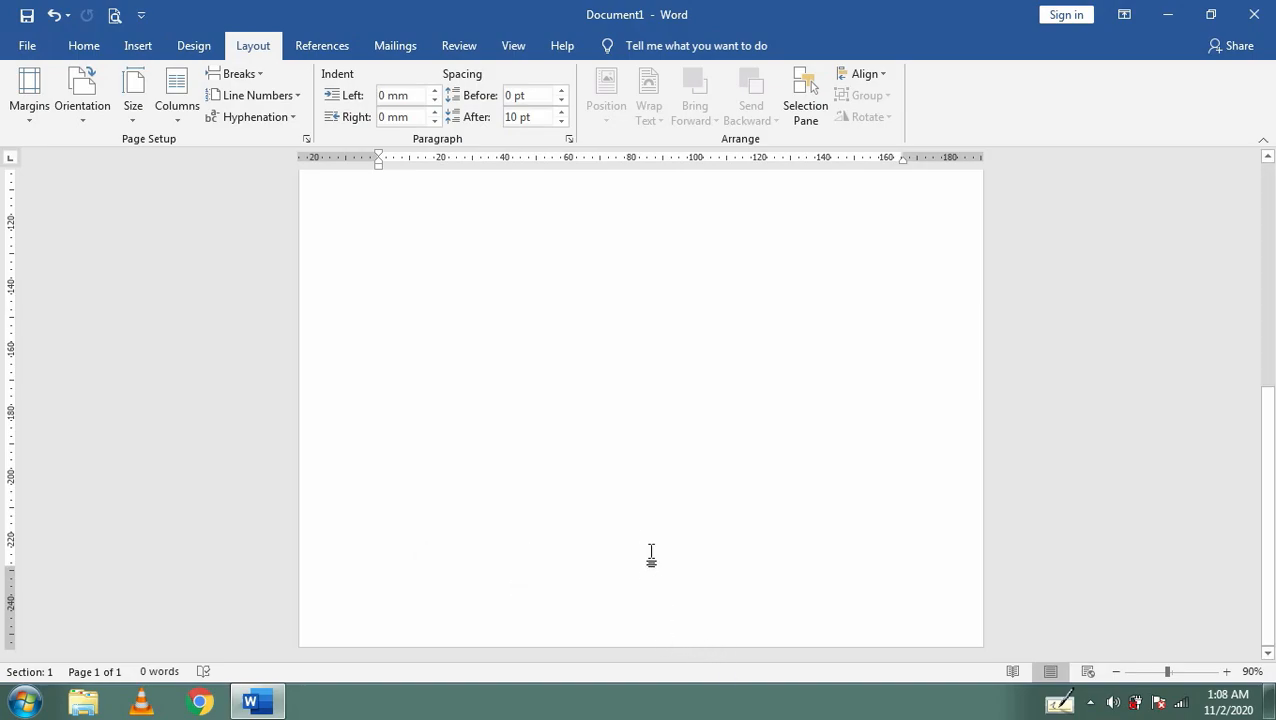
scroll(618, 567, up, 10)
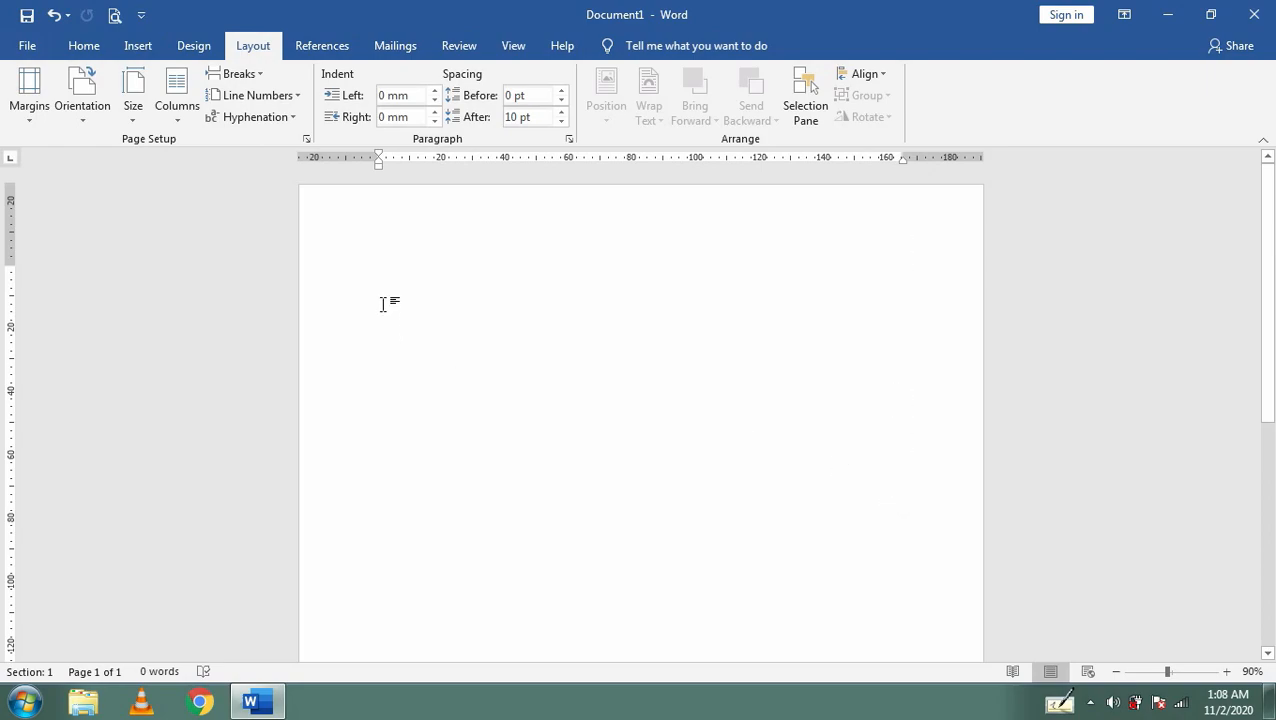
- Apply the Normal margin preset with 25.4 mm on all sides of the page
click(390, 270)
click(29, 108)
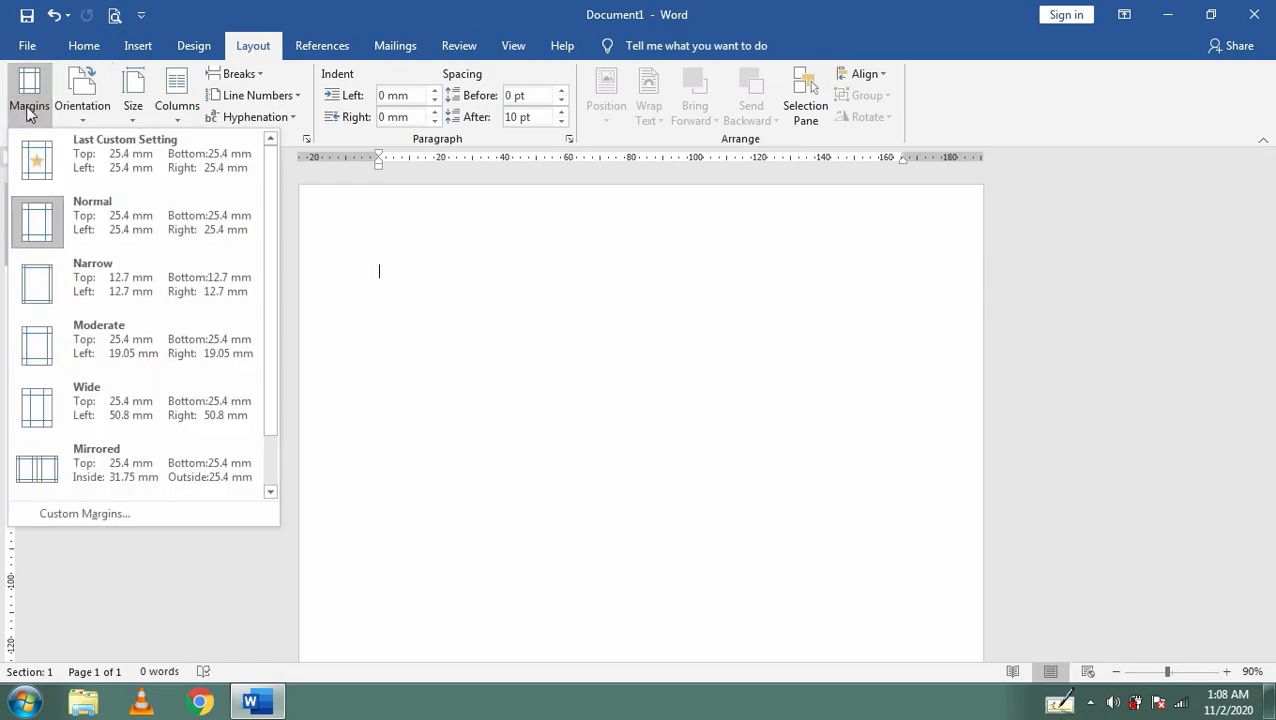
click(45, 226)
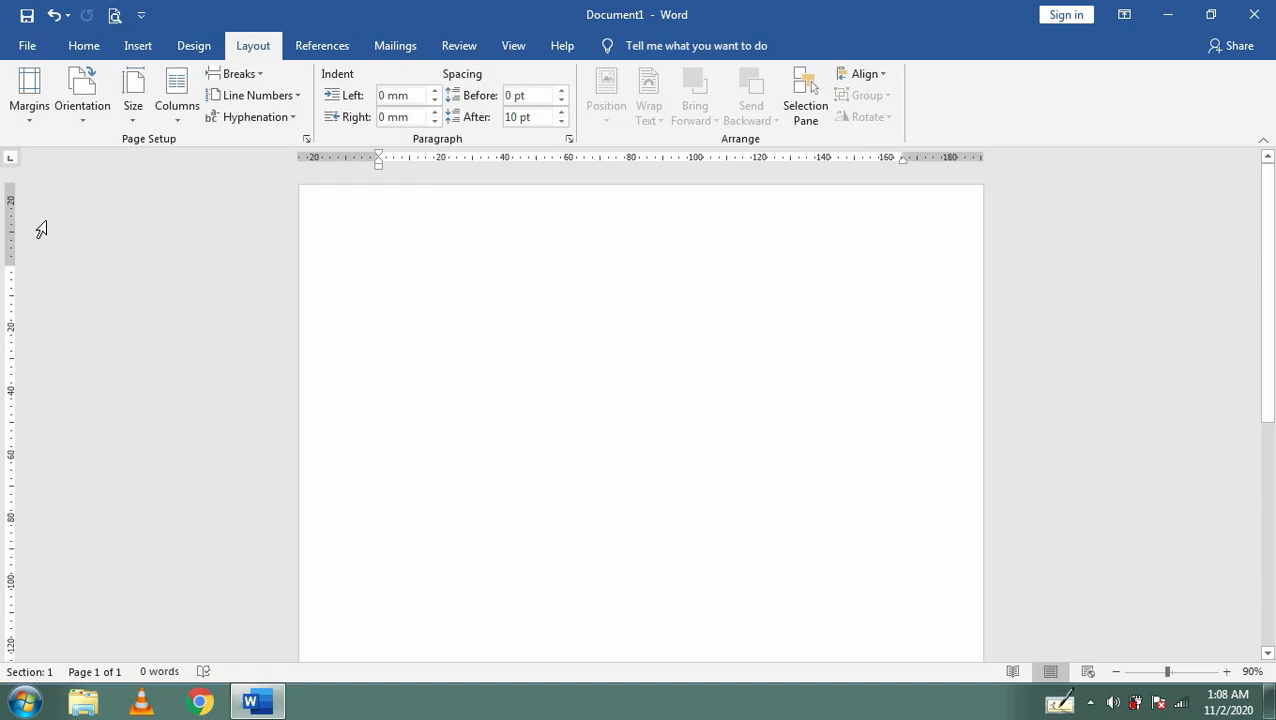
- Try custom top and left page margins of 3 mm in the page setup and discard the changes
click(306, 139)
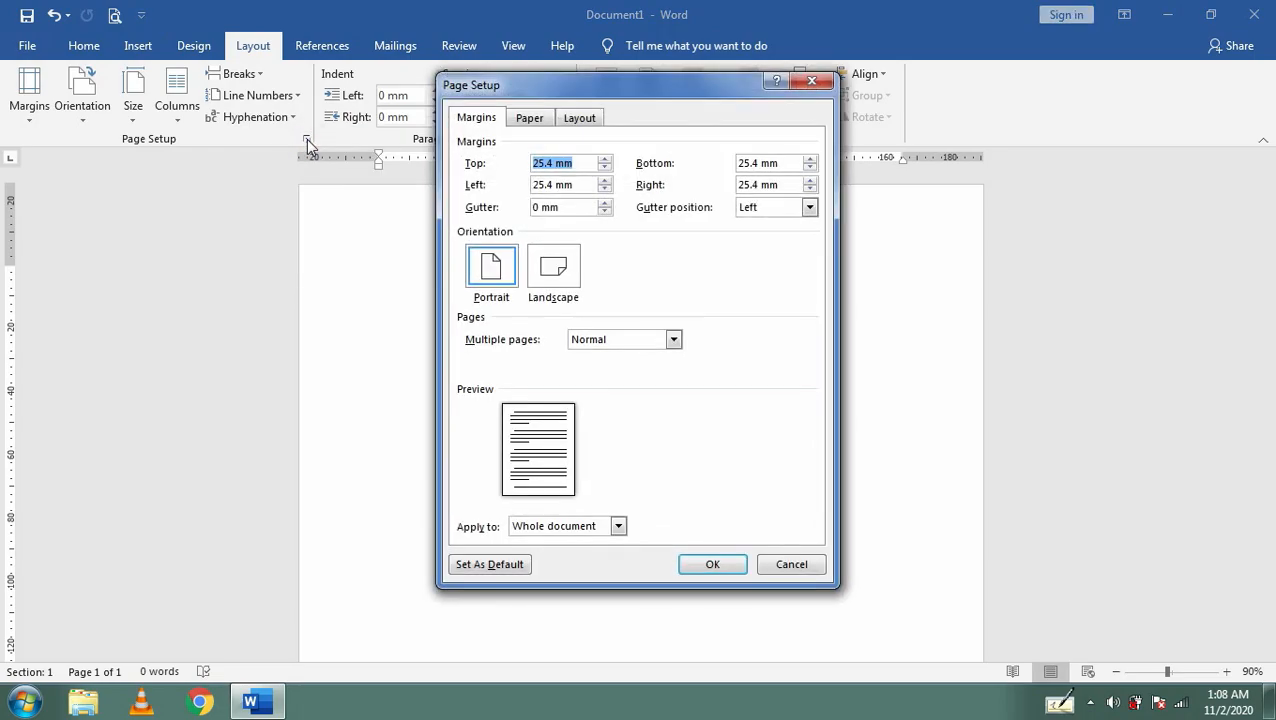
click(549, 165)
double_click(554, 164)
text(3)
key(Tab)
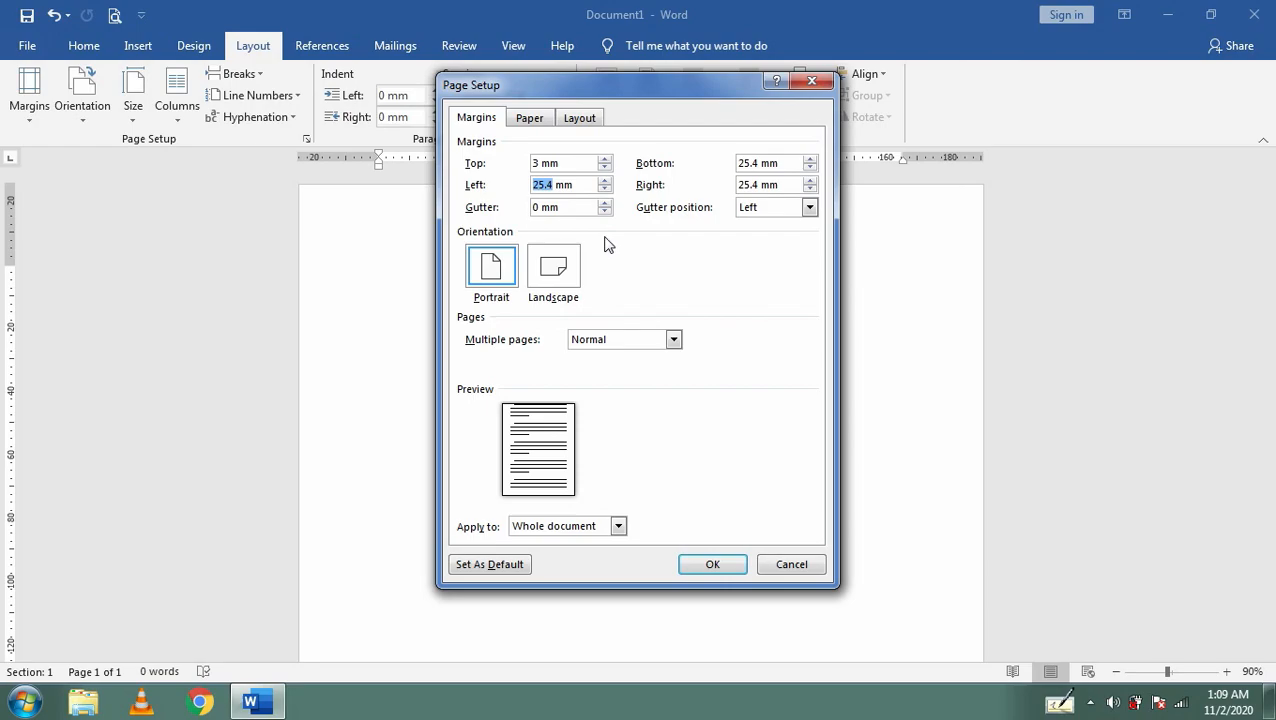
text(3)
drag(762, 163, 732, 168)
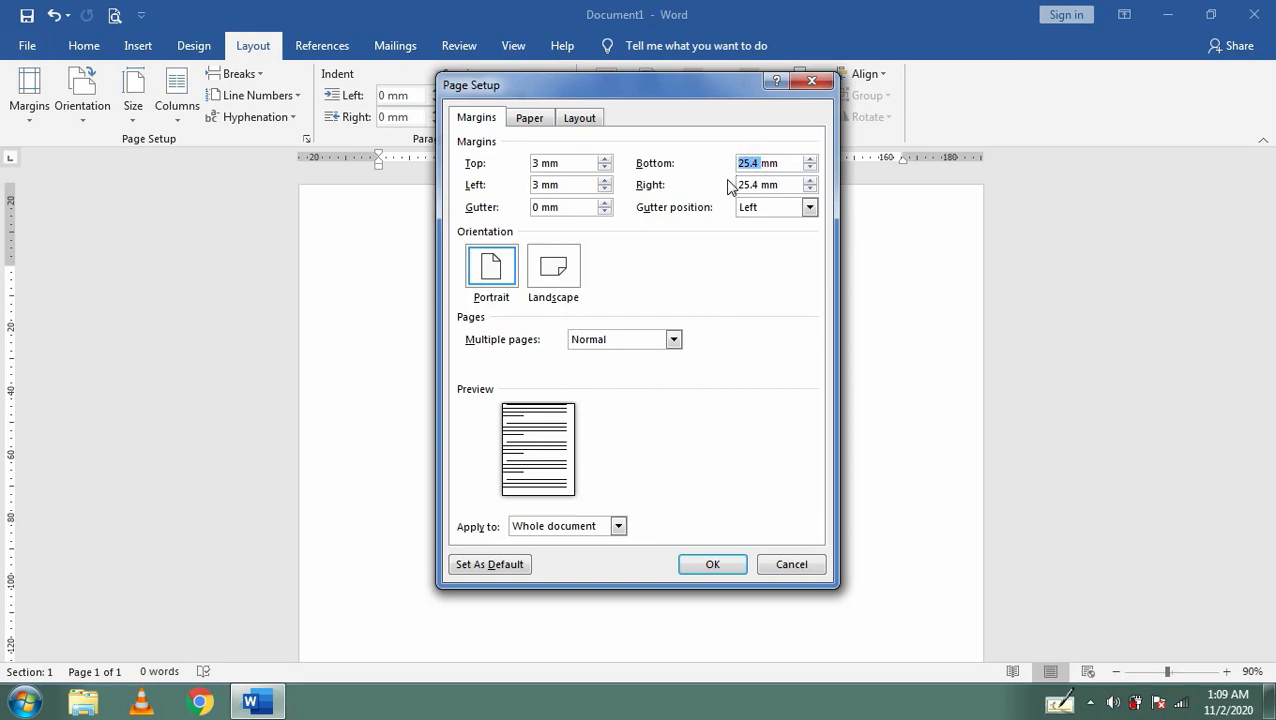
drag(761, 184, 736, 186)
drag(540, 162, 531, 163)
click(808, 84)
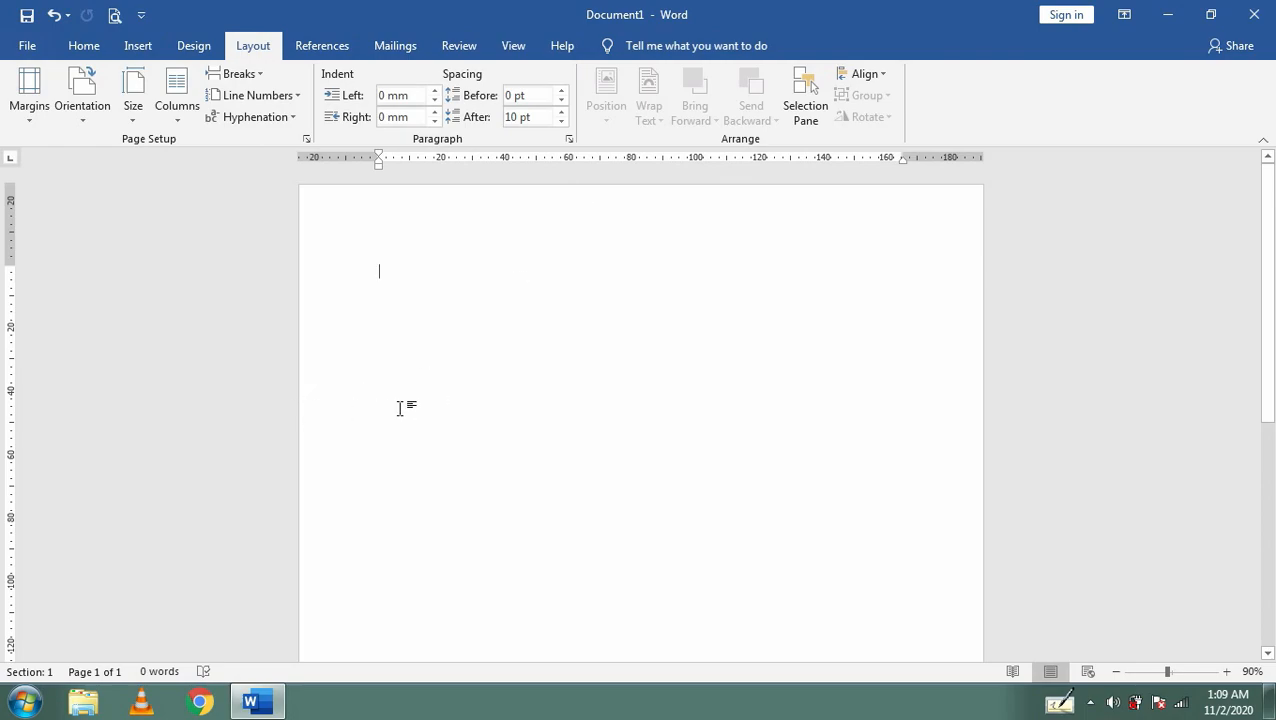
- Switch the page orientation to landscape and back to portrait while viewing the whole page at 40% zoom
scroll(632, 484, down, 8)
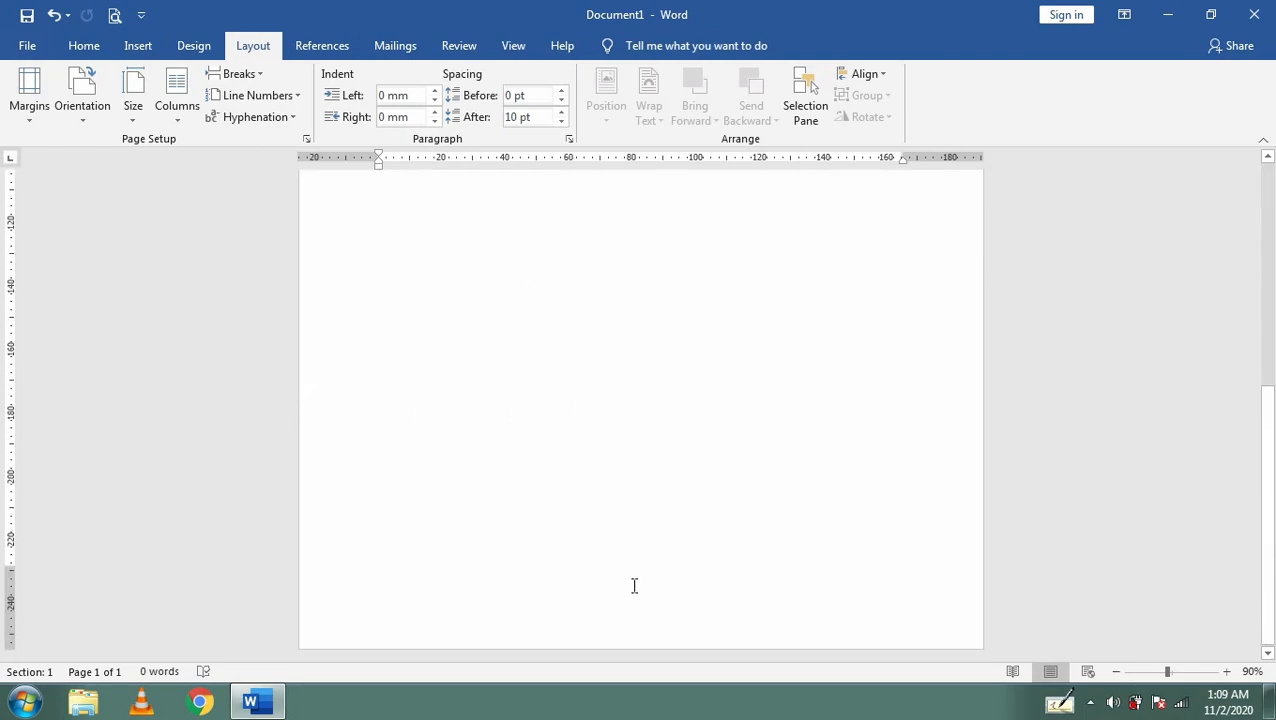
scroll(700, 520, up, 8)
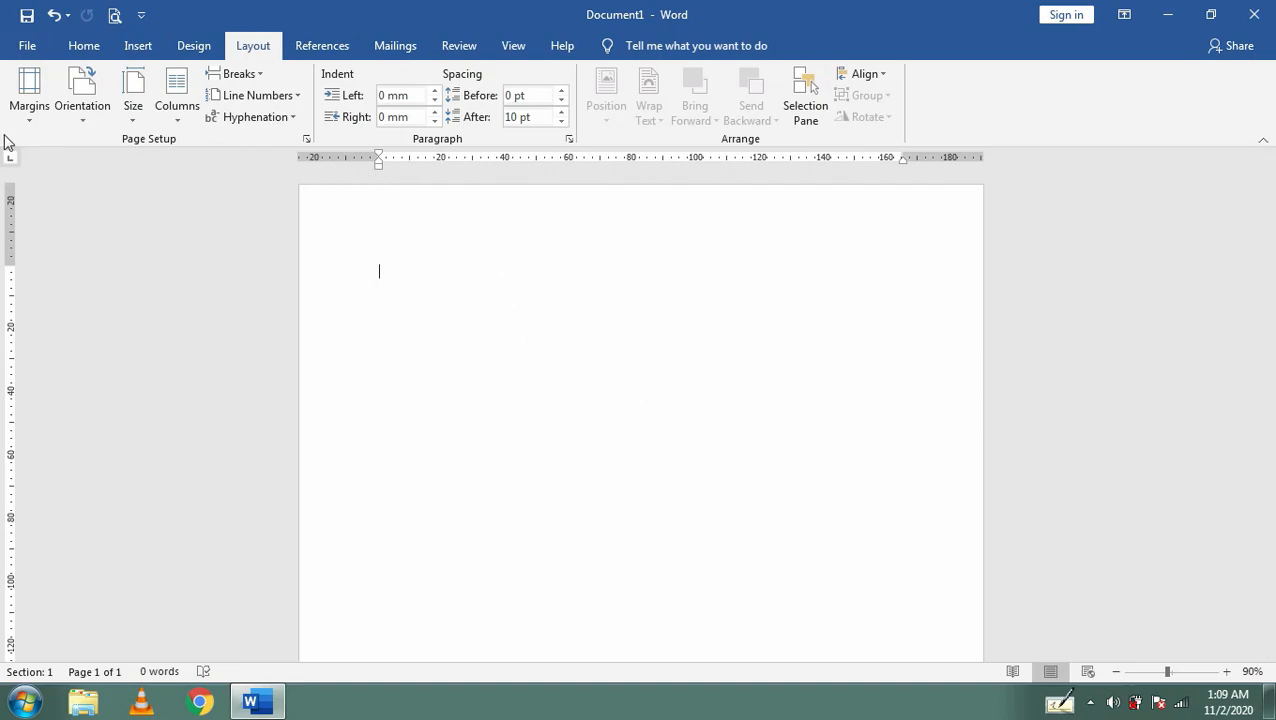
click(88, 110)
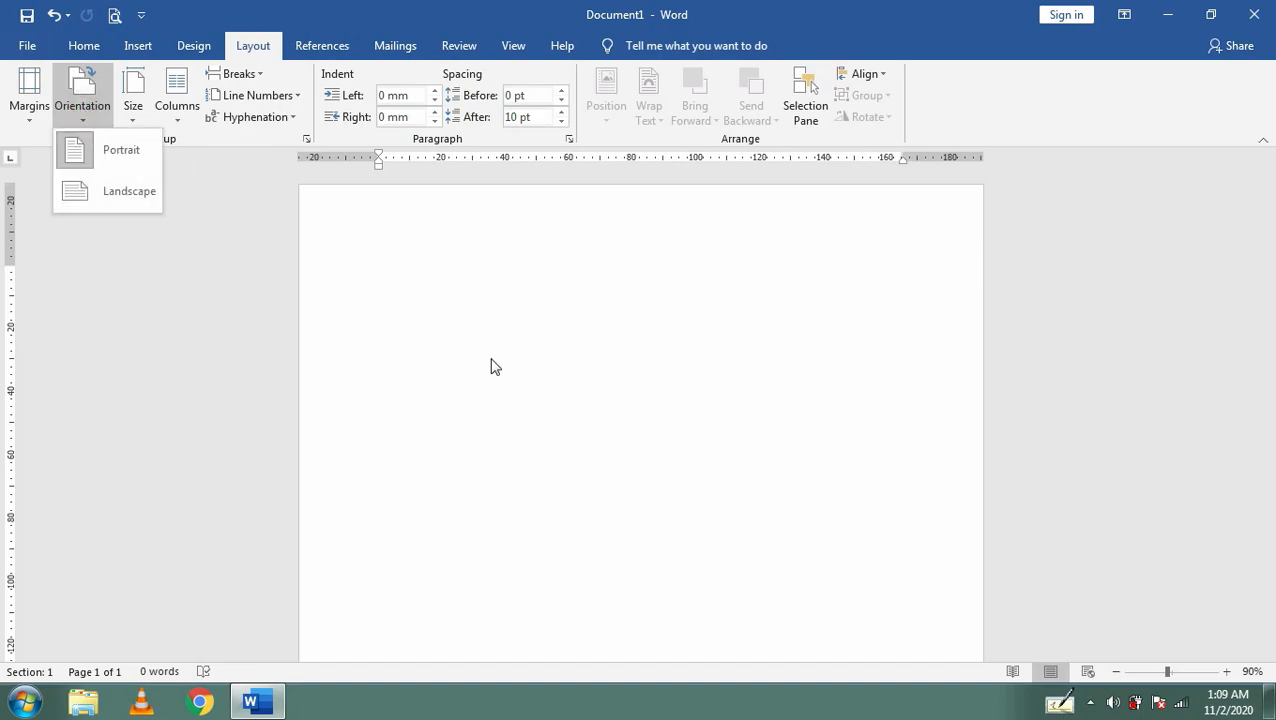
click(1116, 672)
click(1116, 672)
click(1116, 672)
click(1116, 672)
click(1116, 672)
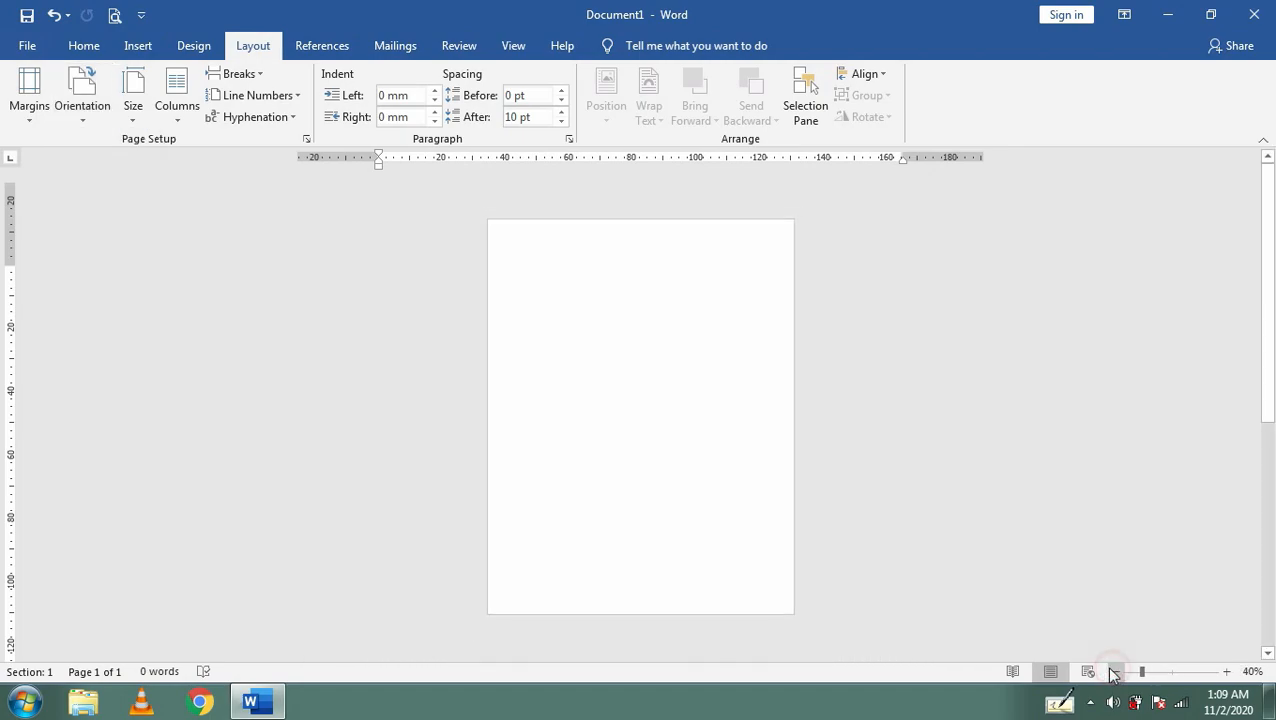
click(85, 110)
click(90, 188)
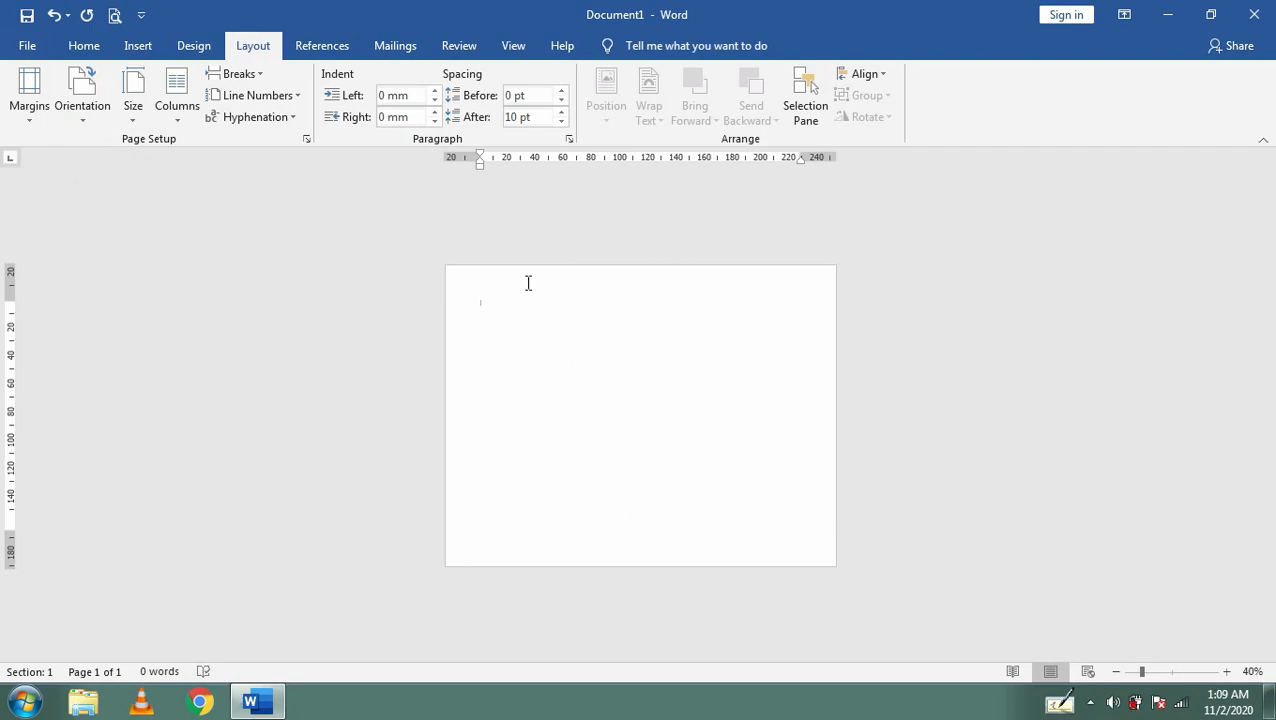
click(86, 106)
click(92, 149)
- Set the paper size to A4, 210 x 297 mm, and review the list of available sizes
click(131, 90)
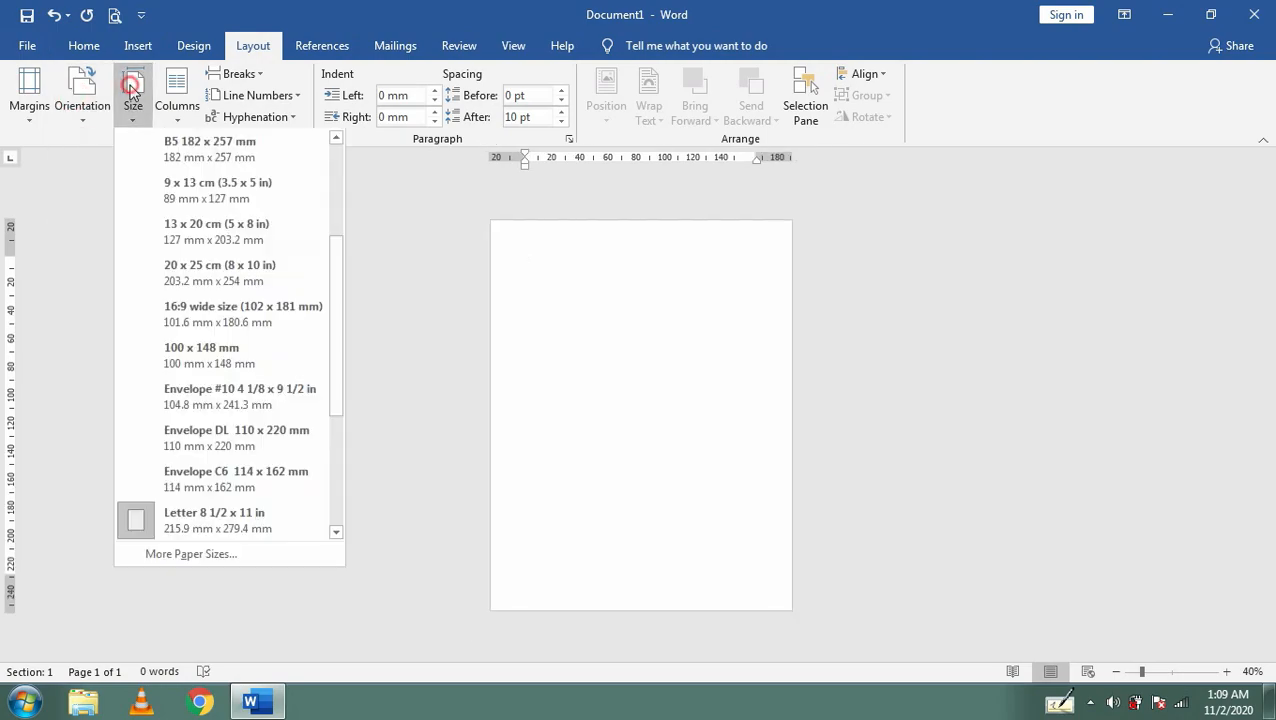
drag(333, 339, 335, 220)
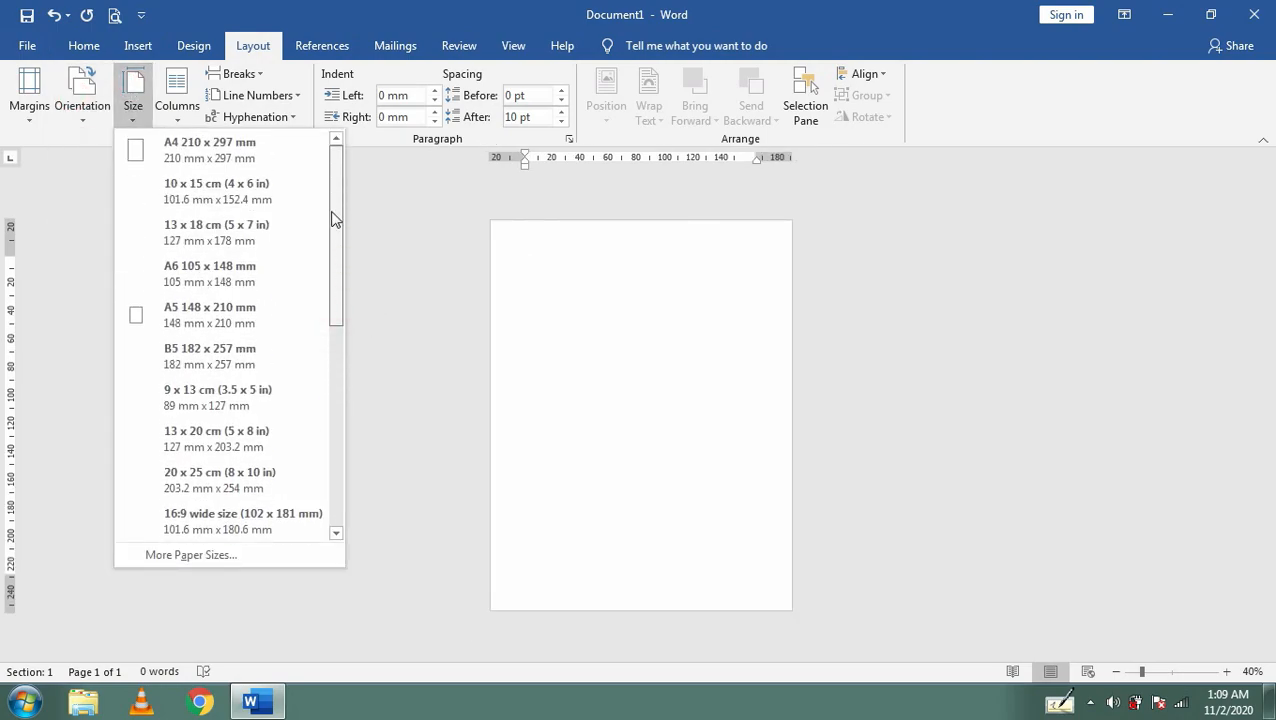
click(222, 150)
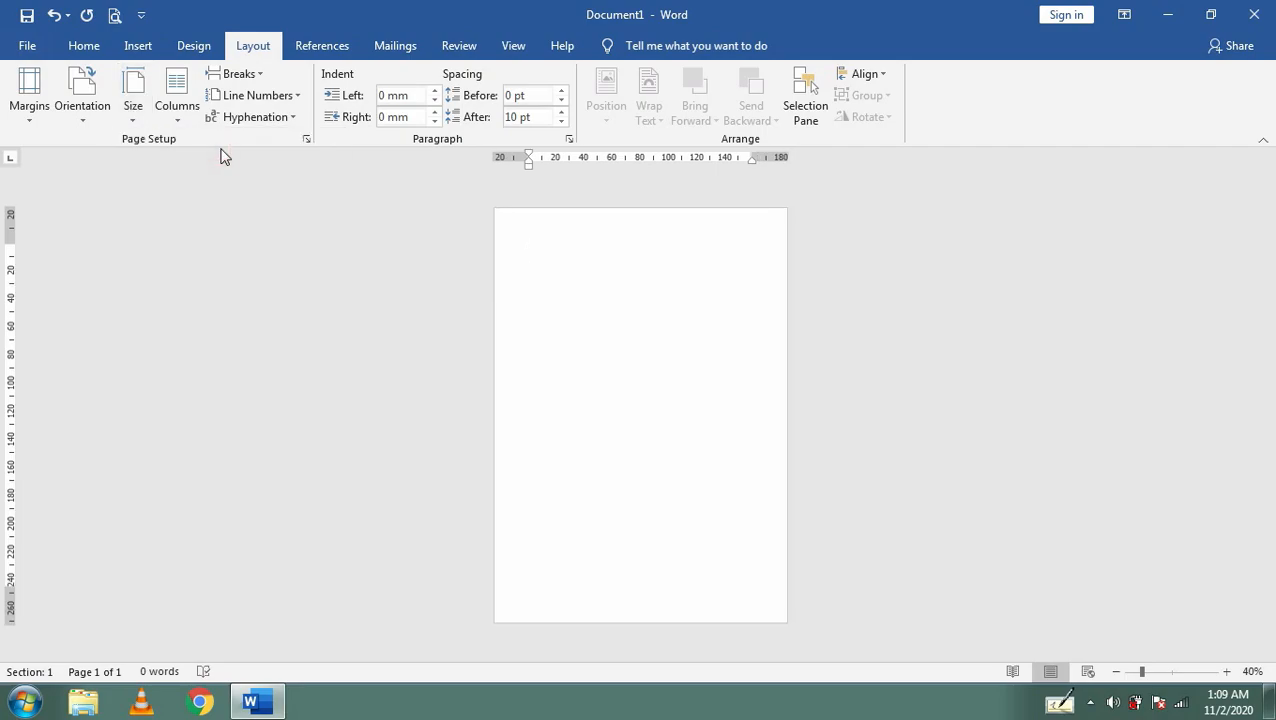
click(132, 104)
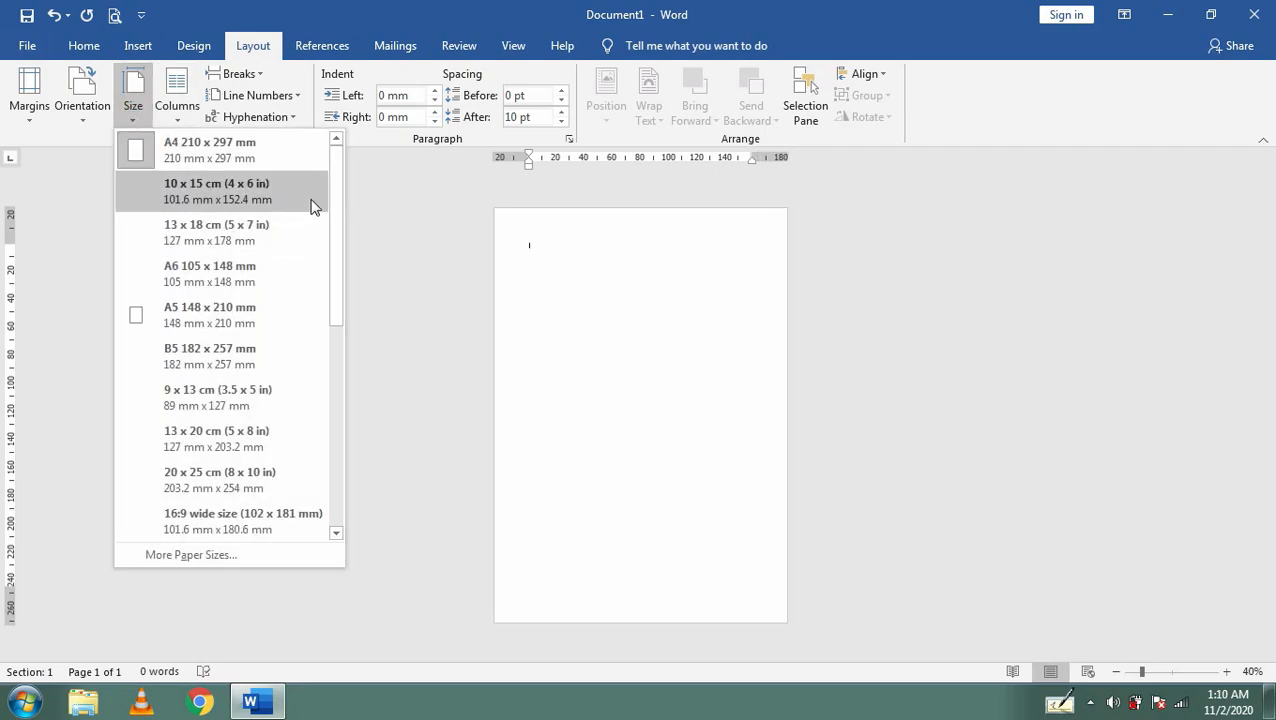
click(337, 186)
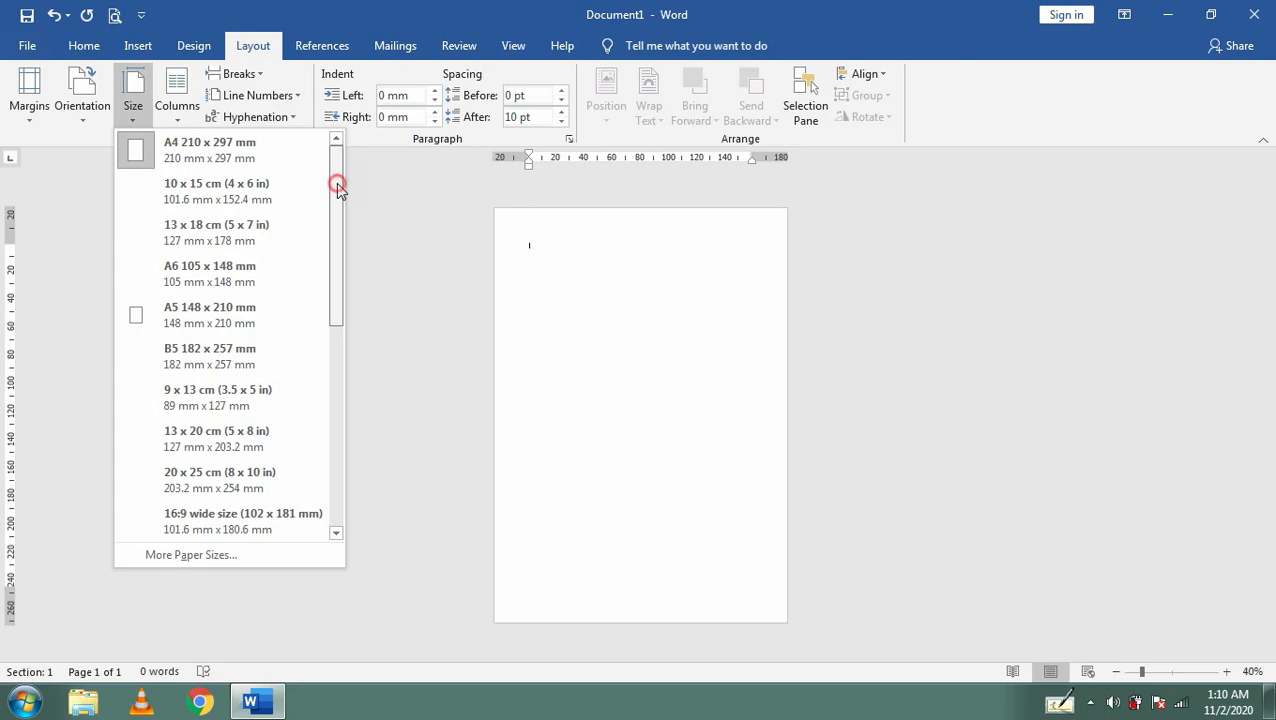
mouse_move(336, 182)
mouse_down()
mouse_move(345, 396)
mouse_move(333, 165)
mouse_up()
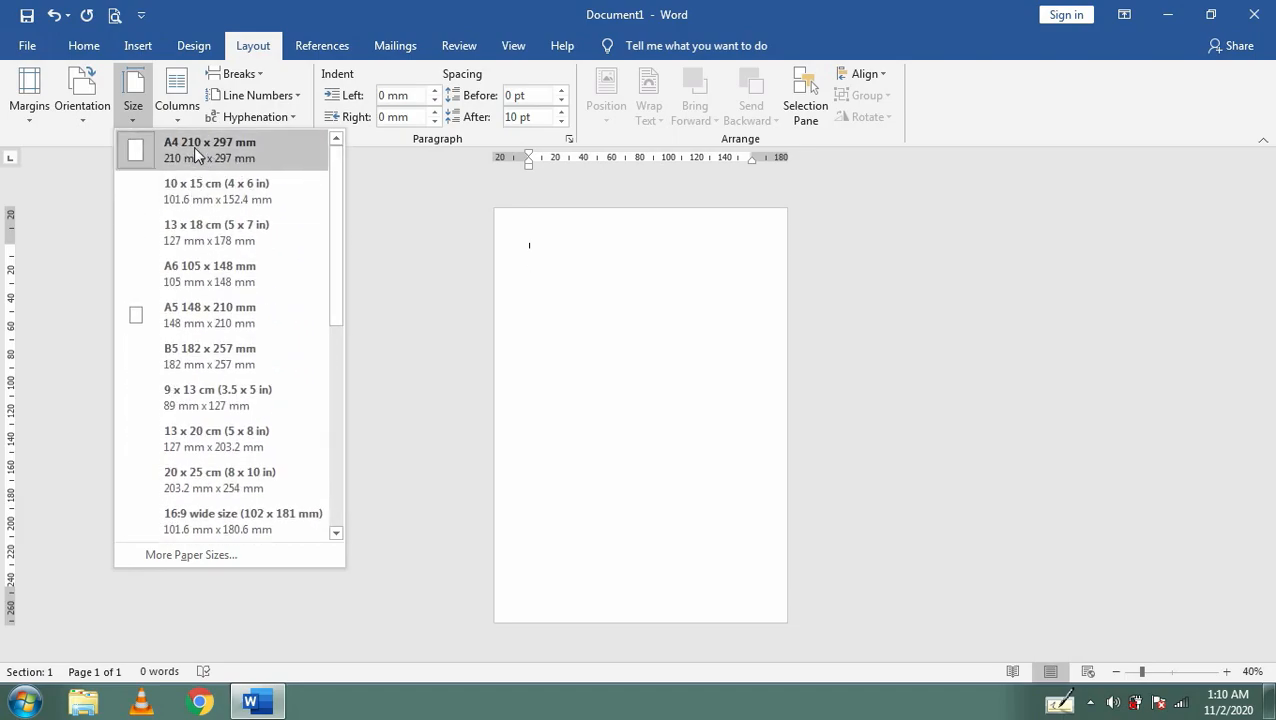
- Check the available column layouts, switch to Chrome and search Google for "contoh artikel"
click(176, 88)
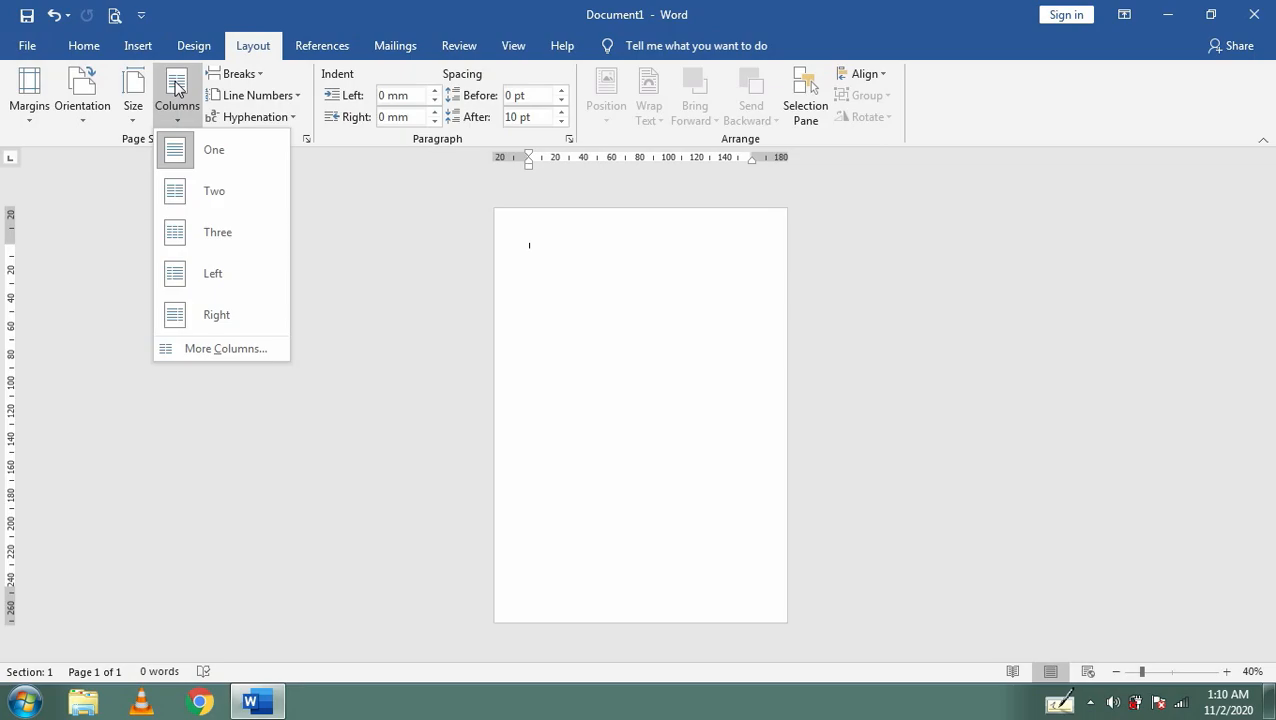
click(540, 245)
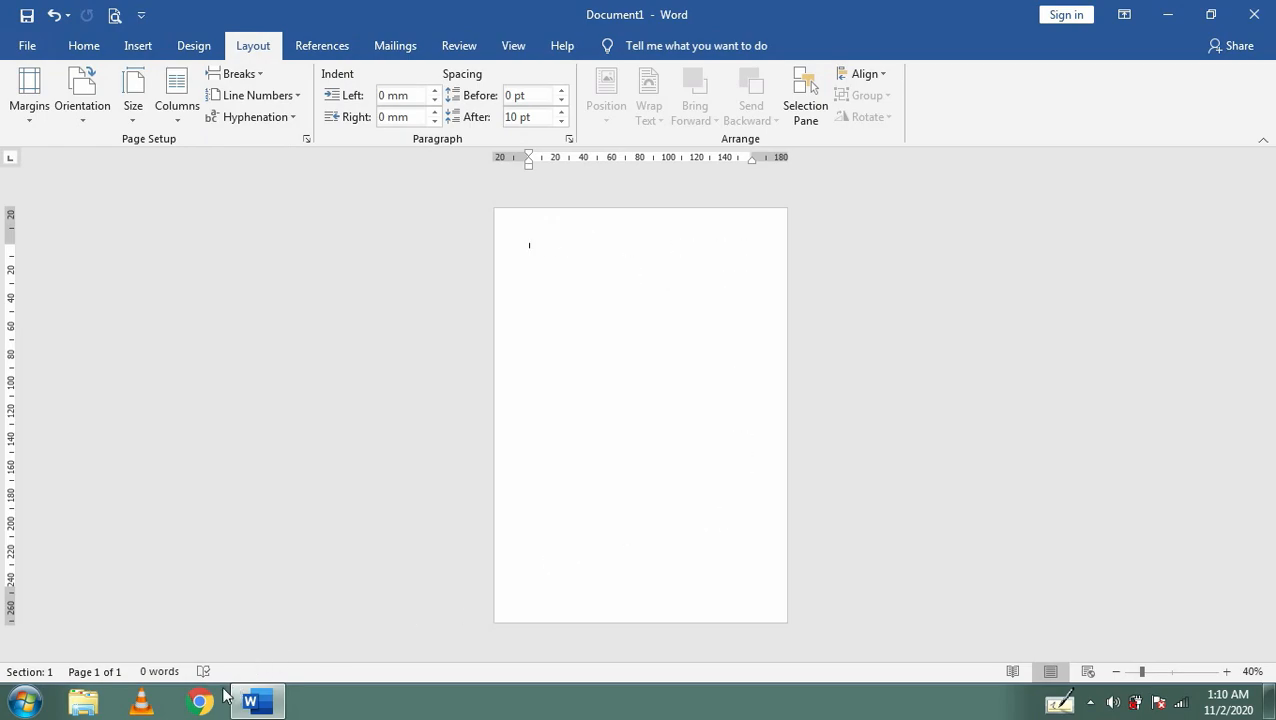
click(1170, 18)
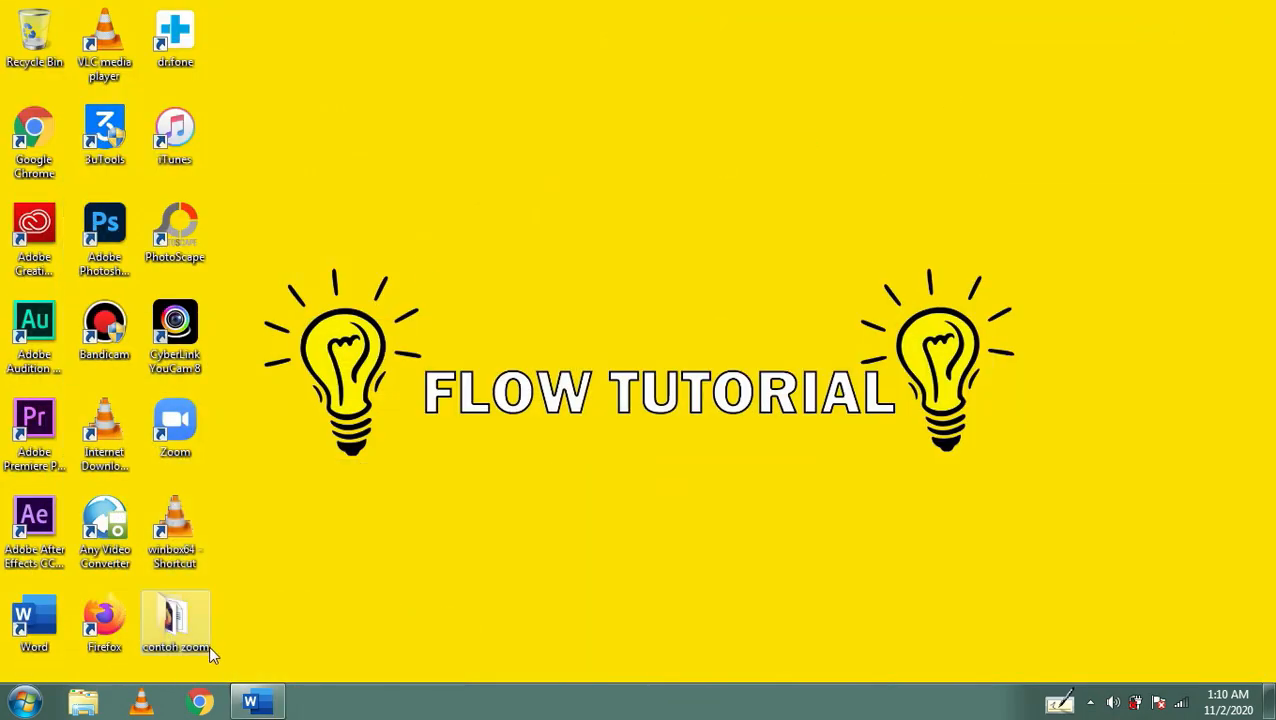
click(200, 704)
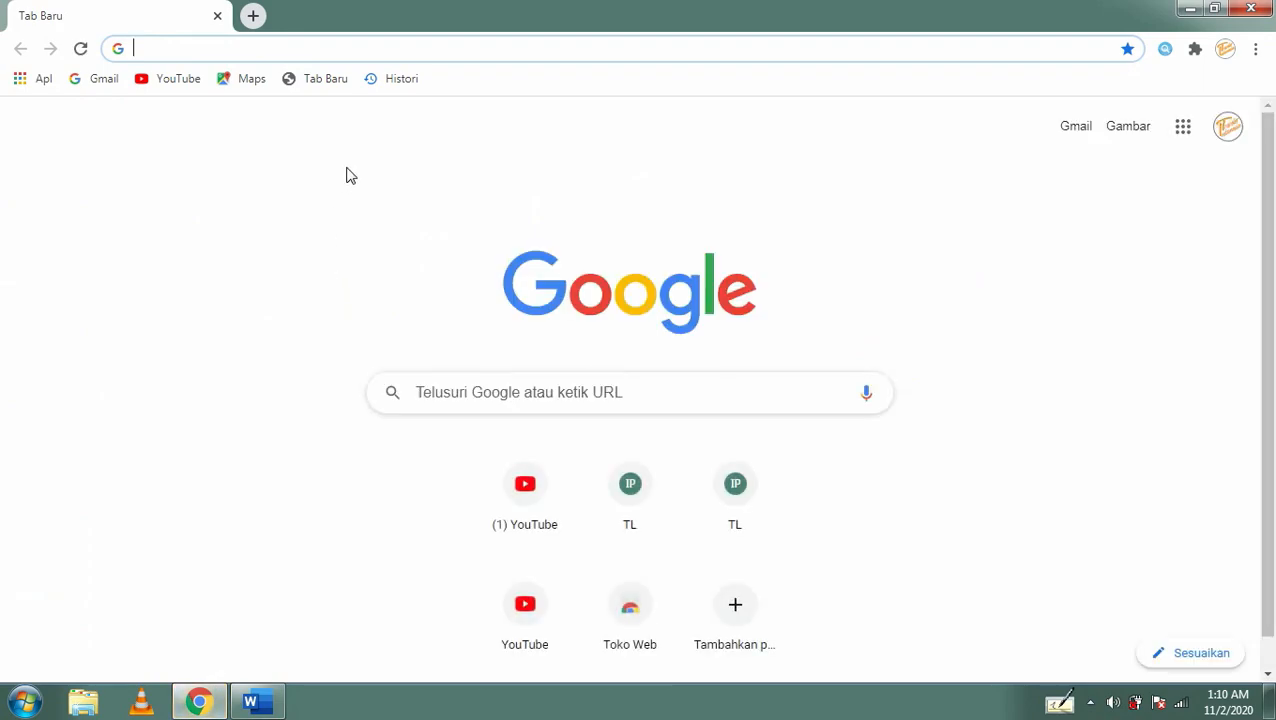
text(con)
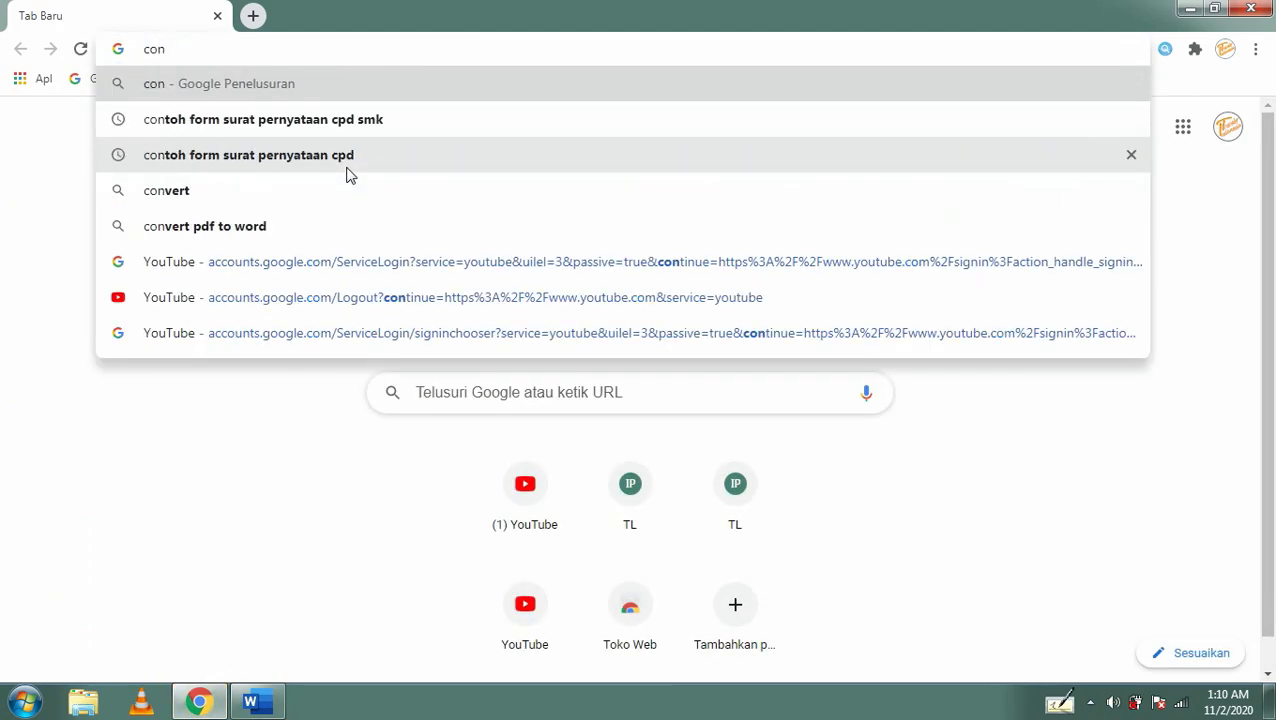
text(toh)
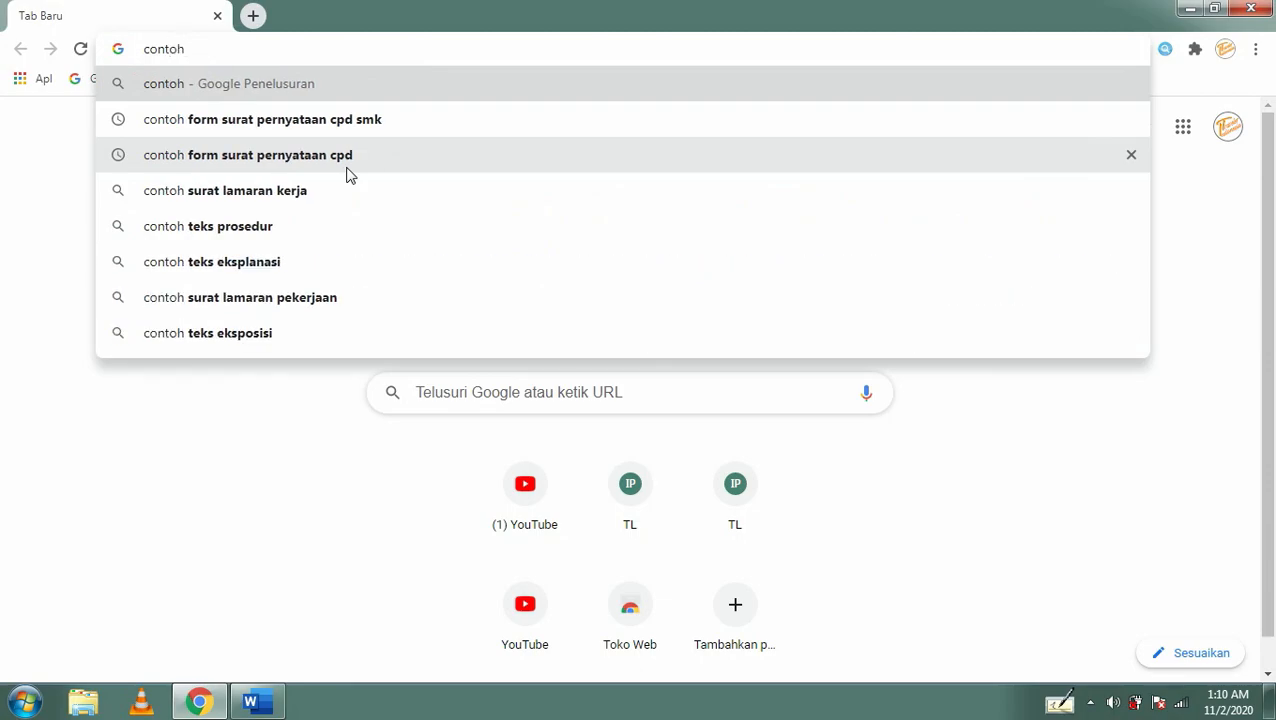
text( artike)
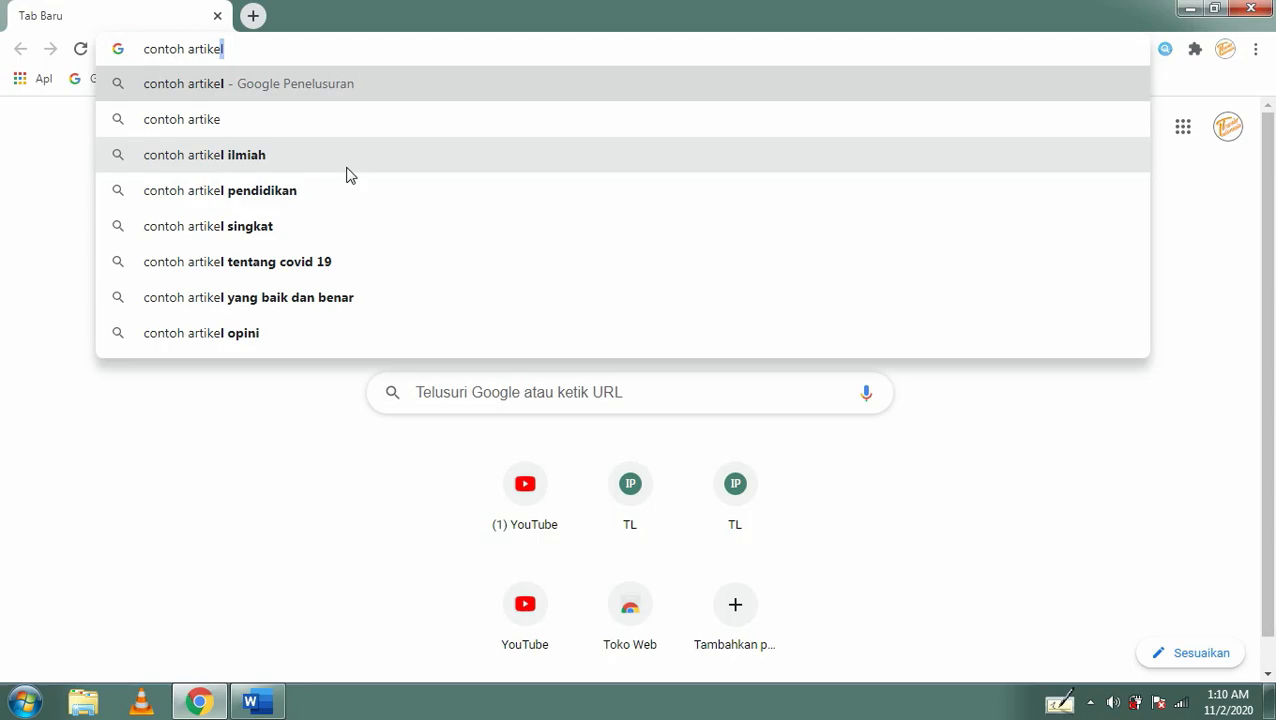
key(Return)
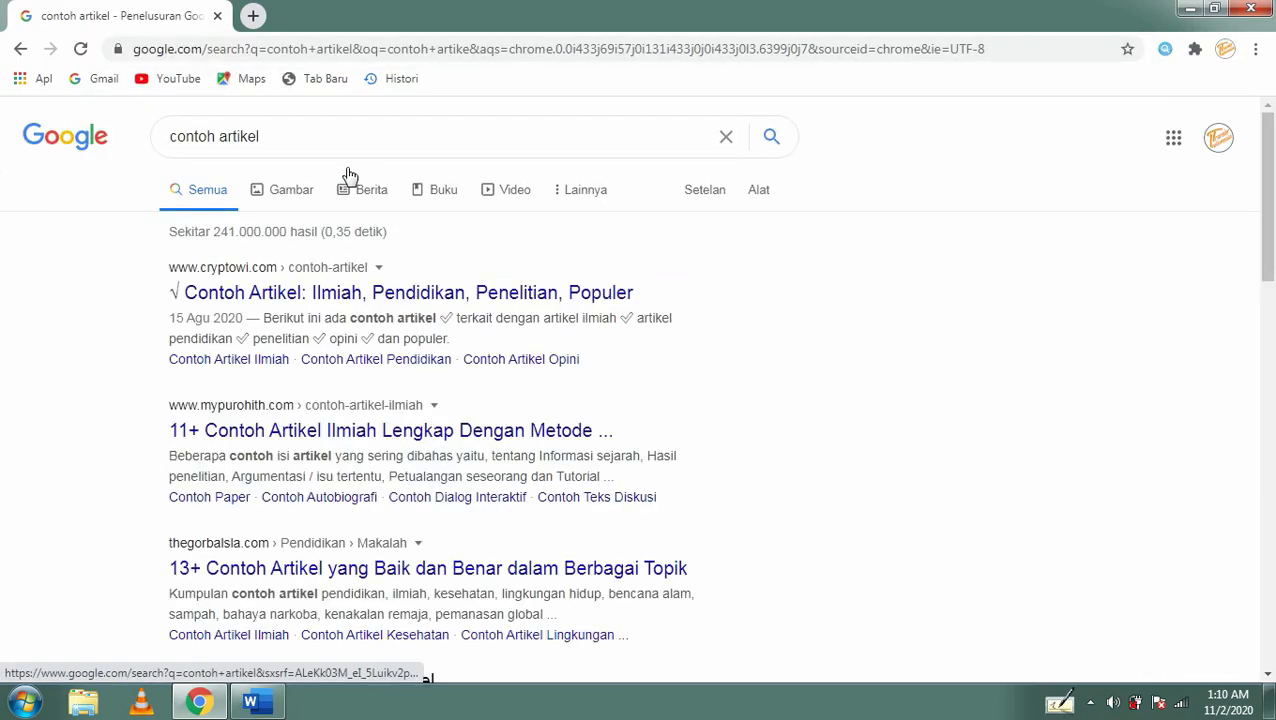
- Copy the cryptowi.com article from "Biasanya artikel ini" through the "Contoh Artikel Ilmiah" heading and paste it into the blank Word document
click(328, 298)
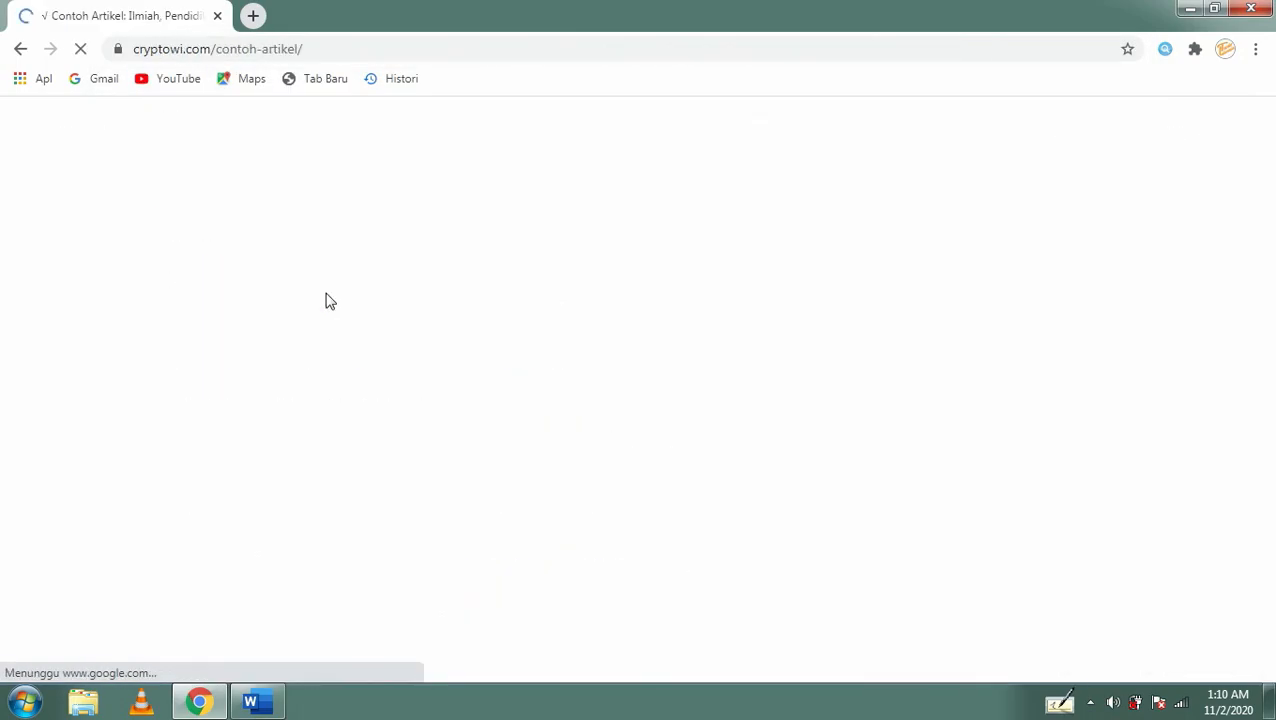
scroll(333, 310, down, 2)
scroll(333, 310, down, 3)
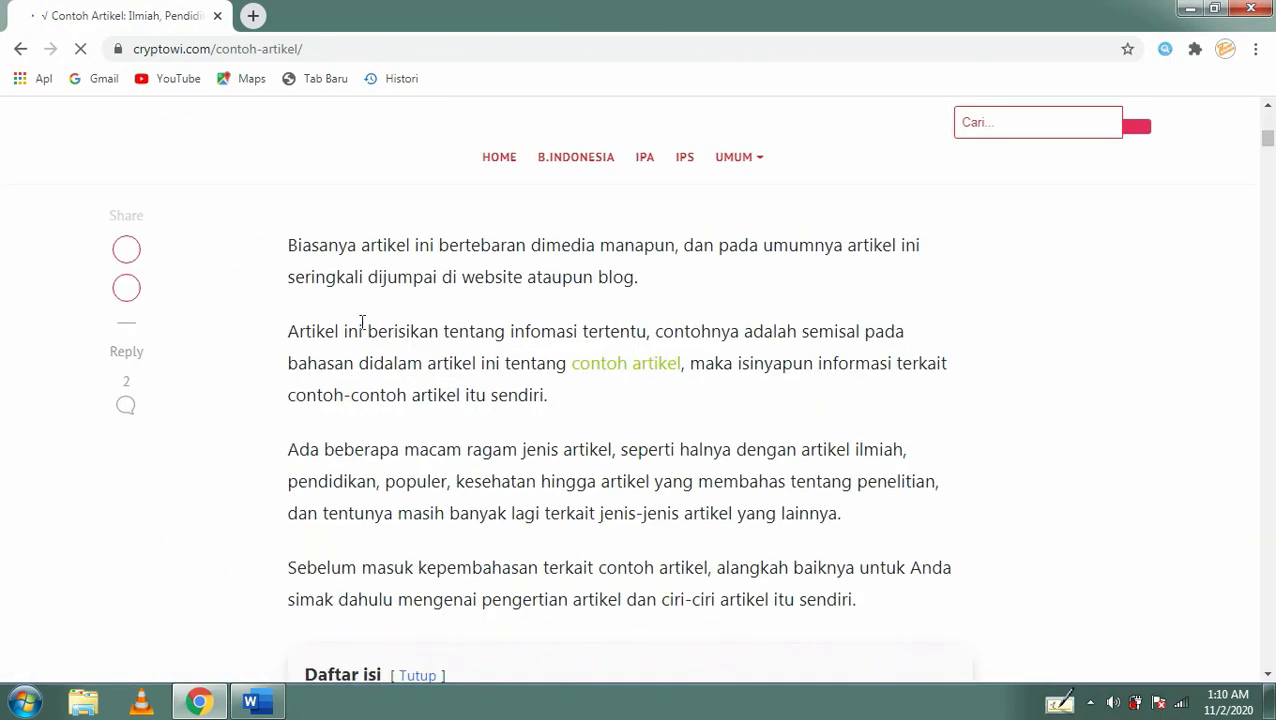
drag(289, 265, 483, 543)
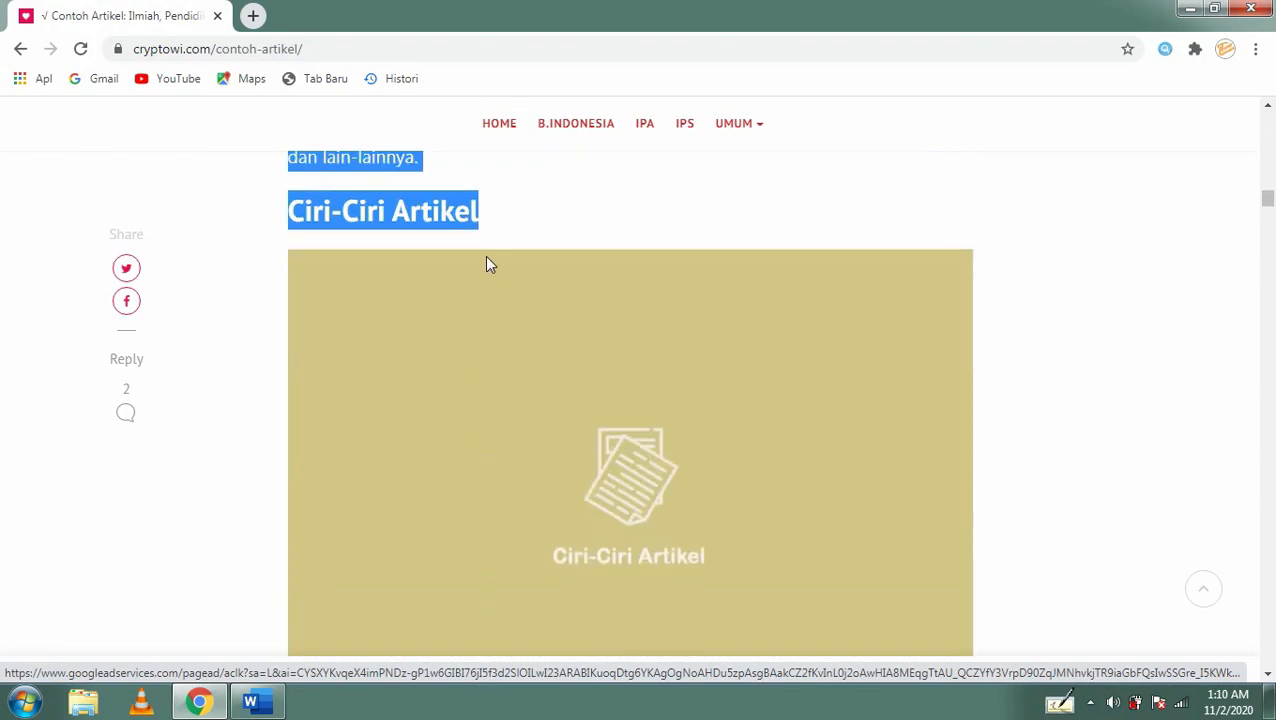
drag(489, 272, 489, 512)
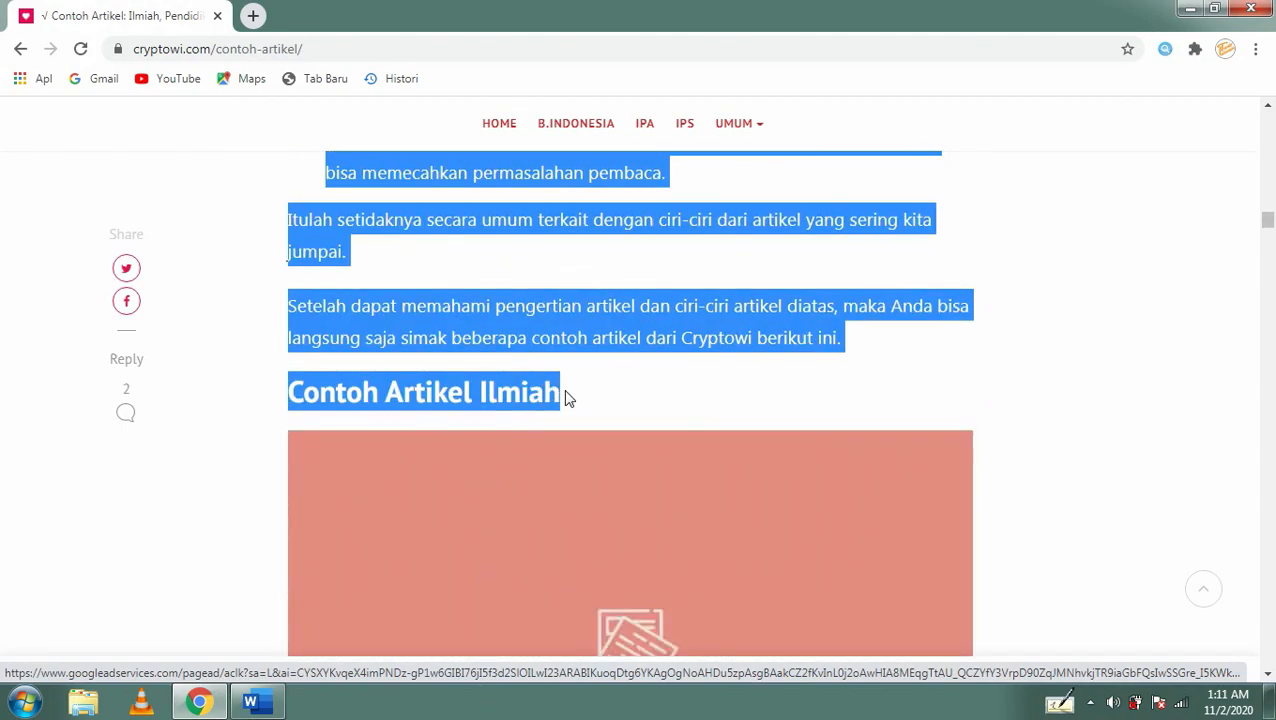
drag(565, 397, 565, 397)
right_click(533, 308)
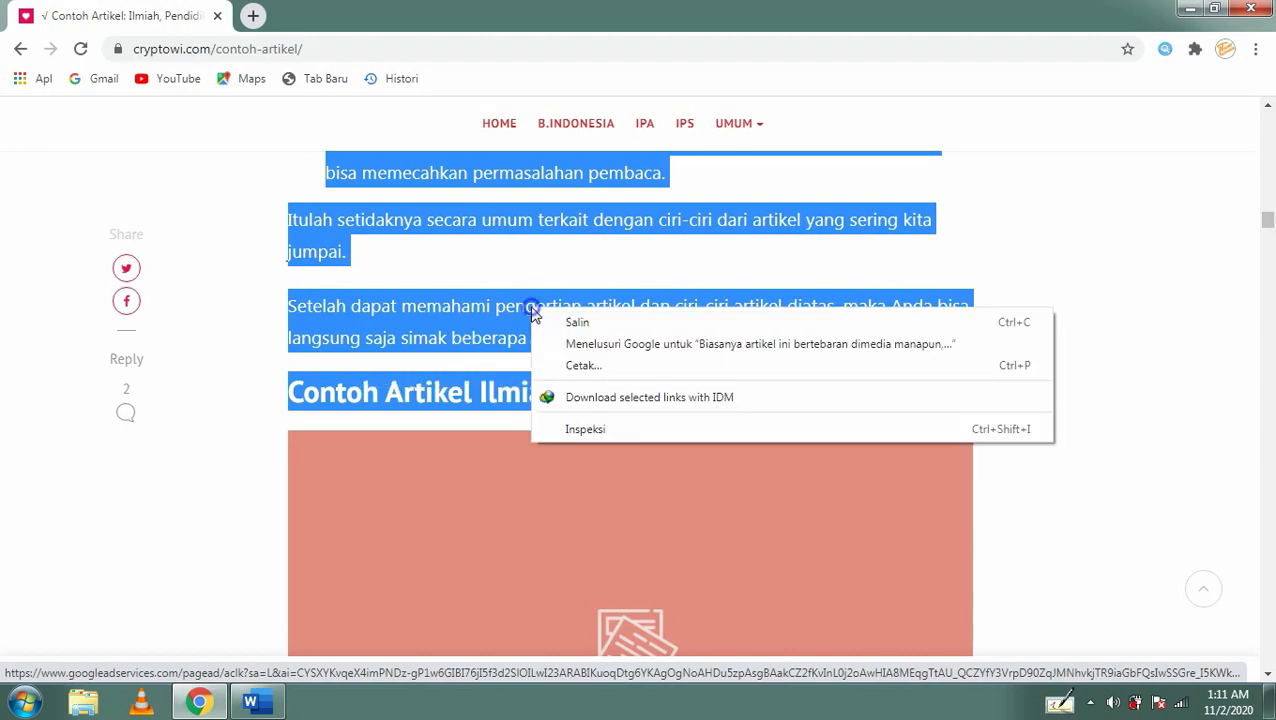
click(578, 324)
click(251, 699)
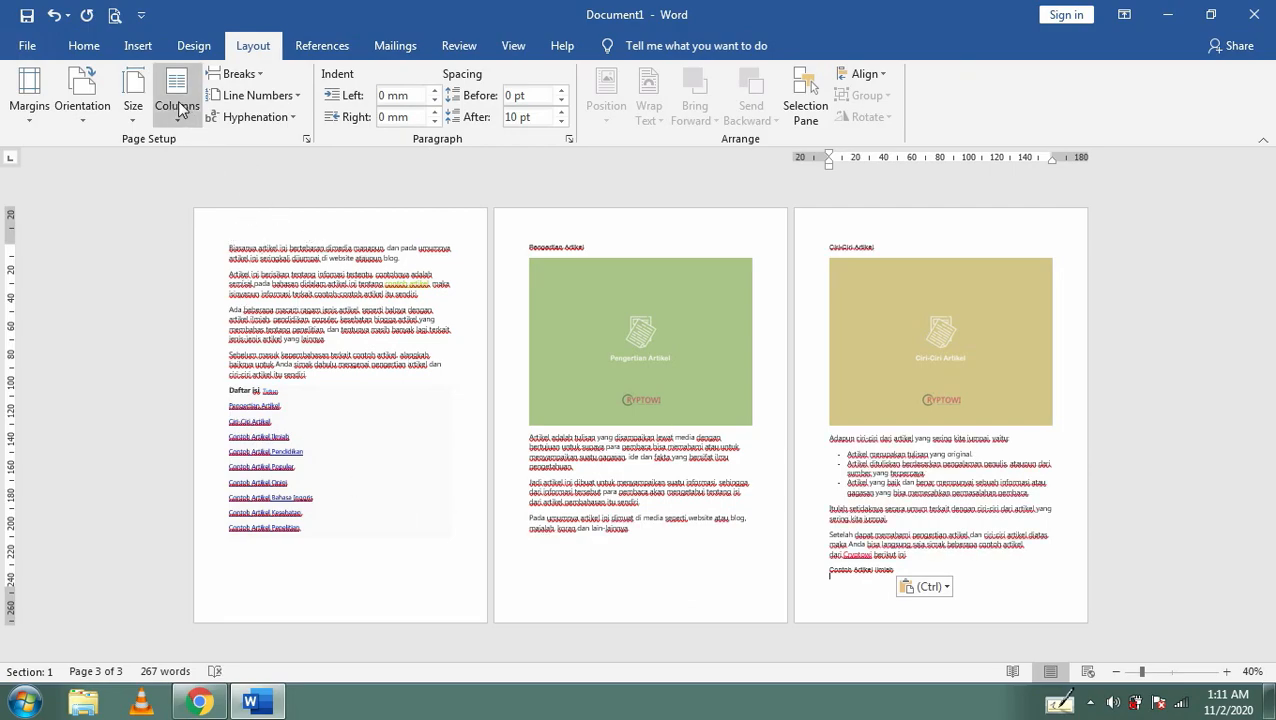
- Try the Two, Three and Left column layouts on the pasted article
click(235, 247)
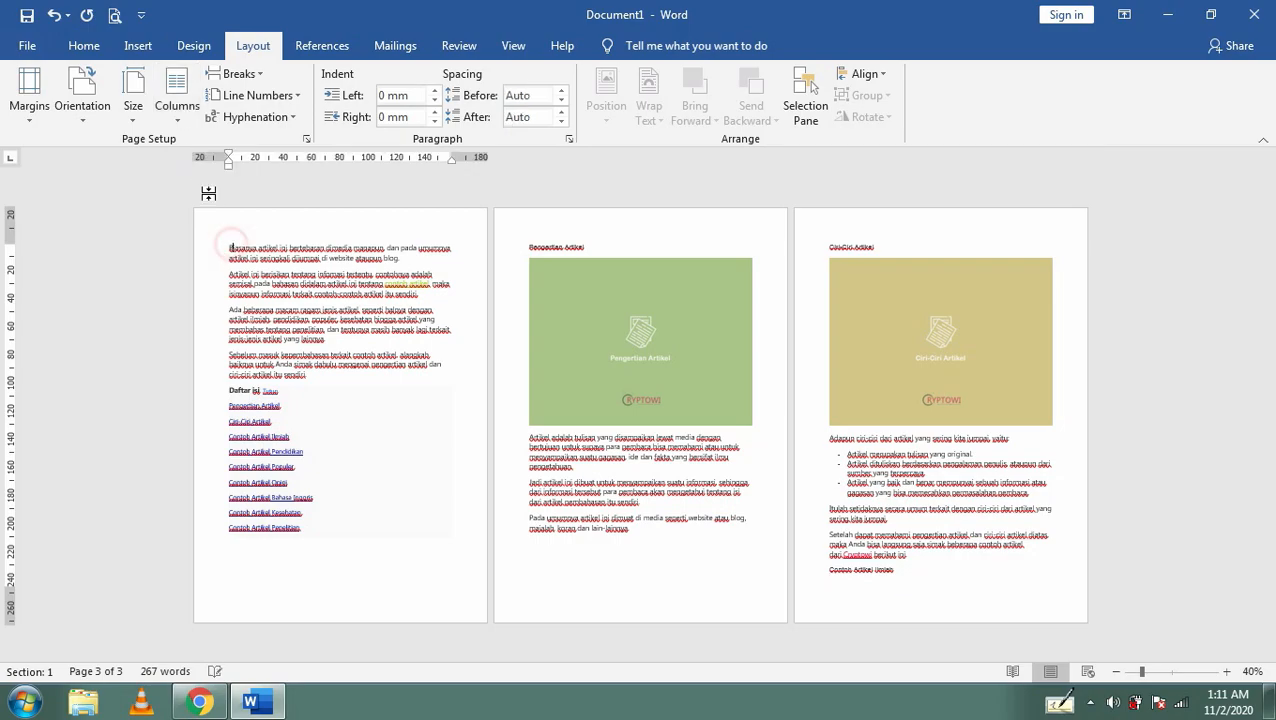
click(178, 112)
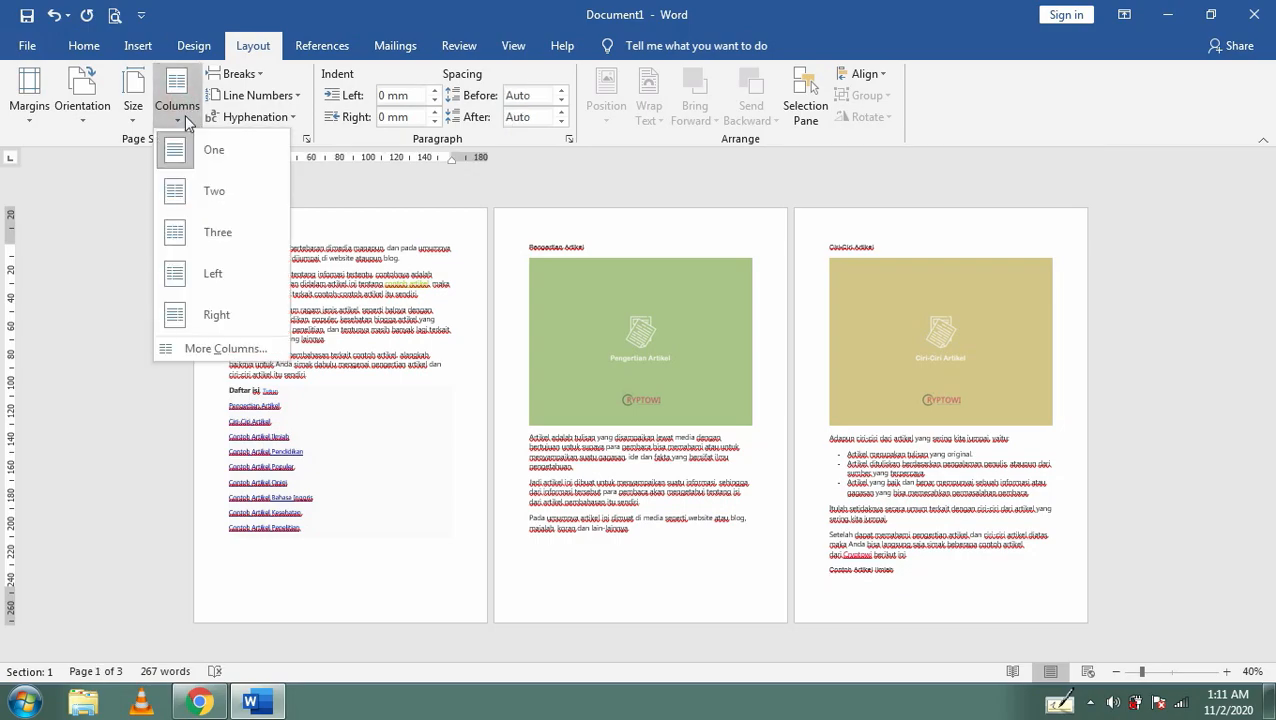
click(210, 190)
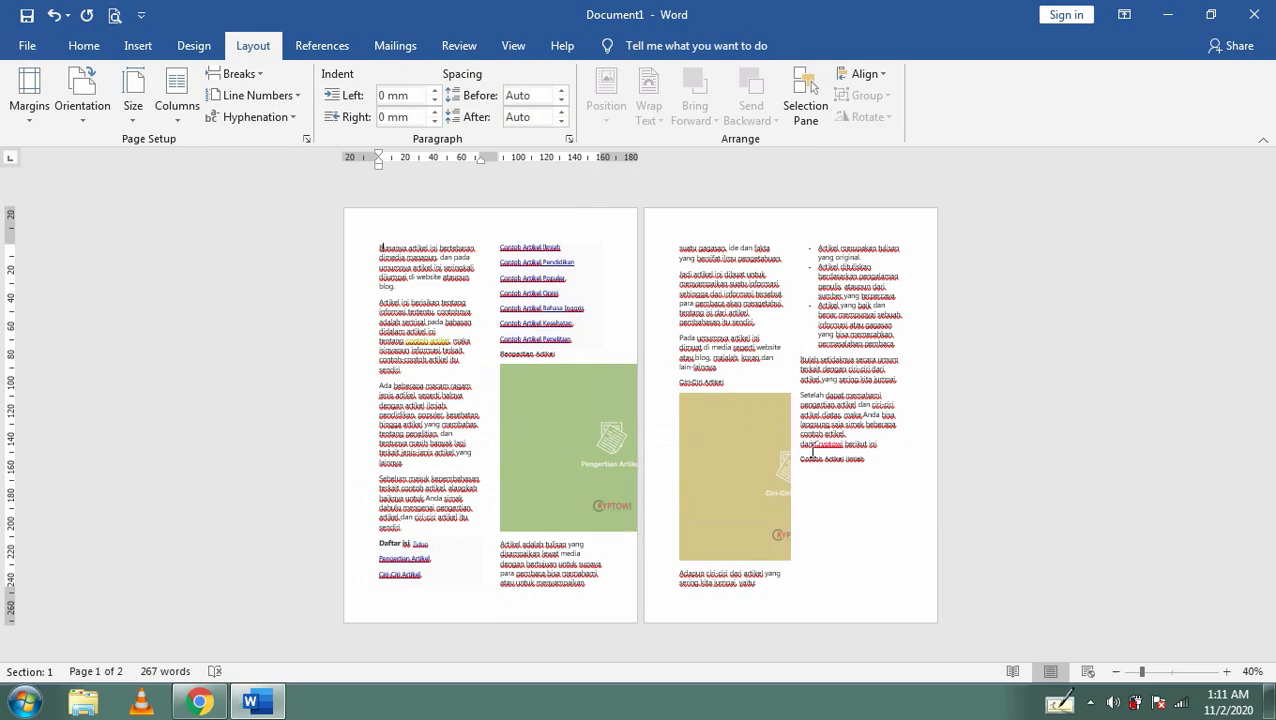
click(184, 103)
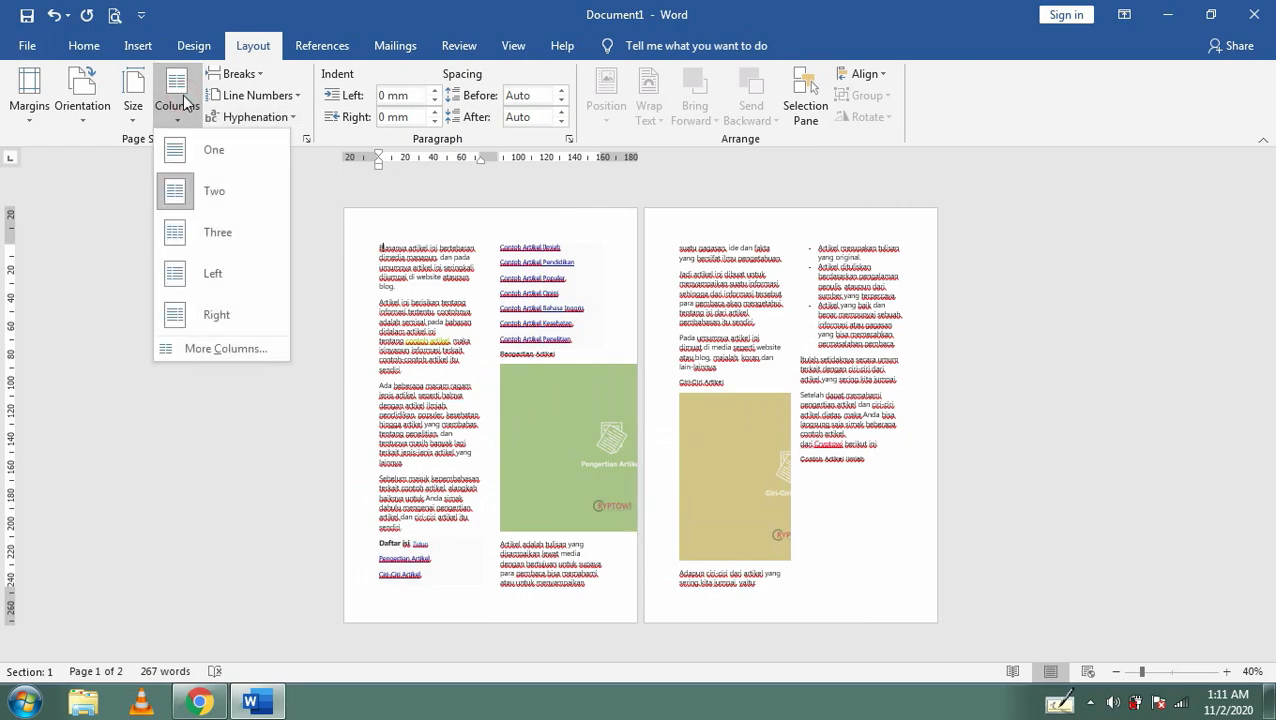
click(210, 232)
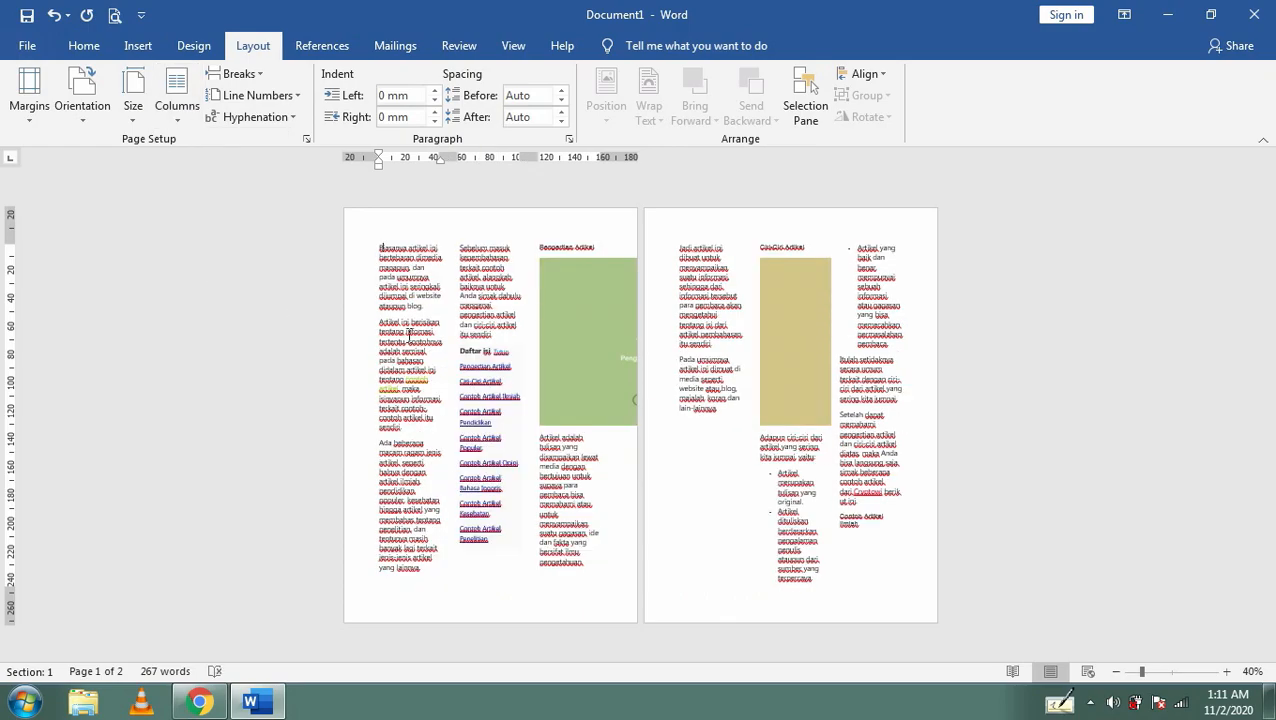
click(179, 116)
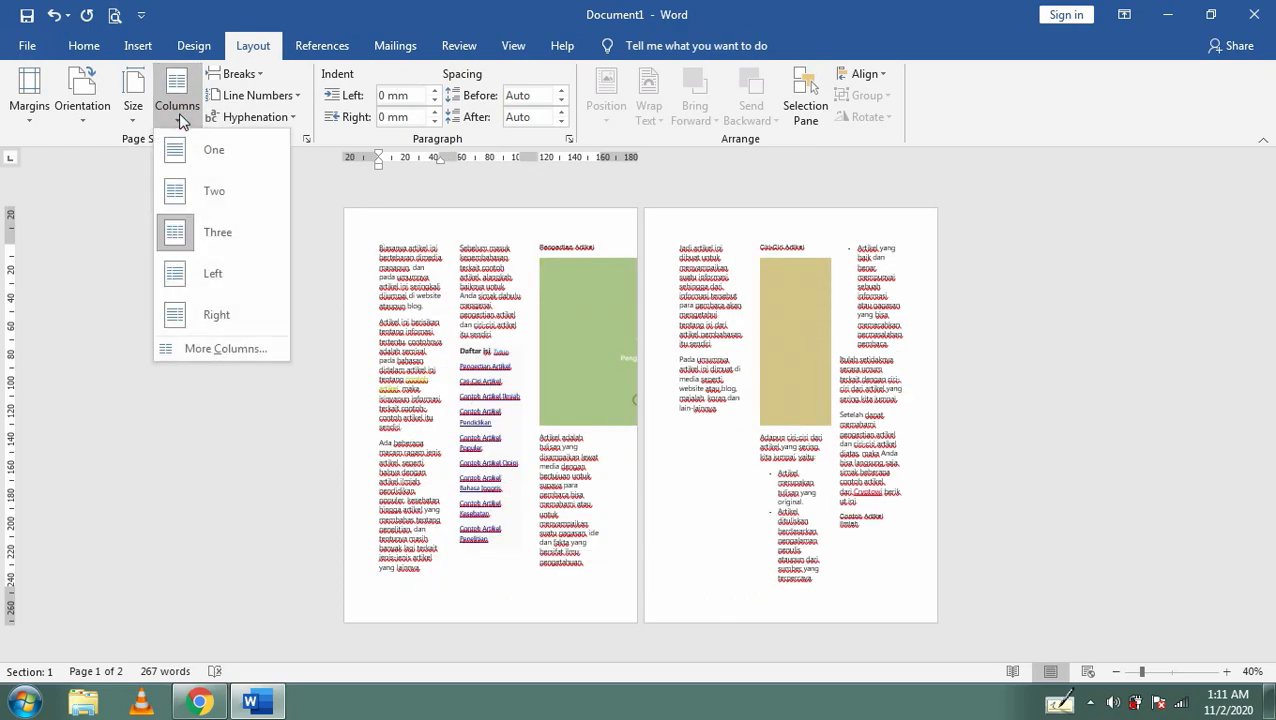
click(200, 274)
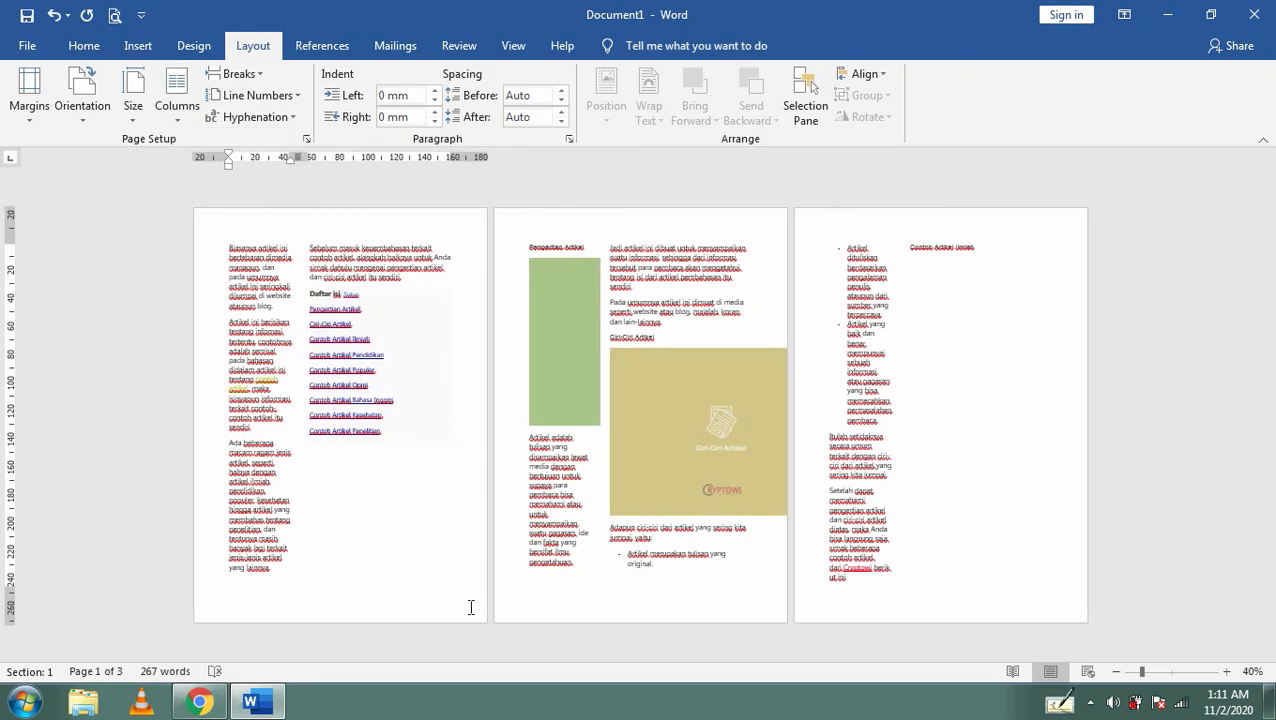
- Return the document to a single column and delete all of the pasted article content
click(179, 110)
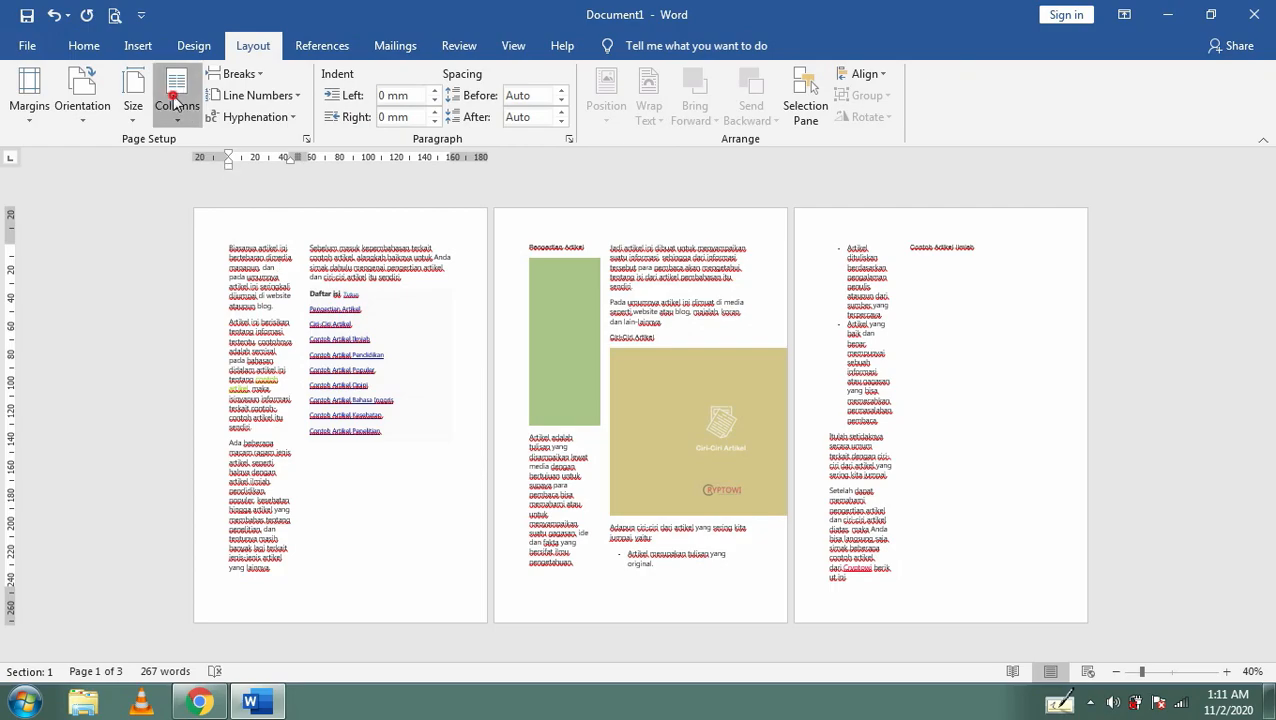
click(200, 151)
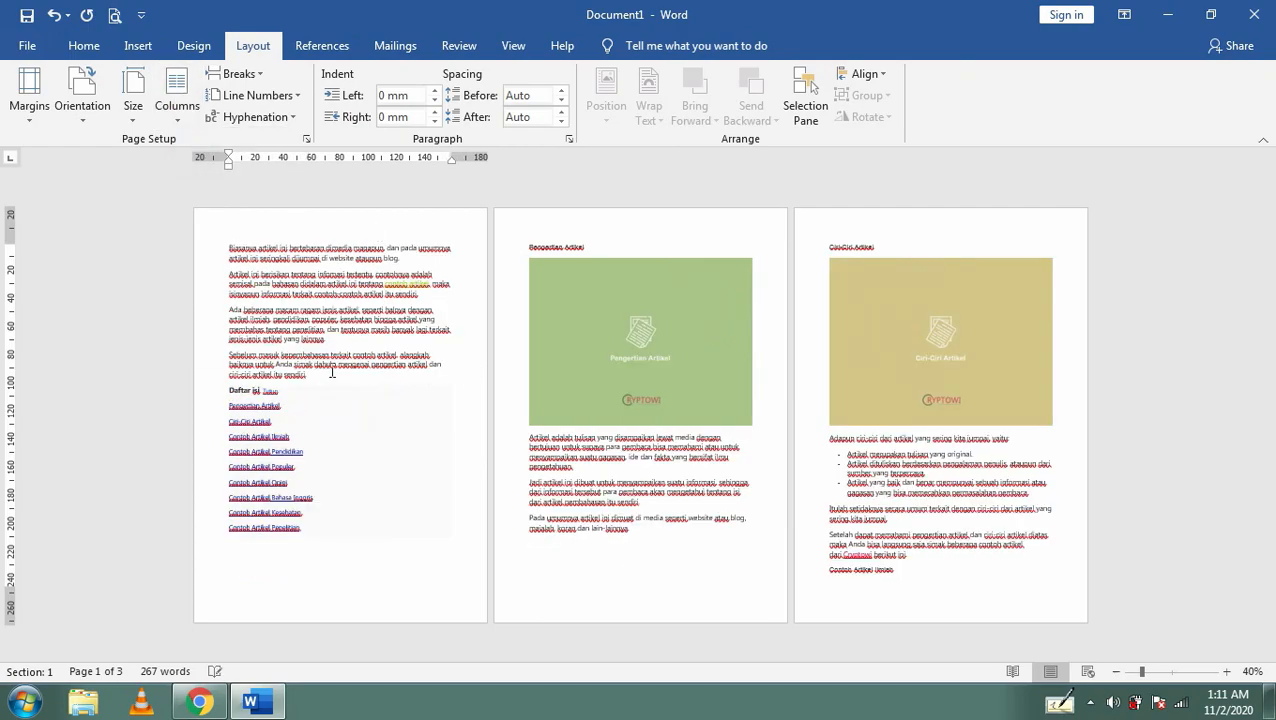
key(ctrl+a)
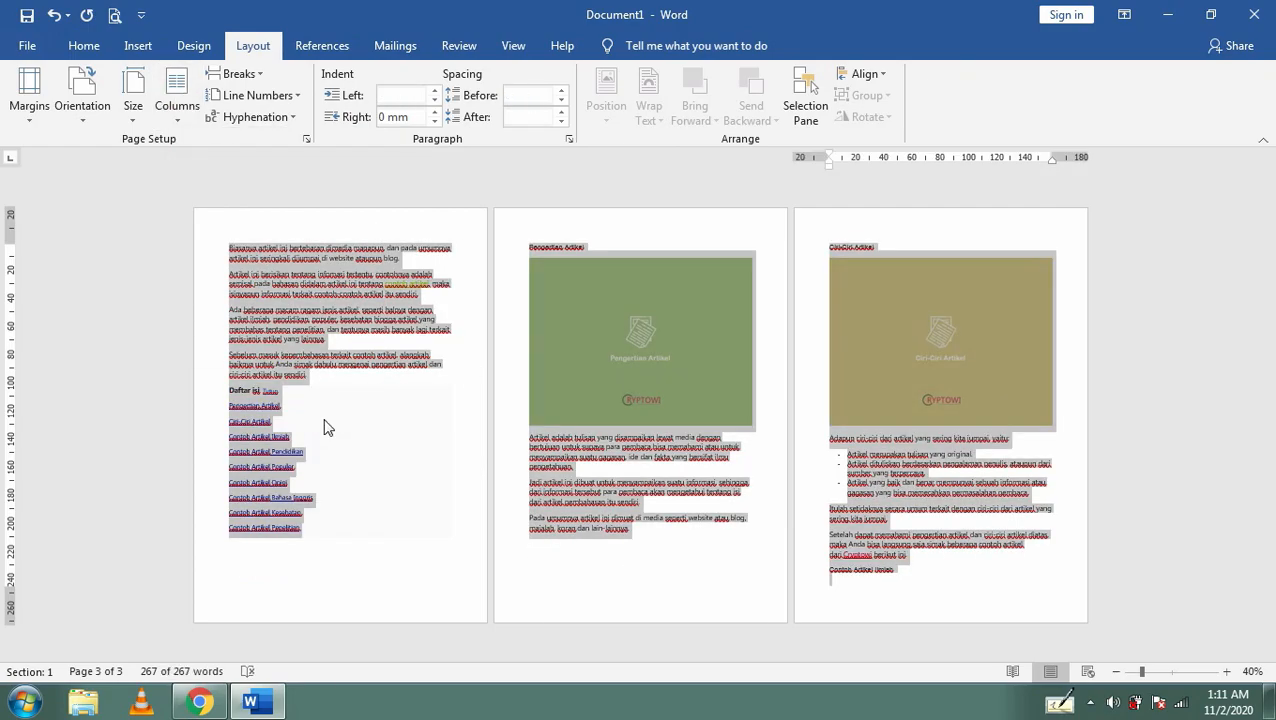
key(Delete)
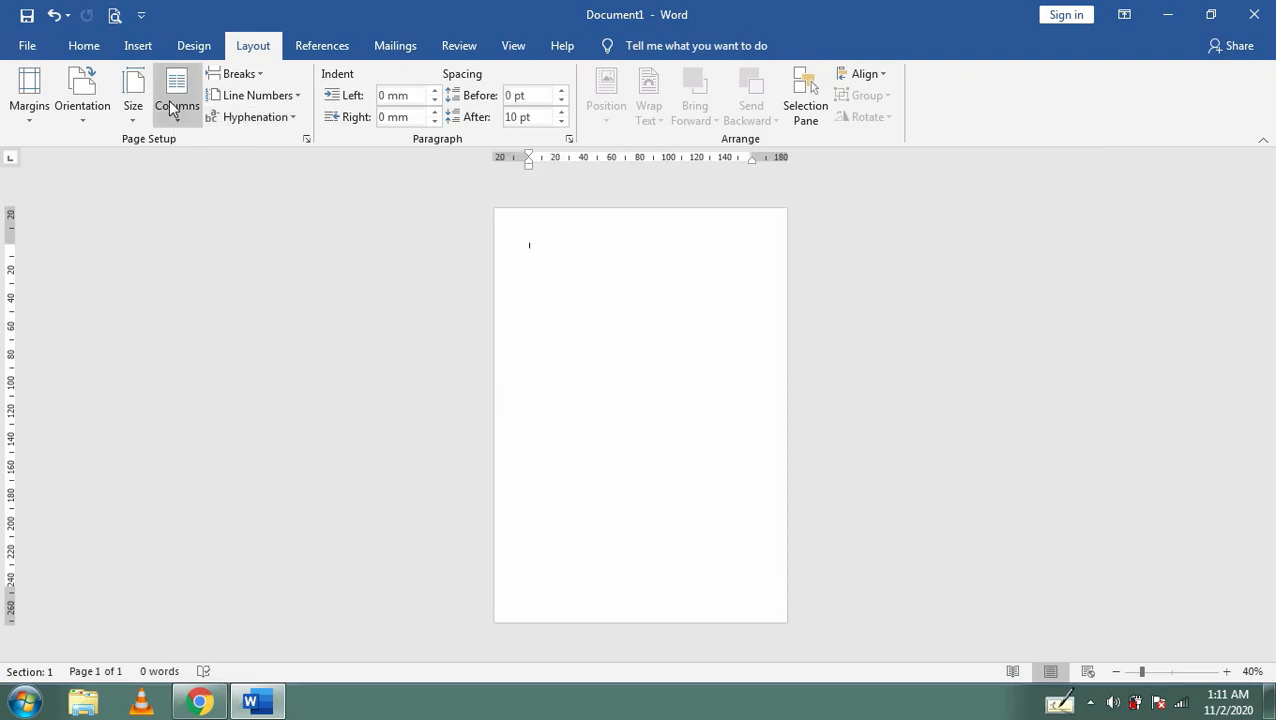
- Review the page setup choices for breaks, orientation, paper size and margins, and the paragraph spacing options
click(245, 77)
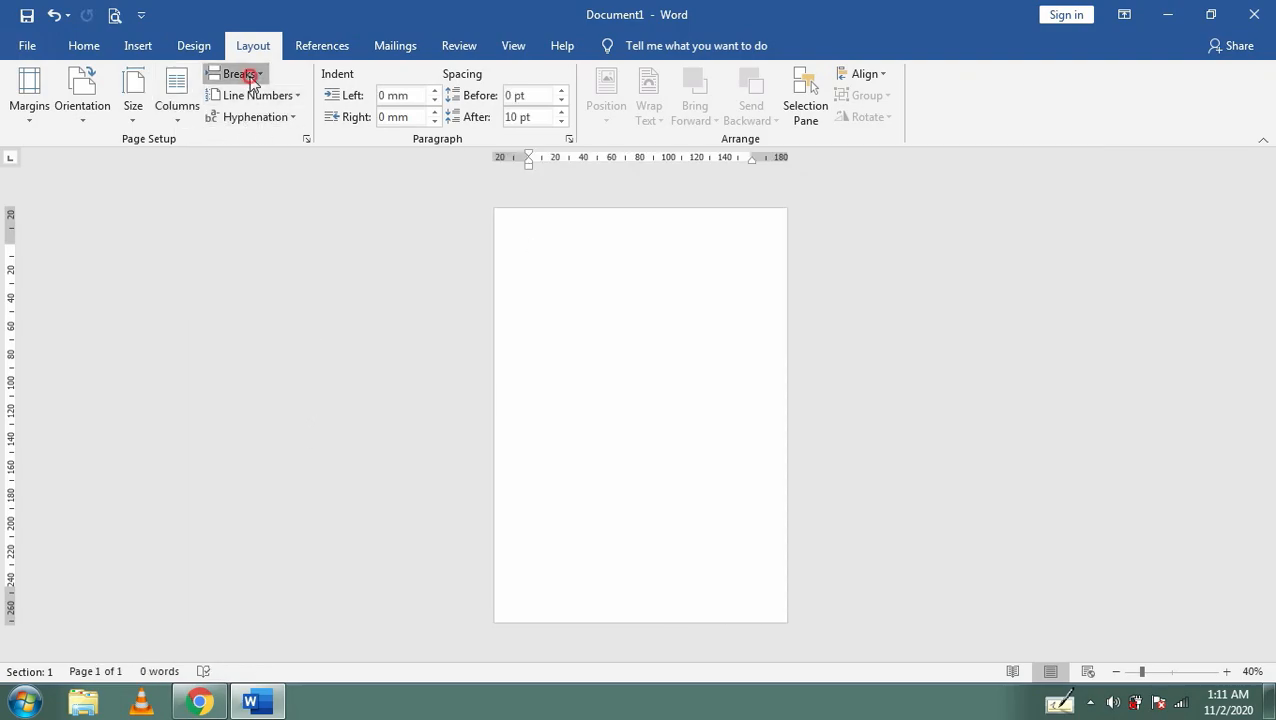
click(250, 80)
click(591, 310)
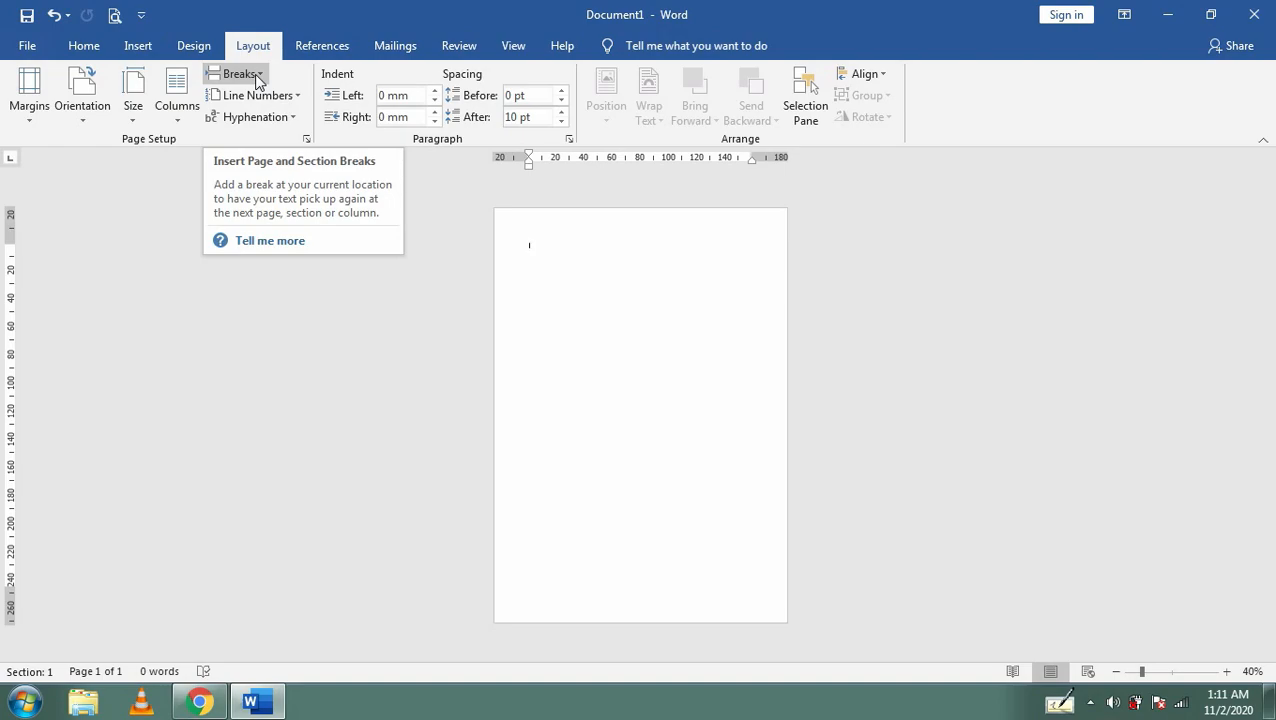
click(80, 93)
click(132, 105)
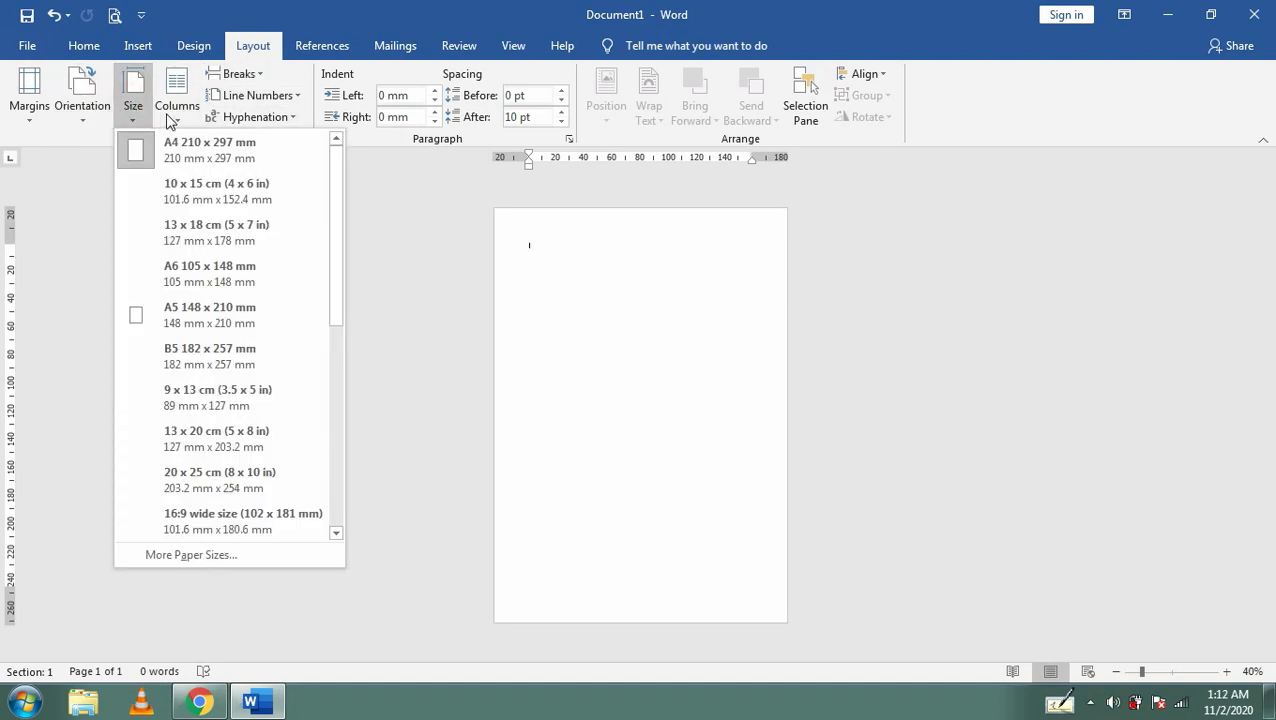
click(29, 100)
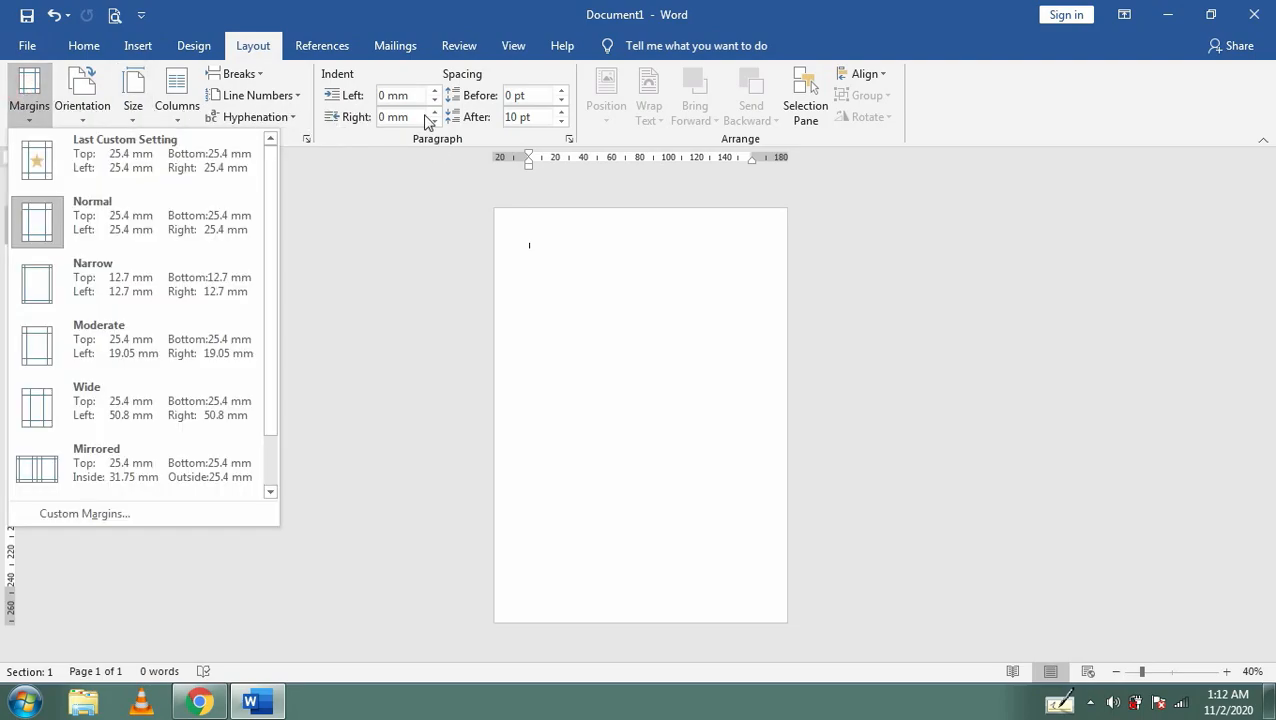
click(652, 332)
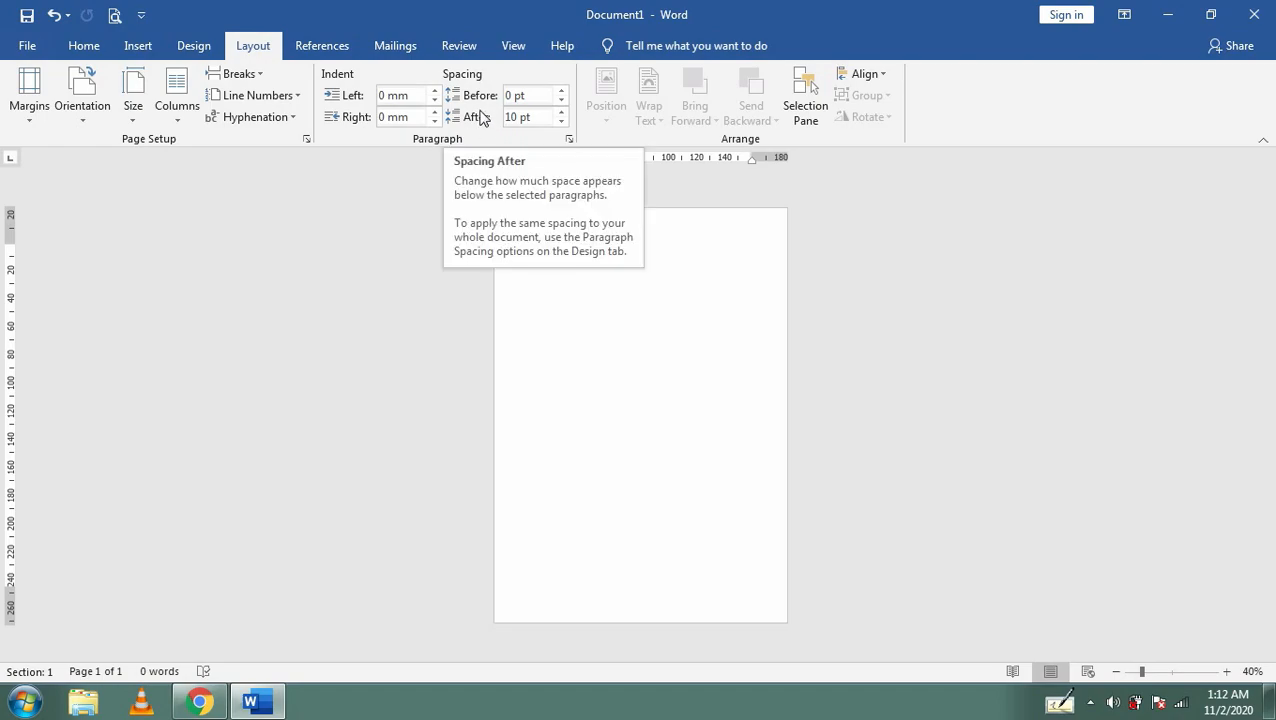
- Look through the References, Mailings, Review and View commands and enlarge the page view to 60%
click(321, 48)
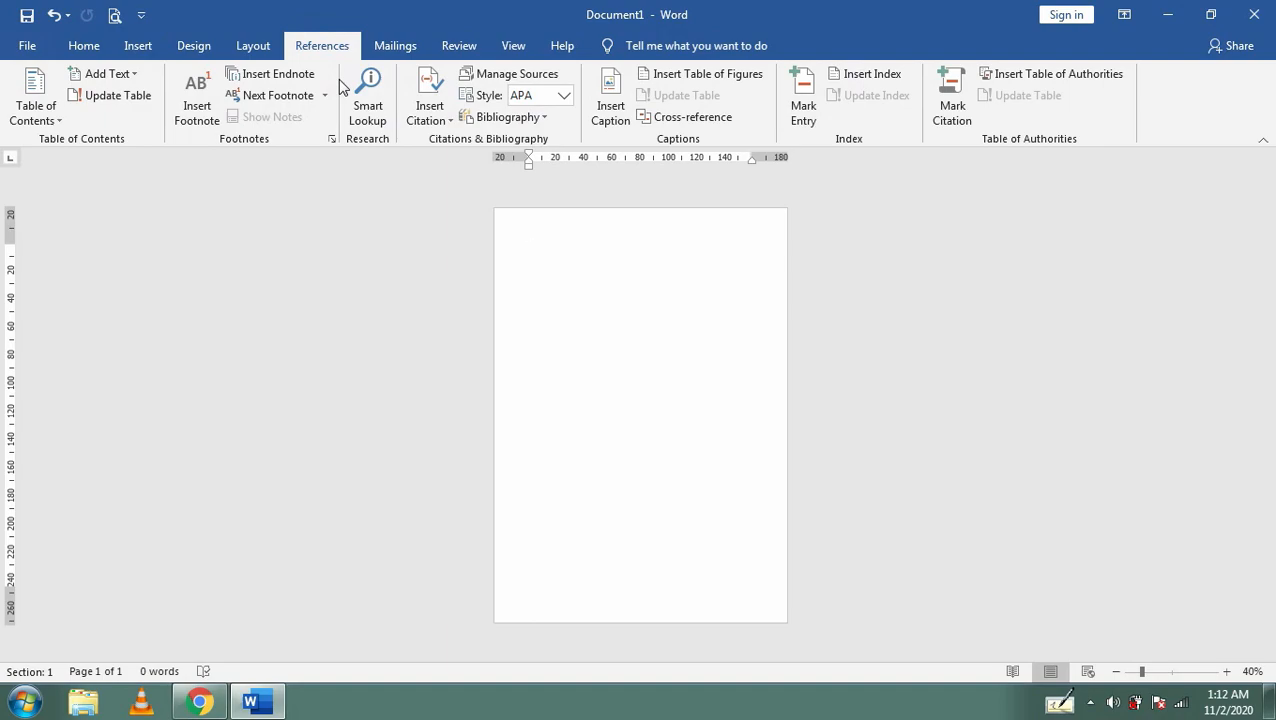
click(393, 46)
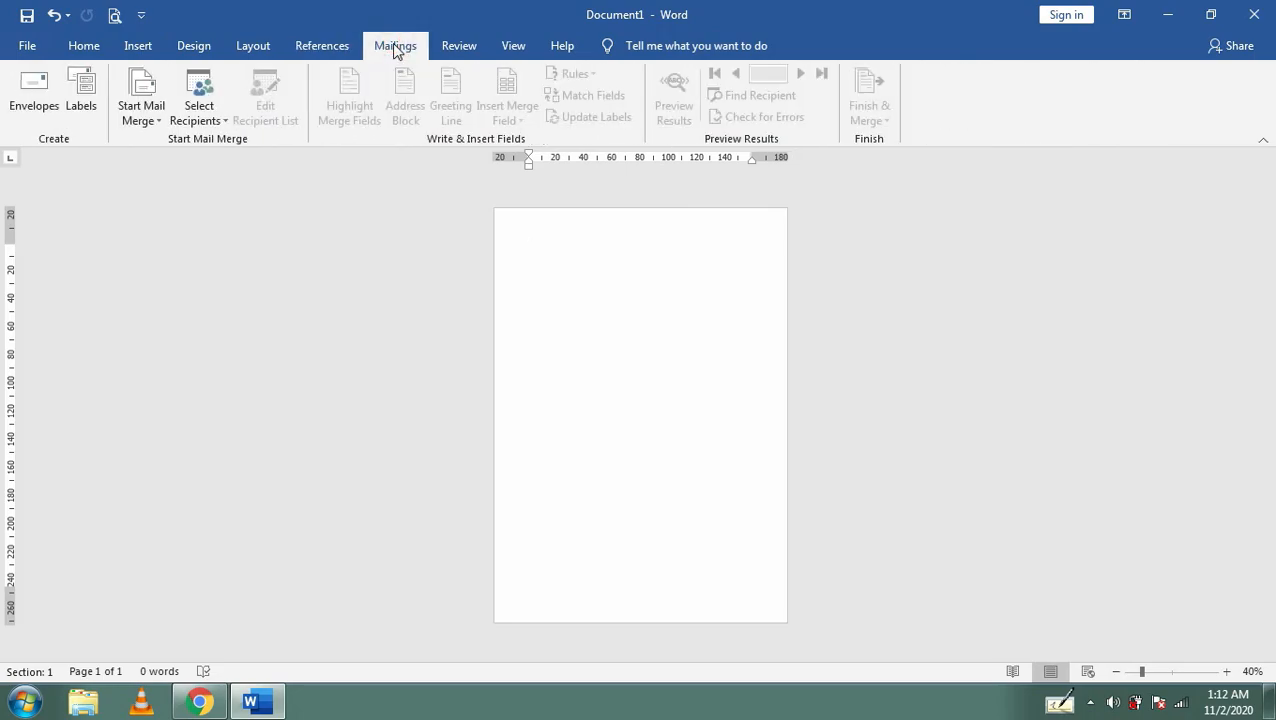
click(458, 48)
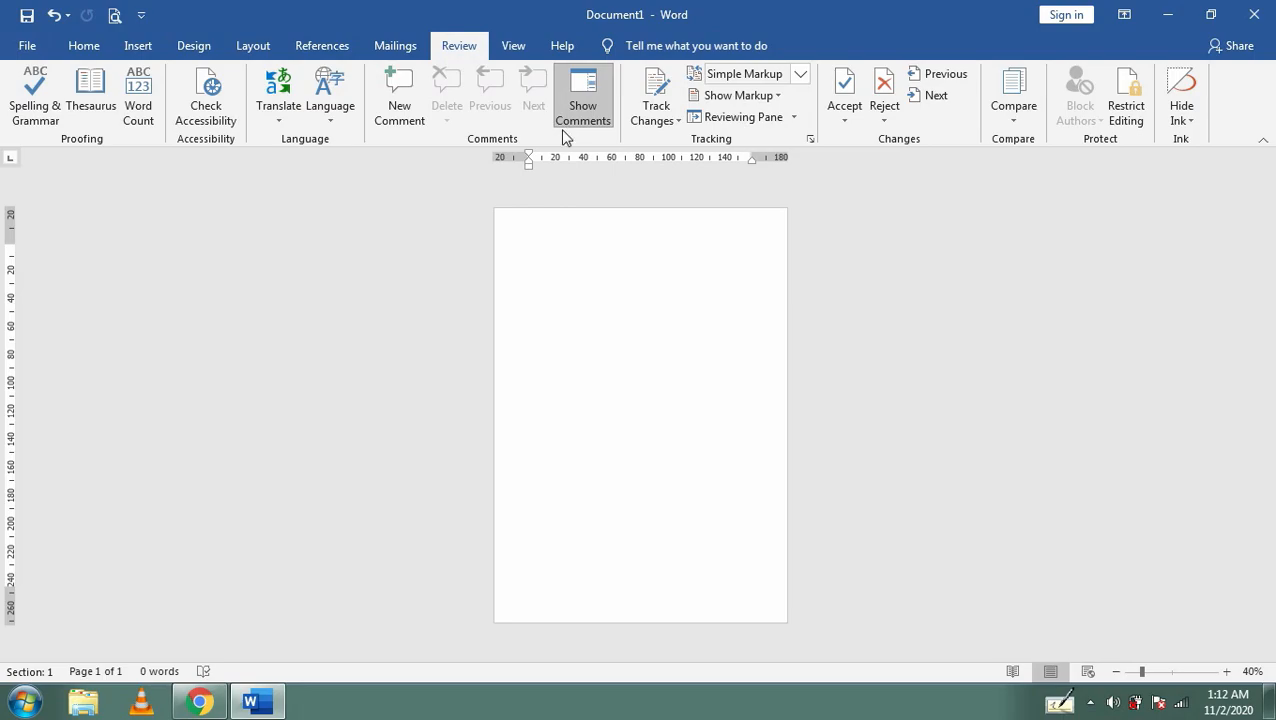
click(513, 46)
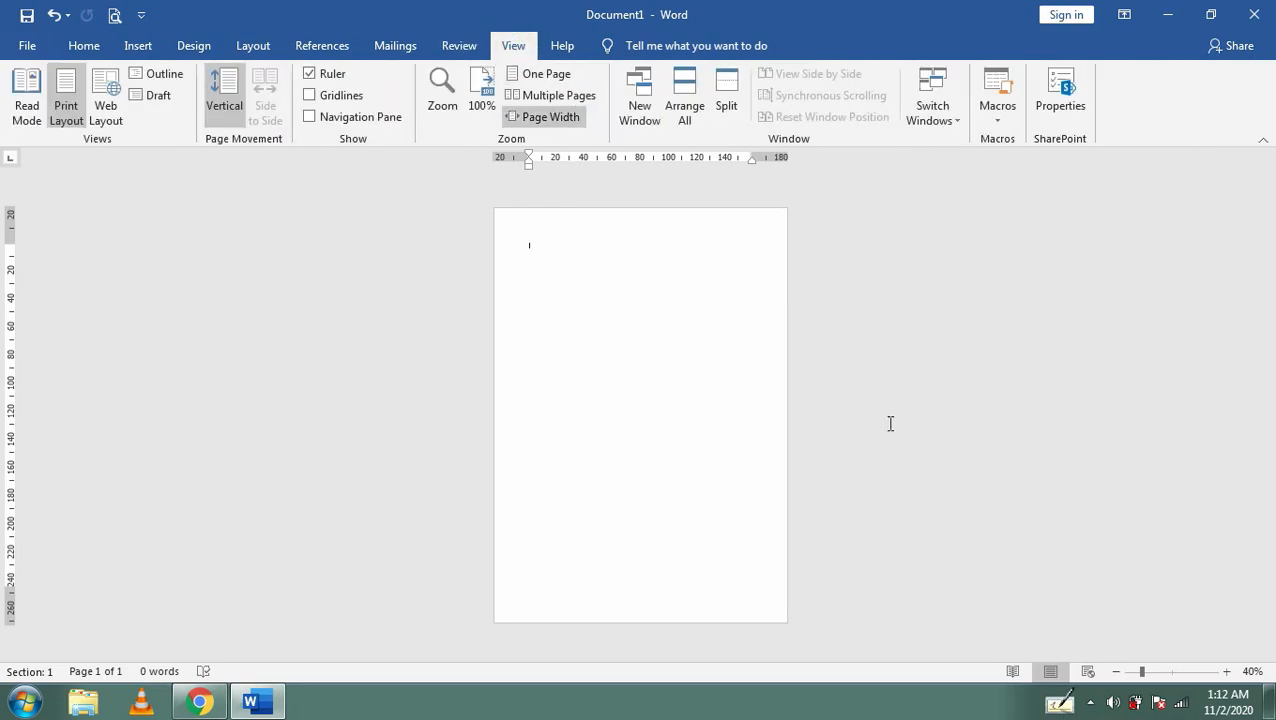
click(1227, 671)
click(1228, 671)
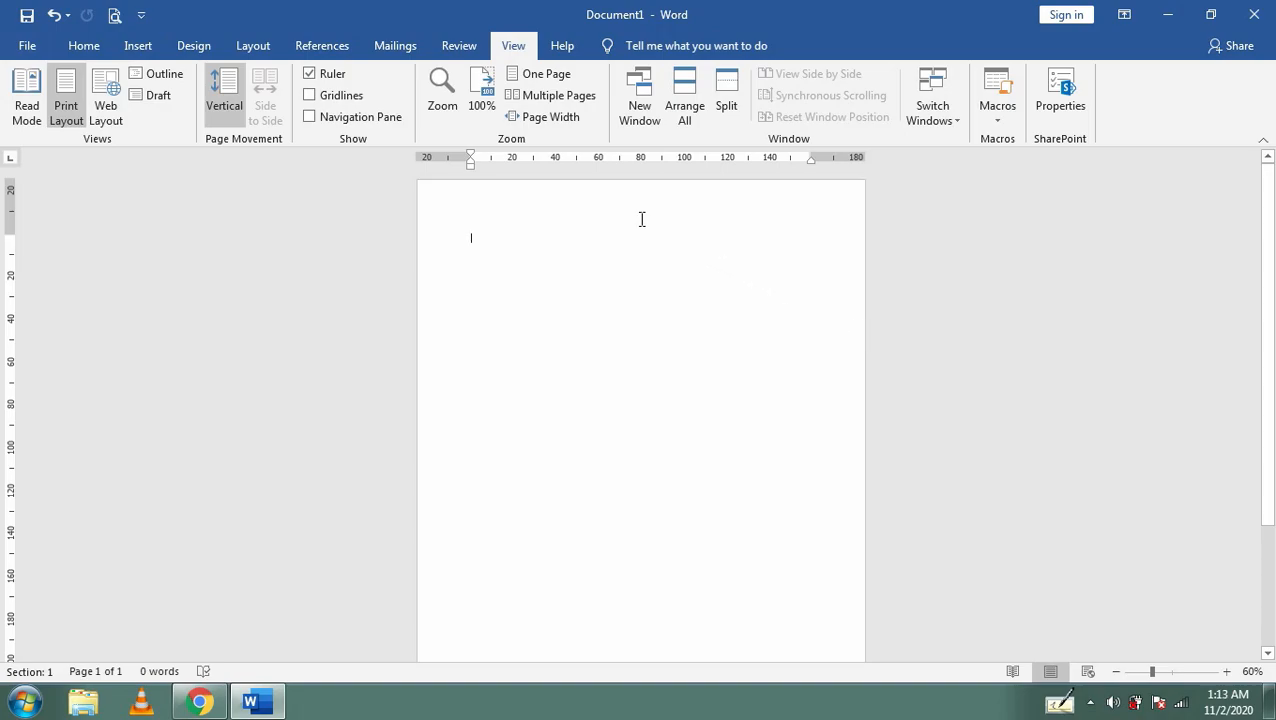
- Hide the ruler and show it again, and enlarge the page view to 90%
click(309, 75)
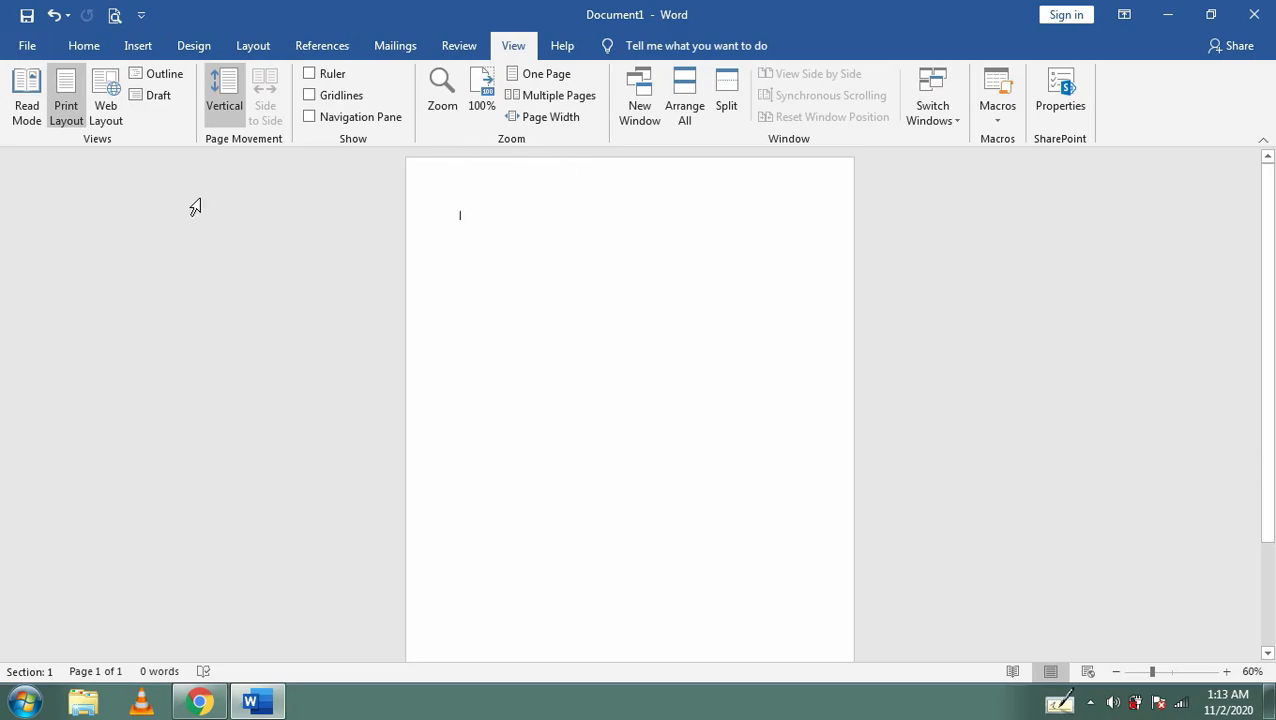
click(308, 74)
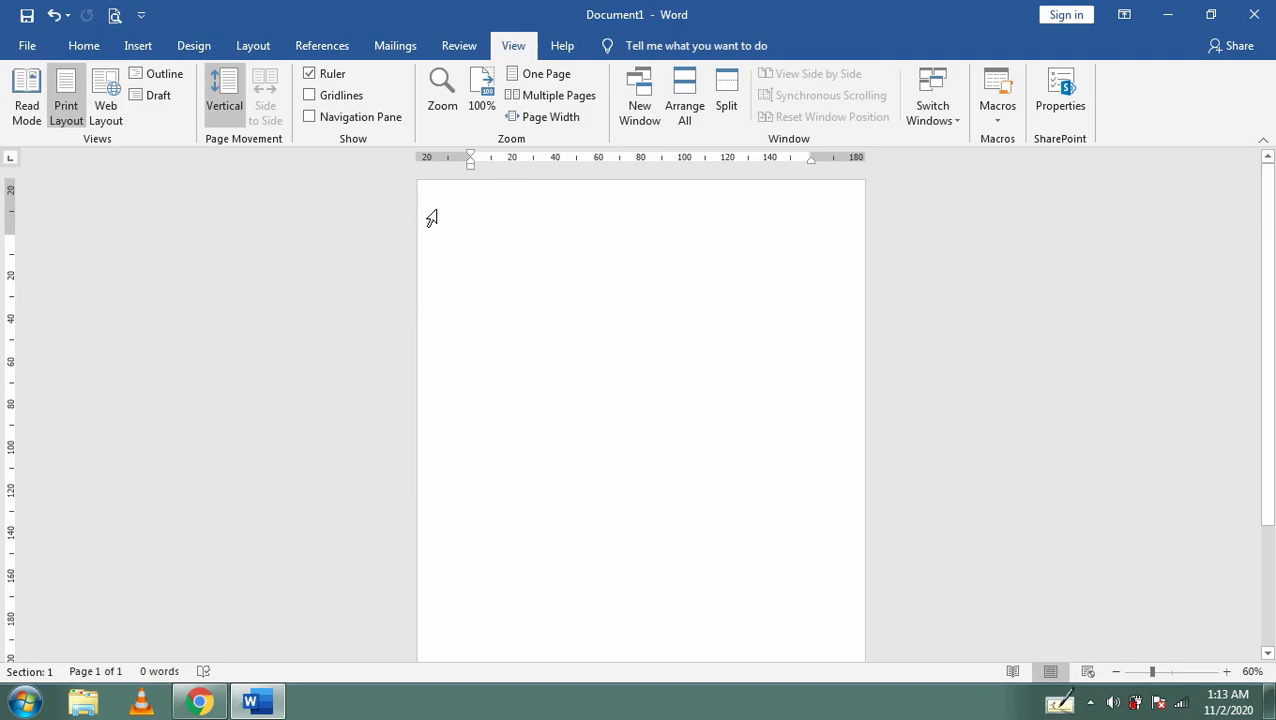
click(1227, 674)
click(1227, 674)
click(1227, 674)
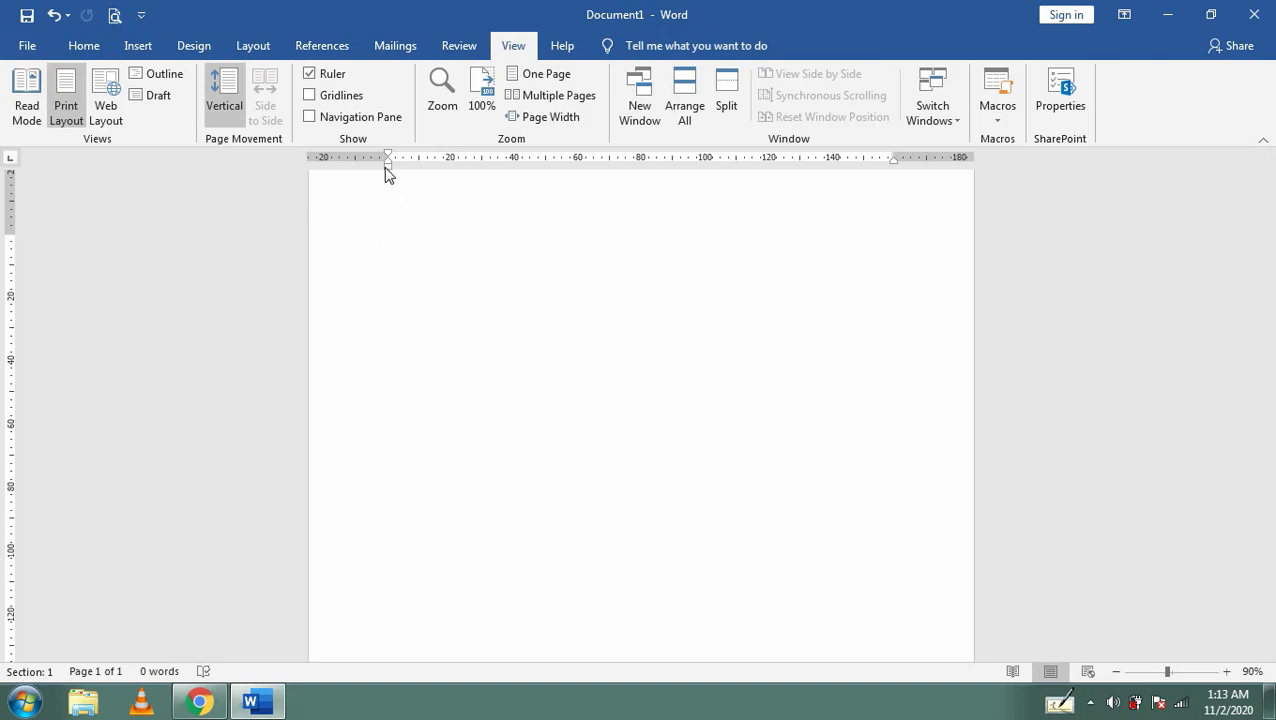
- Enter the sample line "Aku anak indonesia" at the start of the empty page
click(415, 246)
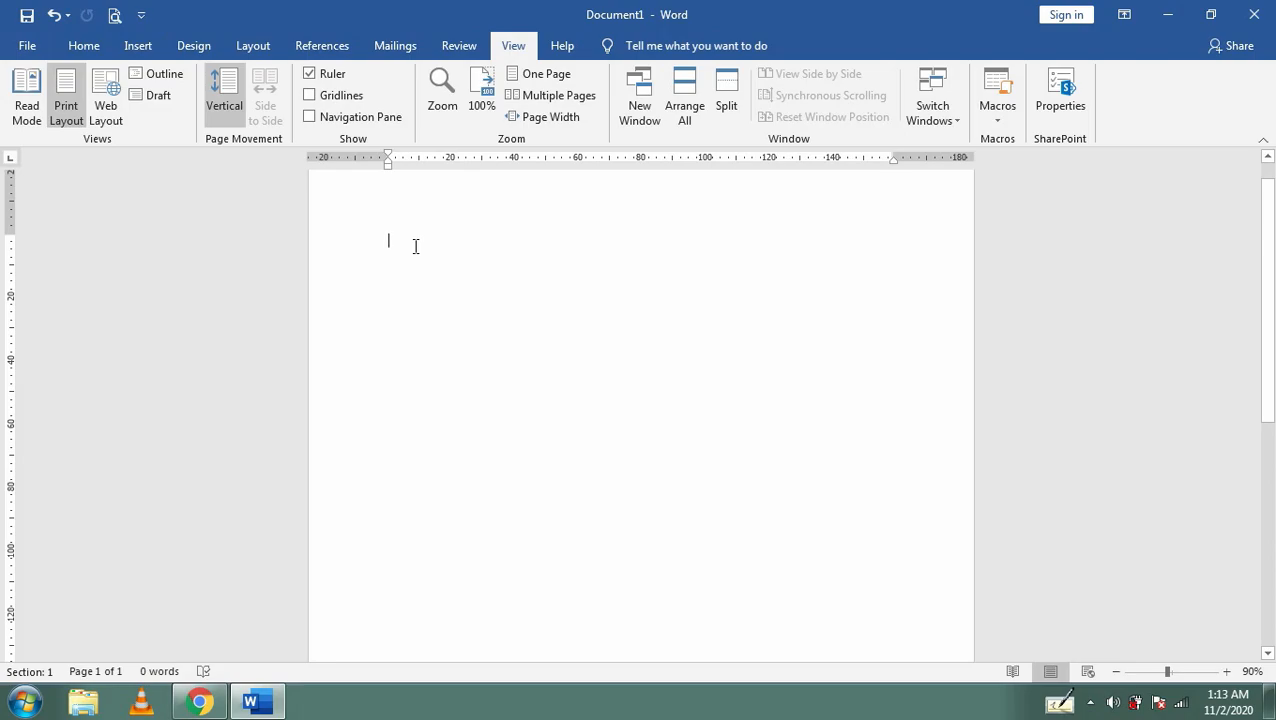
text(Aku anak)
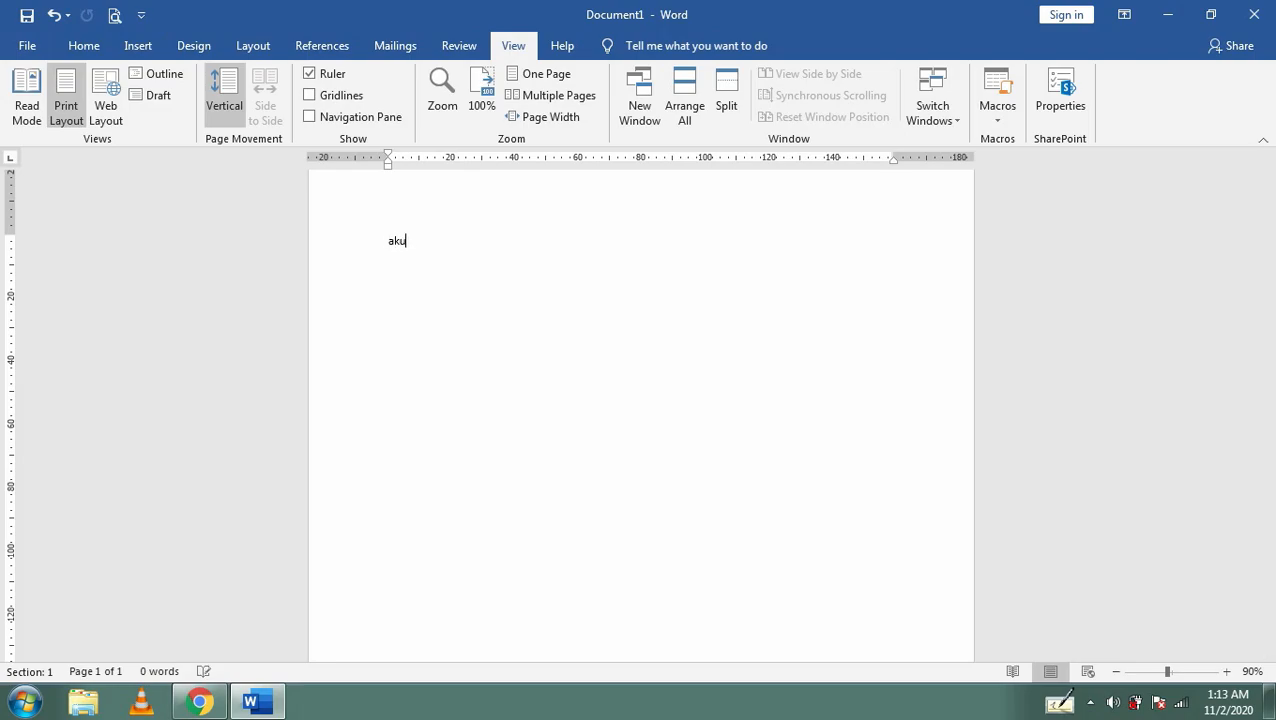
text( indonesia)
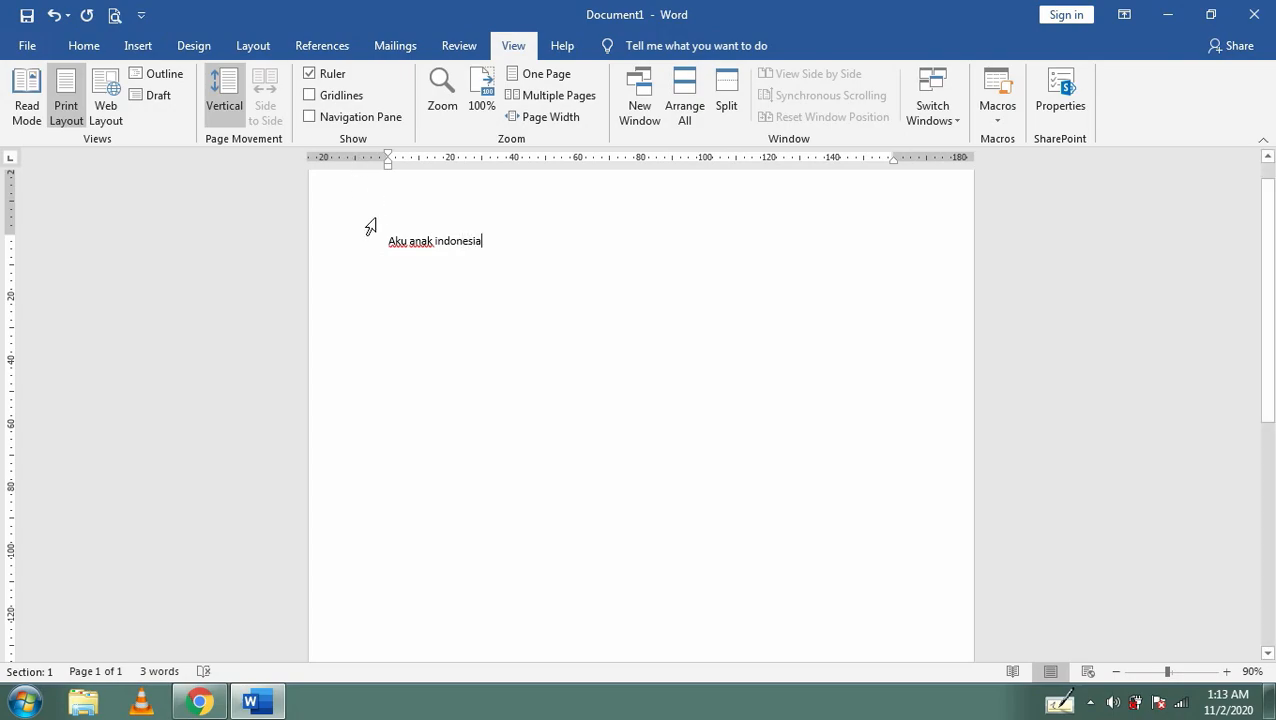
- Try shifting the sample line's left indent to about 57 mm on the ruler and back to the margin, toggling the ruler's display in between
click(390, 240)
drag(389, 170, 571, 190)
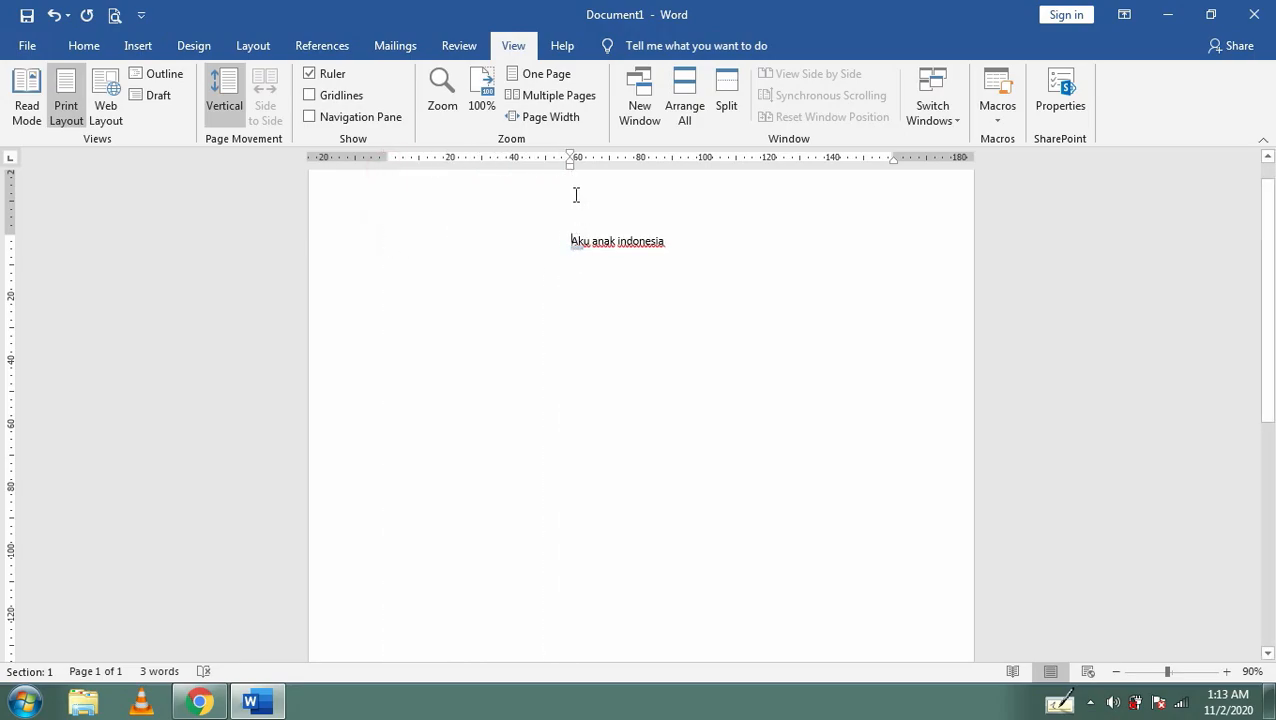
click(308, 73)
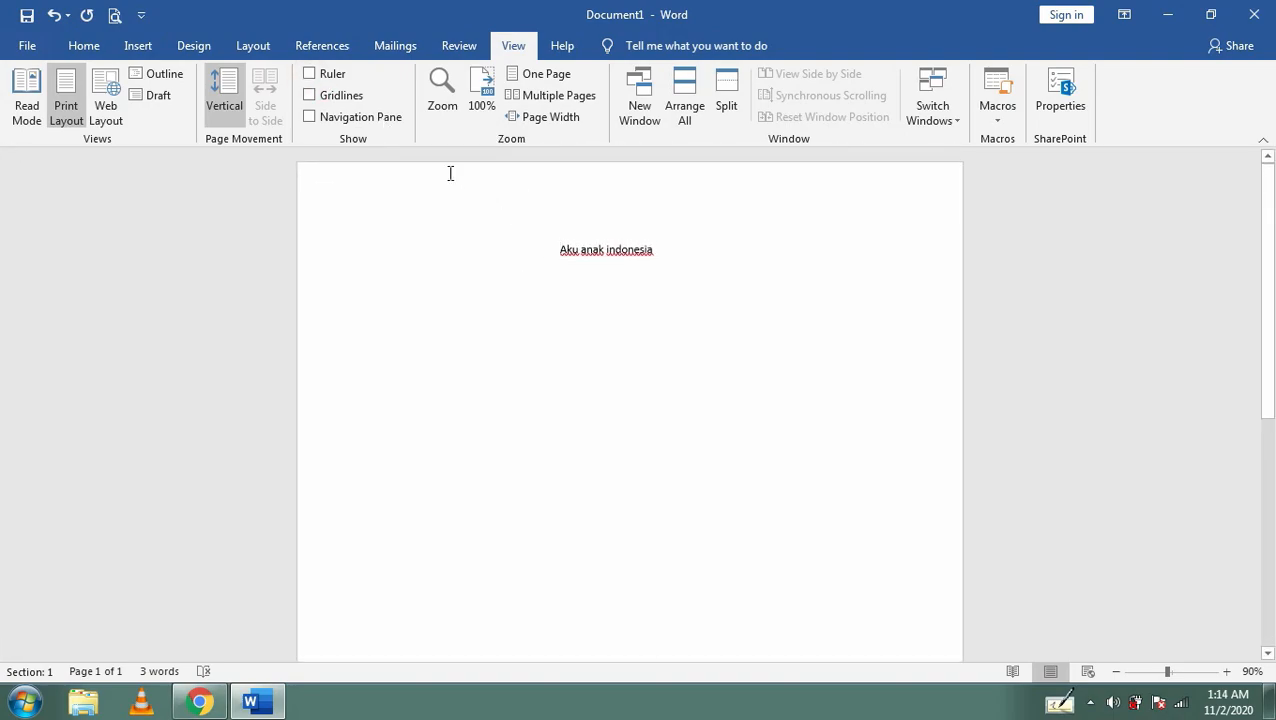
click(309, 73)
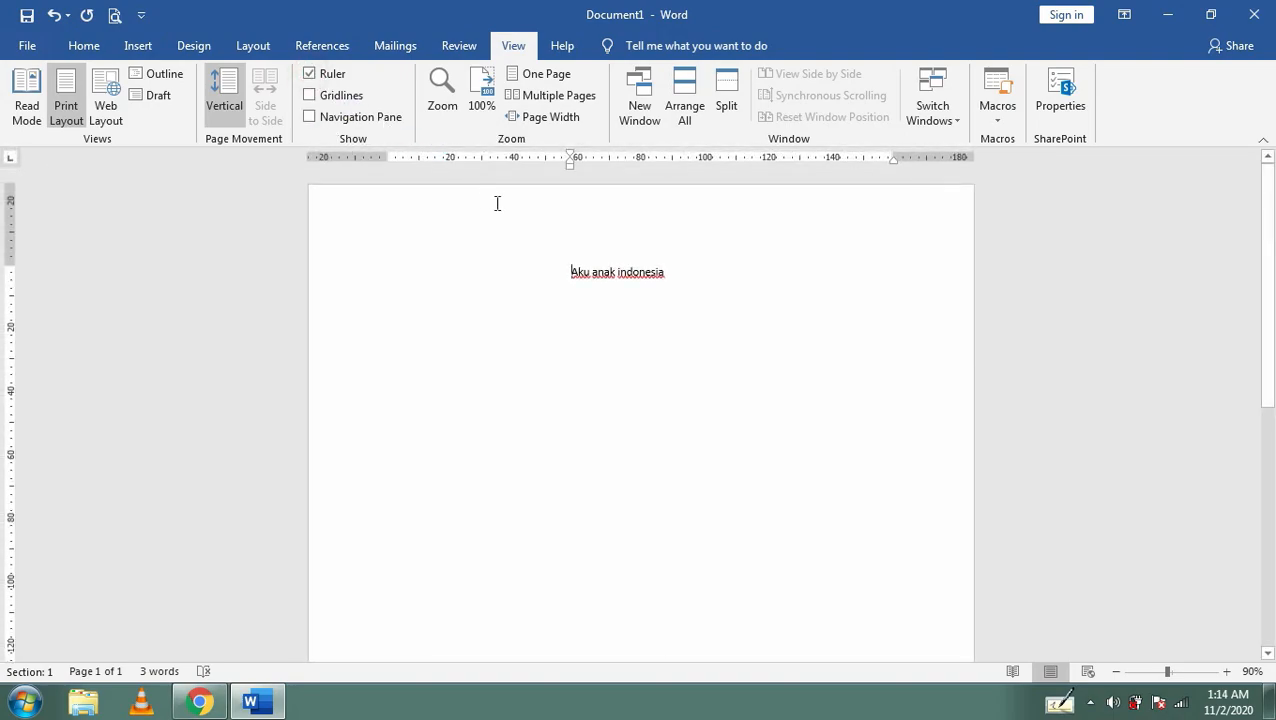
drag(570, 166, 391, 187)
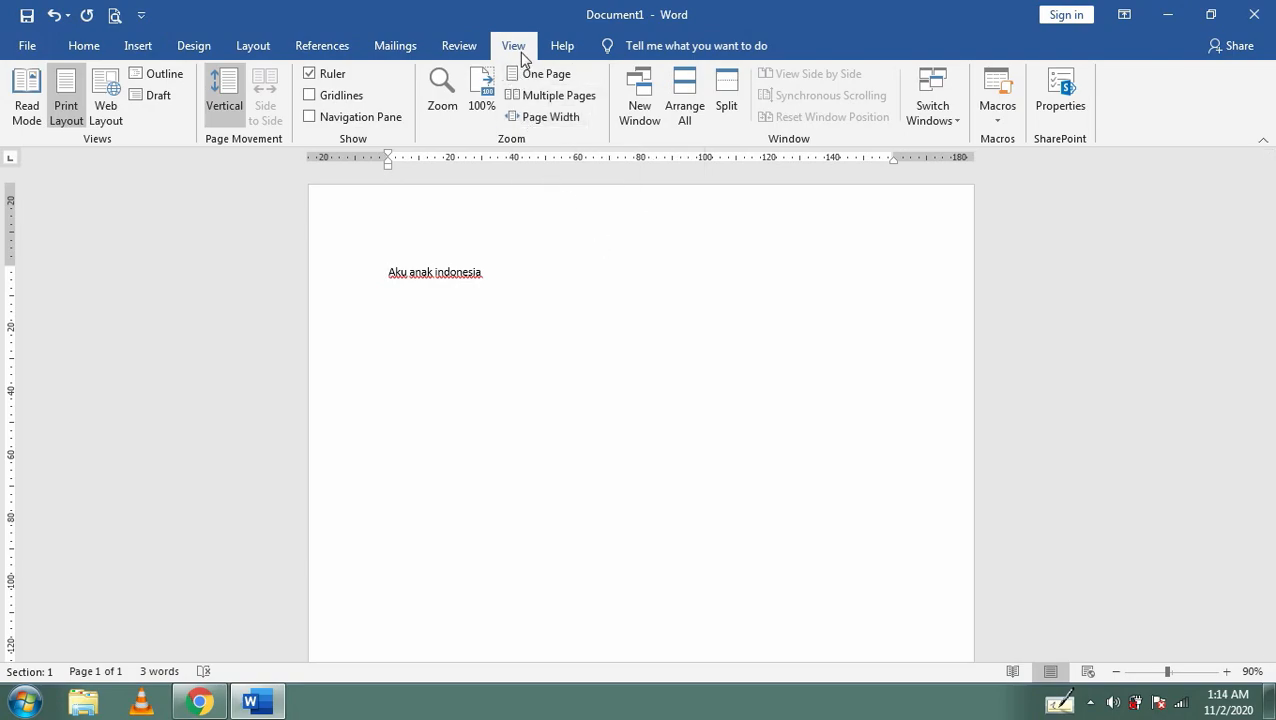
- Review the Help, Home, Insert, File, Layout and View command groups as a recap
click(561, 46)
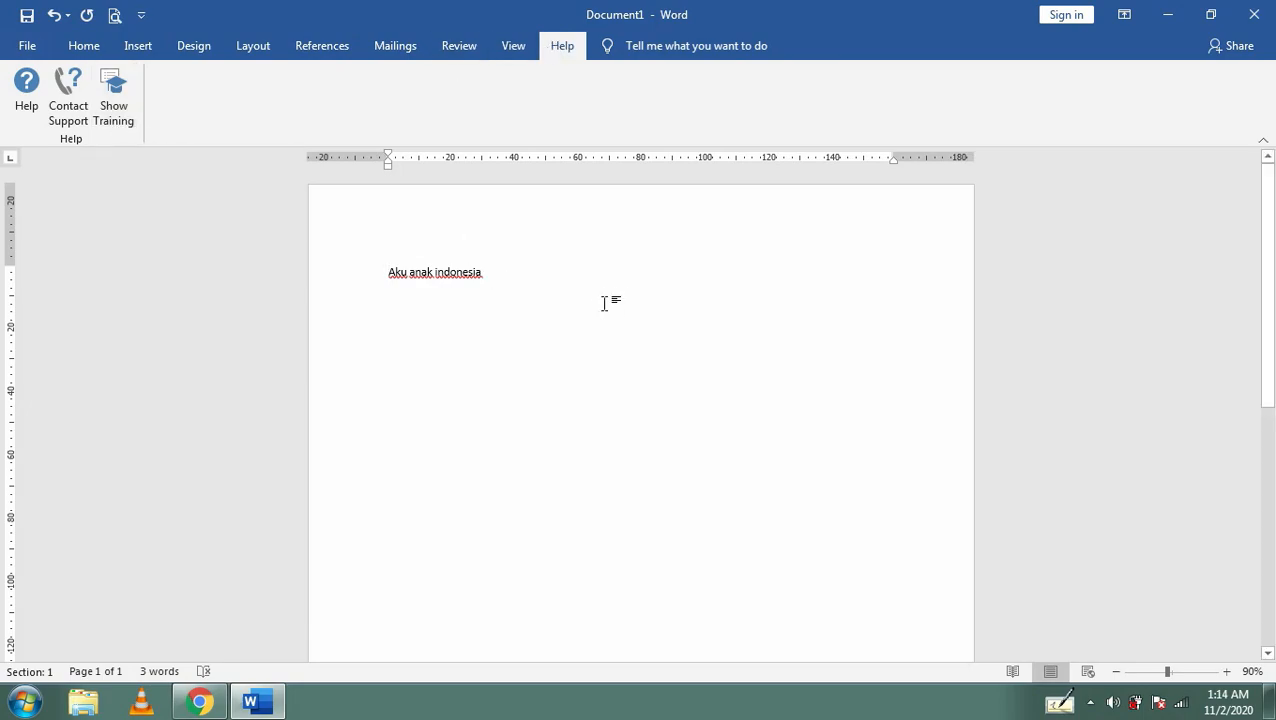
click(640, 269)
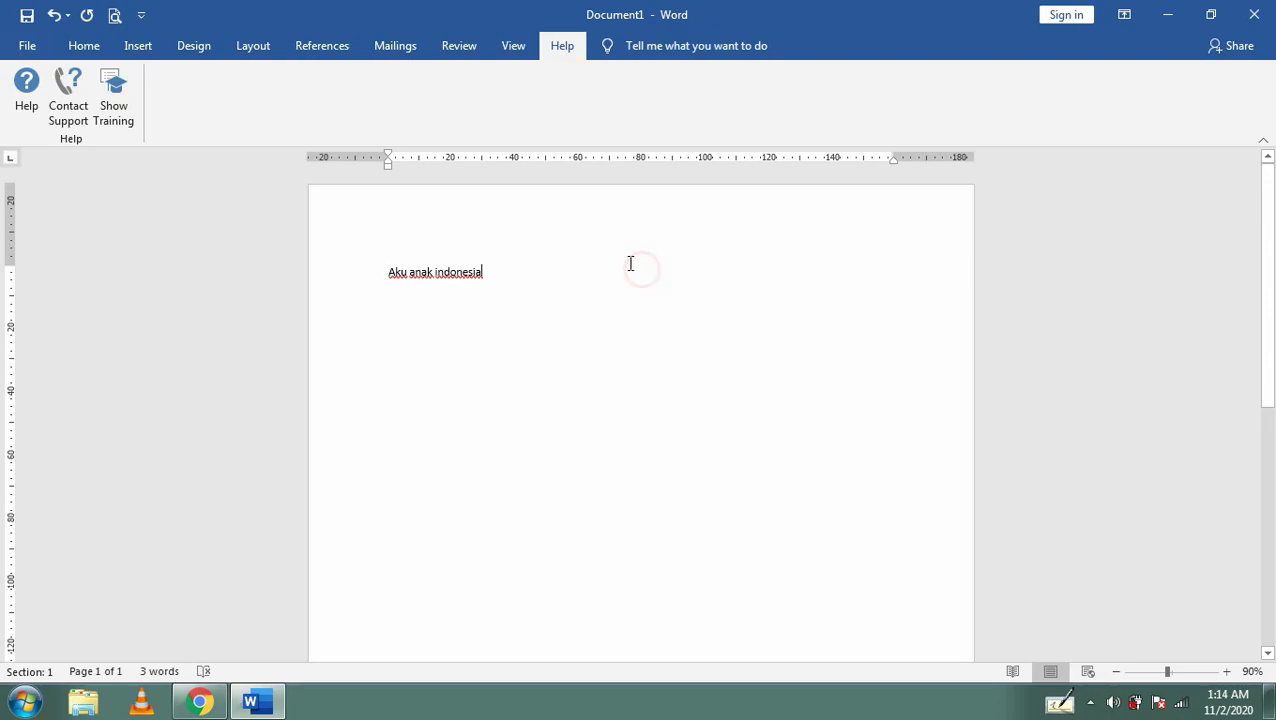
click(82, 48)
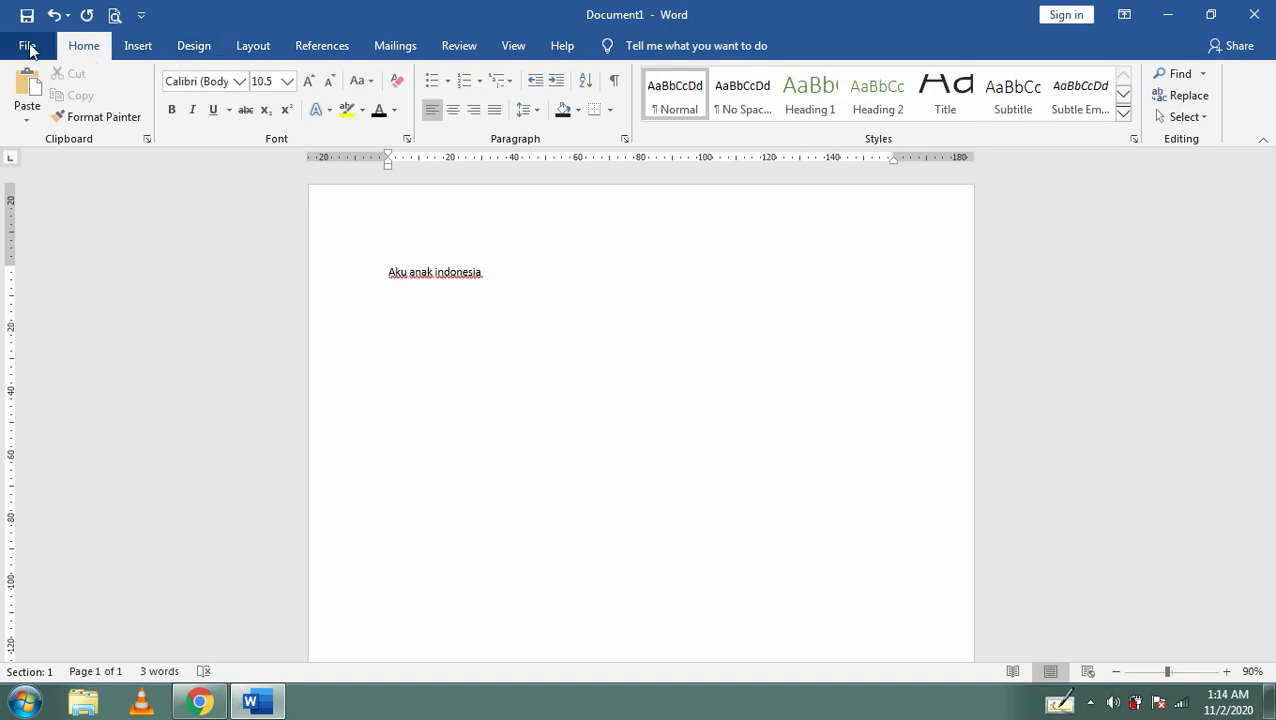
click(136, 47)
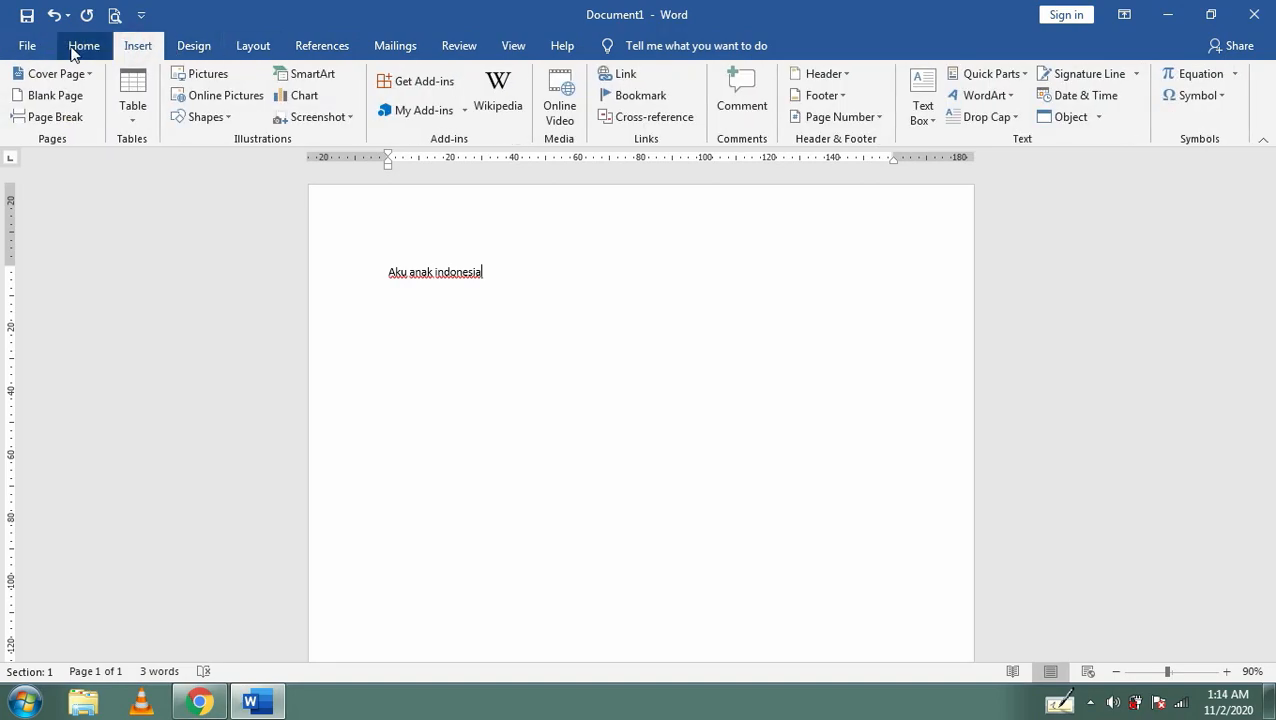
click(30, 48)
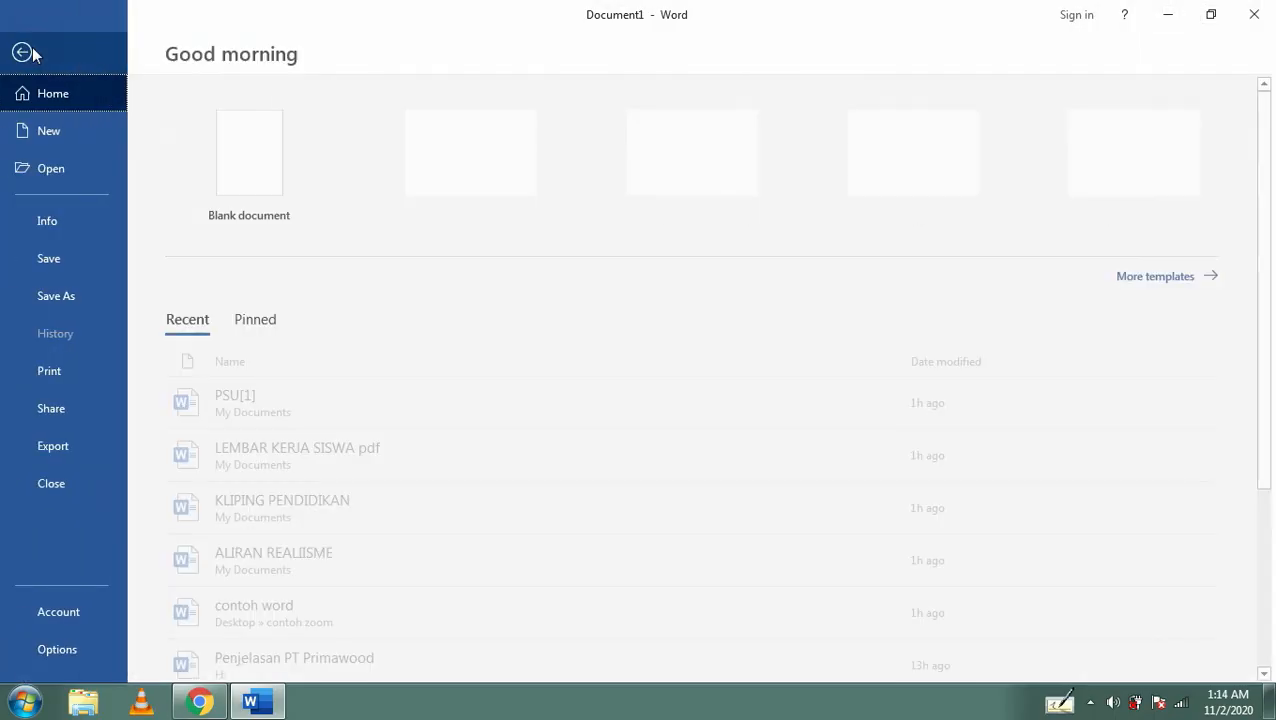
click(27, 53)
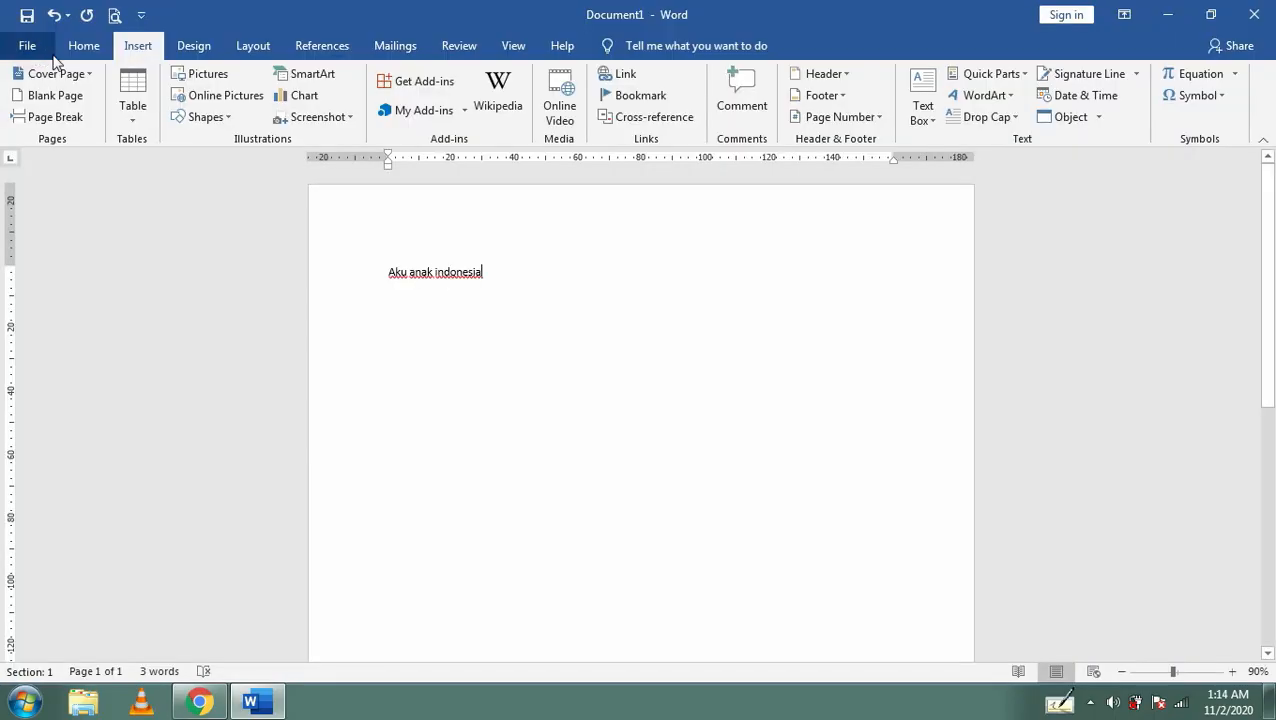
click(82, 47)
click(132, 48)
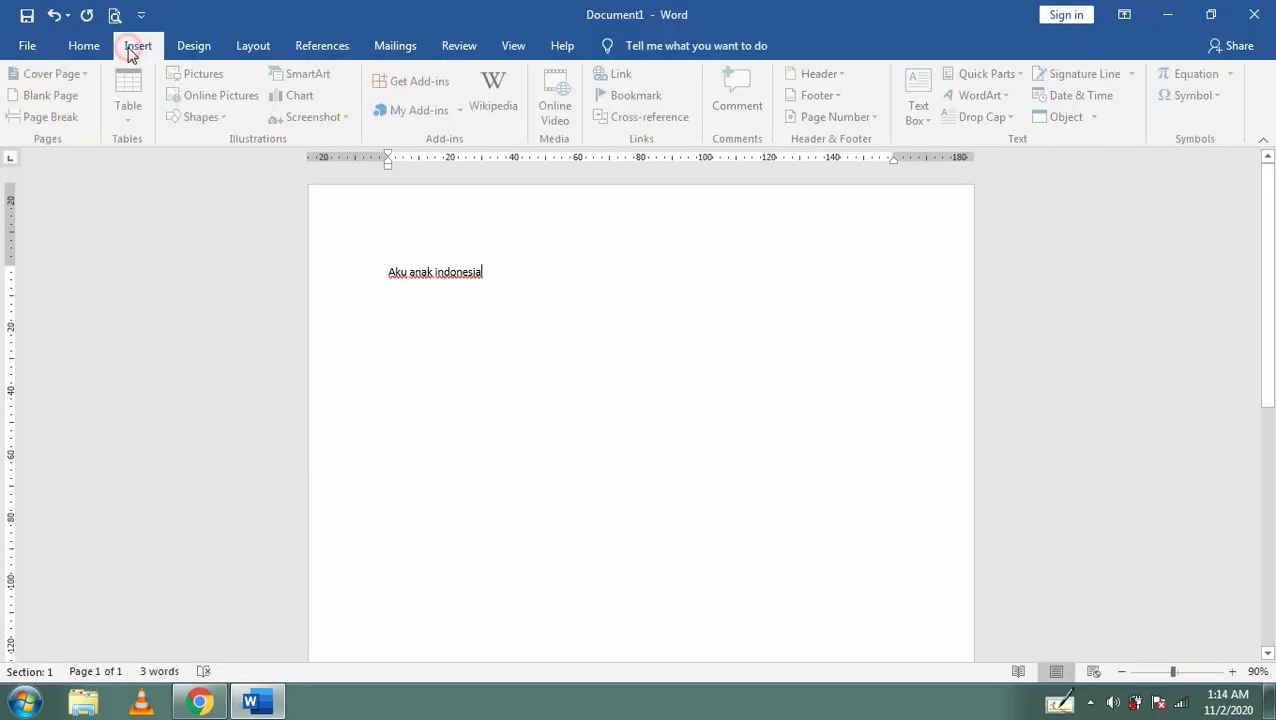
click(258, 48)
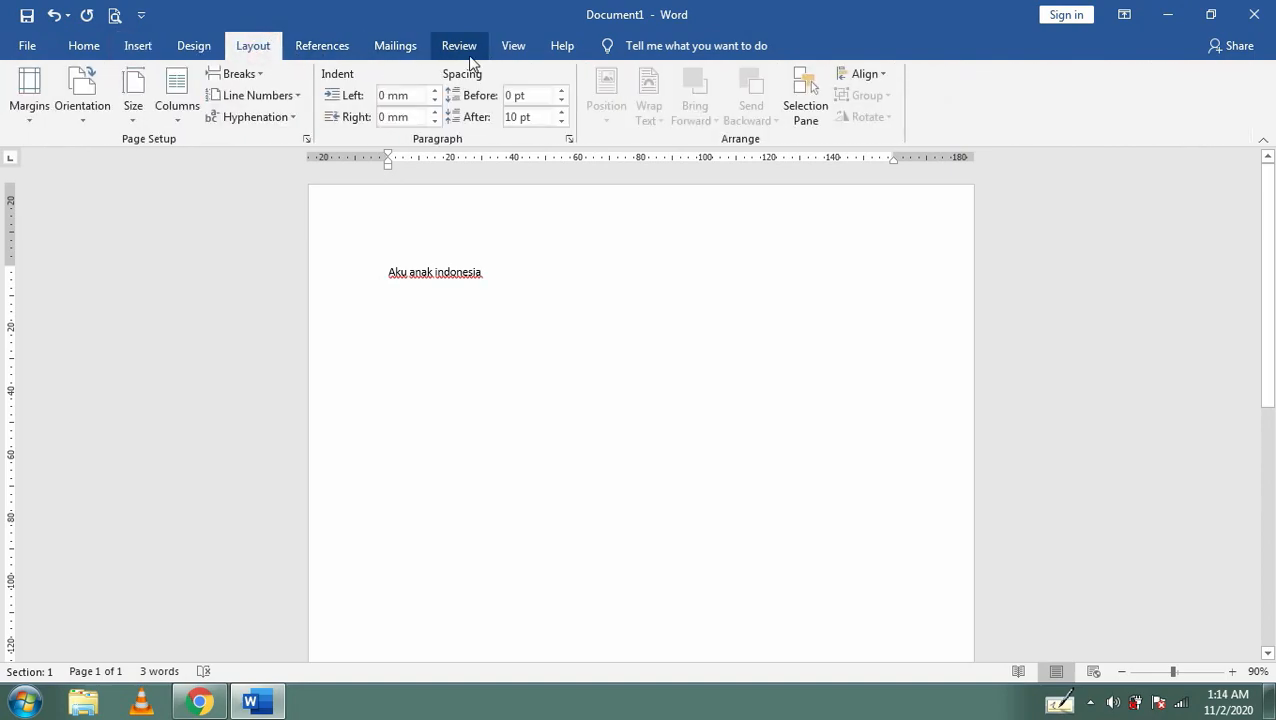
click(513, 47)
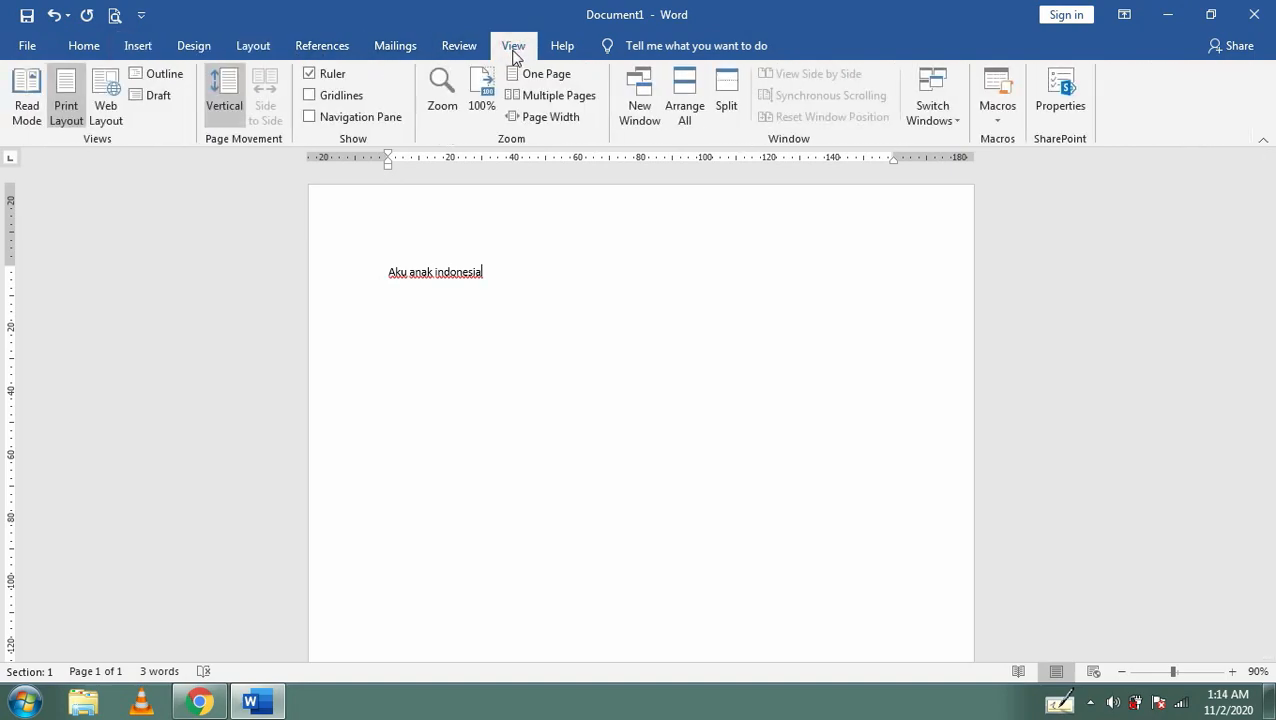
click(254, 48)
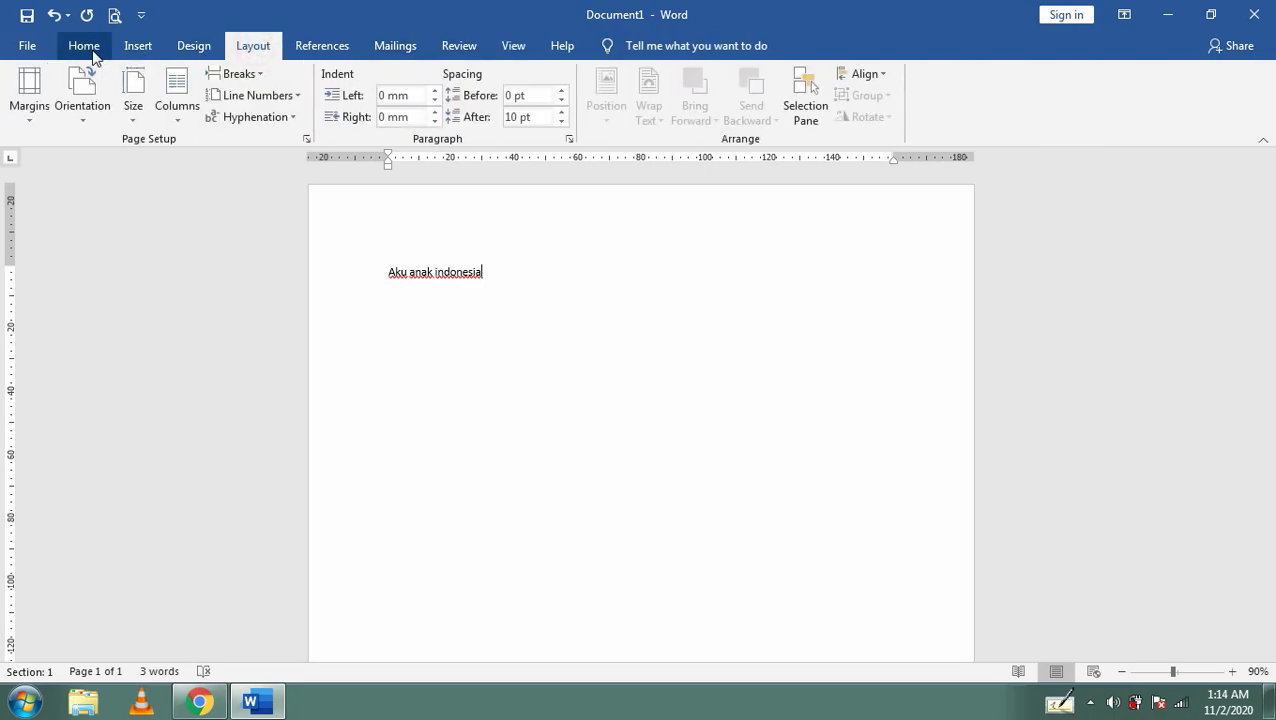
click(85, 48)
click(137, 47)
click(252, 49)
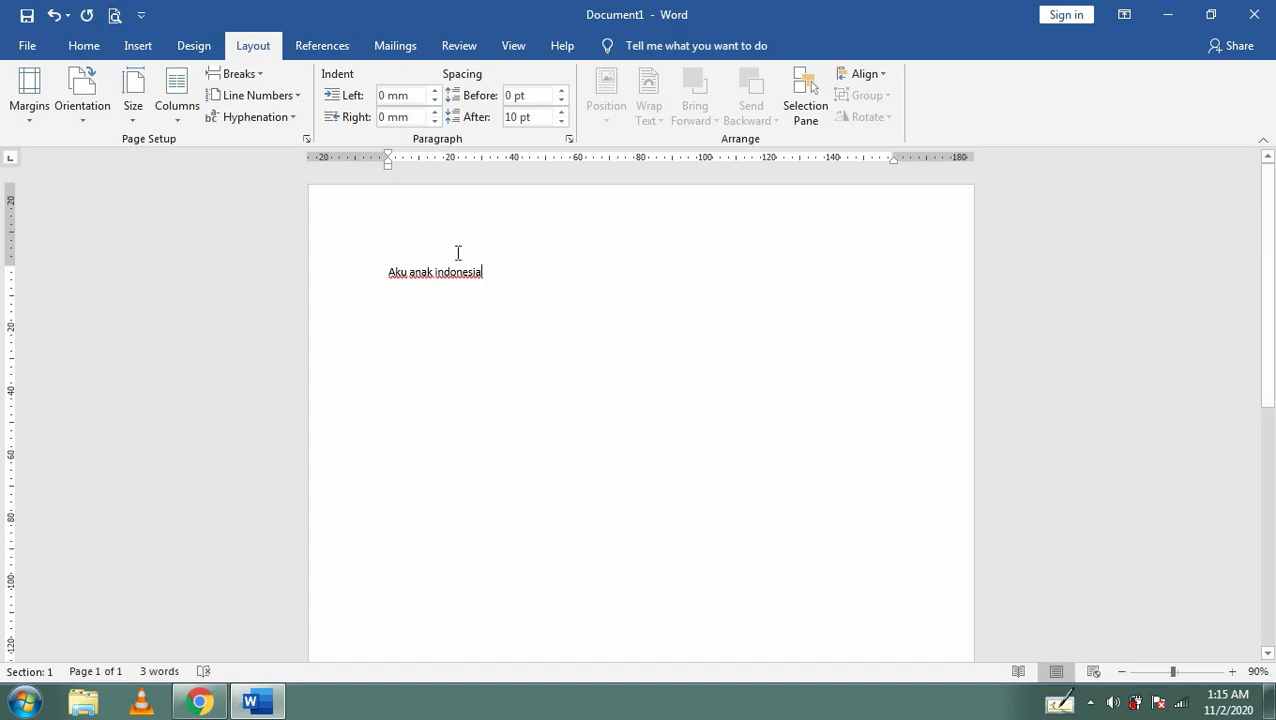
- Preview the document in Read Mode and in Web Layout, returning to Print Layout after each
click(1017, 670)
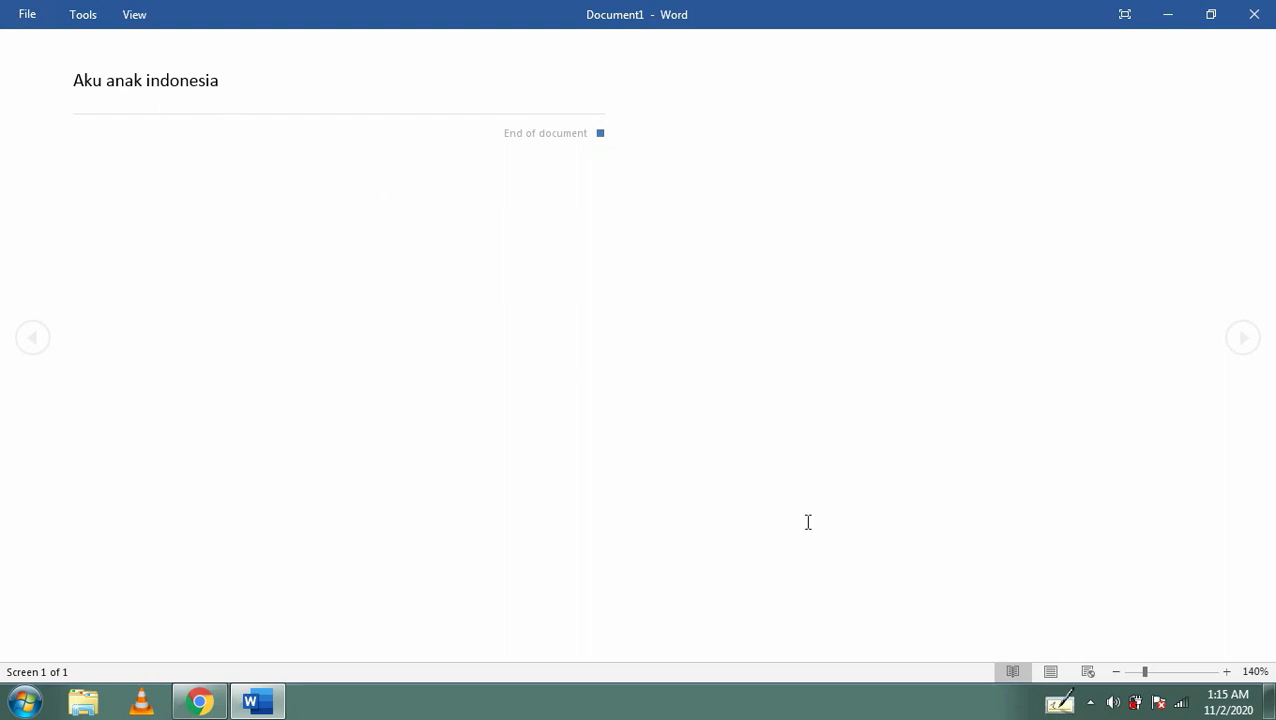
click(1052, 672)
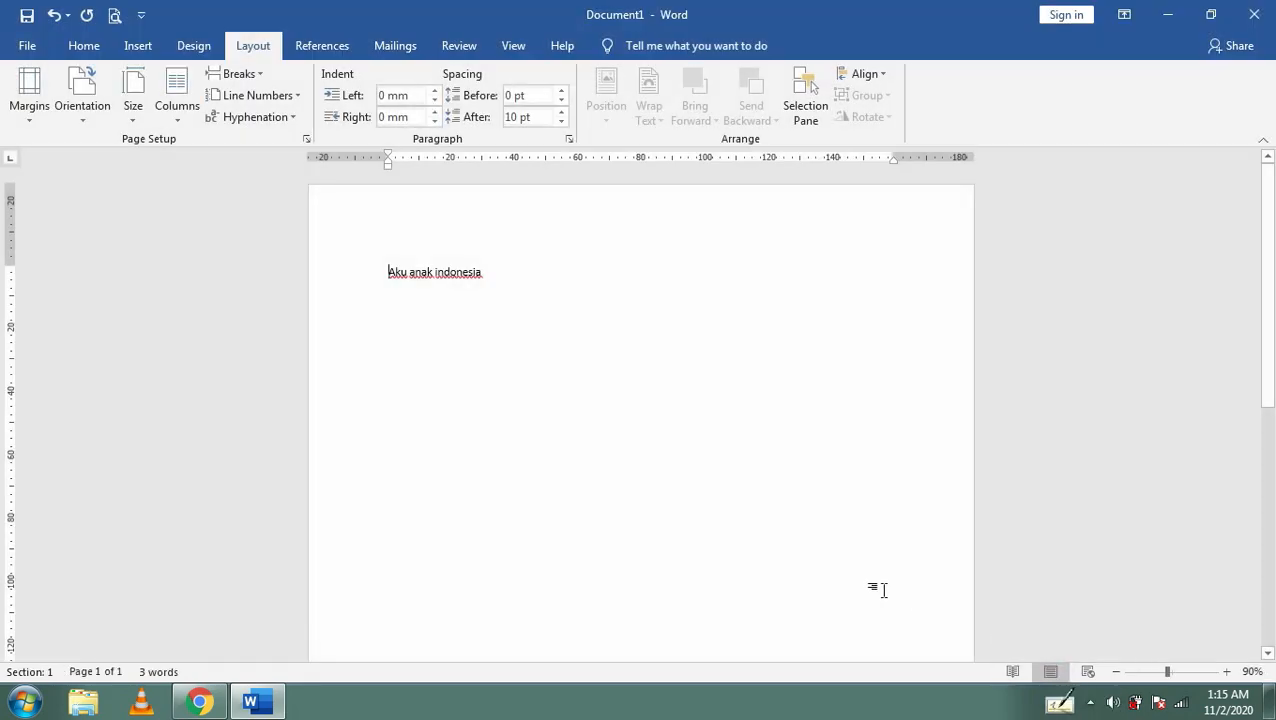
click(503, 273)
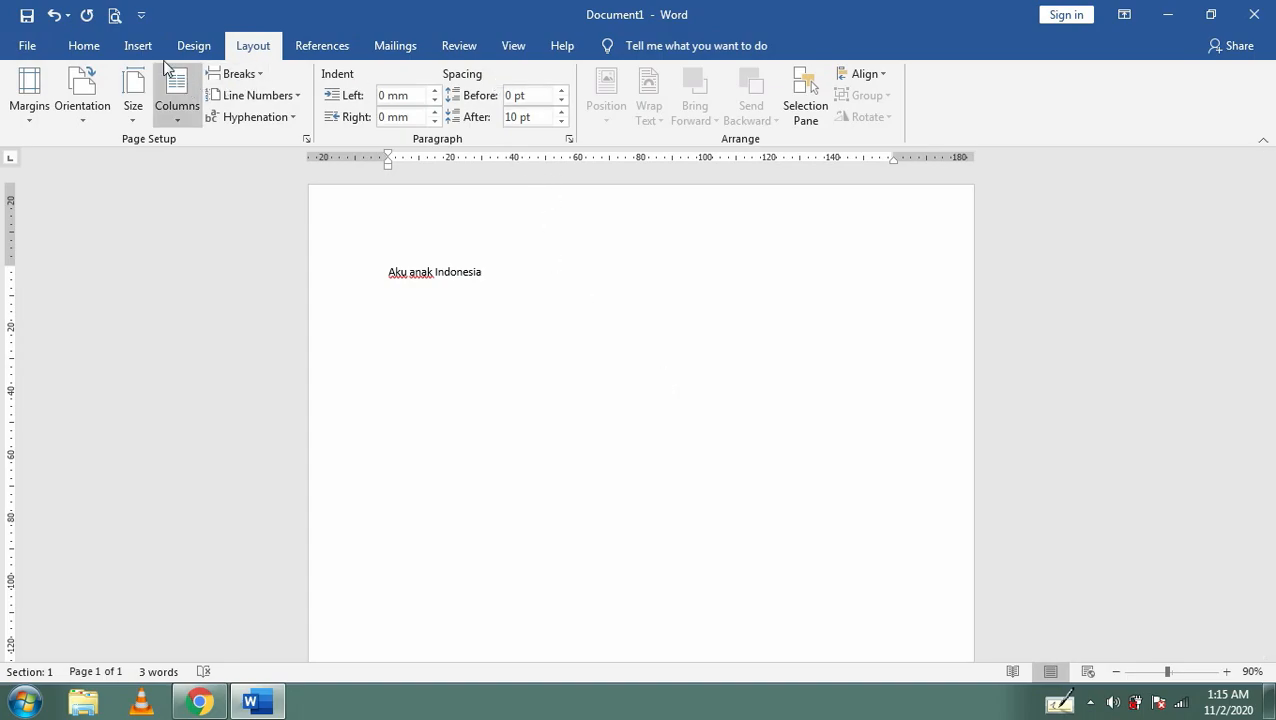
click(80, 48)
click(133, 48)
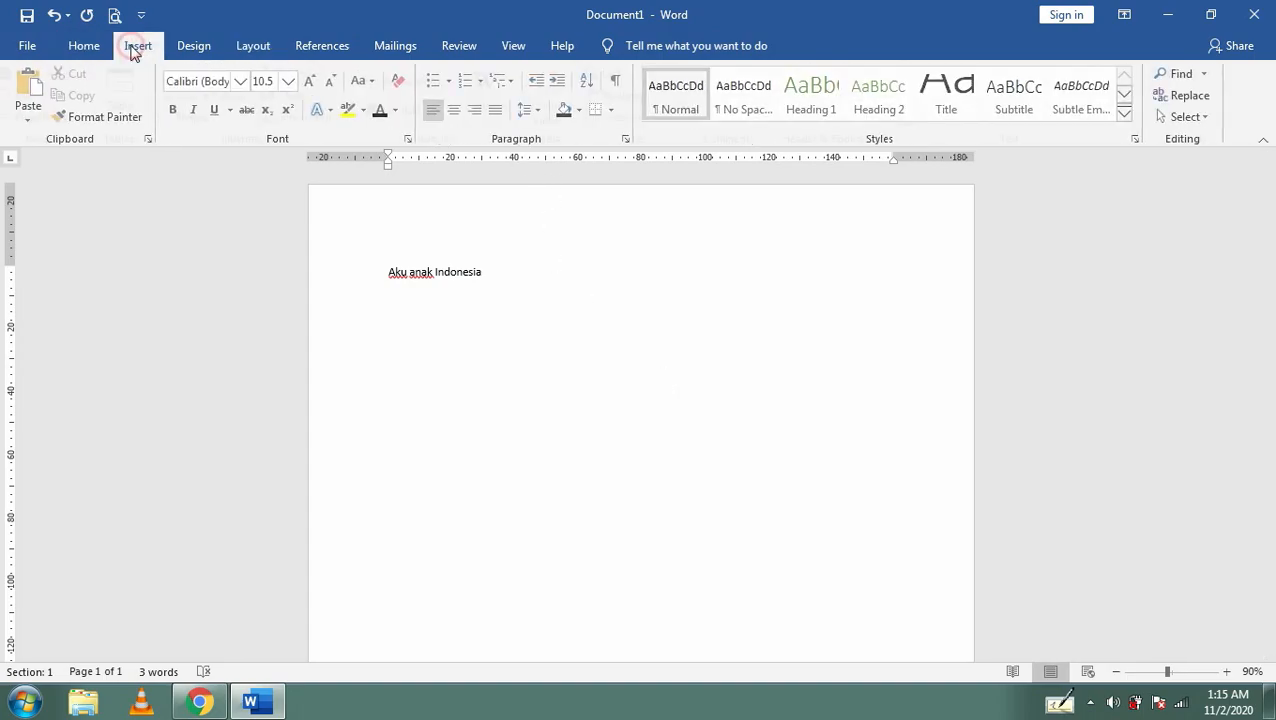
click(253, 46)
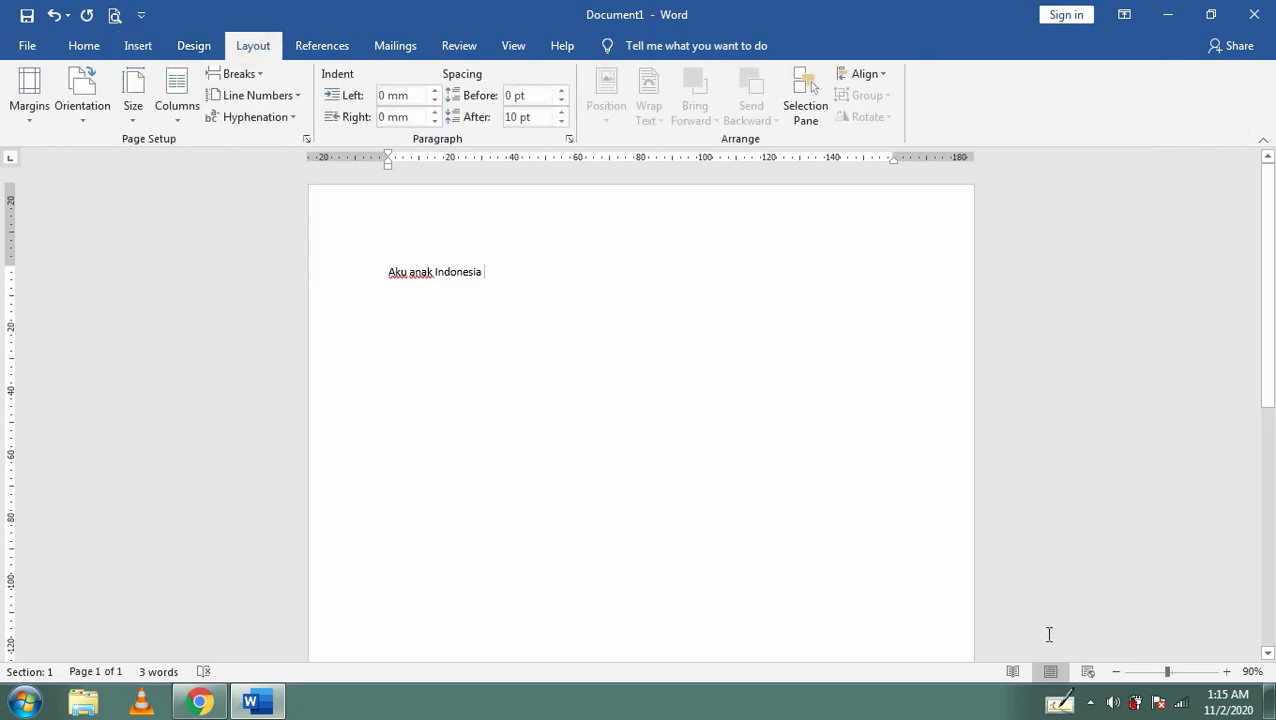
click(1092, 678)
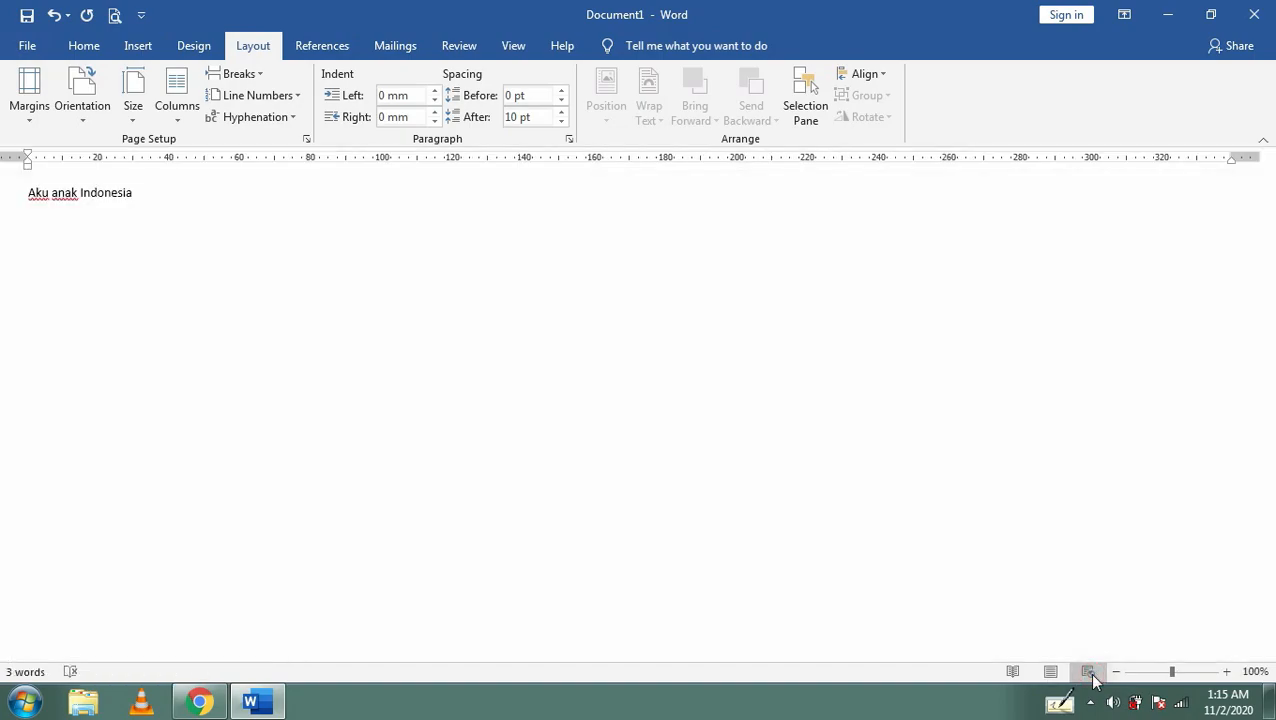
click(1050, 672)
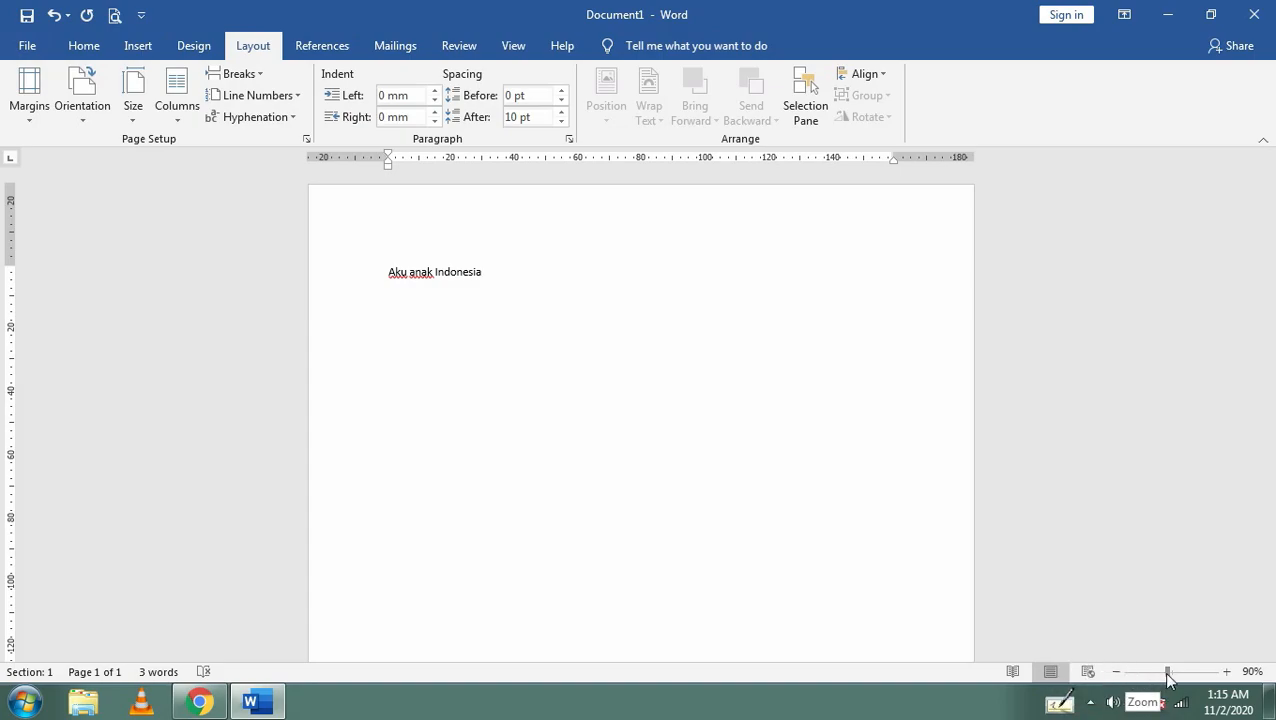
- Enlarge the page view to 140% and bring it back to 100%
mouse_move(1166, 674)
mouse_down()
mouse_move(1153, 676)
mouse_move(1195, 676)
mouse_move(1171, 676)
mouse_up()
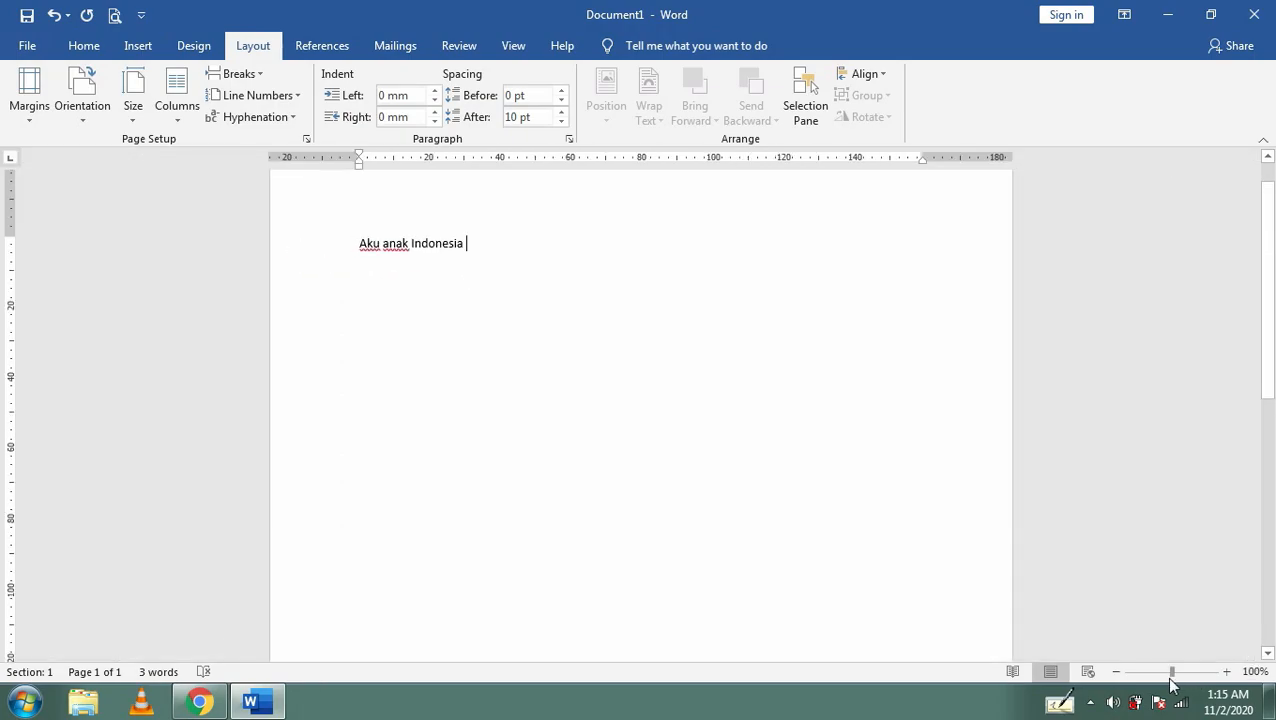
click(1226, 672)
click(1226, 672)
click(1226, 672)
click(1226, 672)
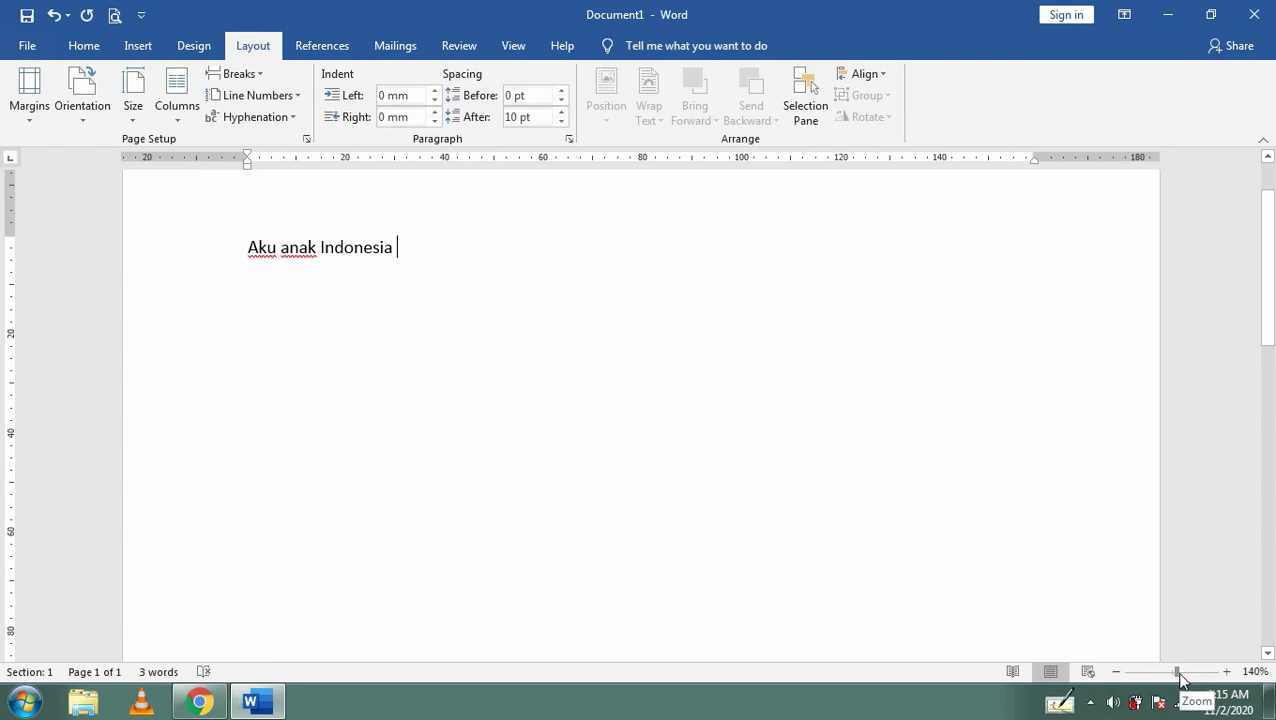
mouse_move(1177, 672)
mouse_down()
mouse_move(1208, 675)
mouse_move(1138, 677)
mouse_move(1171, 680)
mouse_up()
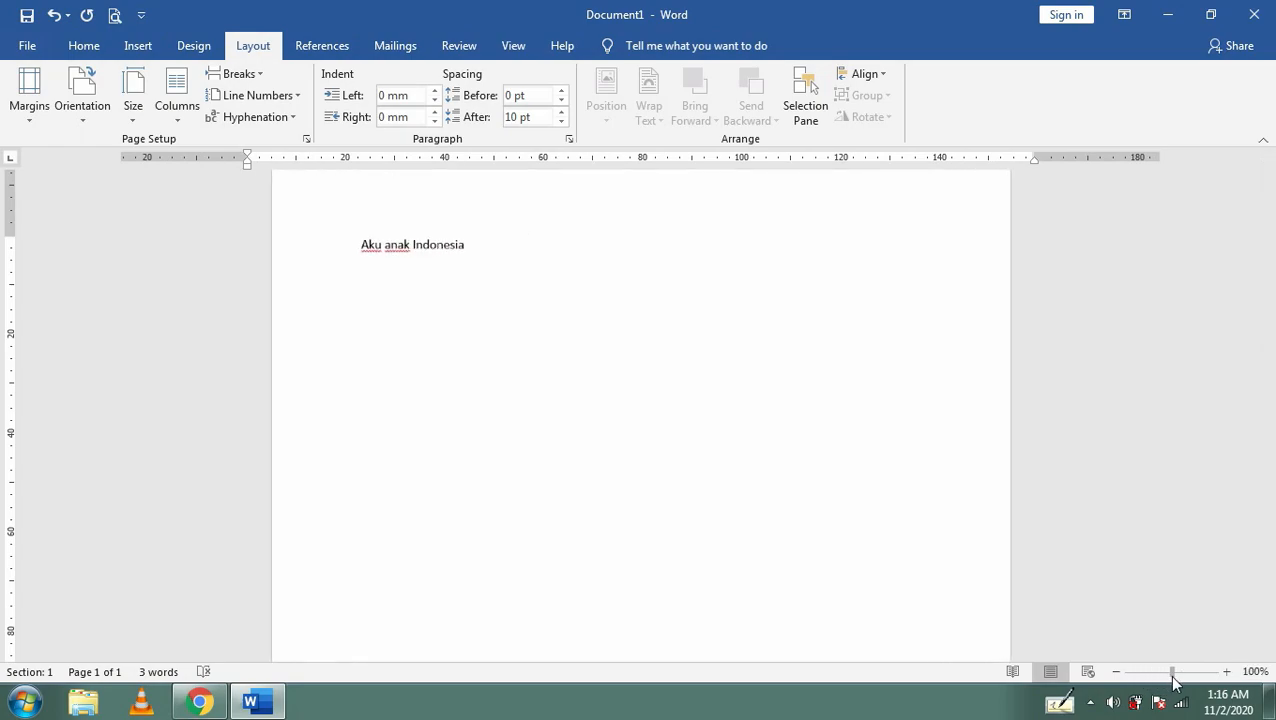
- Review the zoom settings and set the page zoom to the 200% preset
click(1257, 673)
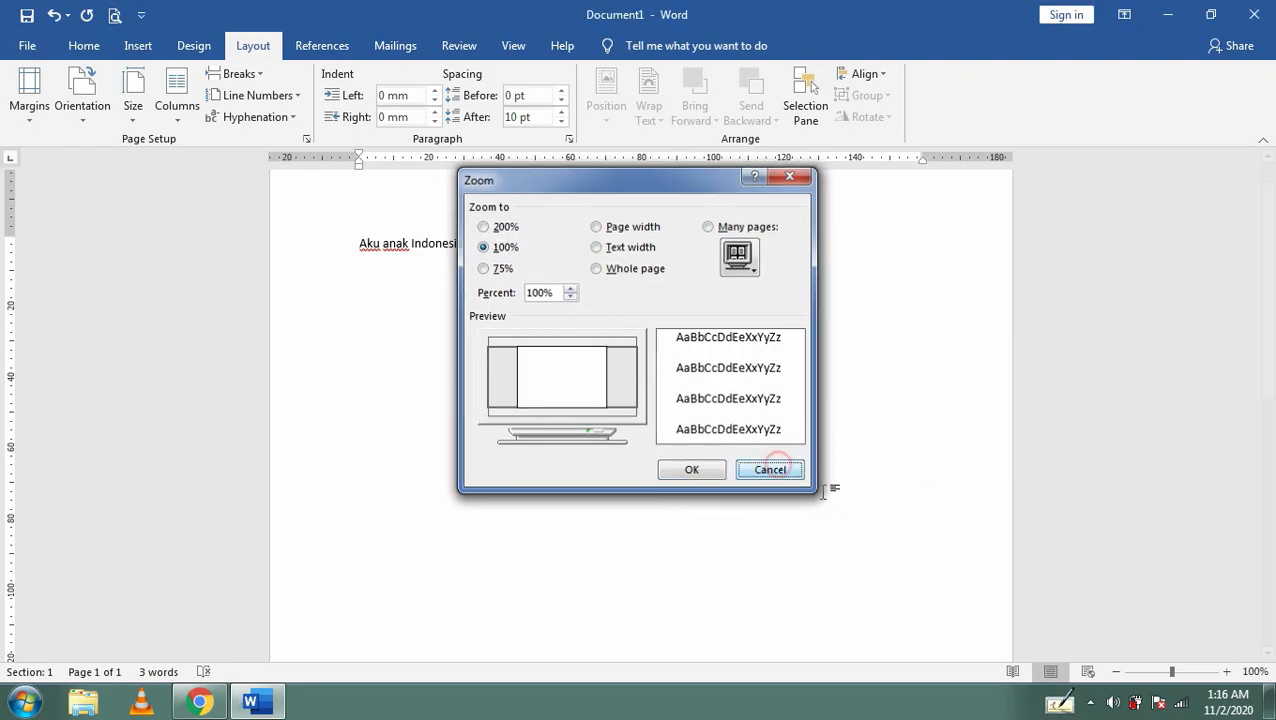
click(771, 470)
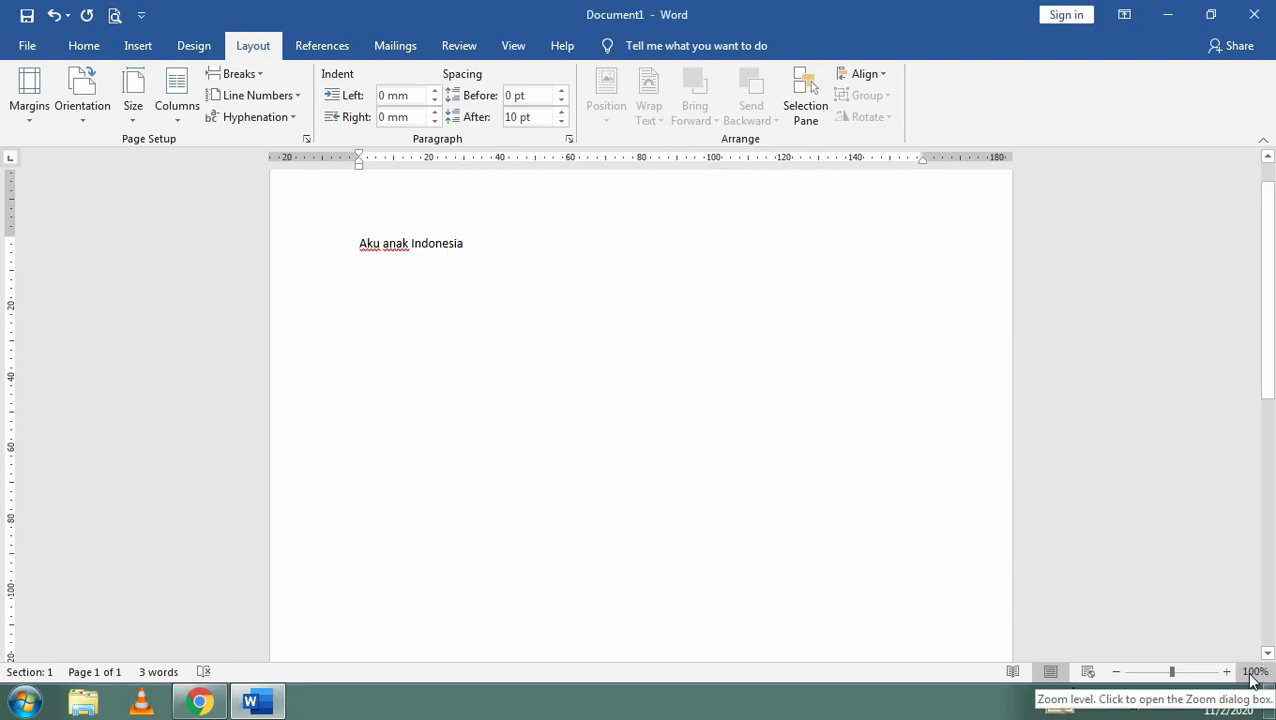
click(1252, 673)
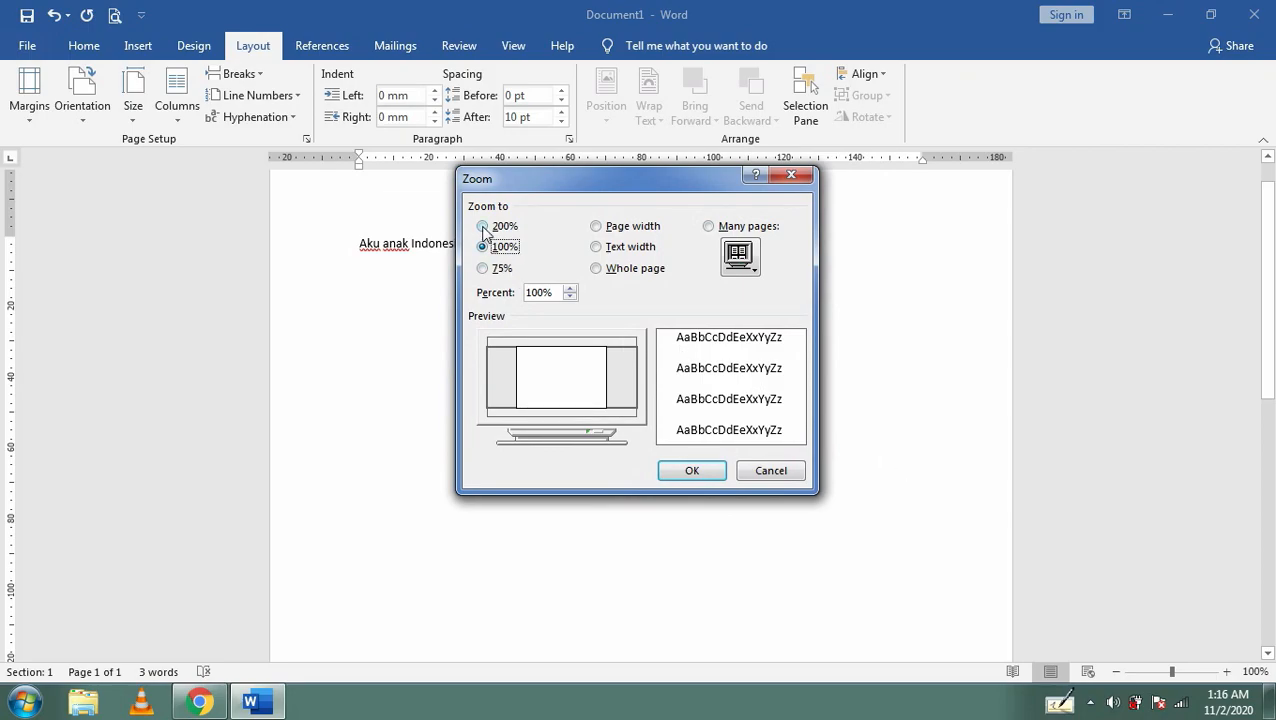
click(484, 228)
click(688, 470)
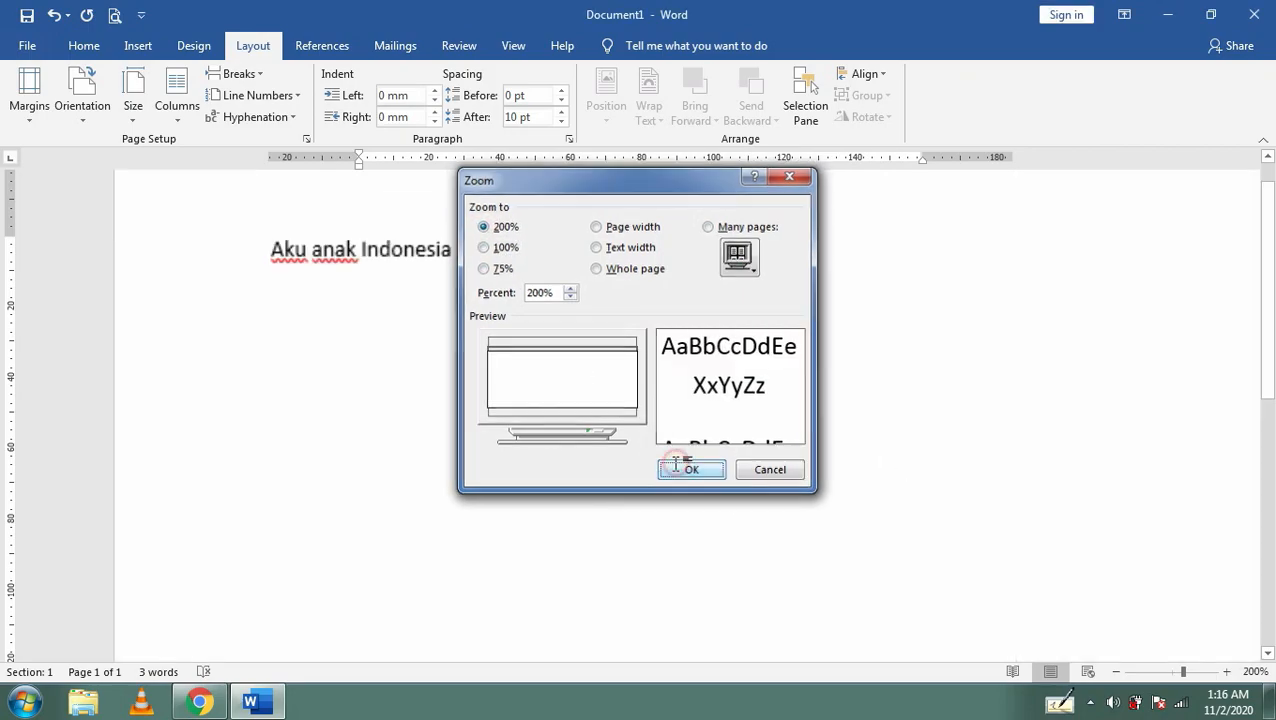
- Reduce the page zoom from the 200% preset back to 100%
click(1116, 675)
click(1116, 675)
click(1116, 675)
click(1116, 675)
click(1116, 675)
click(1116, 675)
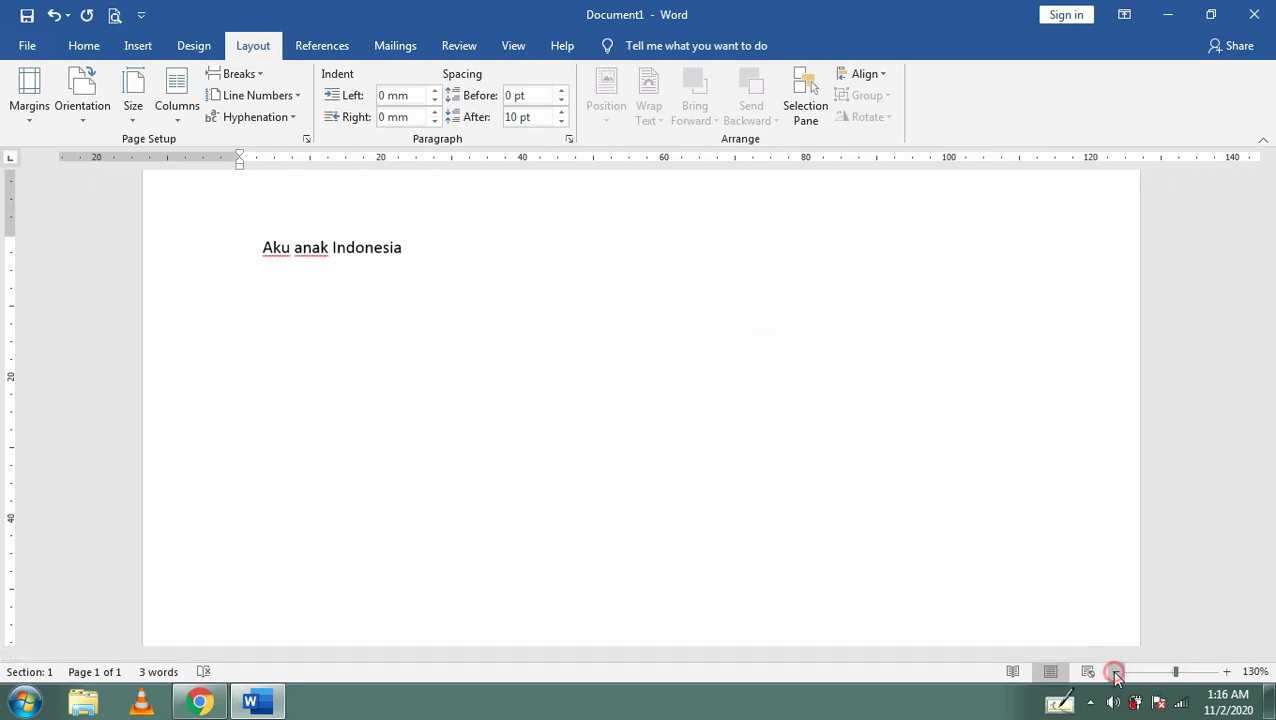
click(1116, 675)
click(1116, 675)
click(1116, 675)
click(1116, 675)
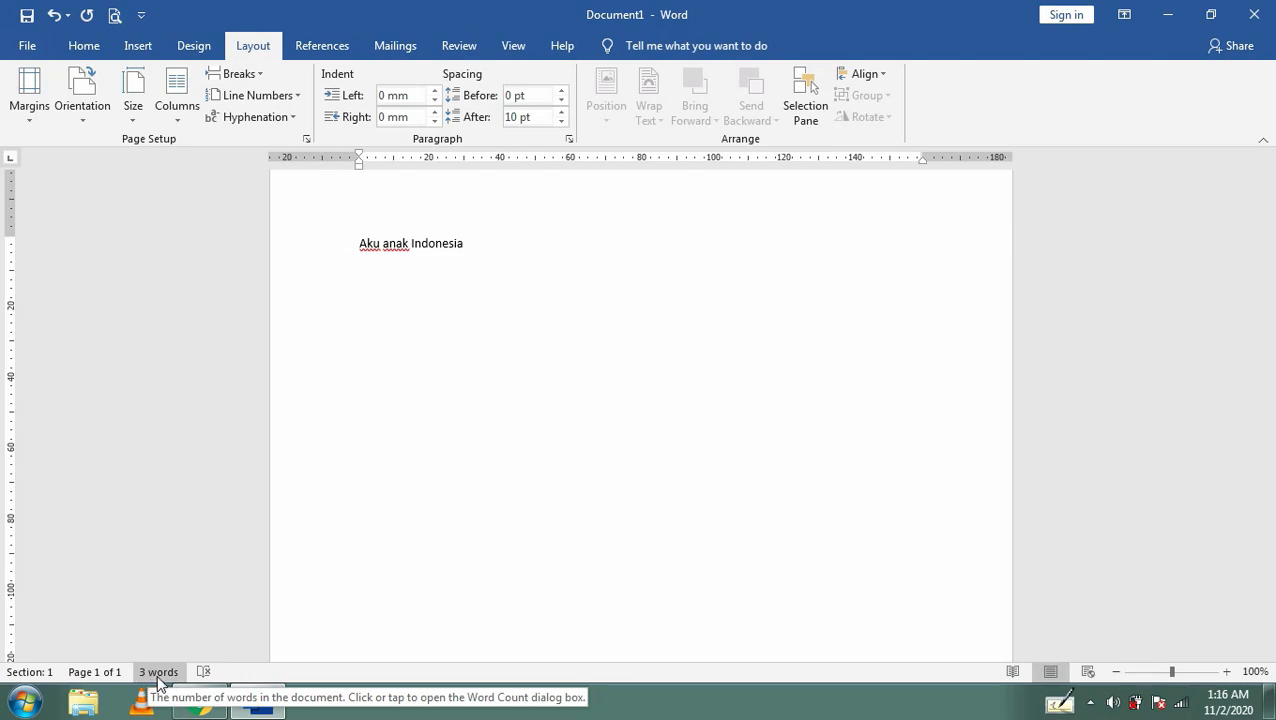
- View the Navigation pane and the Go To page options, closing each one after viewing
click(90, 672)
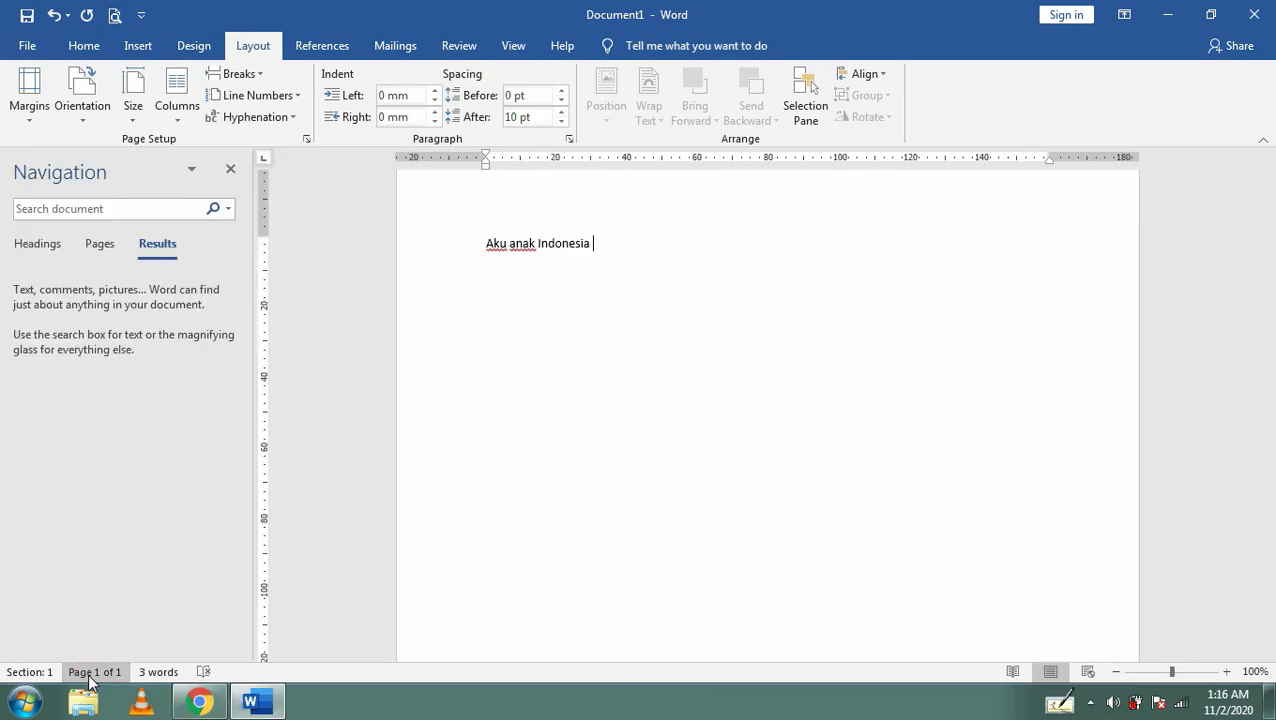
click(230, 169)
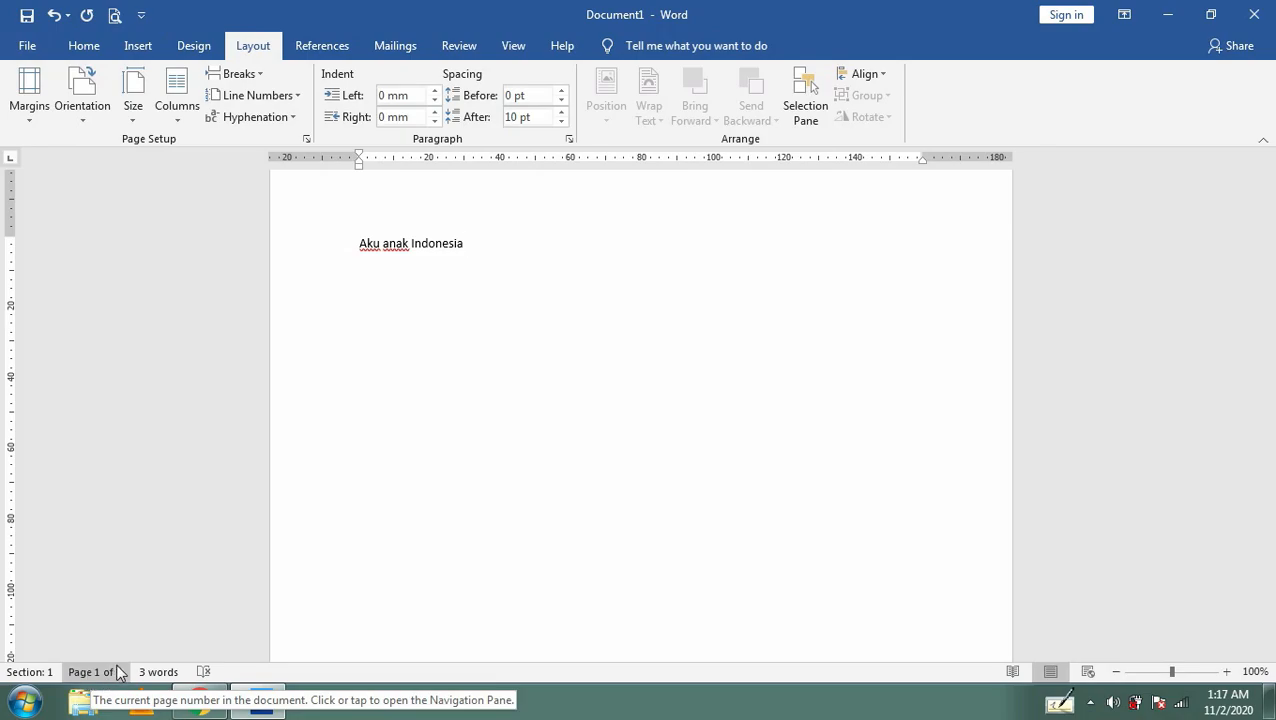
click(28, 673)
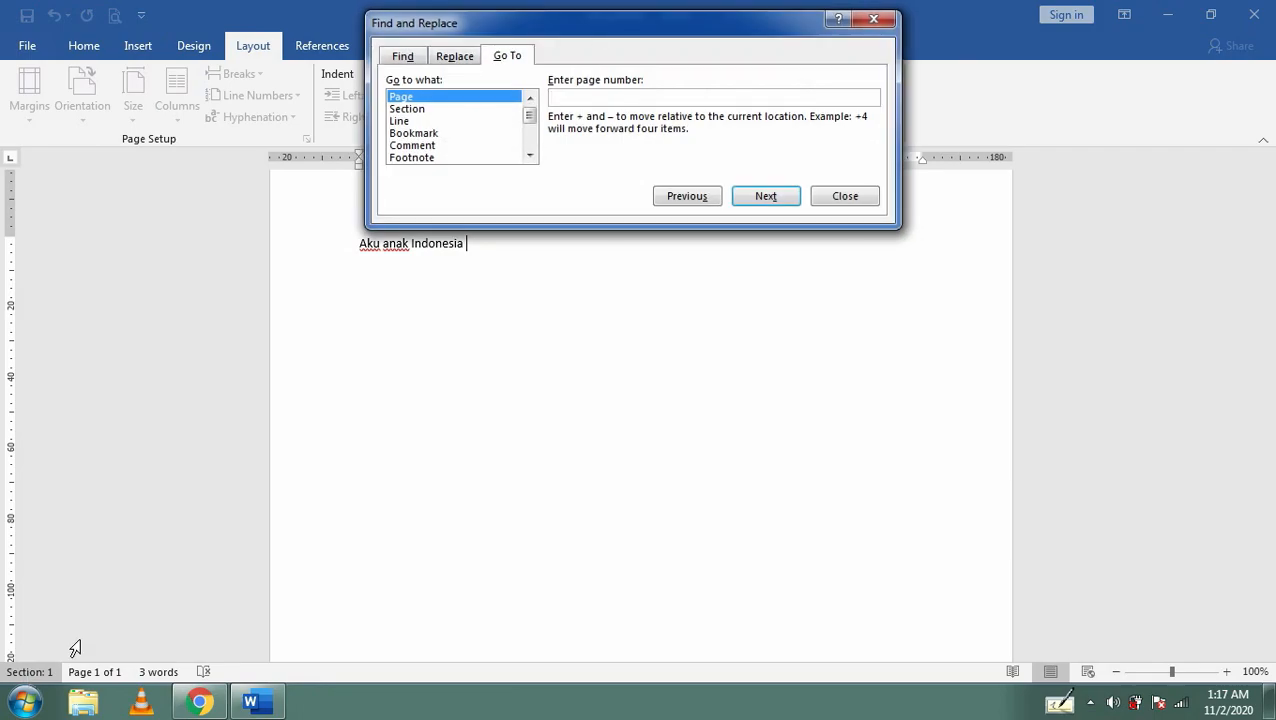
click(834, 197)
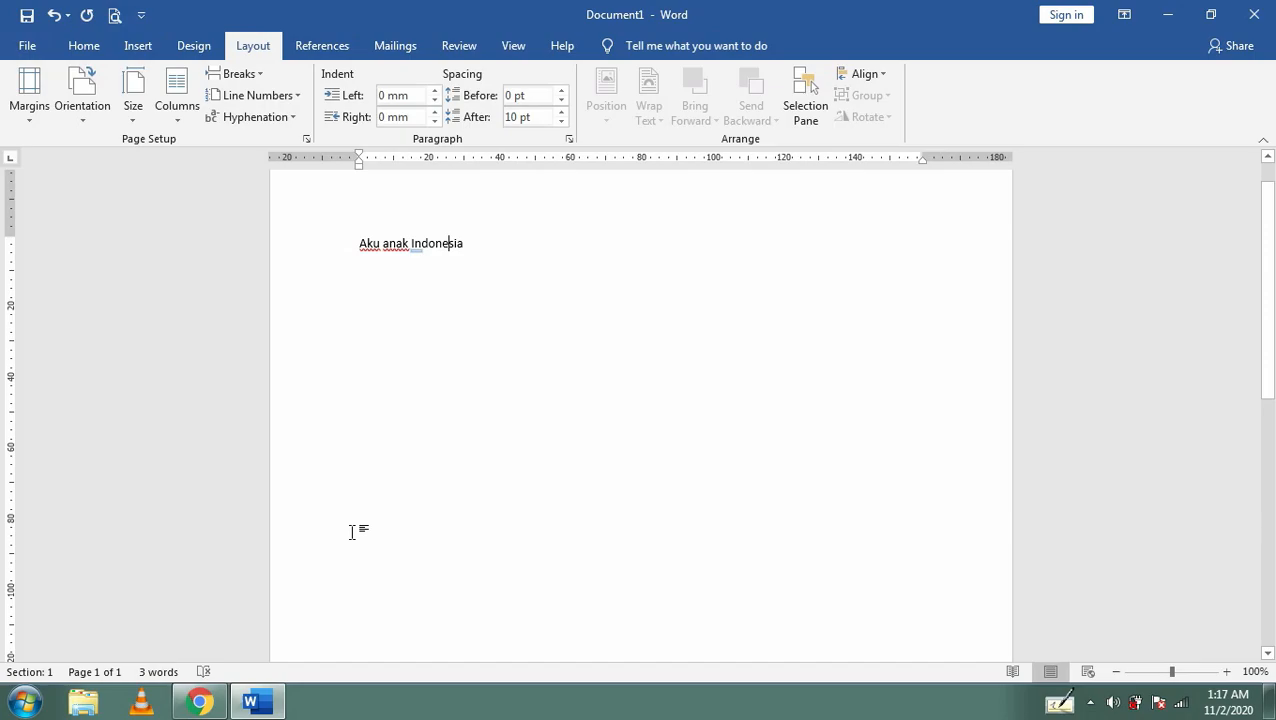
- Review the status bar customization options and the document's print preview, returning to the document without changes
click(26, 672)
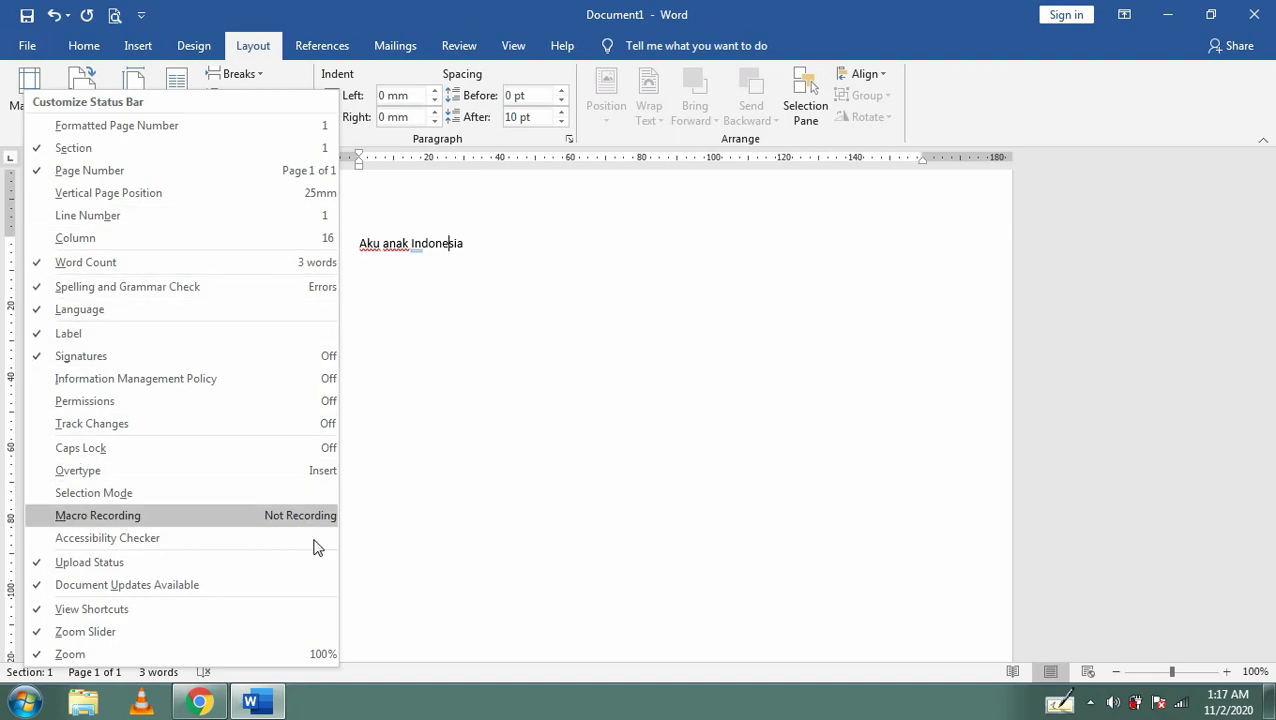
click(489, 556)
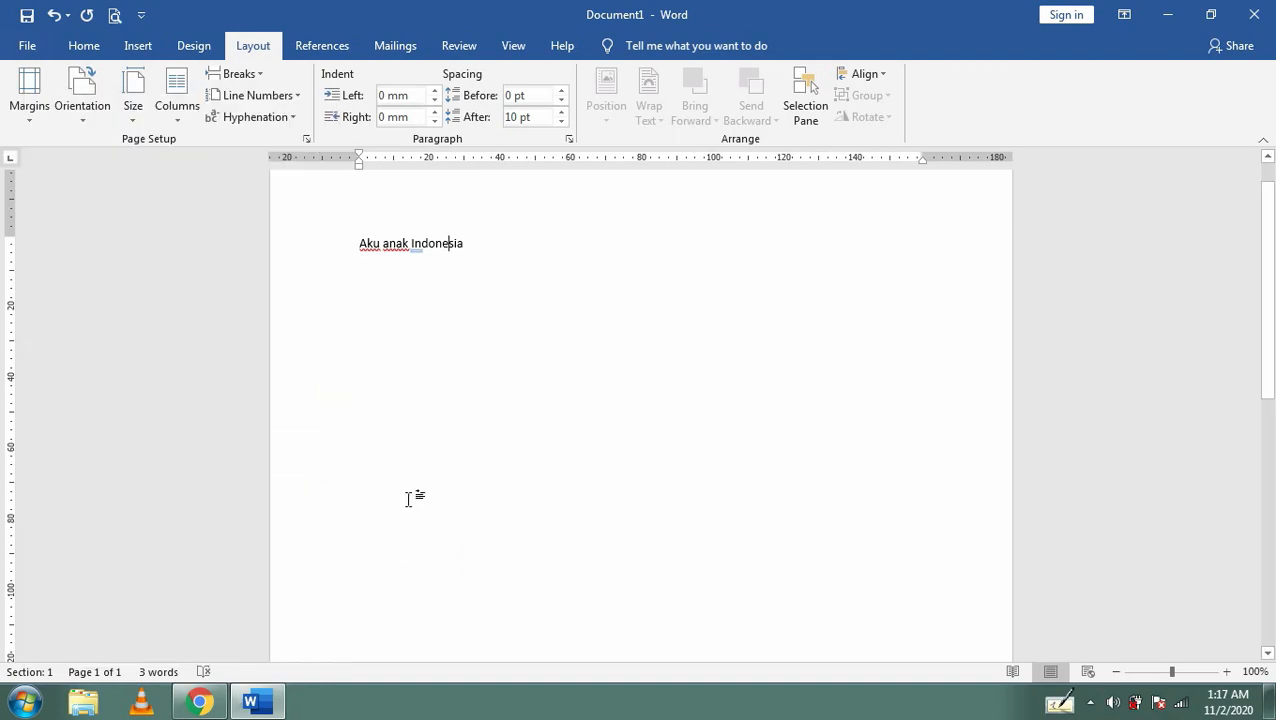
scroll(410, 490, up, 1)
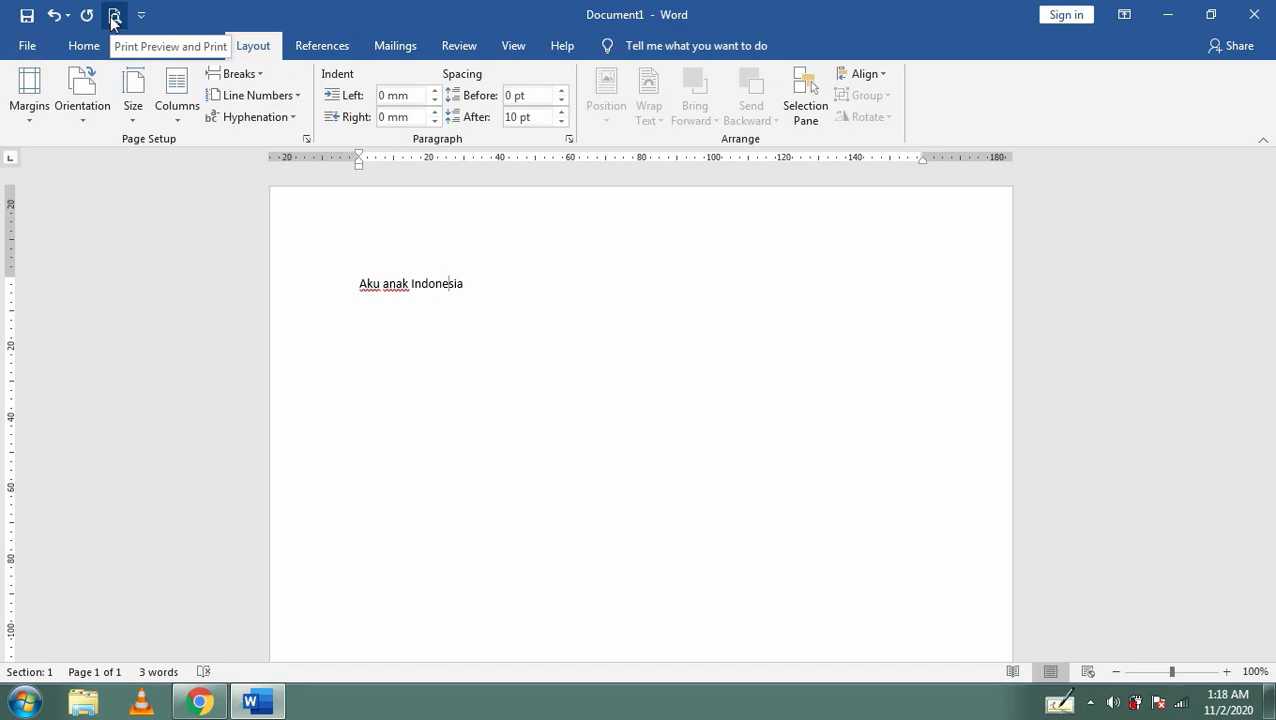
click(113, 18)
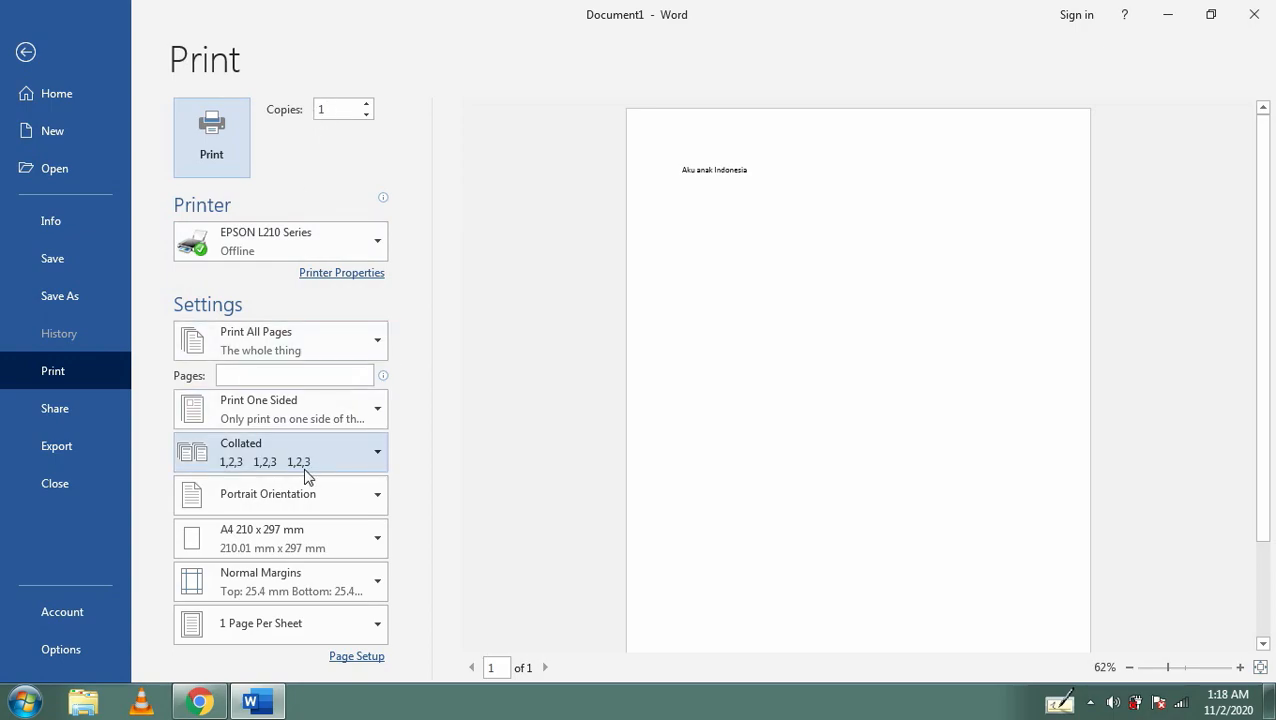
click(25, 52)
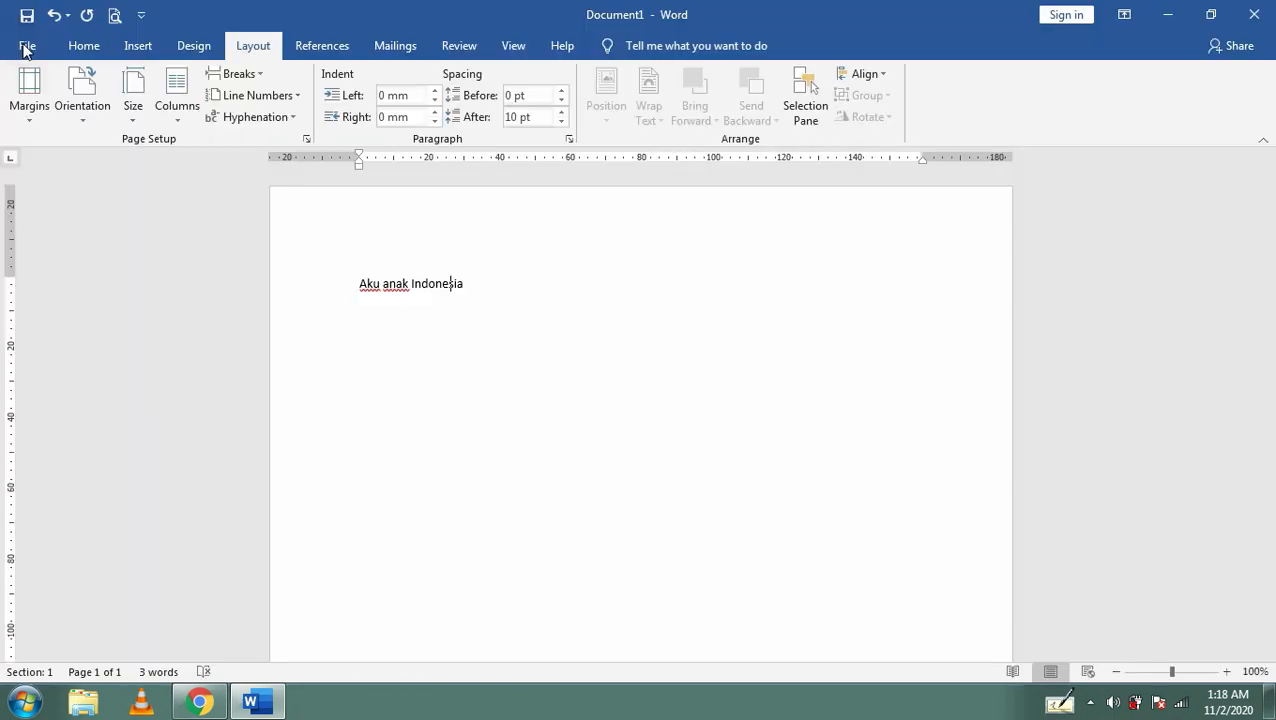
- Add the New command to the Quick Access Toolbar and try it by creating a blank document, closing that document again
click(143, 17)
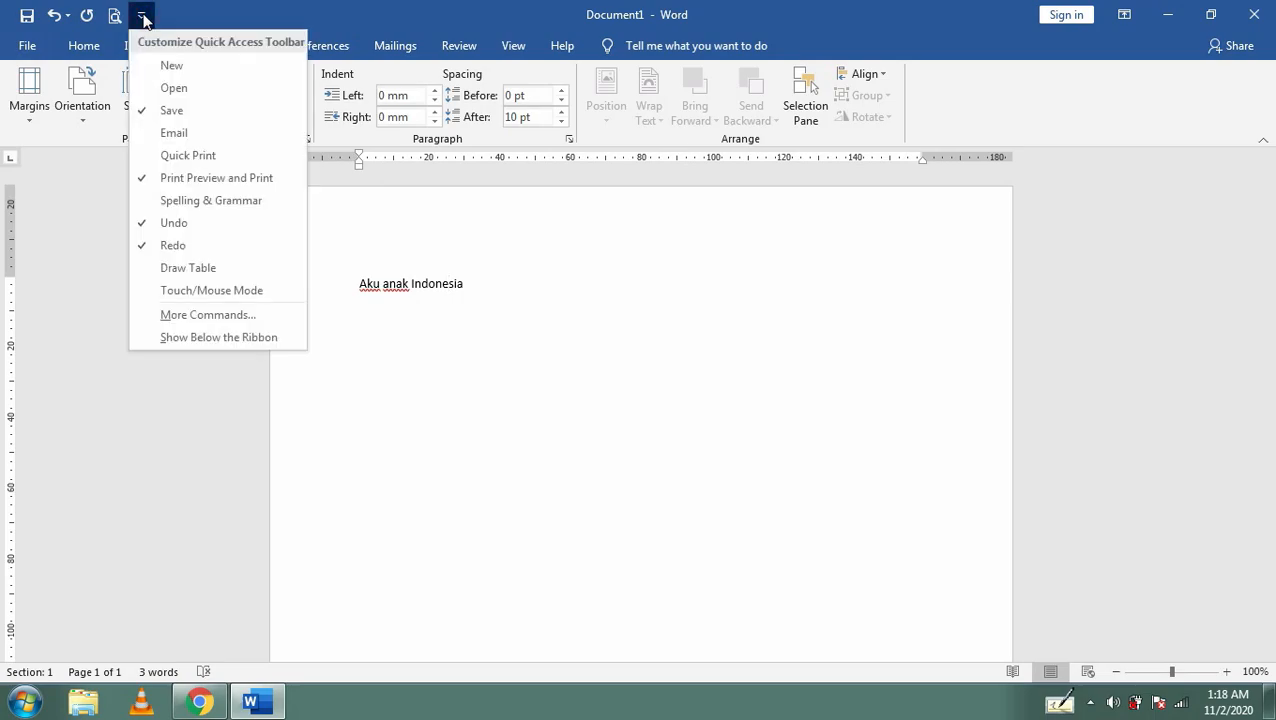
click(165, 66)
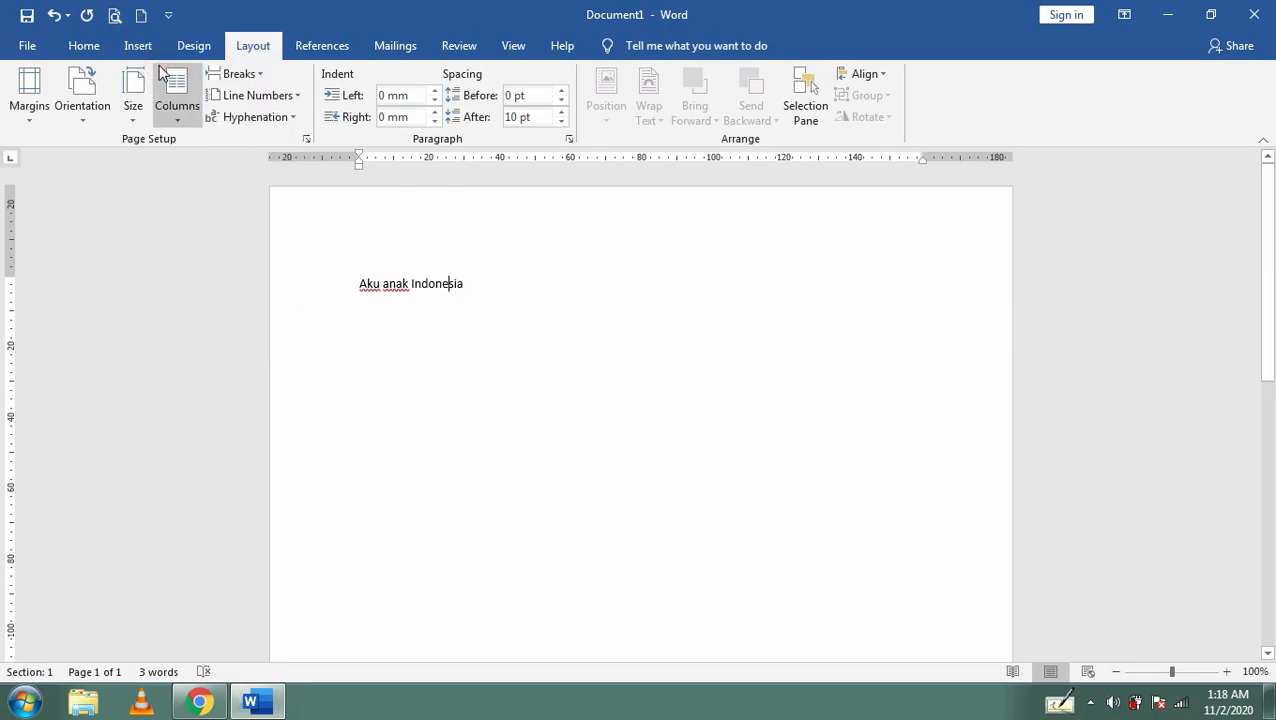
click(141, 15)
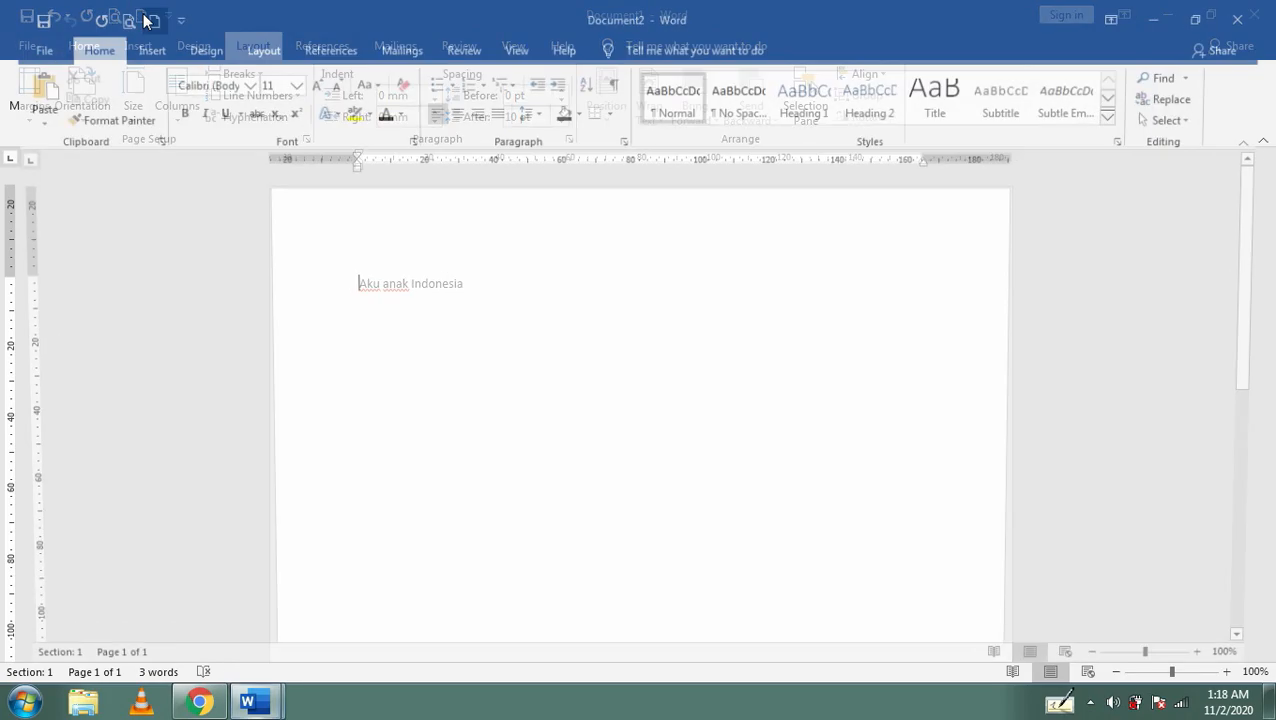
click(1256, 14)
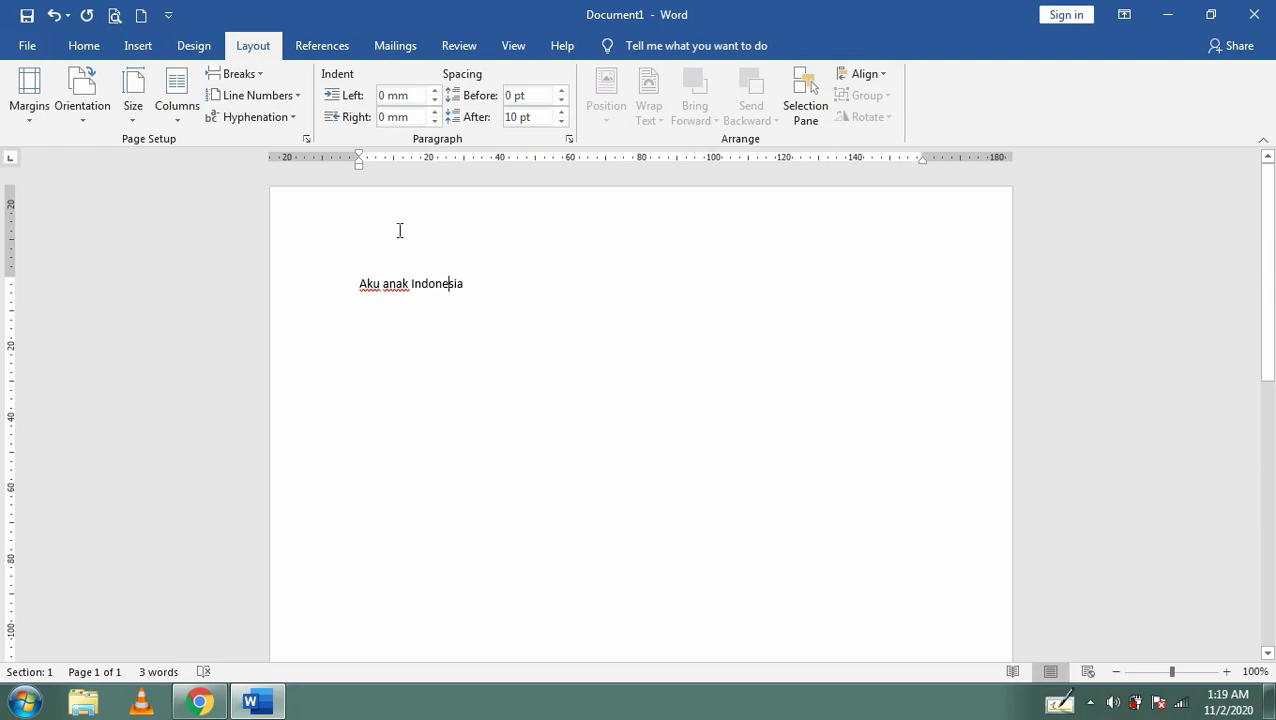
- Review the Home, Insert, Layout and View command groups as a closing recap, ending on the Layout commands
click(92, 50)
click(135, 47)
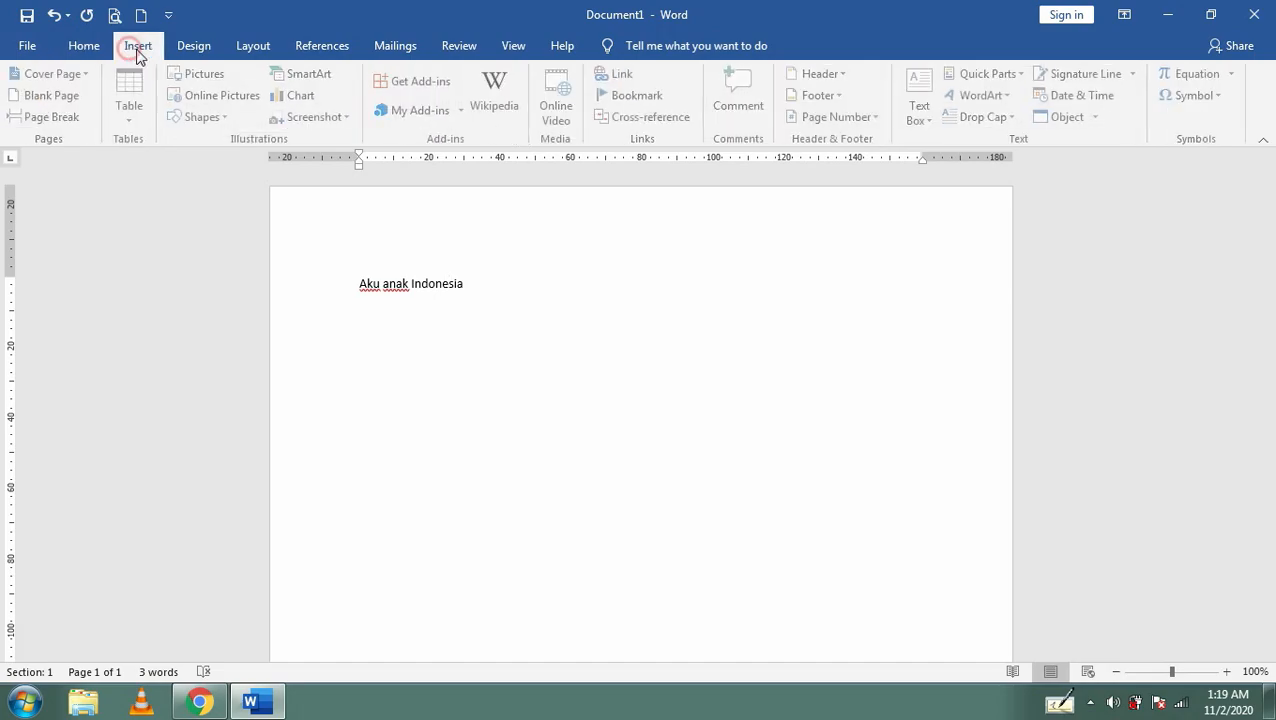
click(250, 46)
click(517, 52)
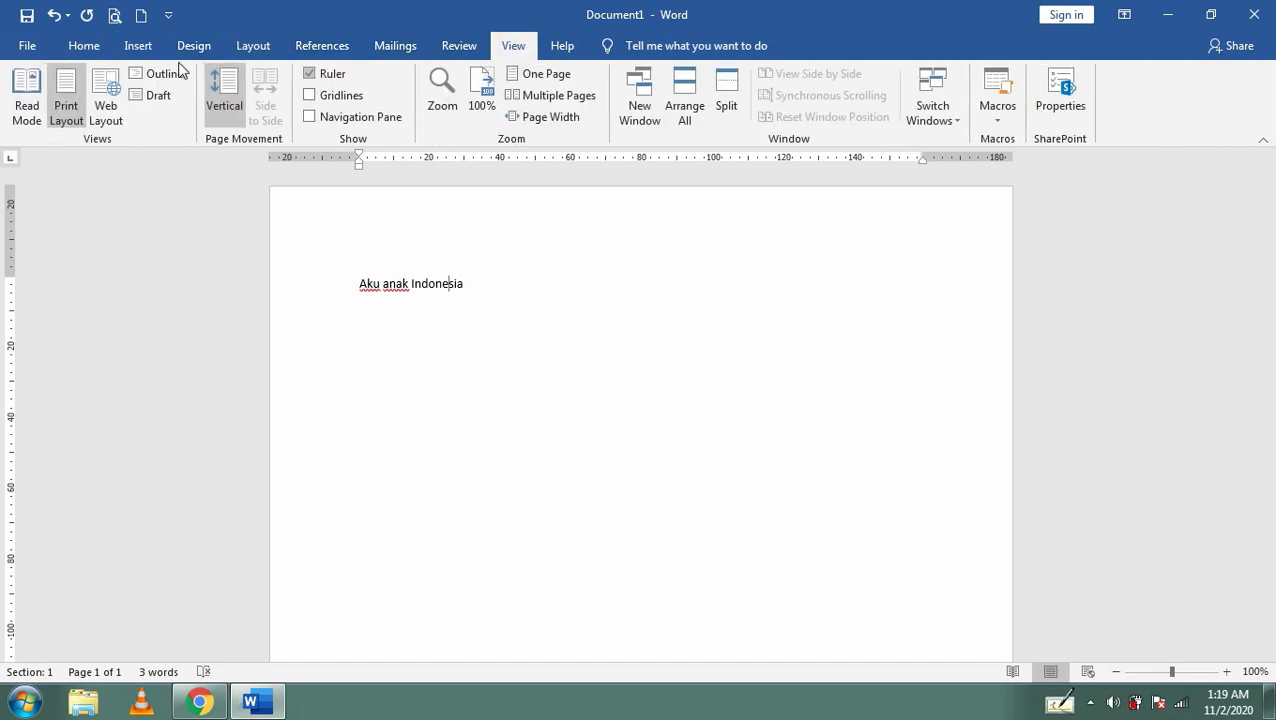
click(78, 47)
click(141, 50)
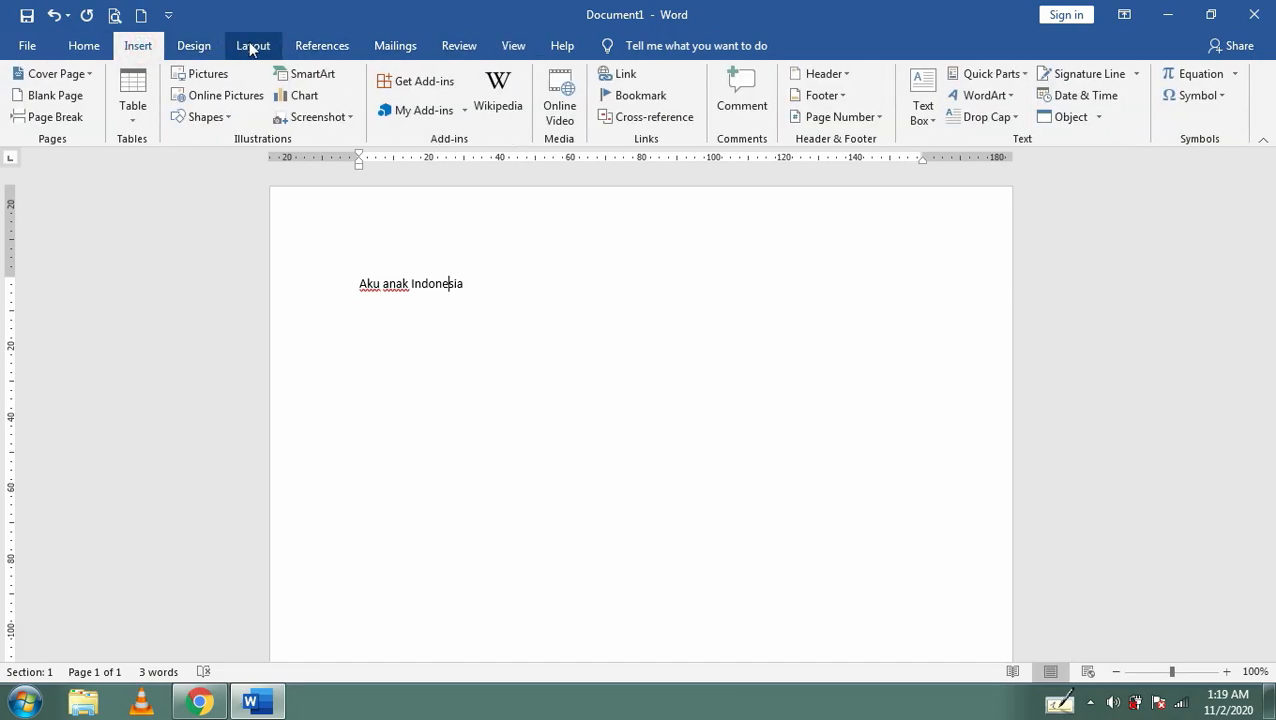
click(255, 47)
click(90, 47)
click(133, 47)
click(253, 46)
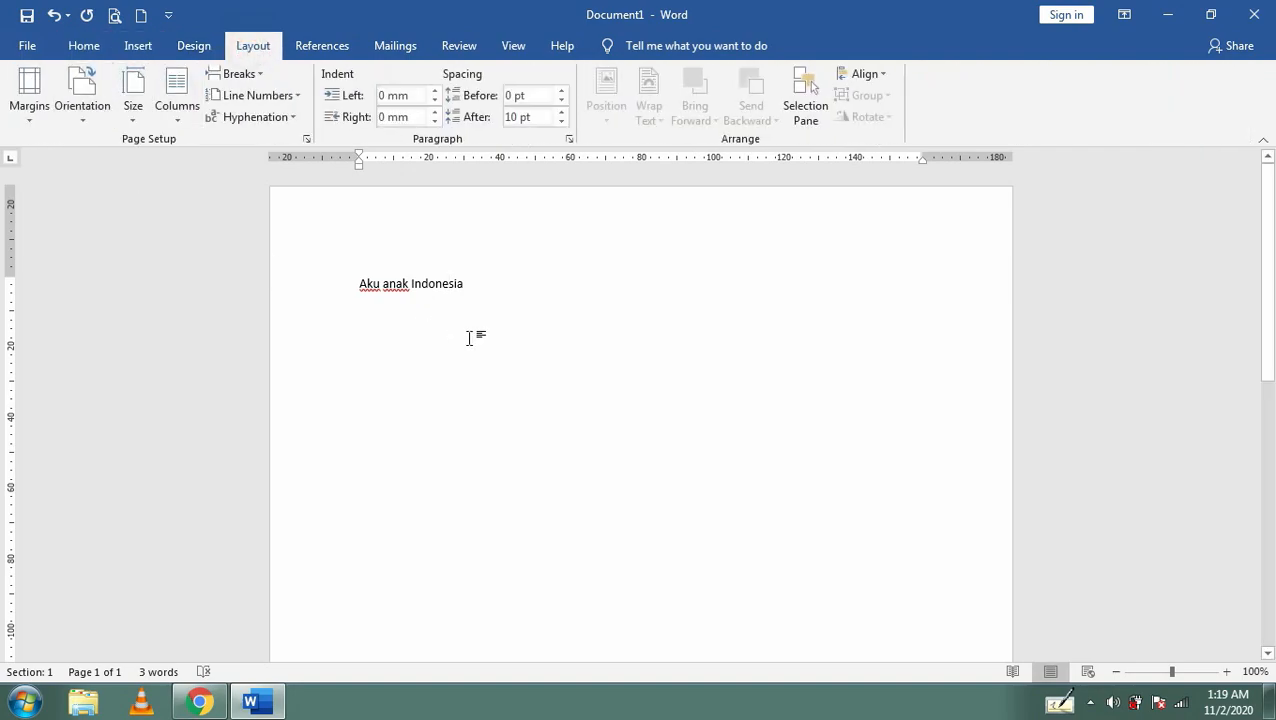
click(490, 283)
click(90, 48)
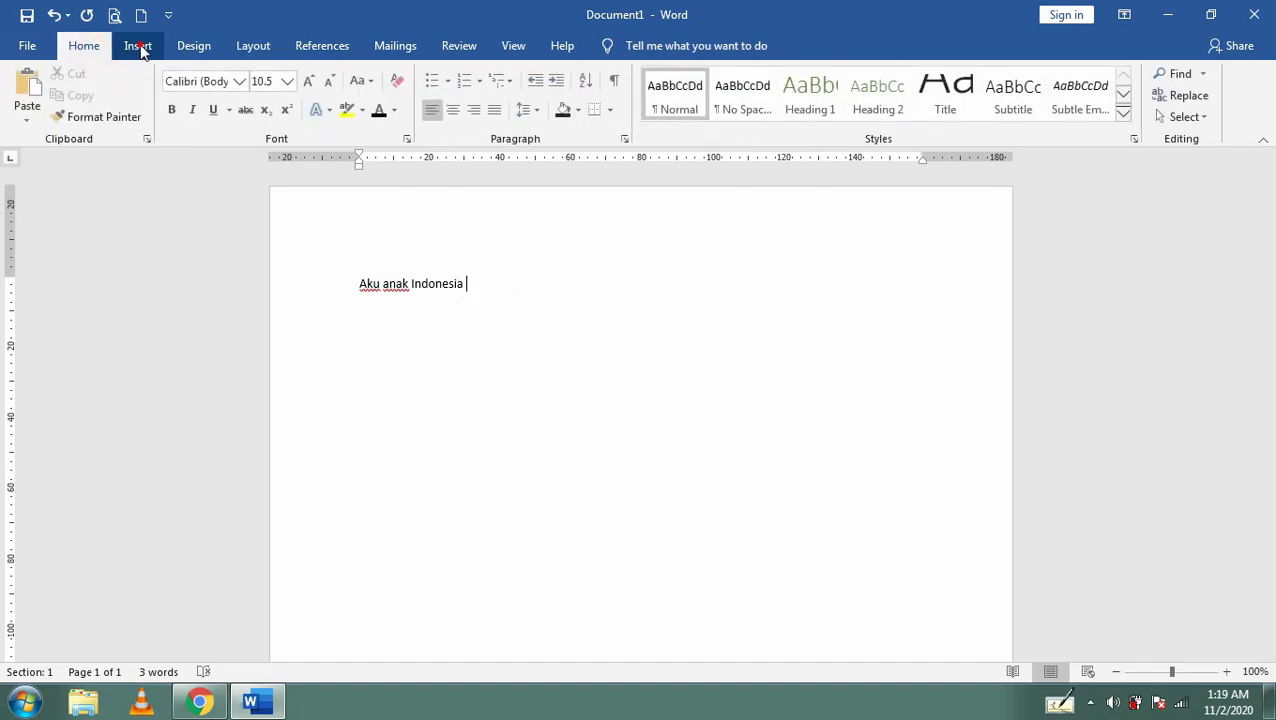
click(137, 45)
click(253, 46)
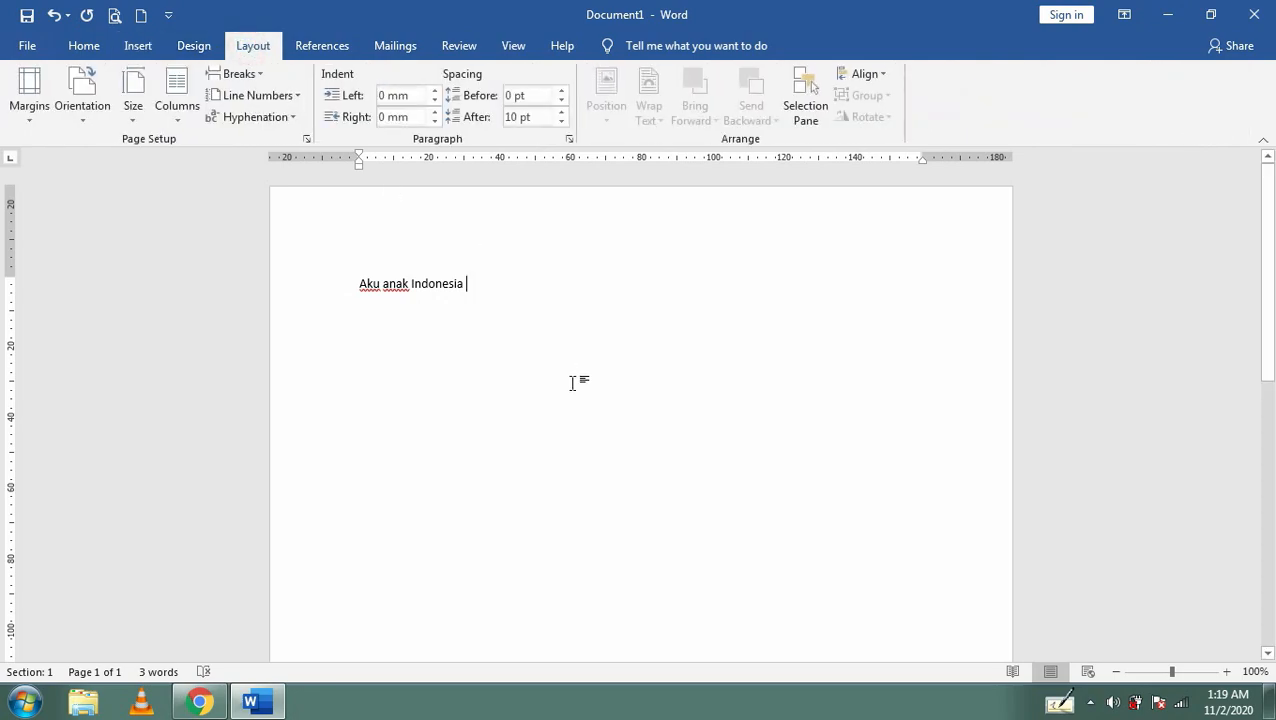